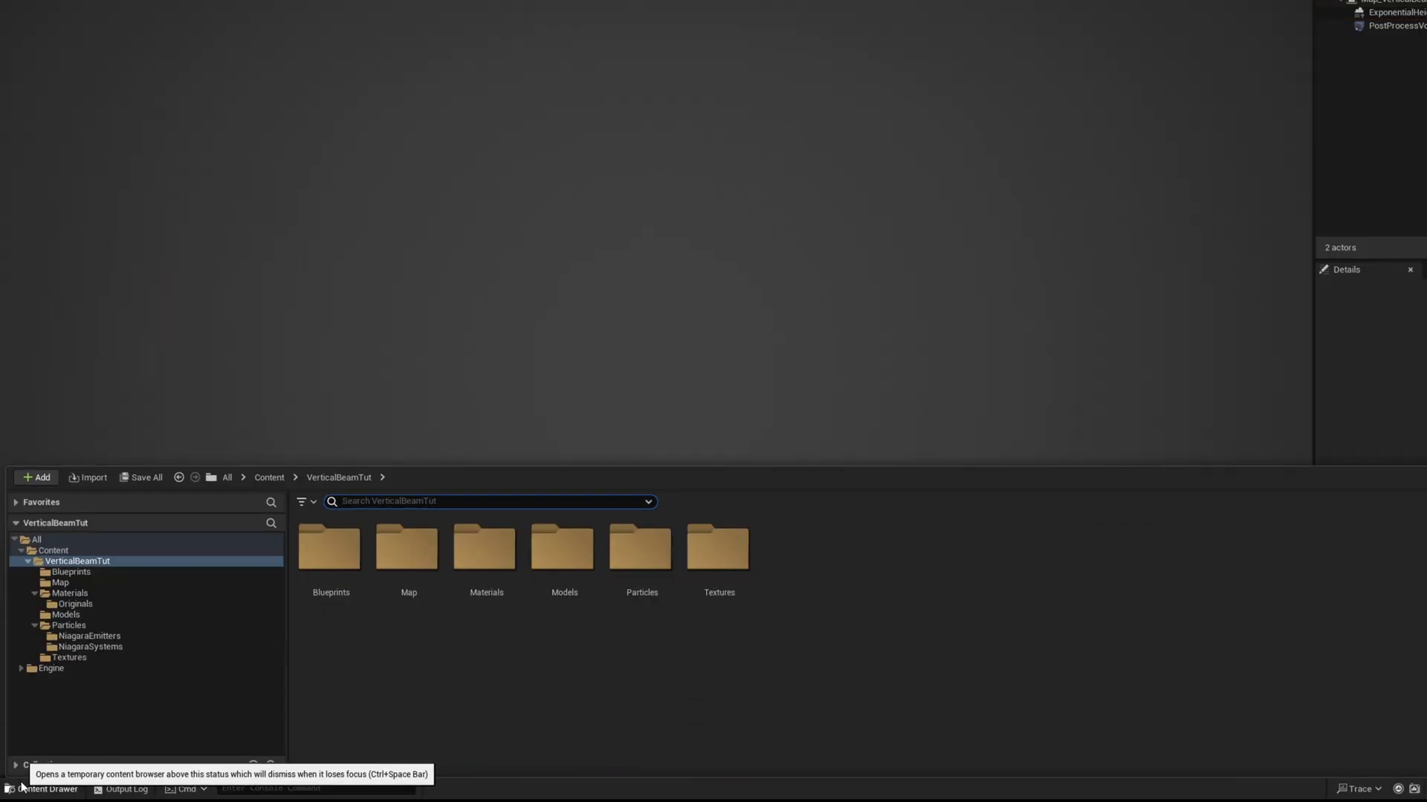
Create an empty Niagara system named NS_VerticalBeam in Particles/NiagaraSystems
double_click(632, 559)
double_click(423, 564)
right_click(515, 568)
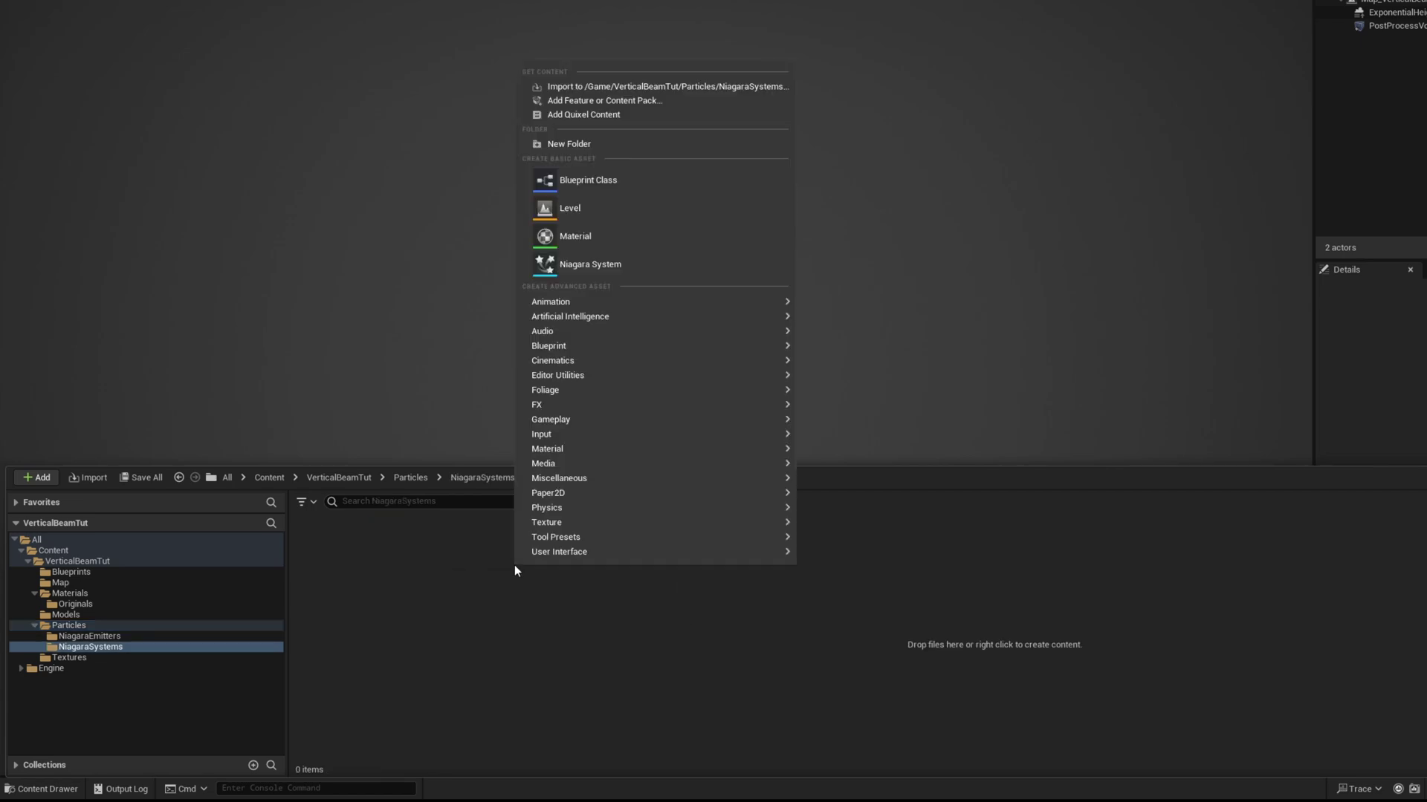
mouse_move(700, 408)
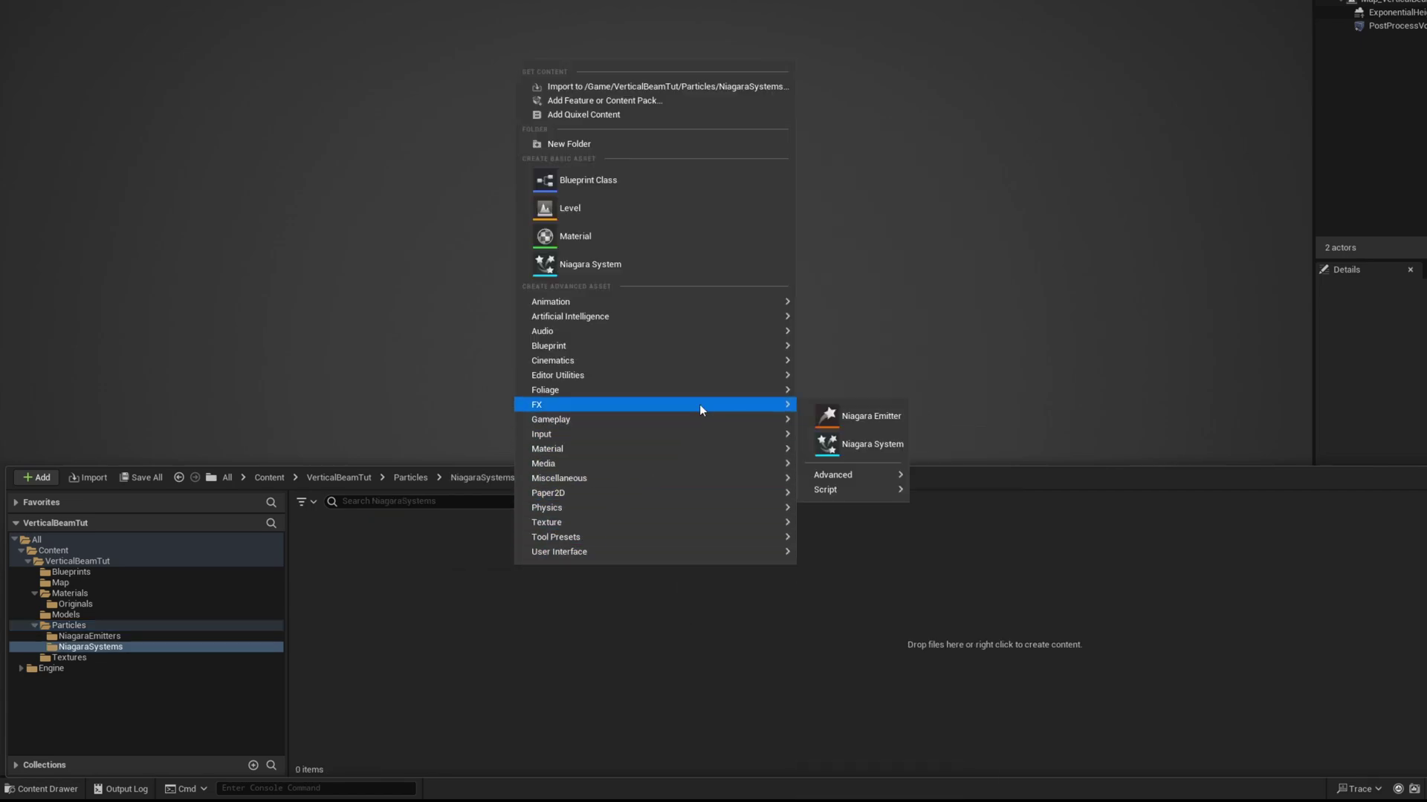
left_click(870, 443)
left_click(795, 329)
left_click(795, 329)
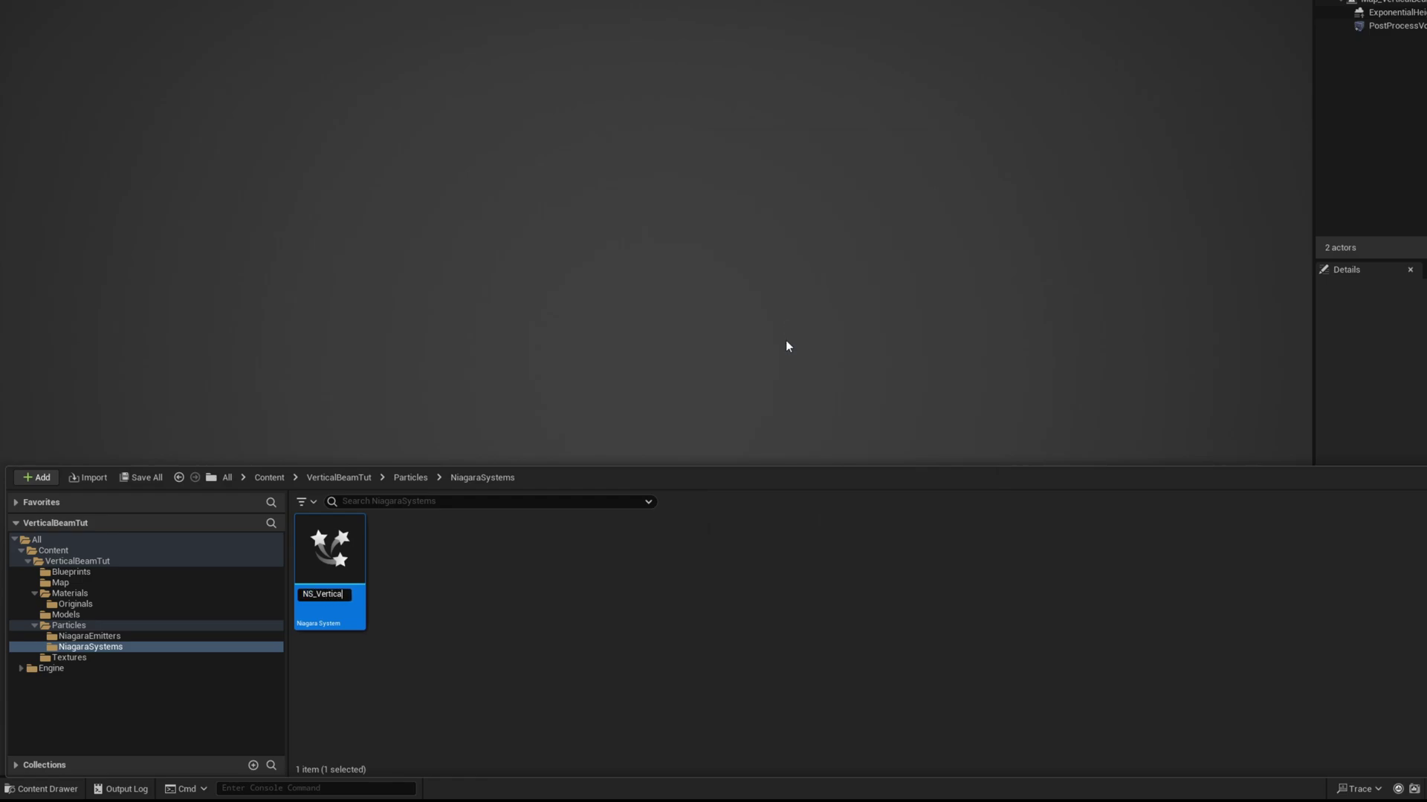
type("NS_VerticalBeam")
key("Return")
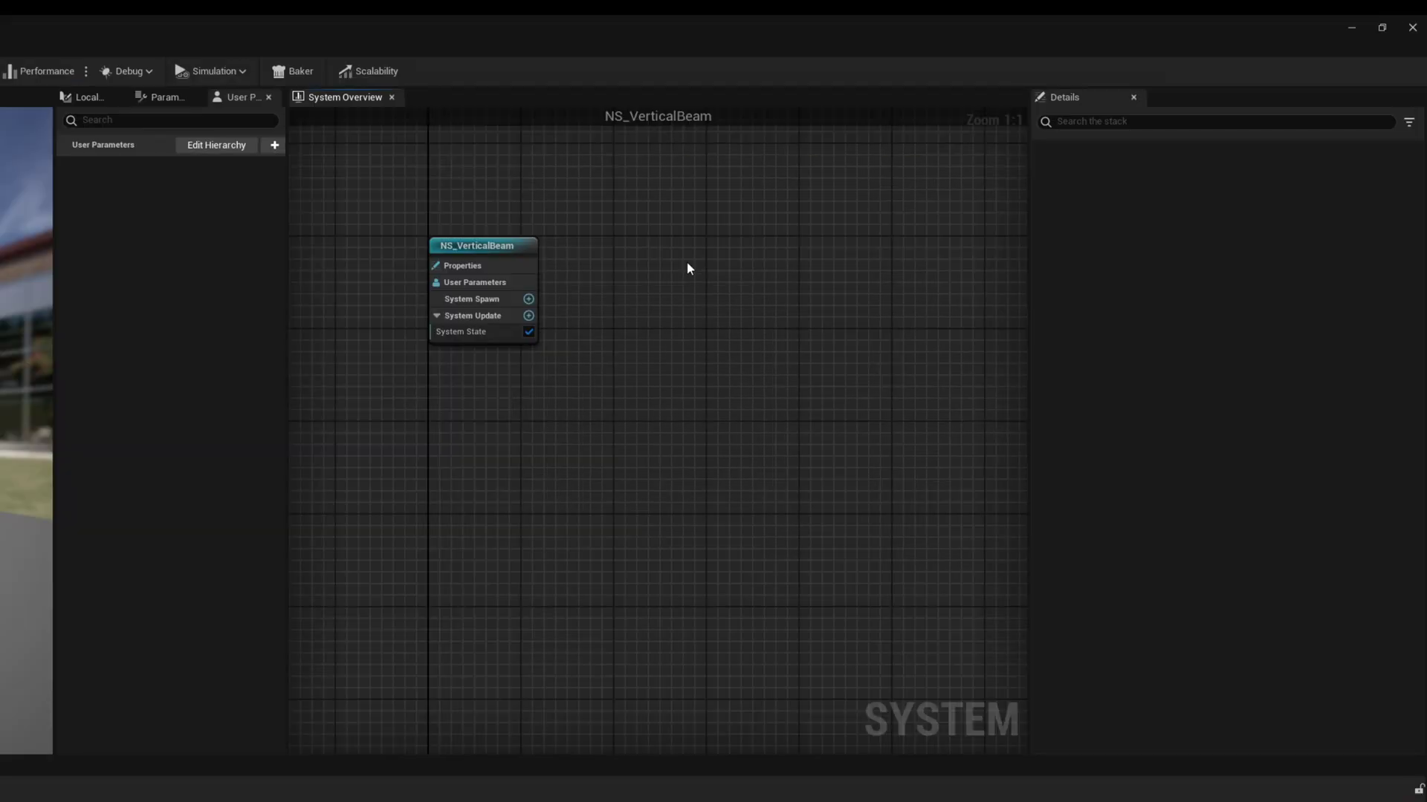
Add an Empty emitter to the system and rename it MeshCore
right_click(687, 261)
left_click(743, 293)
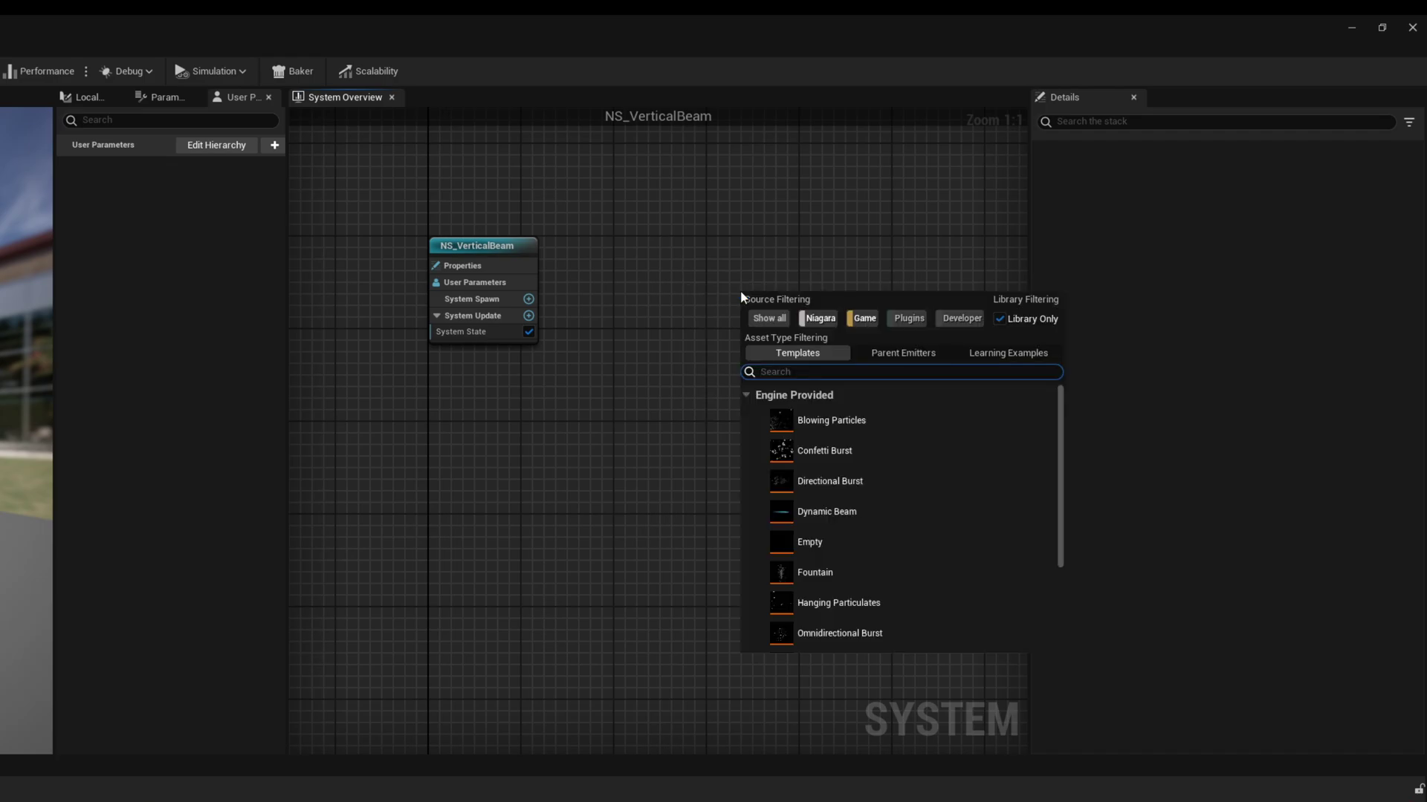
double_click(826, 552)
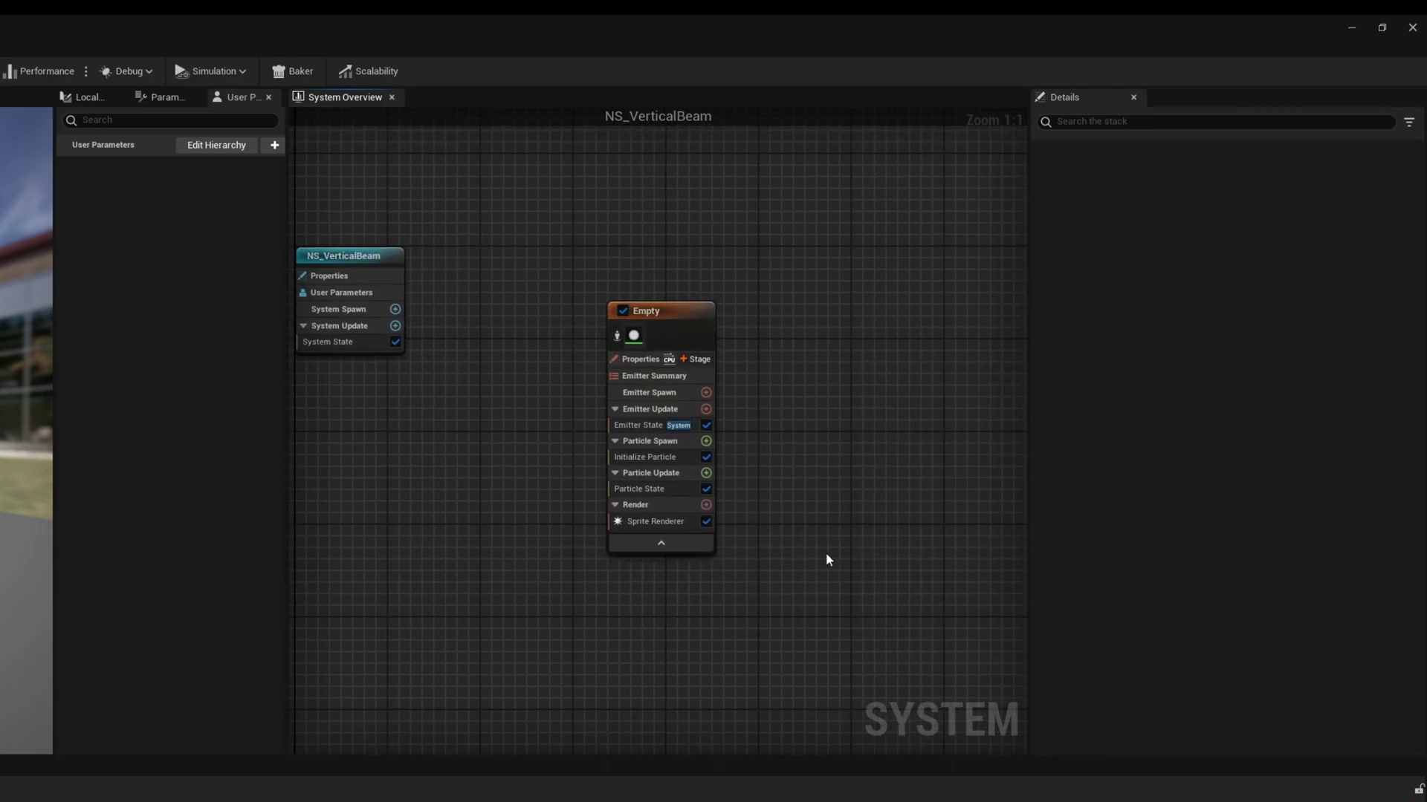
left_click(657, 312)
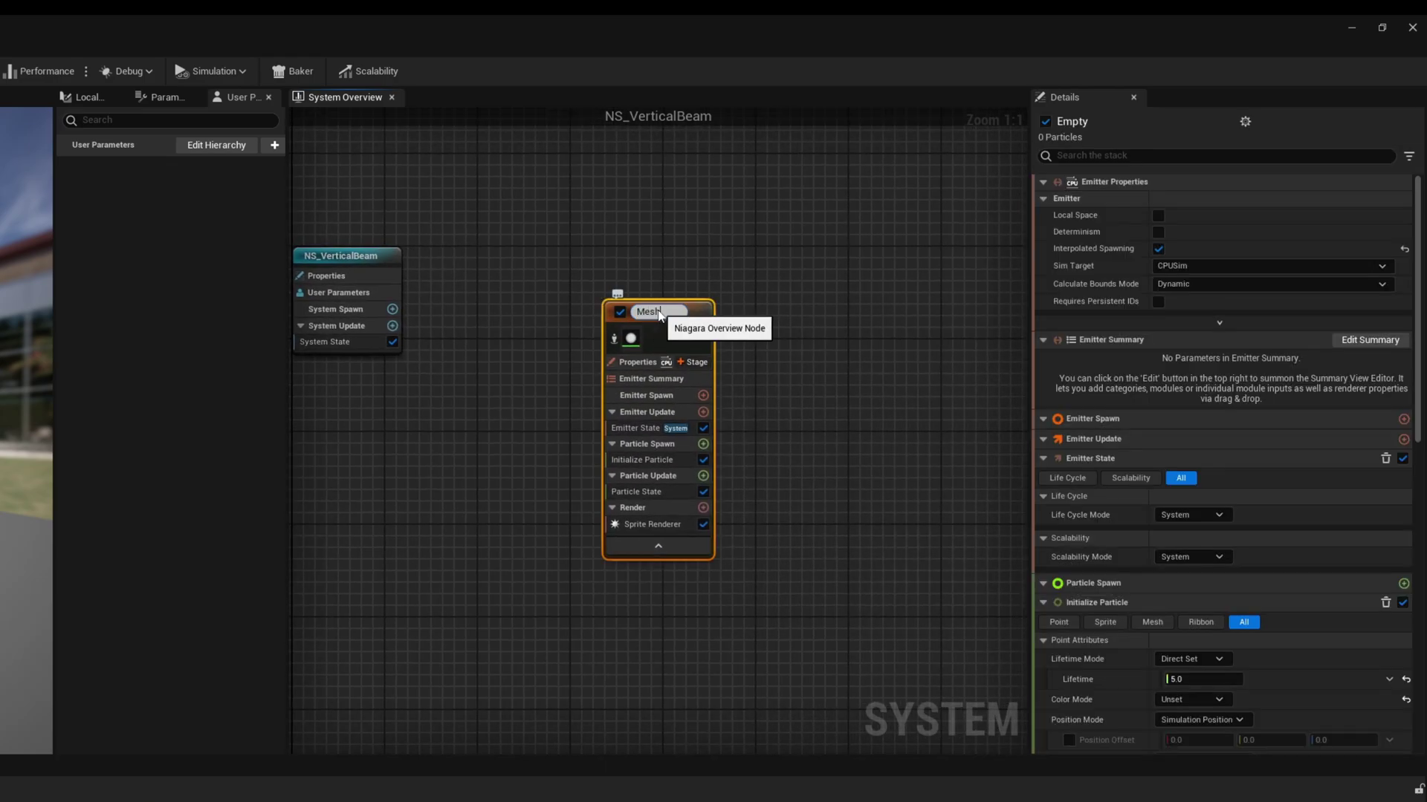
type("MeshCore")
key("Return")
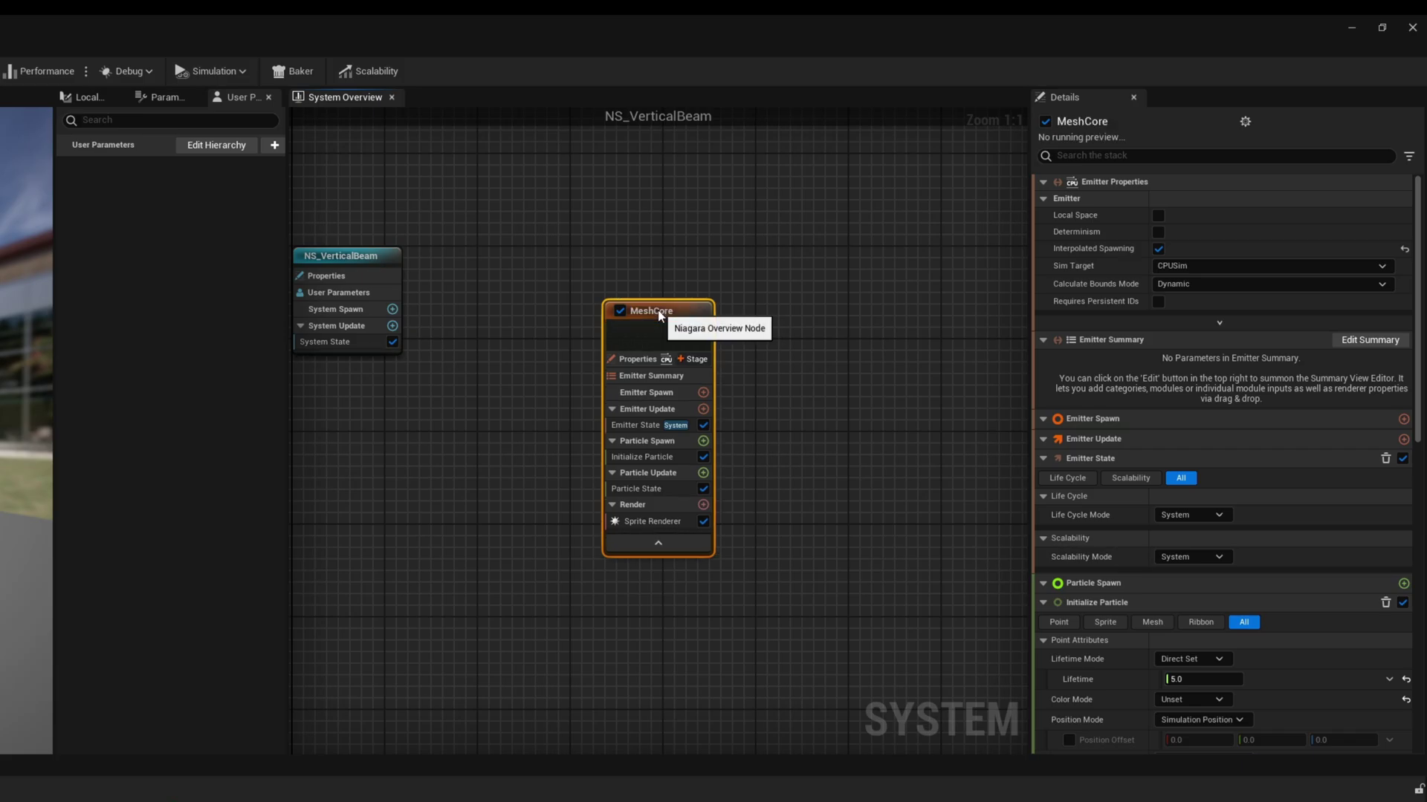
Replace MeshCore's Sprite Renderer with a Mesh Renderer using SM_Cylinder01
left_click(657, 521)
key("Delete")
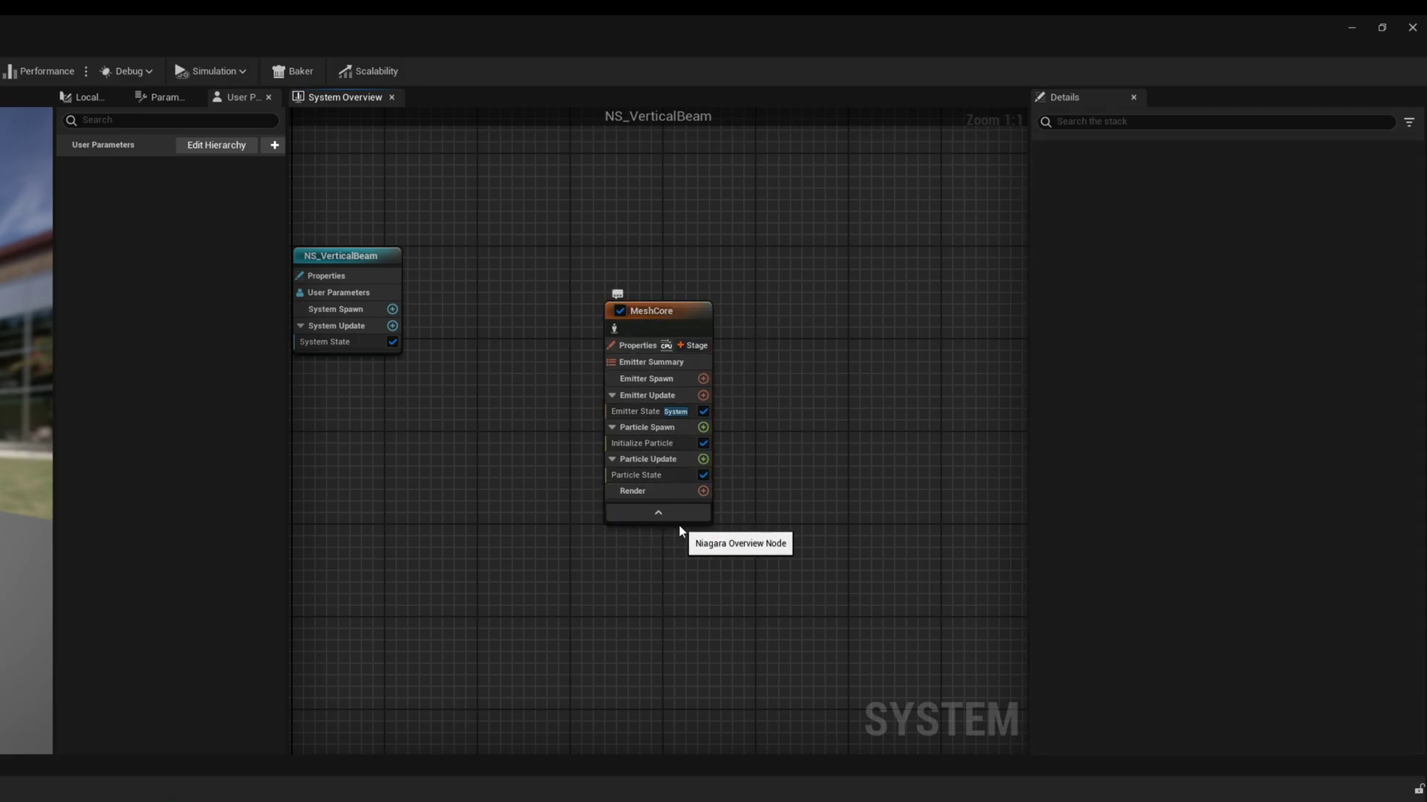
left_click(703, 491)
type("mesh")
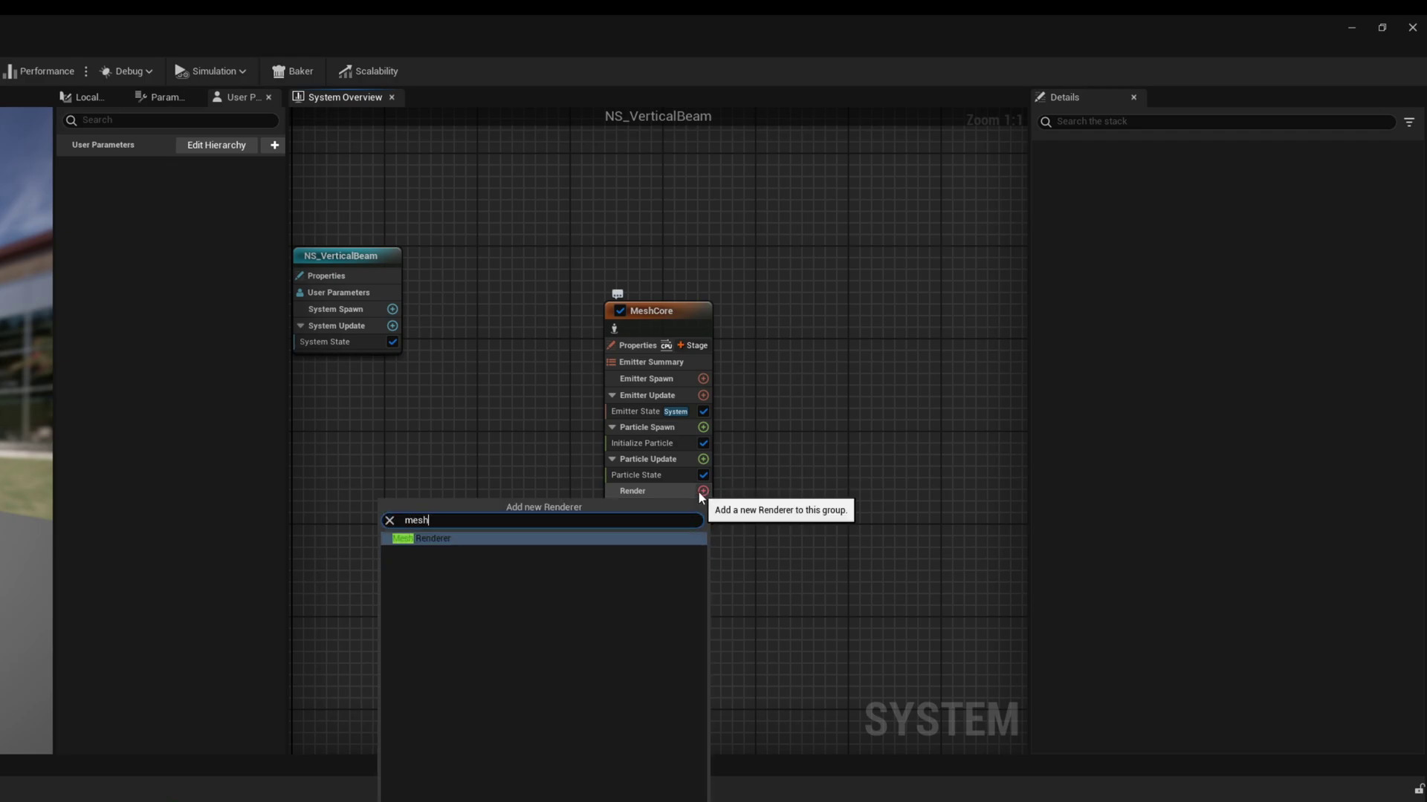
key("Return")
left_click(1051, 217)
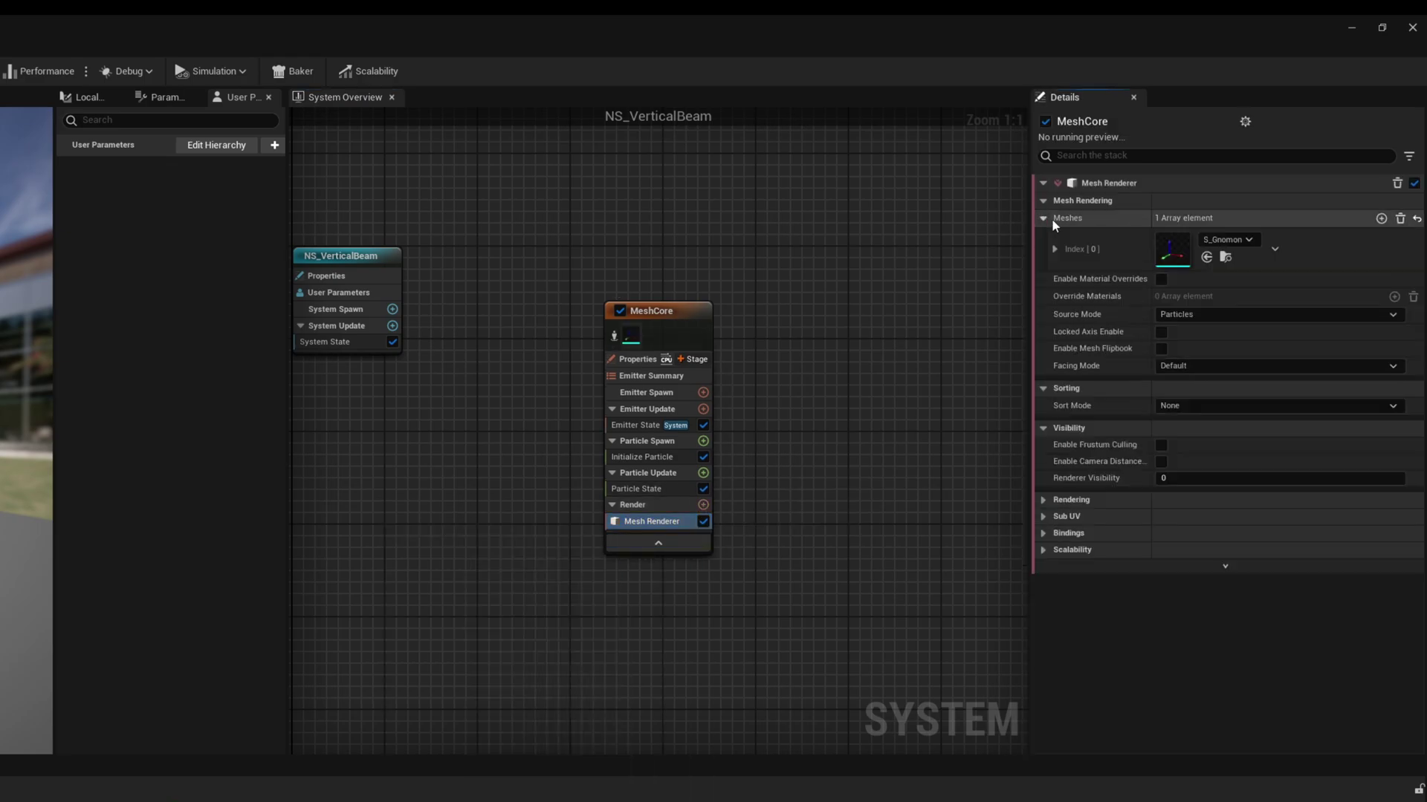
left_click(1242, 243)
left_click(1264, 411)
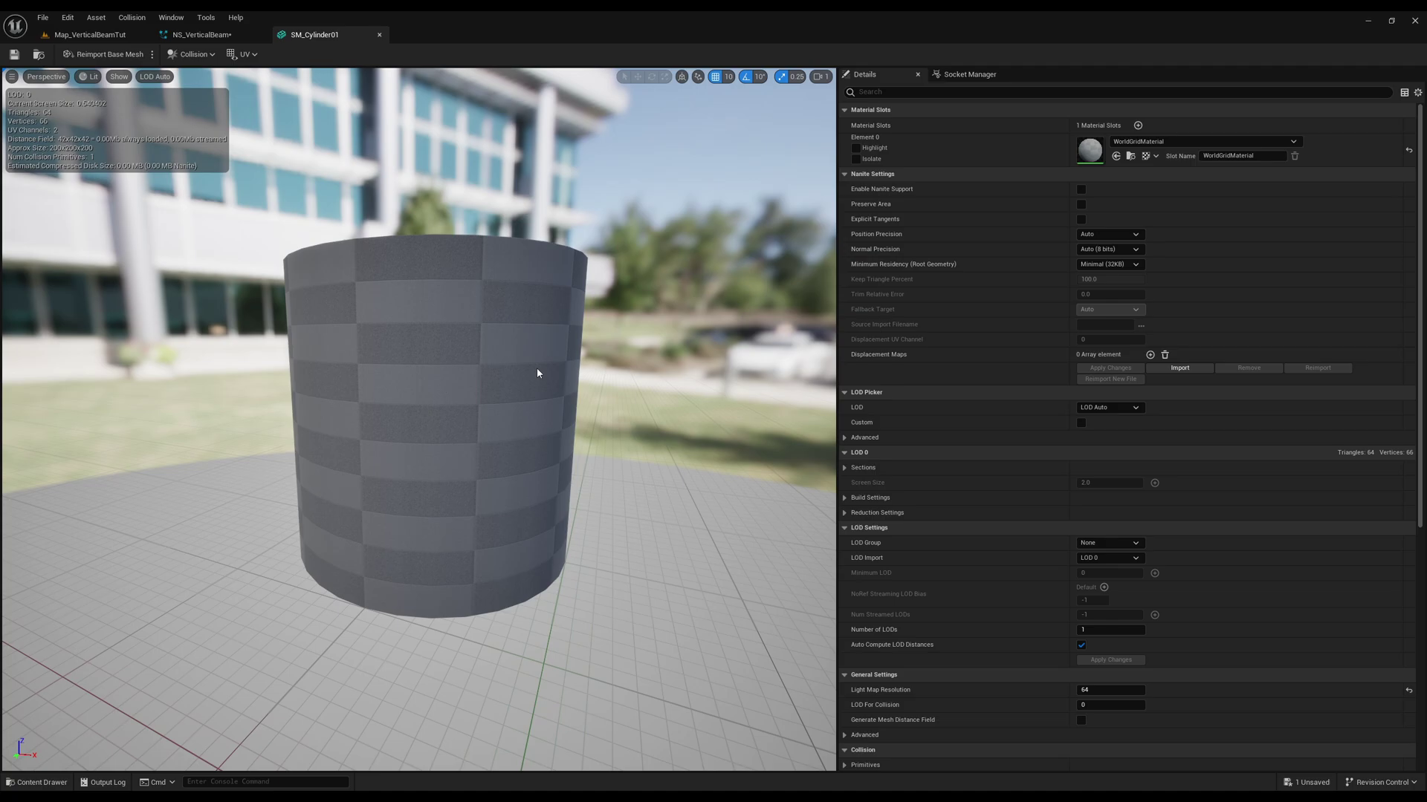
Clear Blender's default scene of the cube, camera and light
right_click_drag(538, 373, 528, 438)
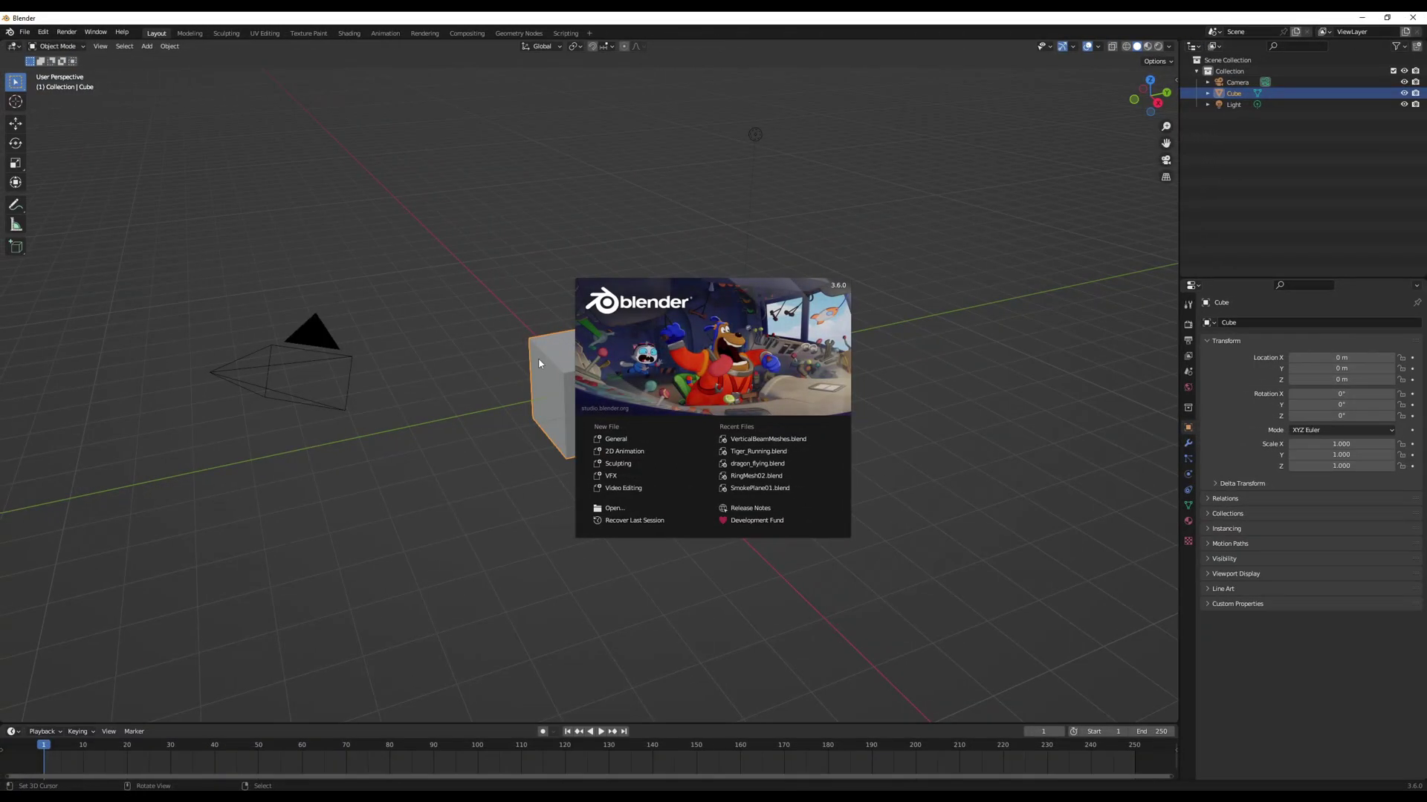
left_click(999, 322)
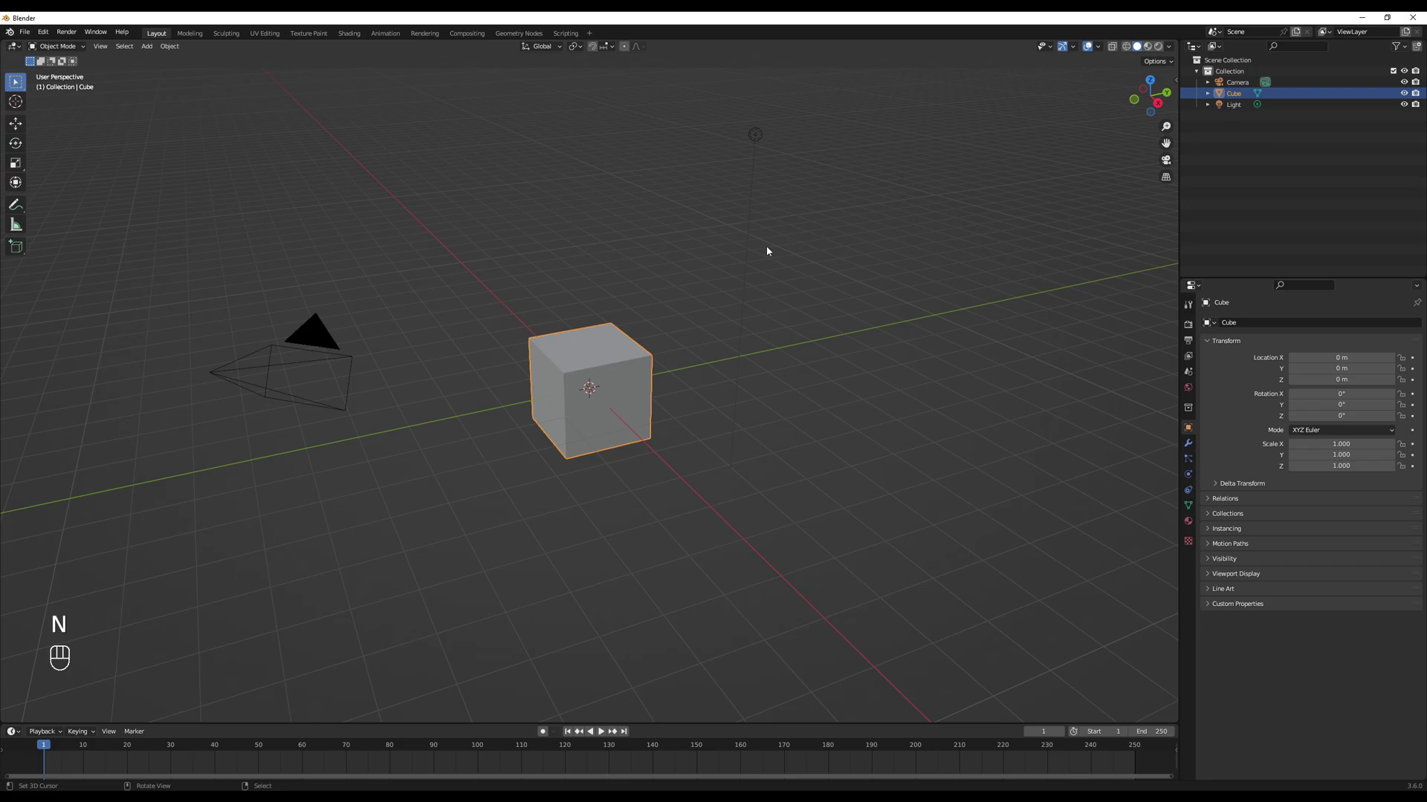
key("a")
key("a")
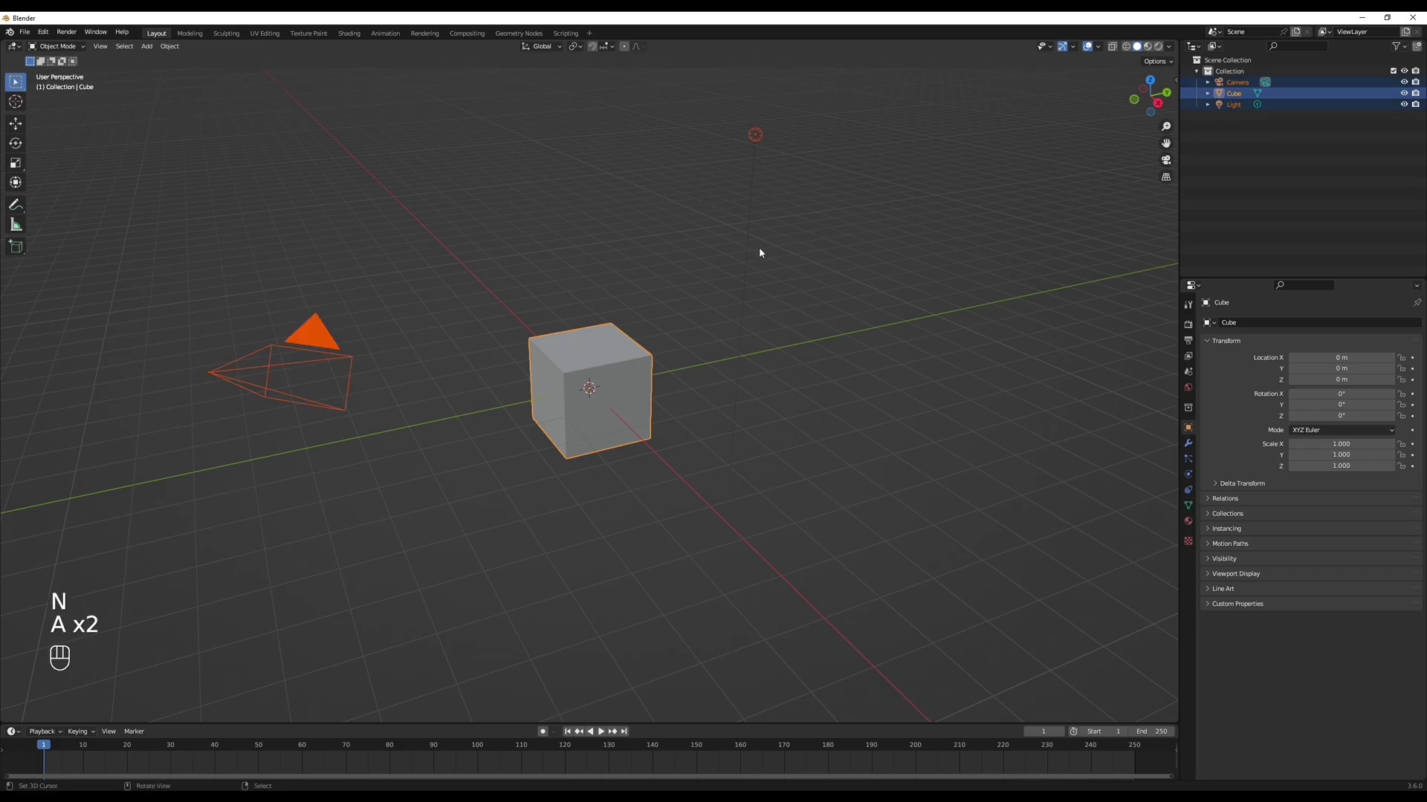
key("Delete")
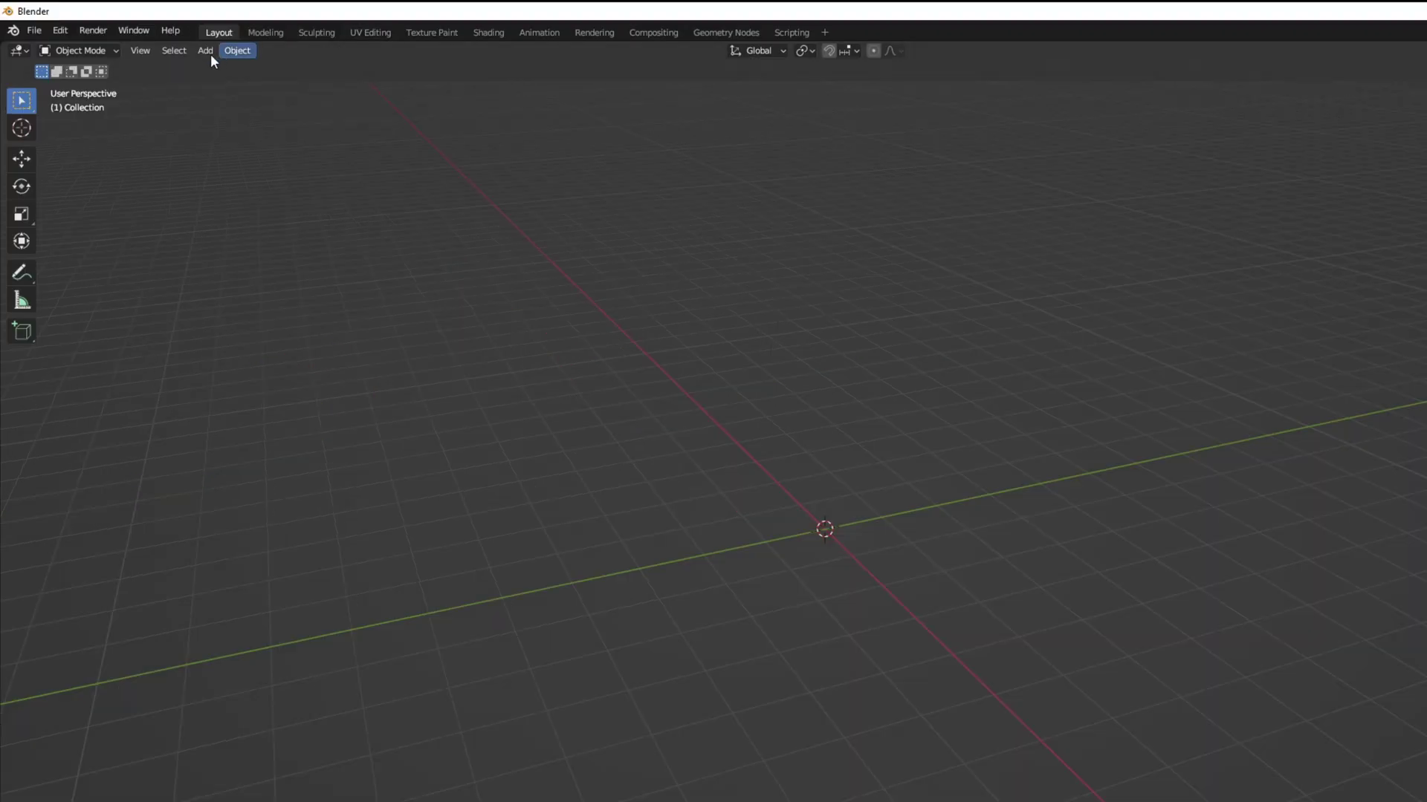
Add a cylinder mesh at the origin with its end caps removed
left_click(208, 53)
mouse_move(260, 69)
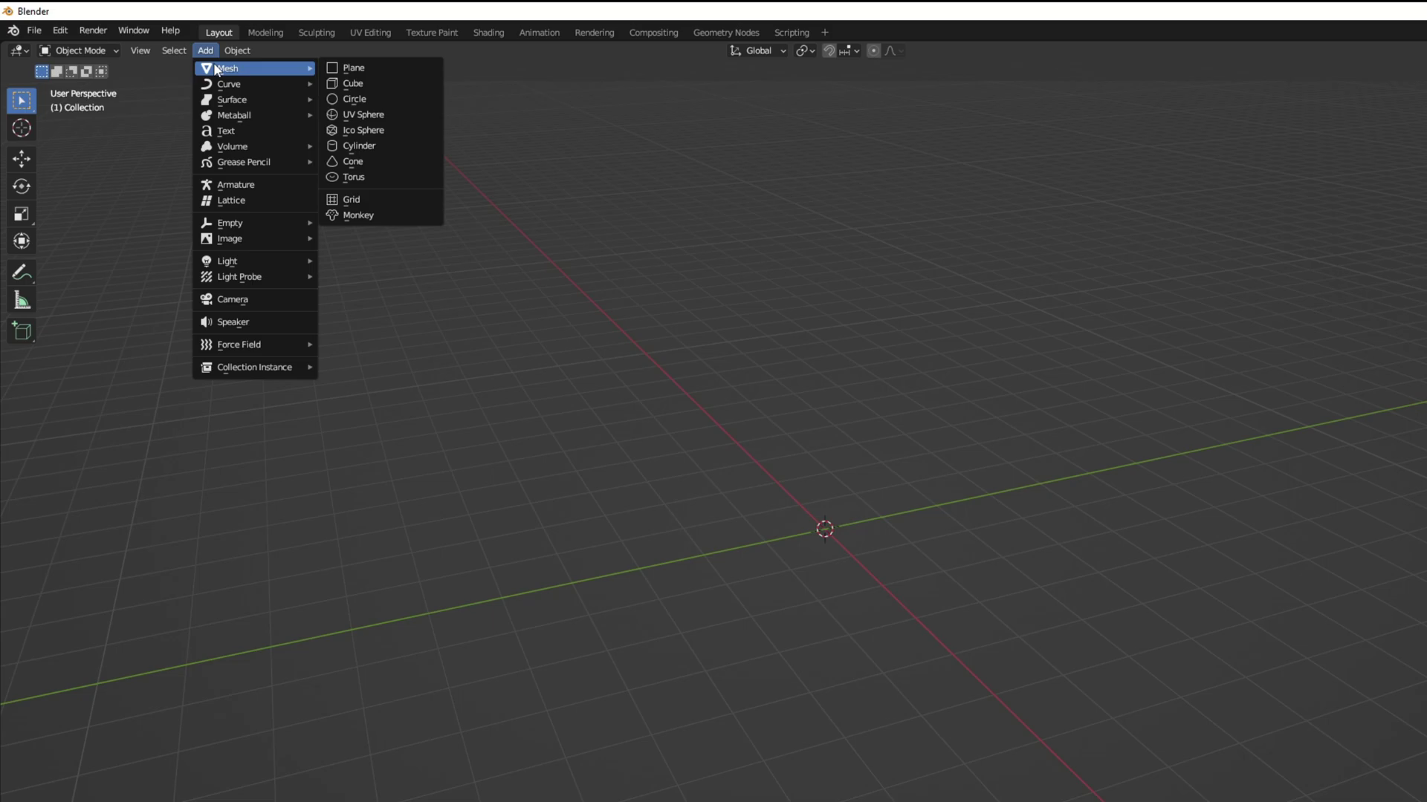
left_click(351, 152)
left_click(72, 675)
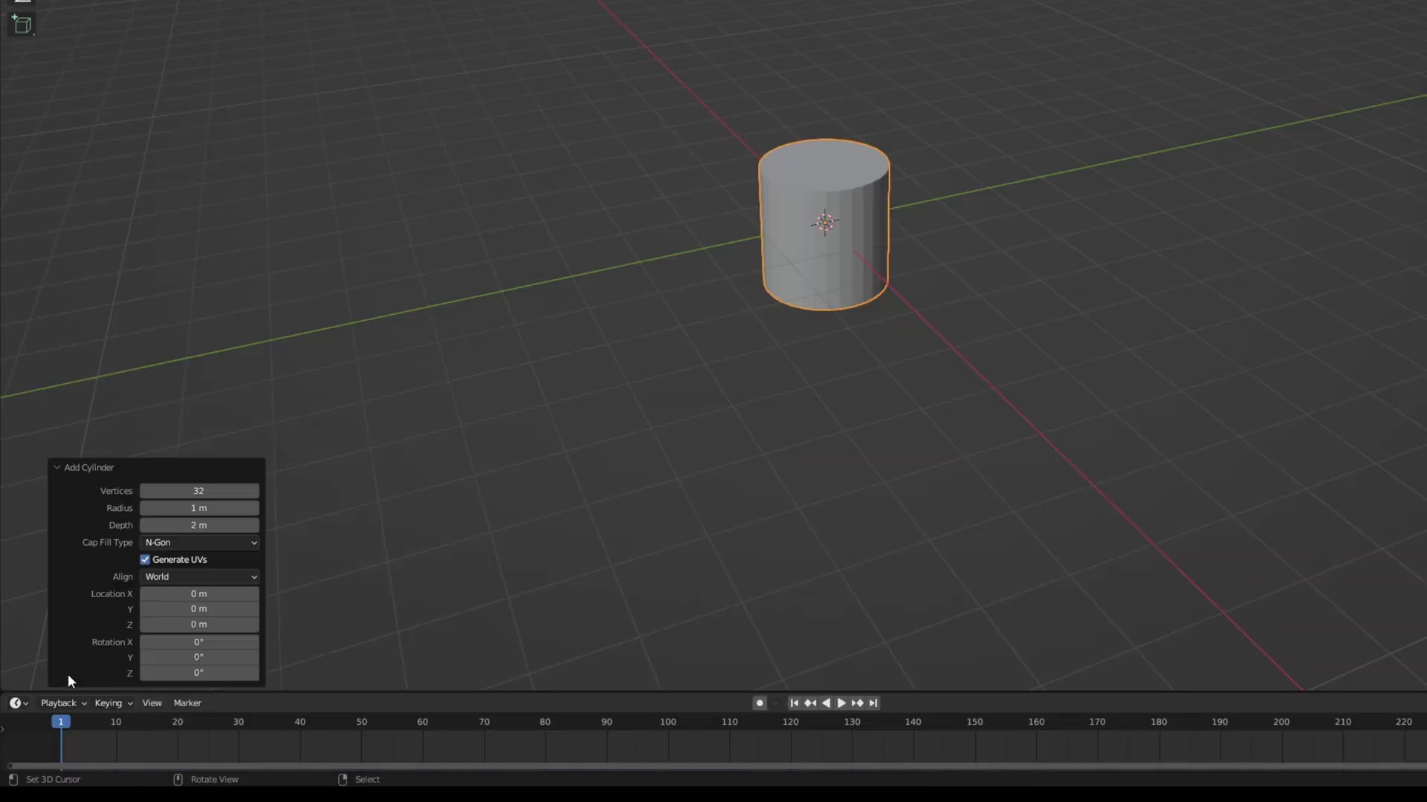
left_click(184, 541)
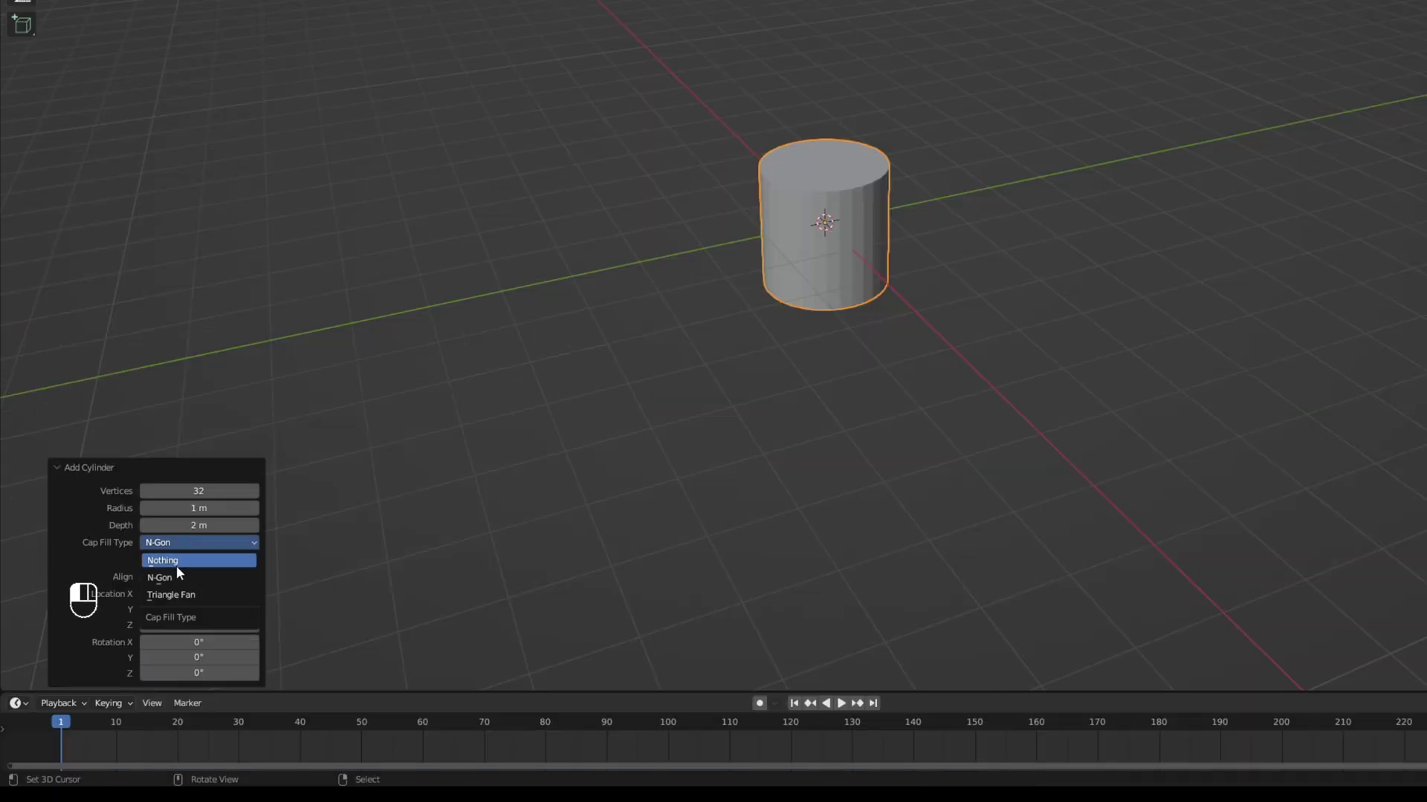
left_click(176, 565)
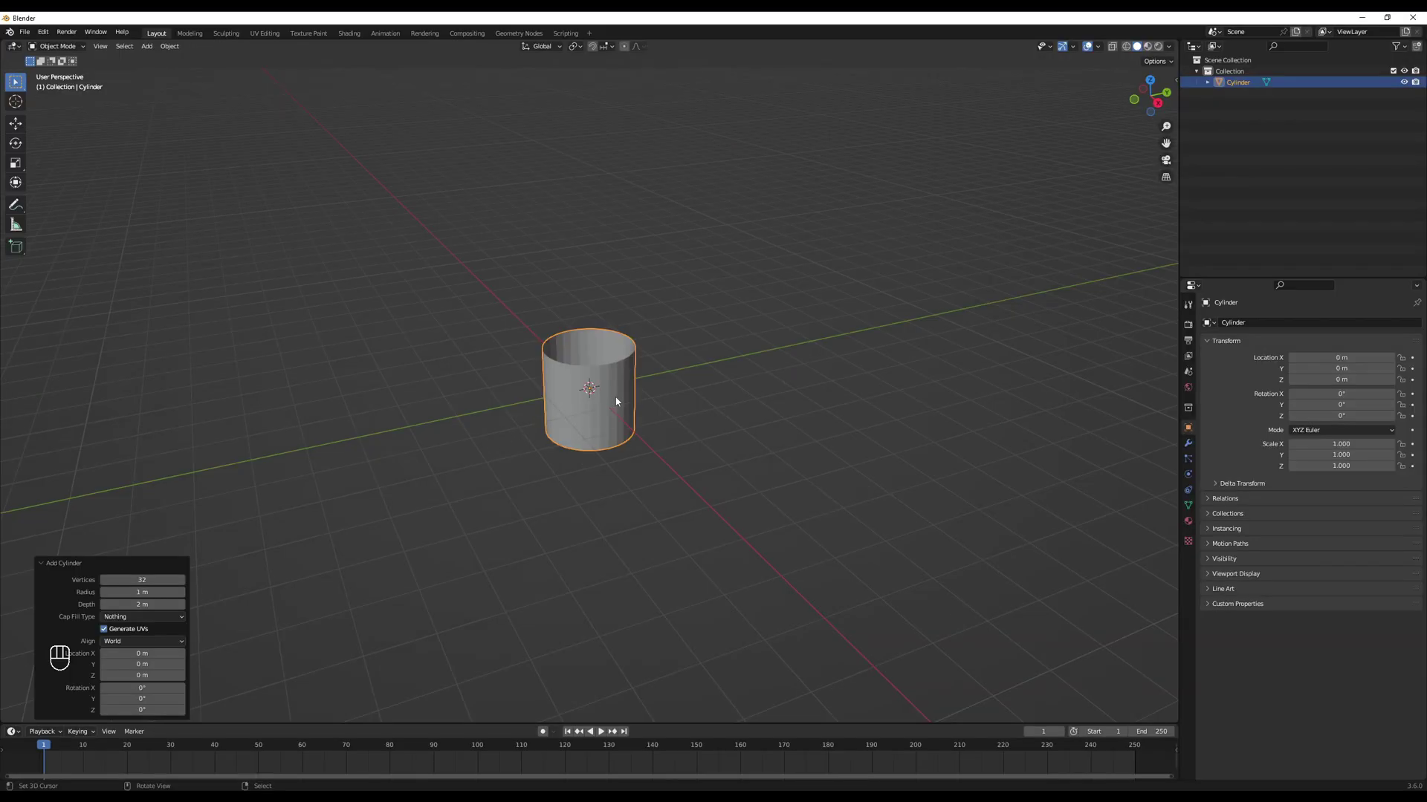
Raise the cylinder's geometry 1 m along Z in Edit Mode
key("Tab")
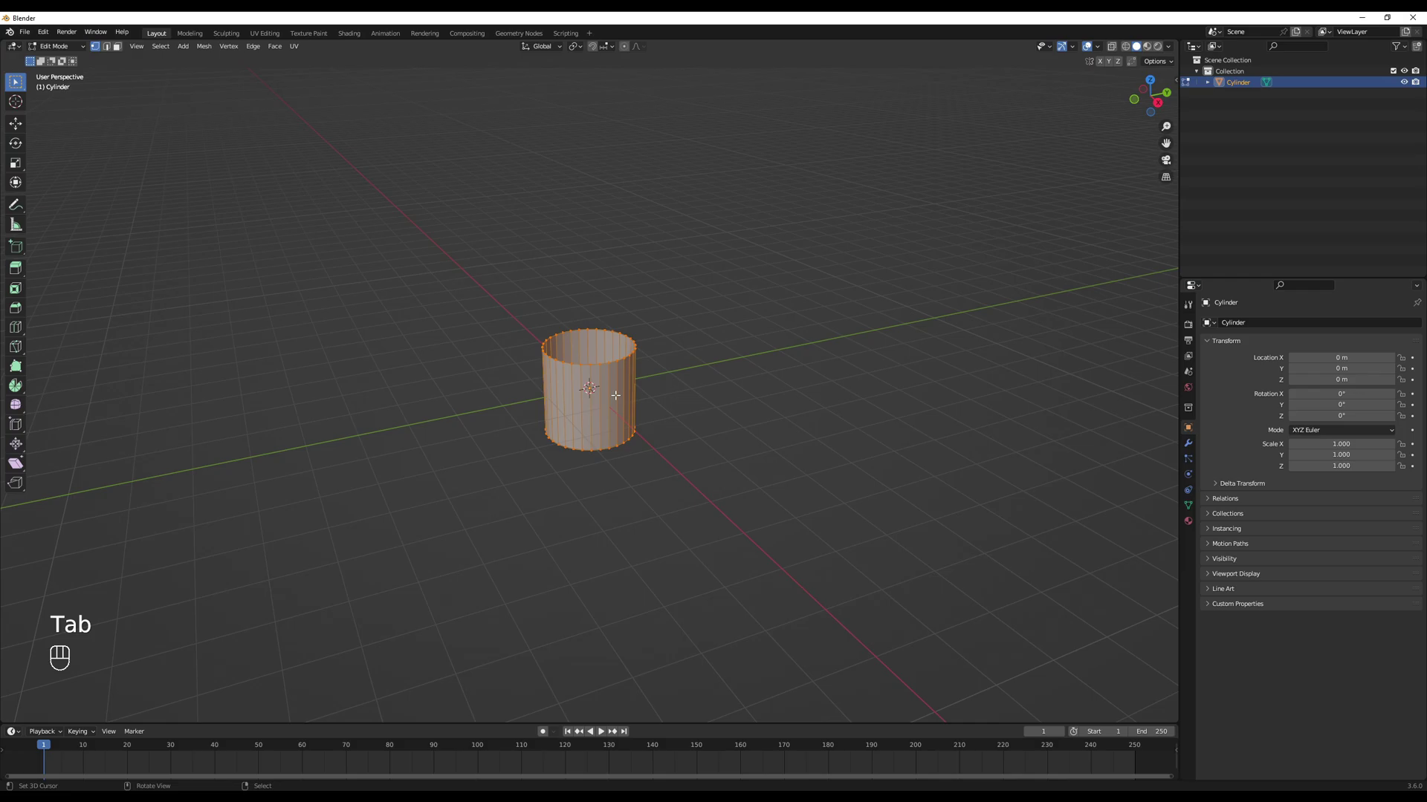
key("g")
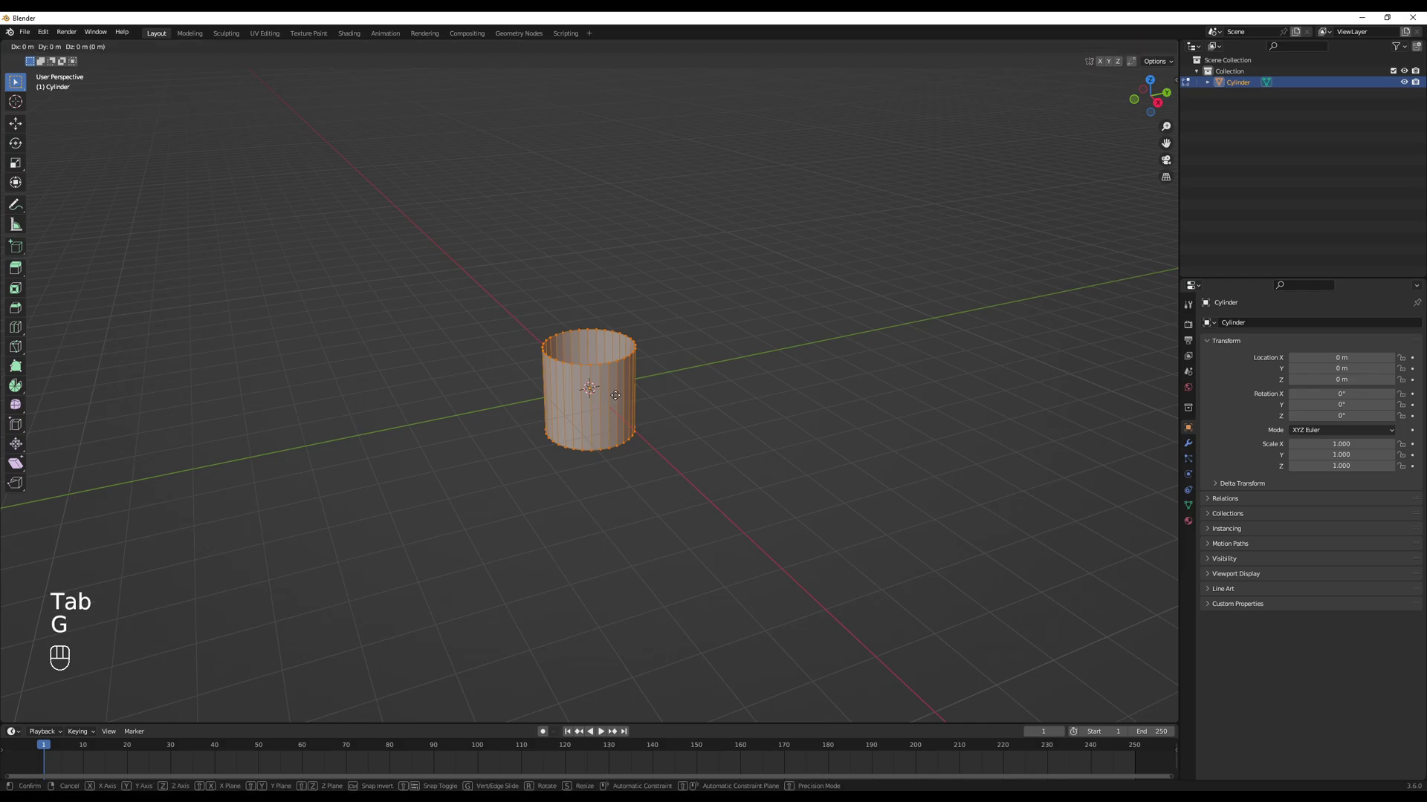
key("z")
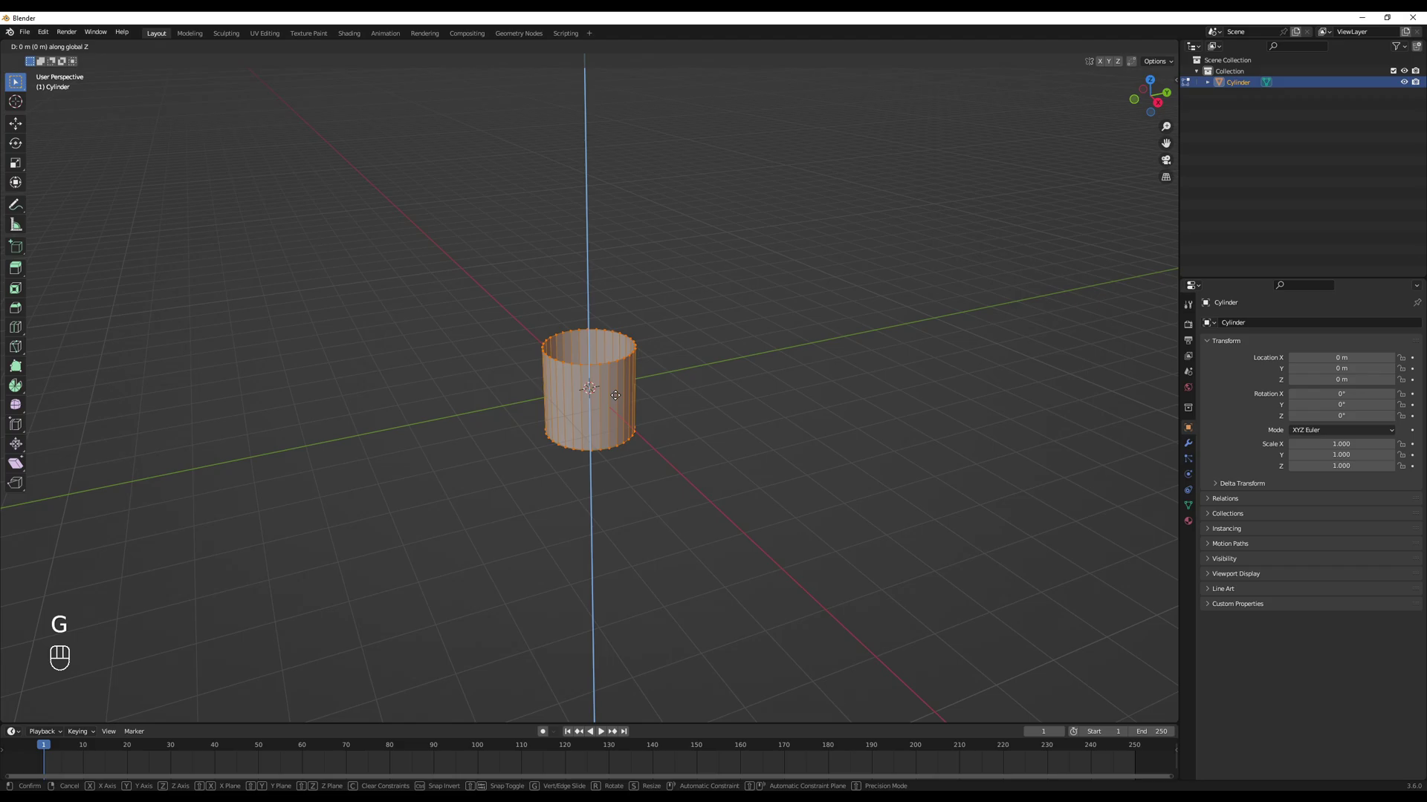
type("1")
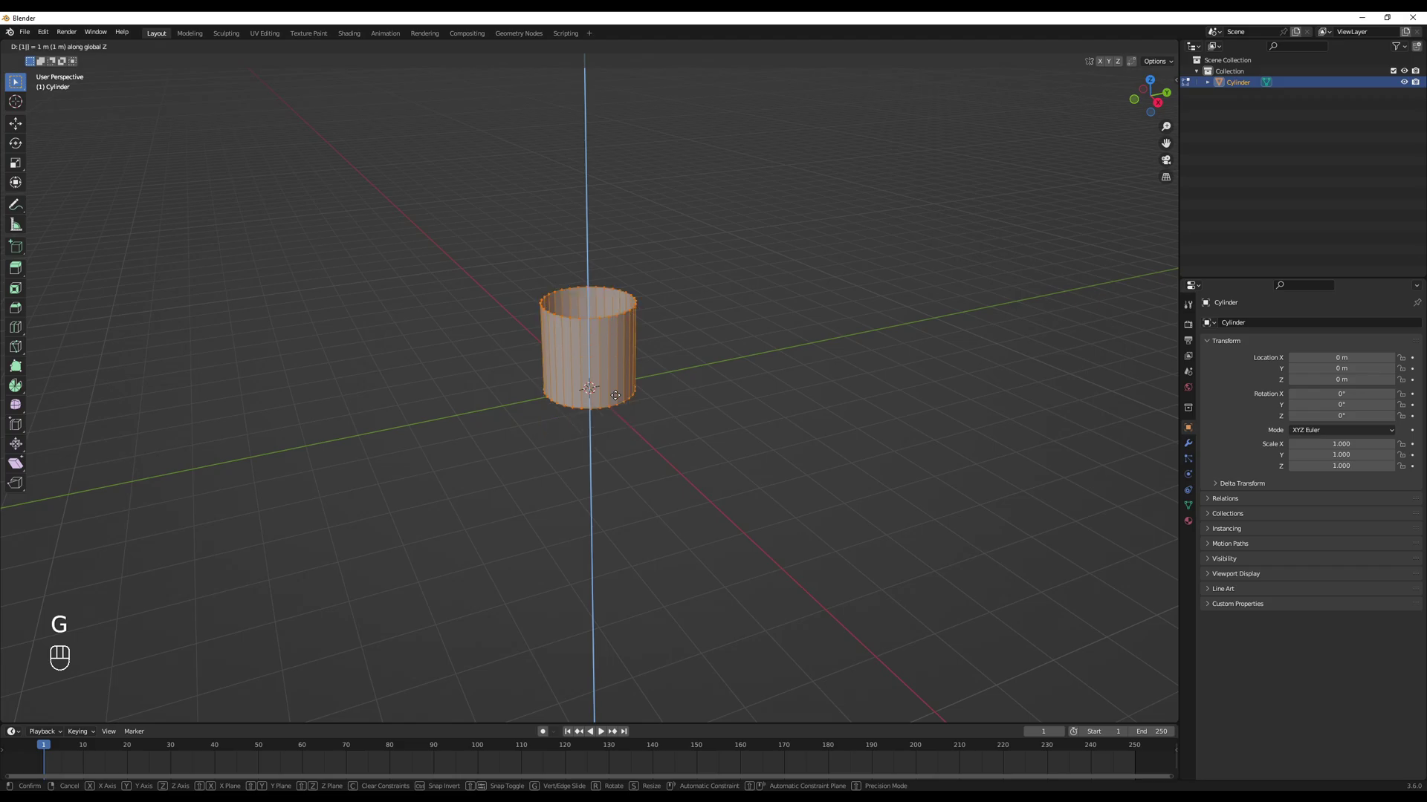
key("Return")
key("Tab")
Scale the cylinder shorter along Z and give it smooth shading
key("s")
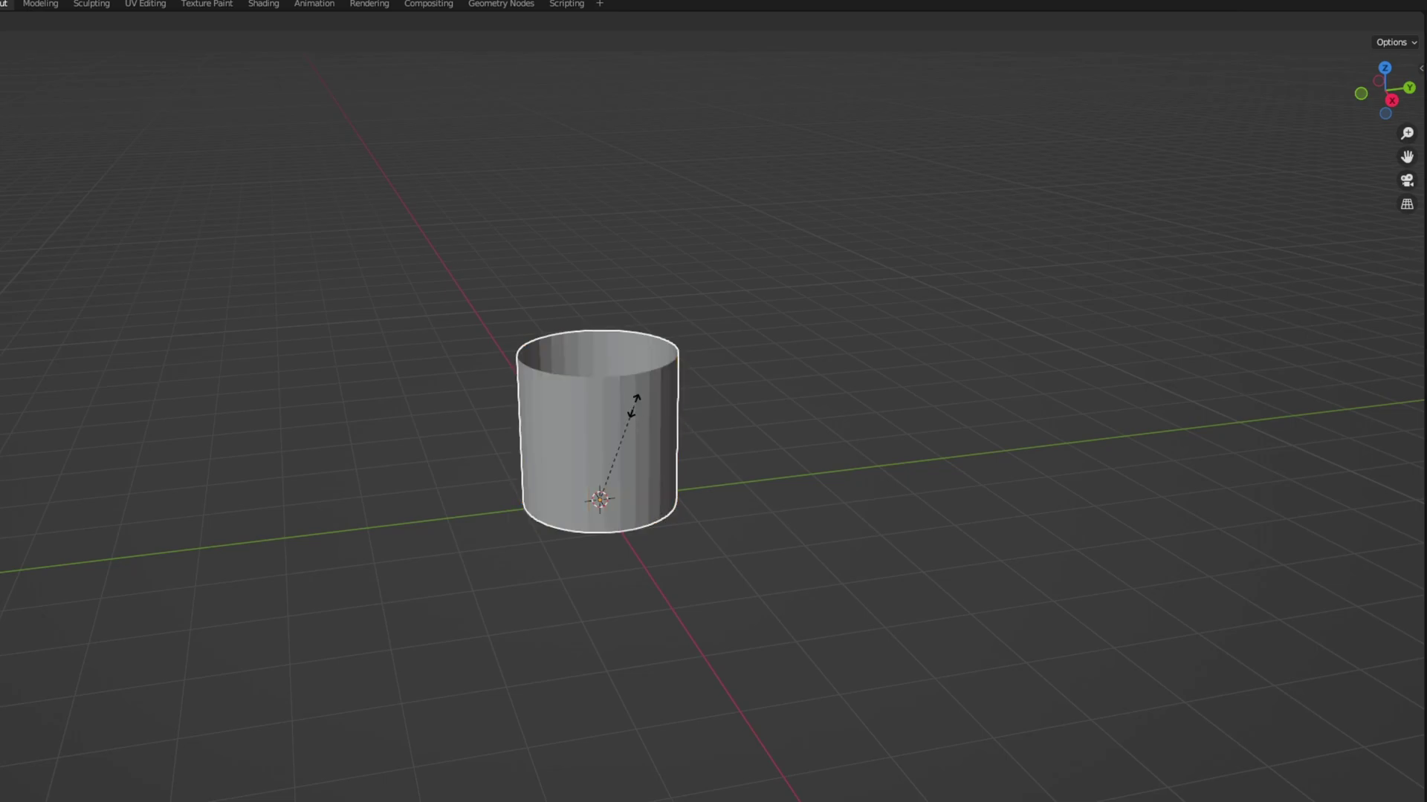
key("z")
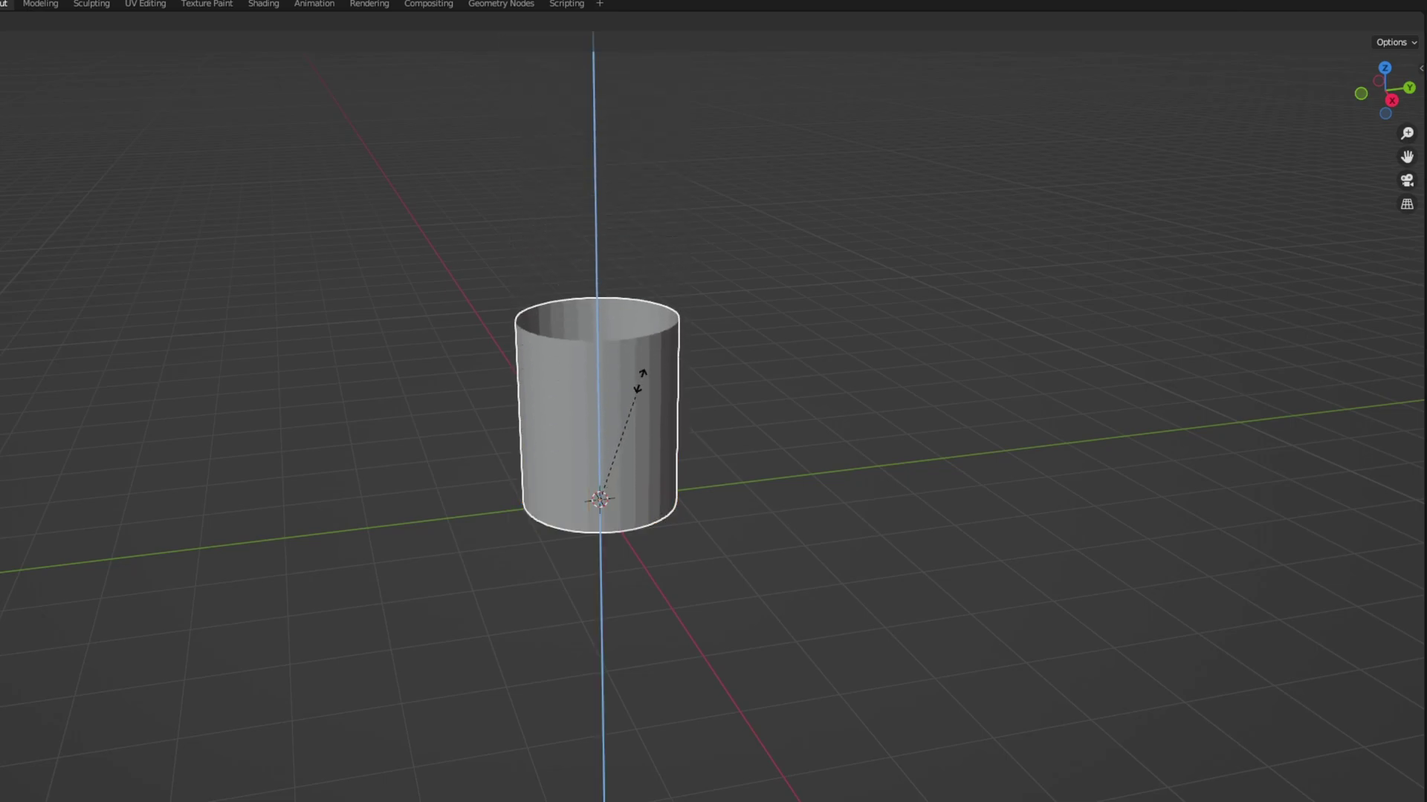
left_click(644, 396)
middle_click_drag(512, 325, 683, 520)
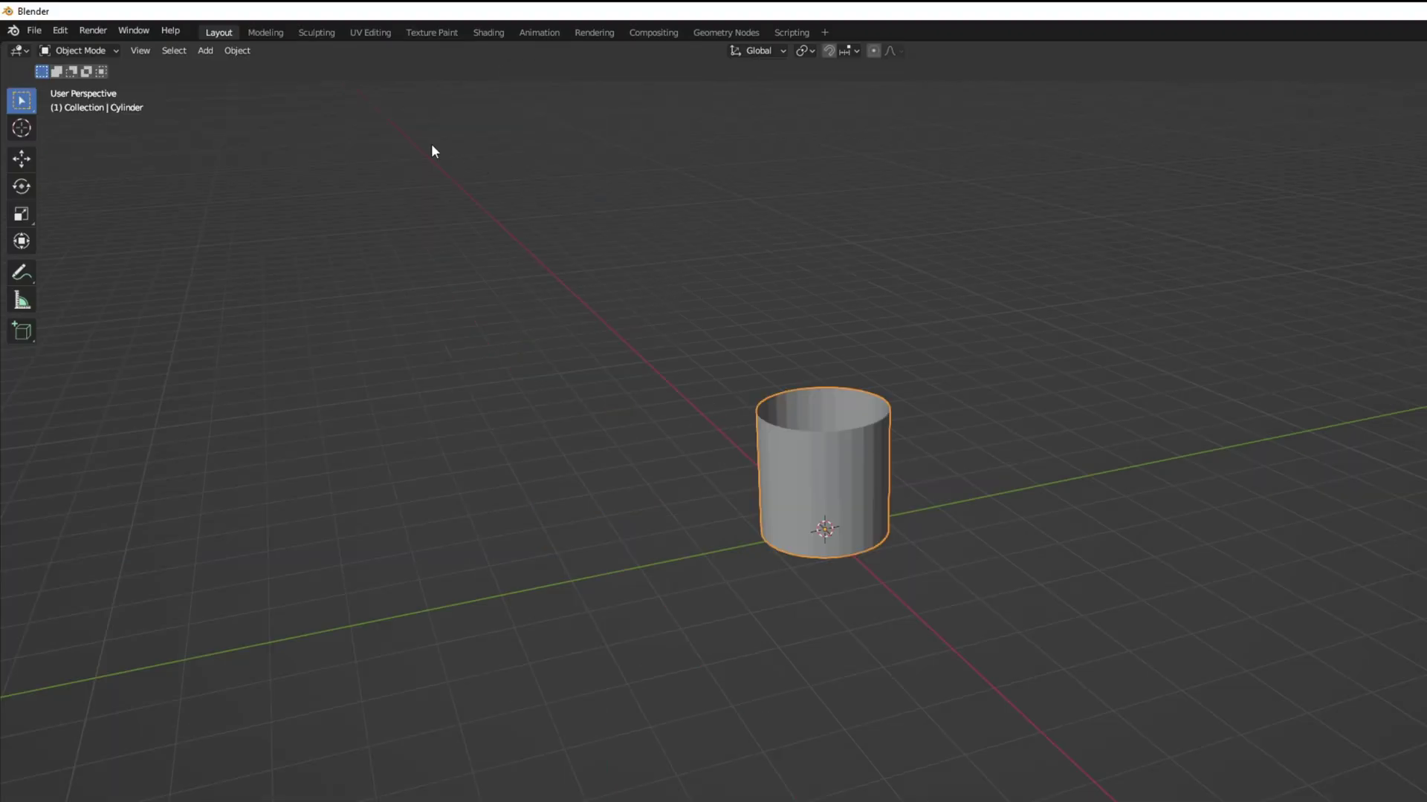
left_click(244, 58)
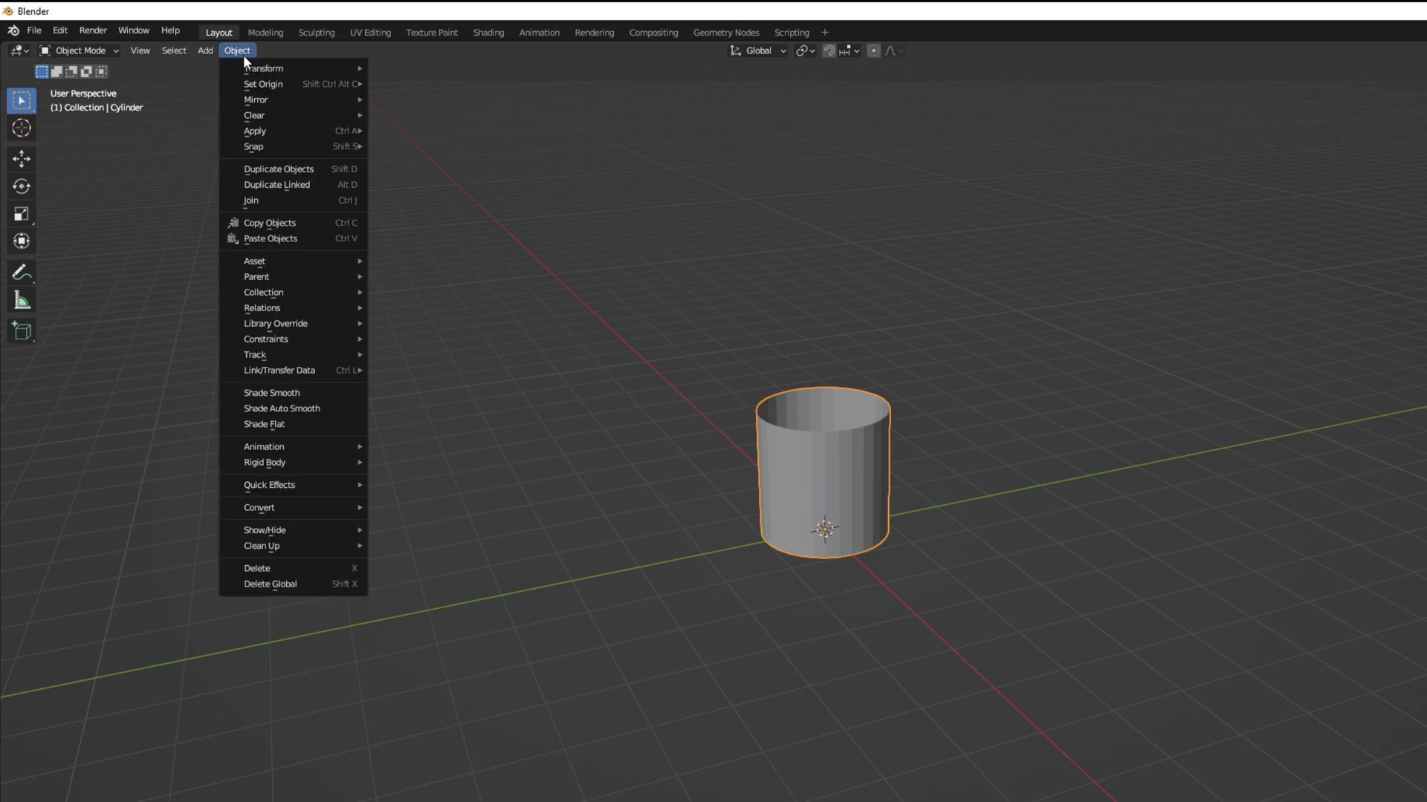
left_click(300, 393)
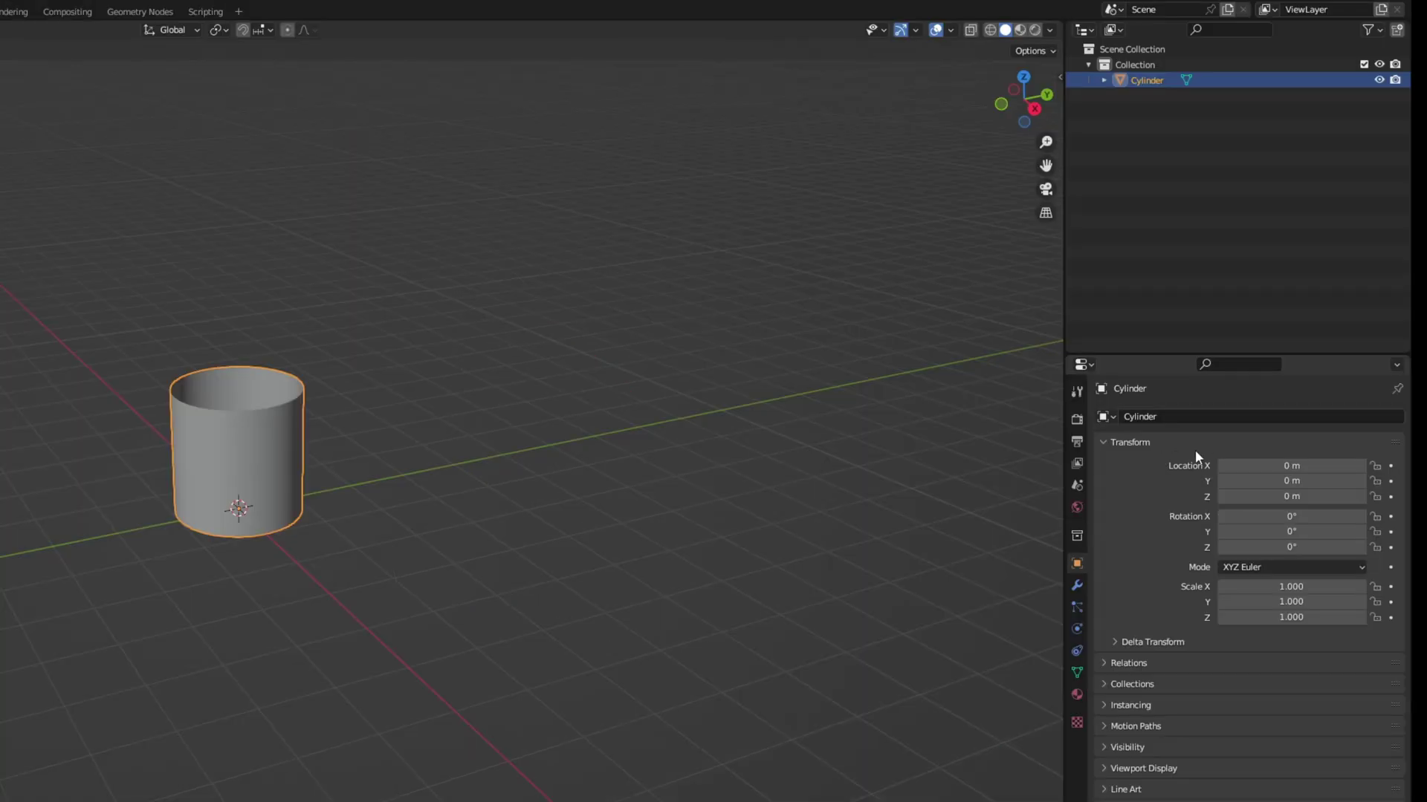
Rename the object CylinderTut1 and start exporting it as FBX
double_click(1200, 417)
type("Tut1")
key("Return")
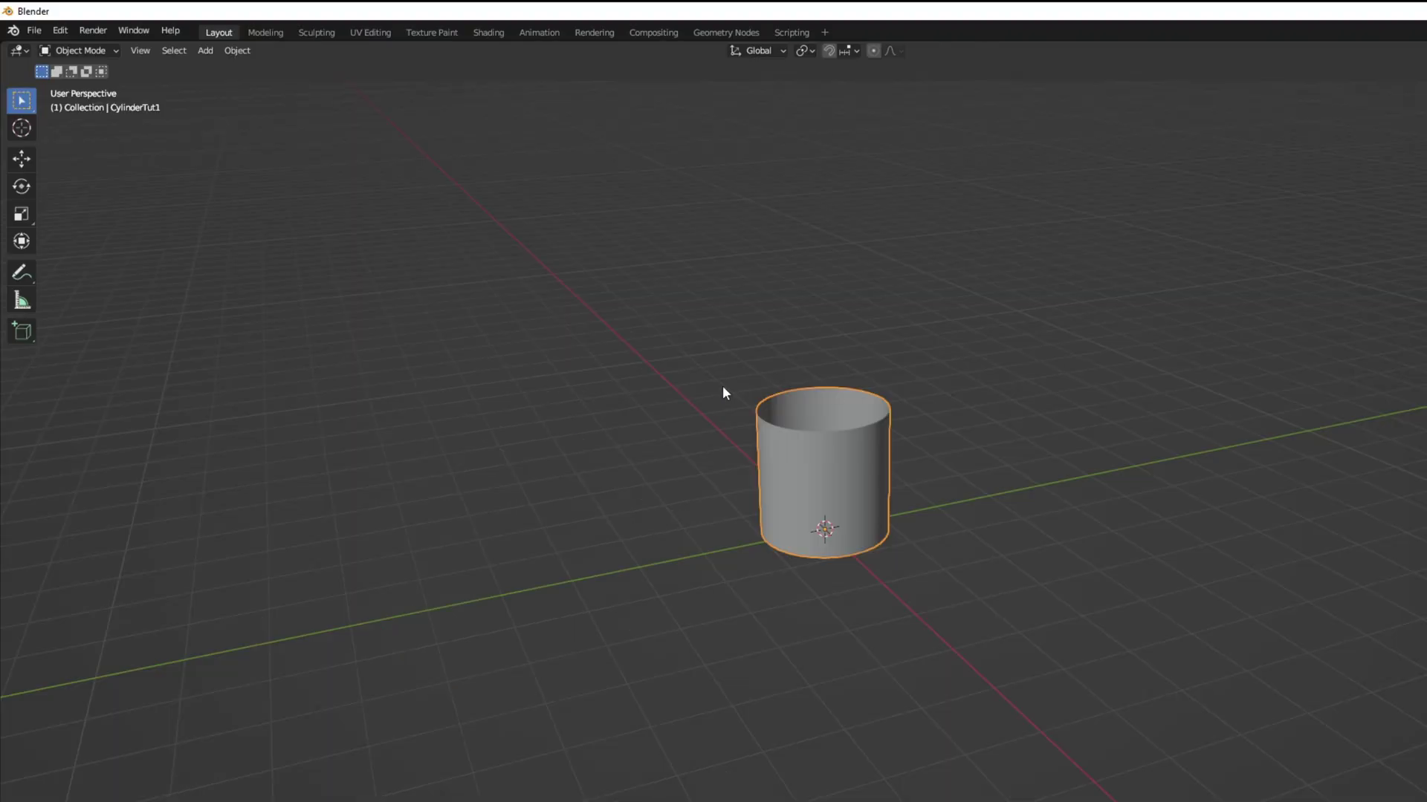
left_click(31, 31)
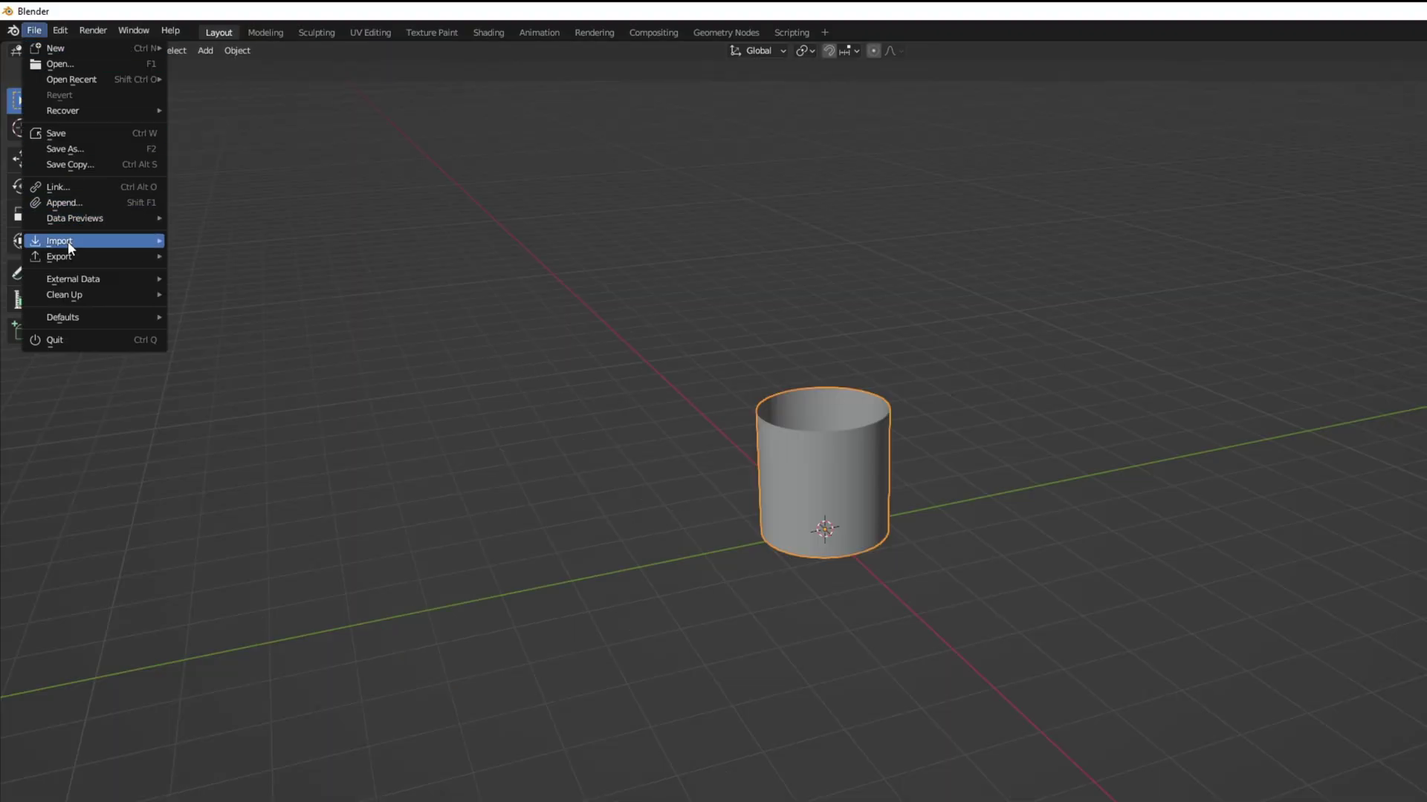
mouse_move(63, 258)
left_click(230, 411)
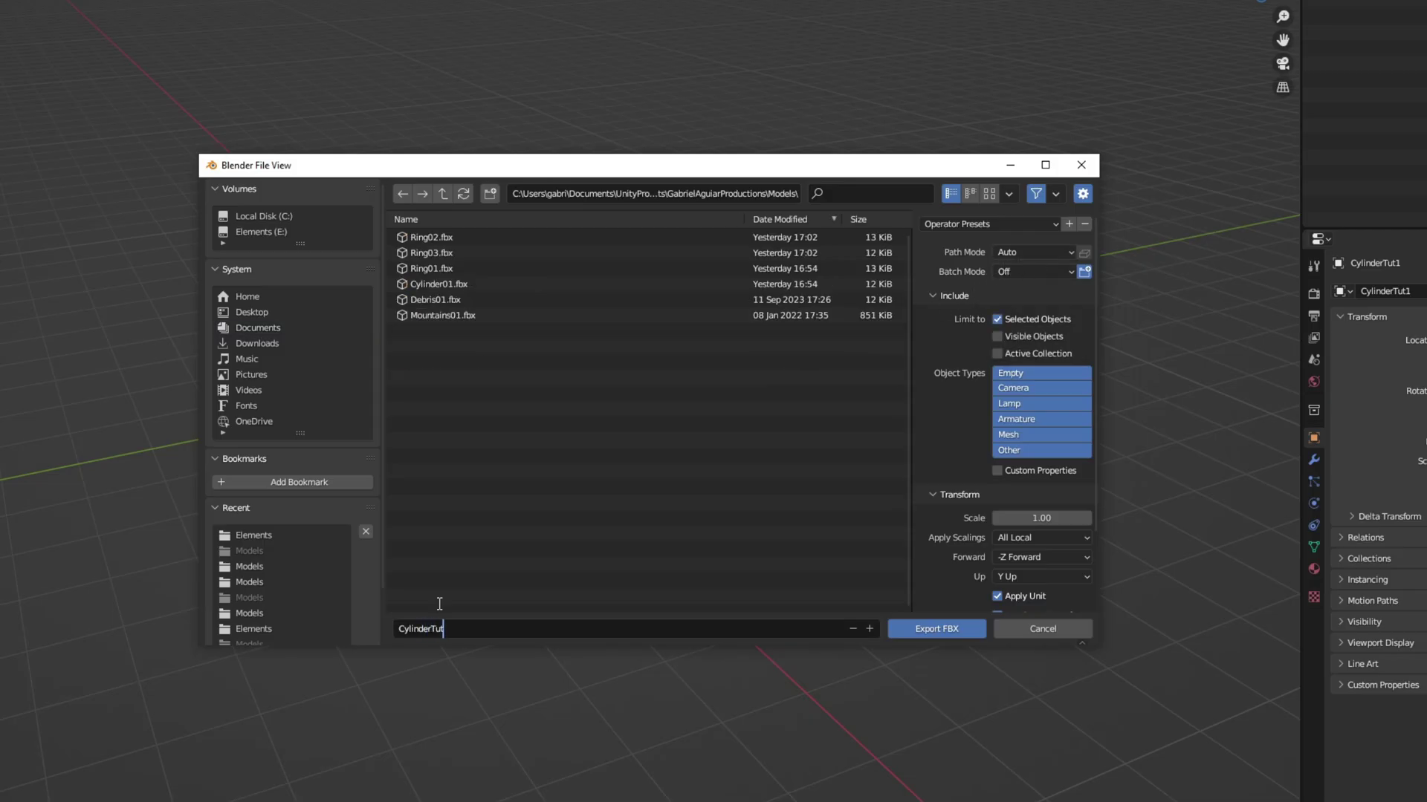
Finish the FBX export, then override MeshCore's material with M_Gnomon_Alpha
left_click(937, 628)
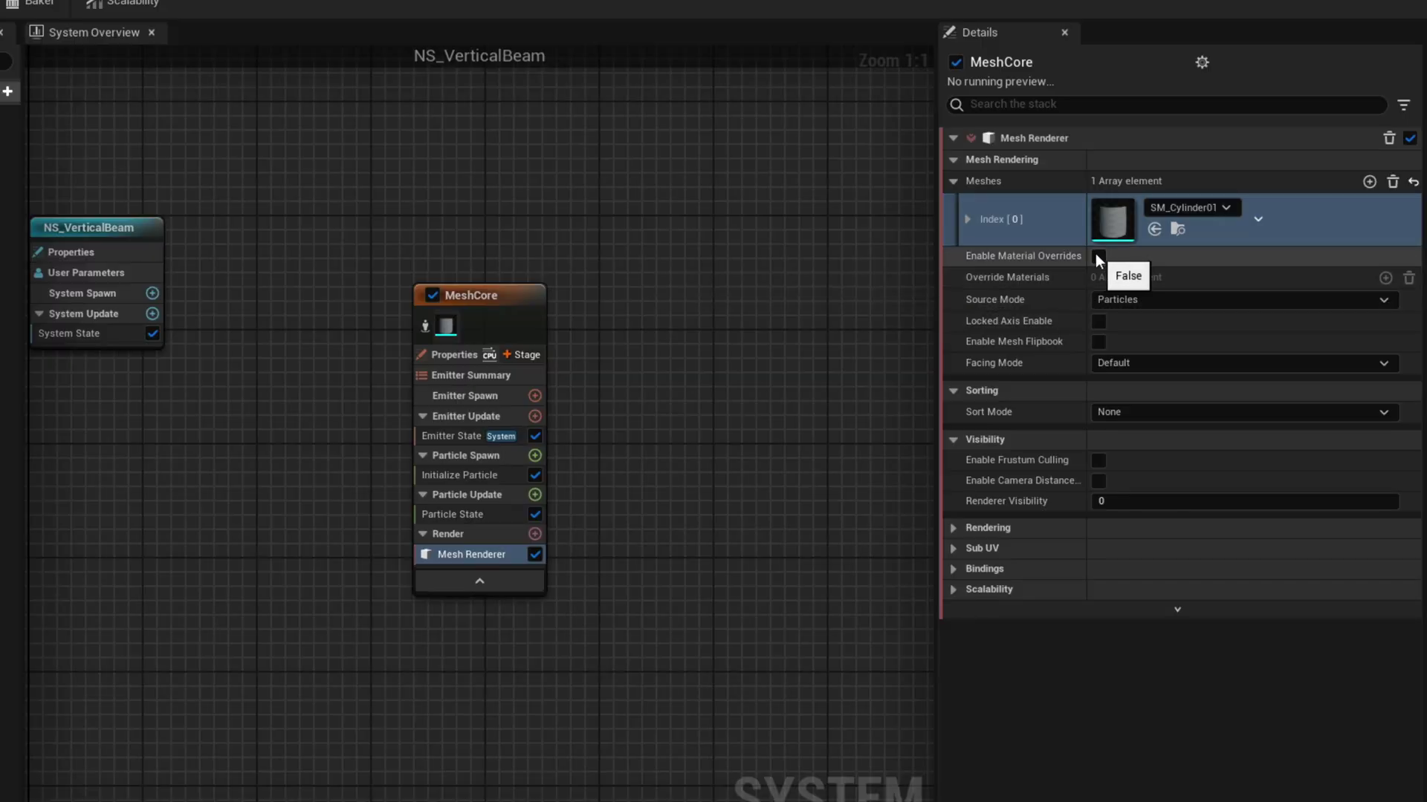
left_click(1096, 255)
left_click(1370, 278)
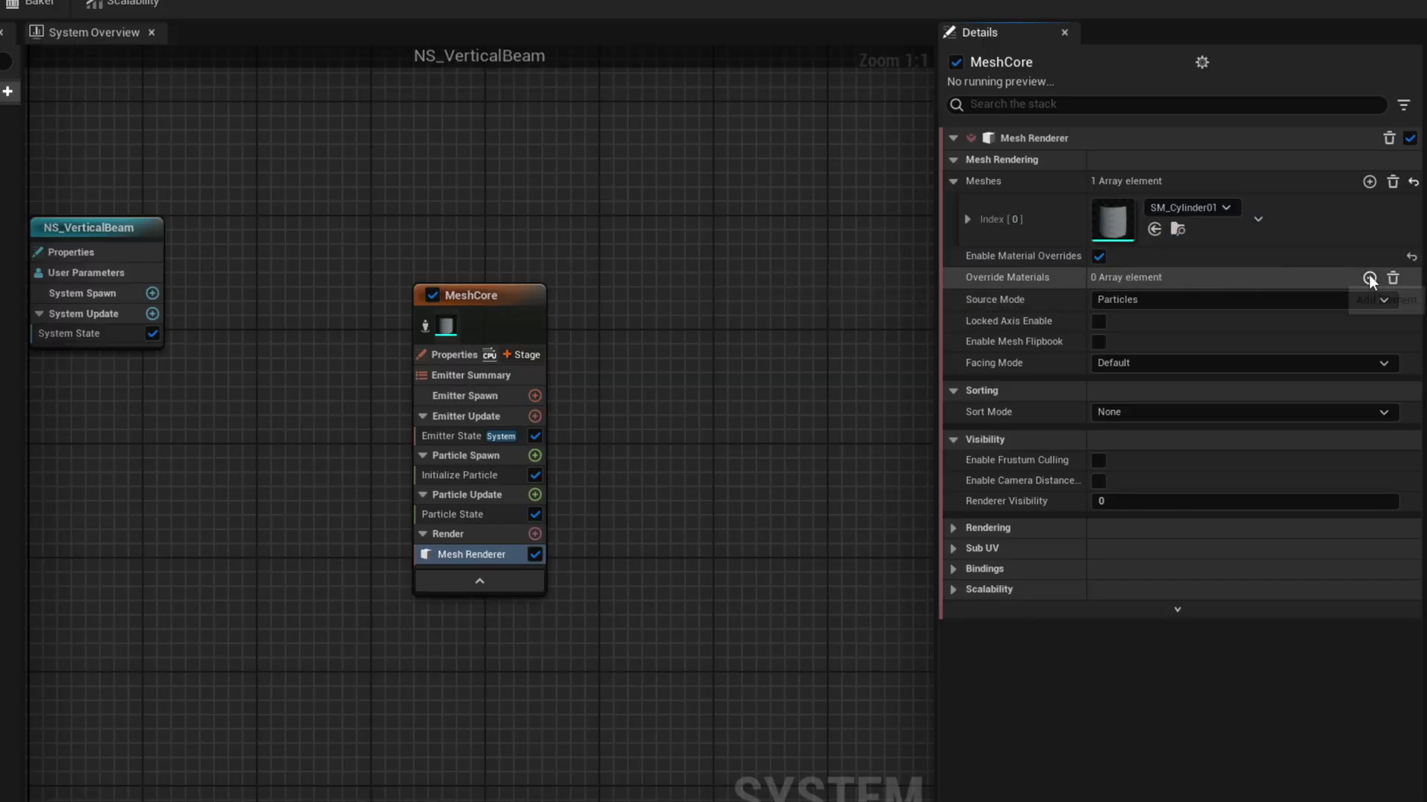
left_click(952, 277)
left_click(967, 302)
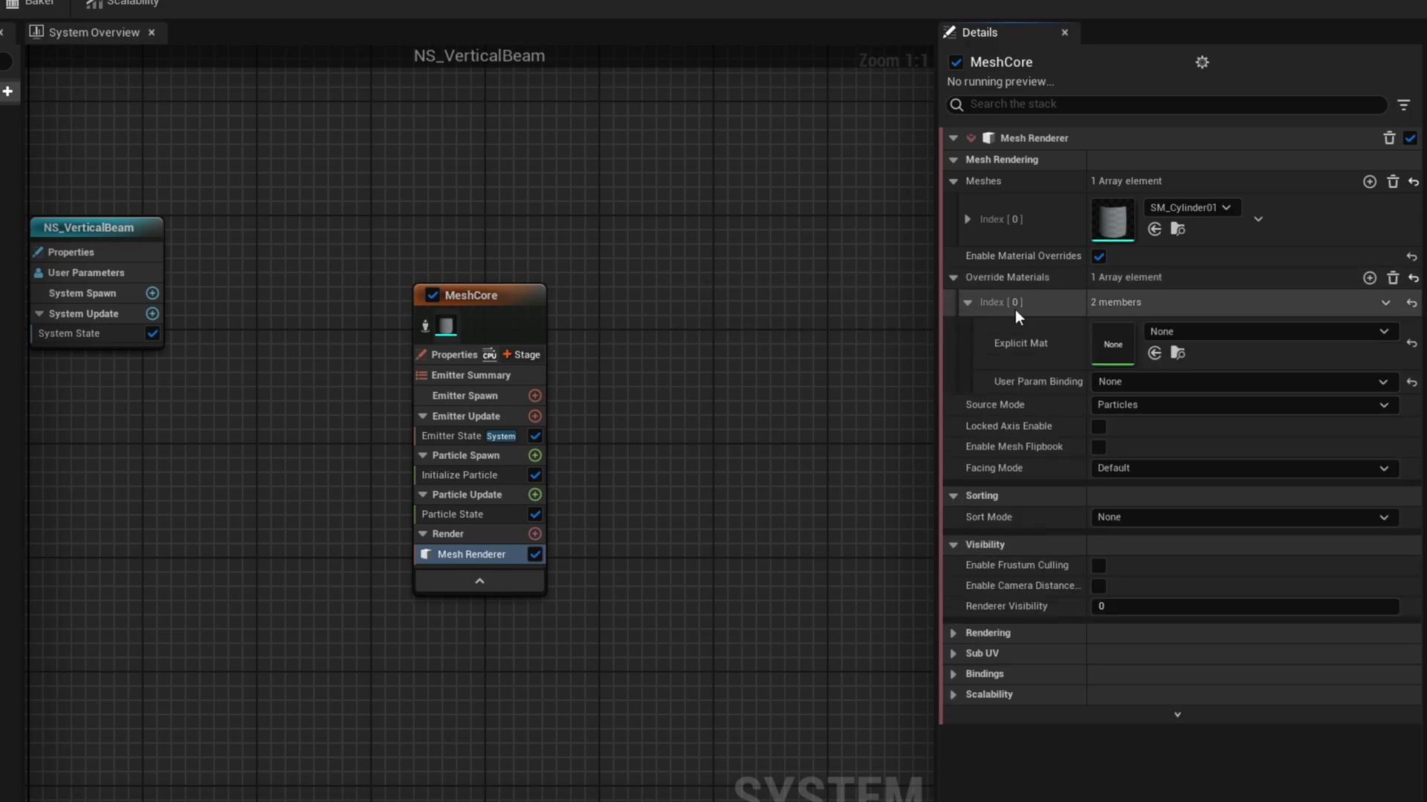
left_click(1384, 332)
type("gnomo")
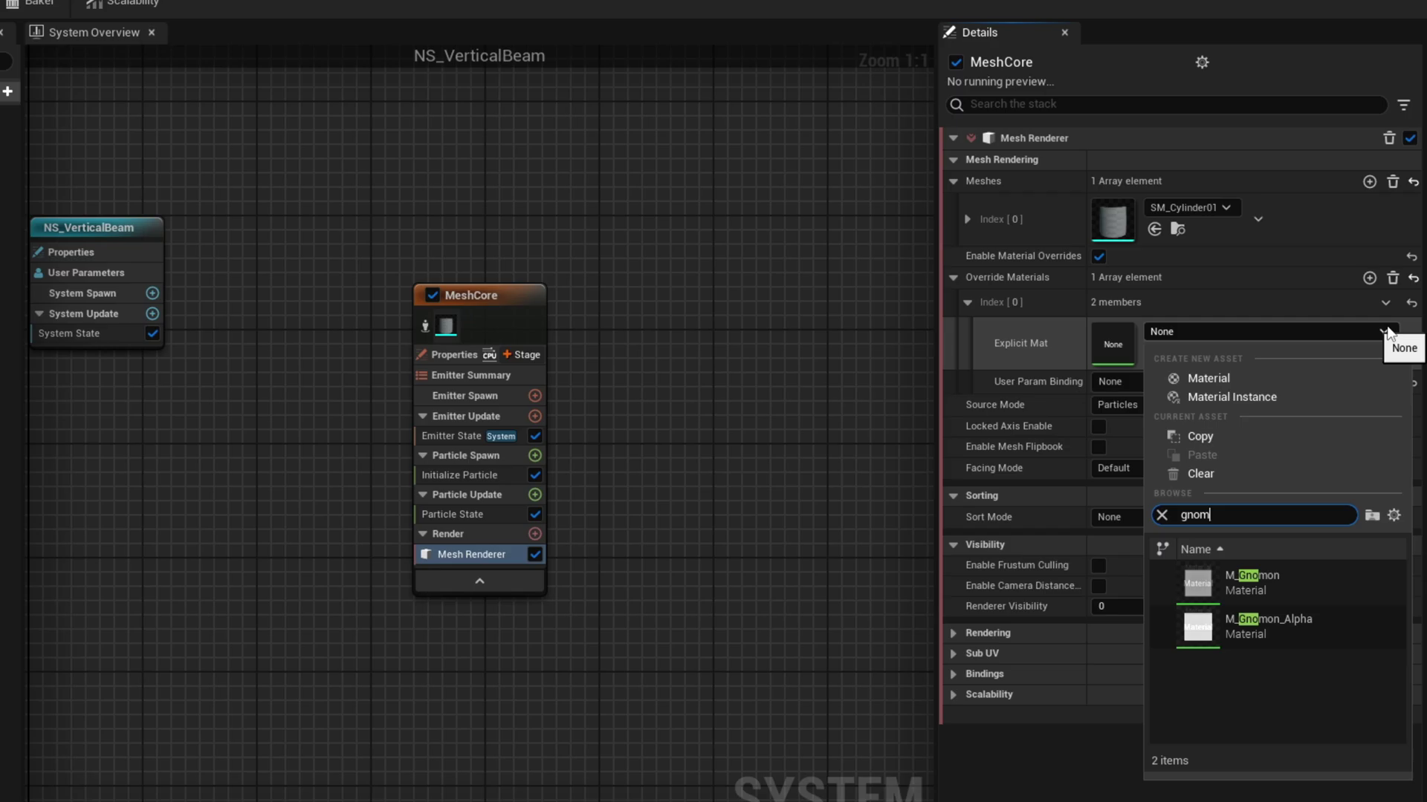
left_click(1335, 617)
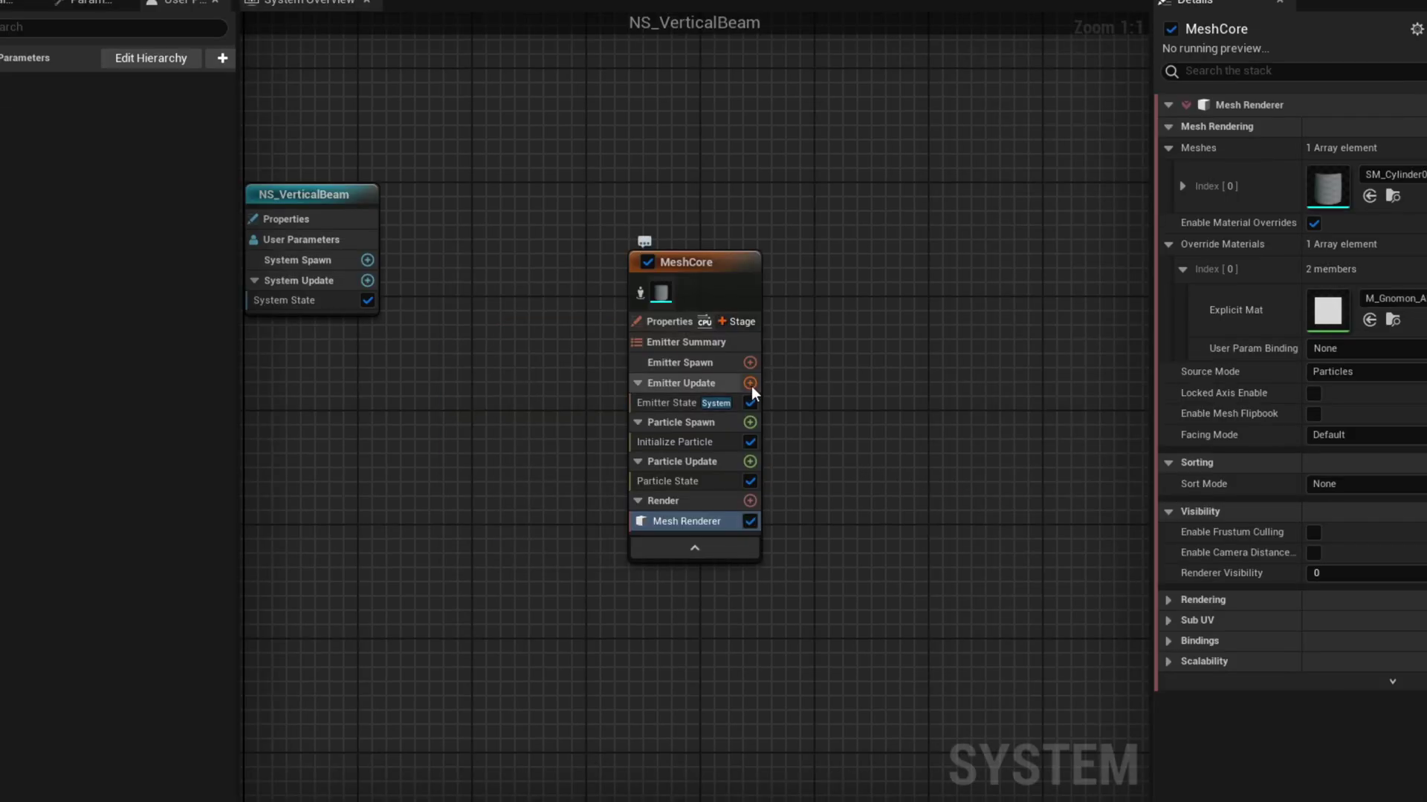
Add Spawn Burst Instantaneous to Emitter Update and set particle lifetime to 3
left_click(535, 416)
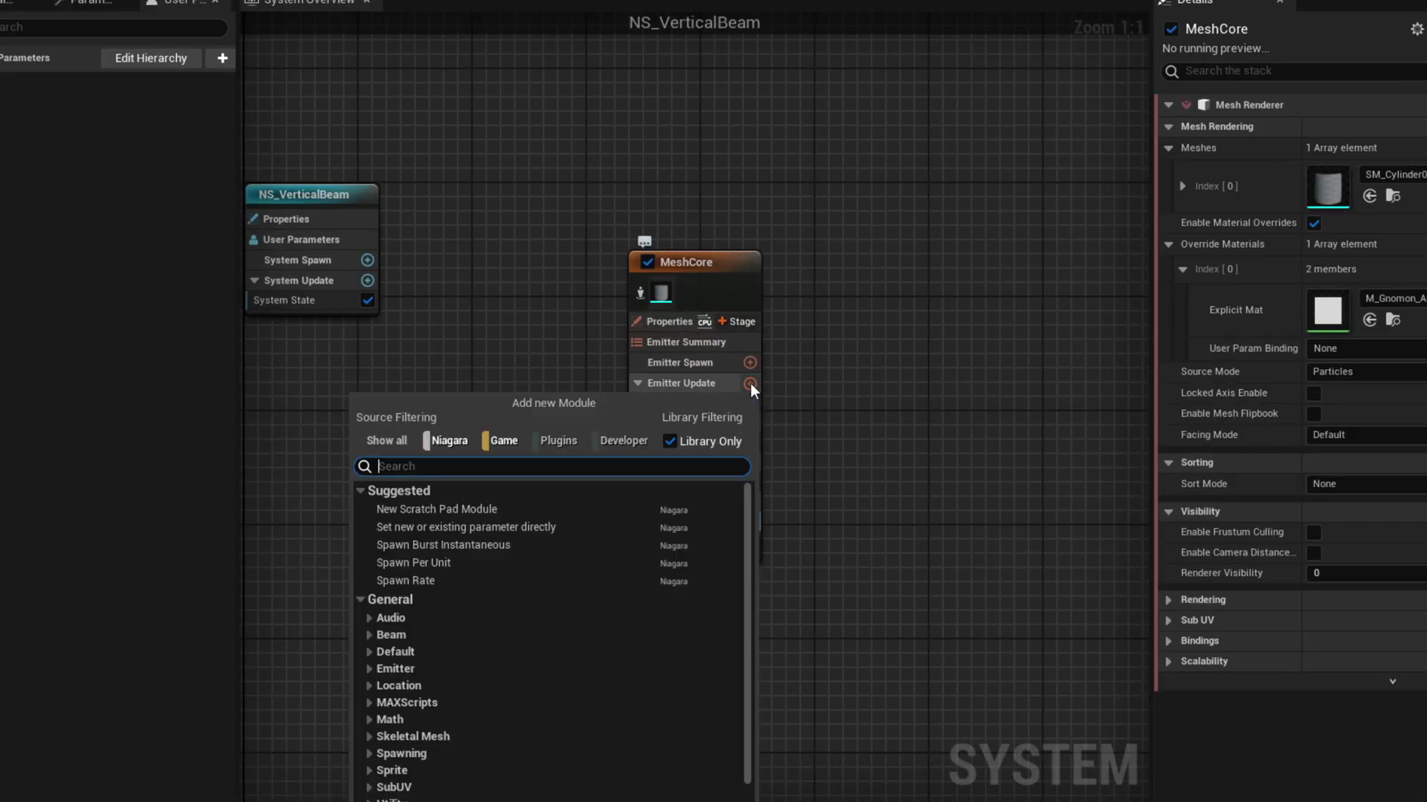
type("bur")
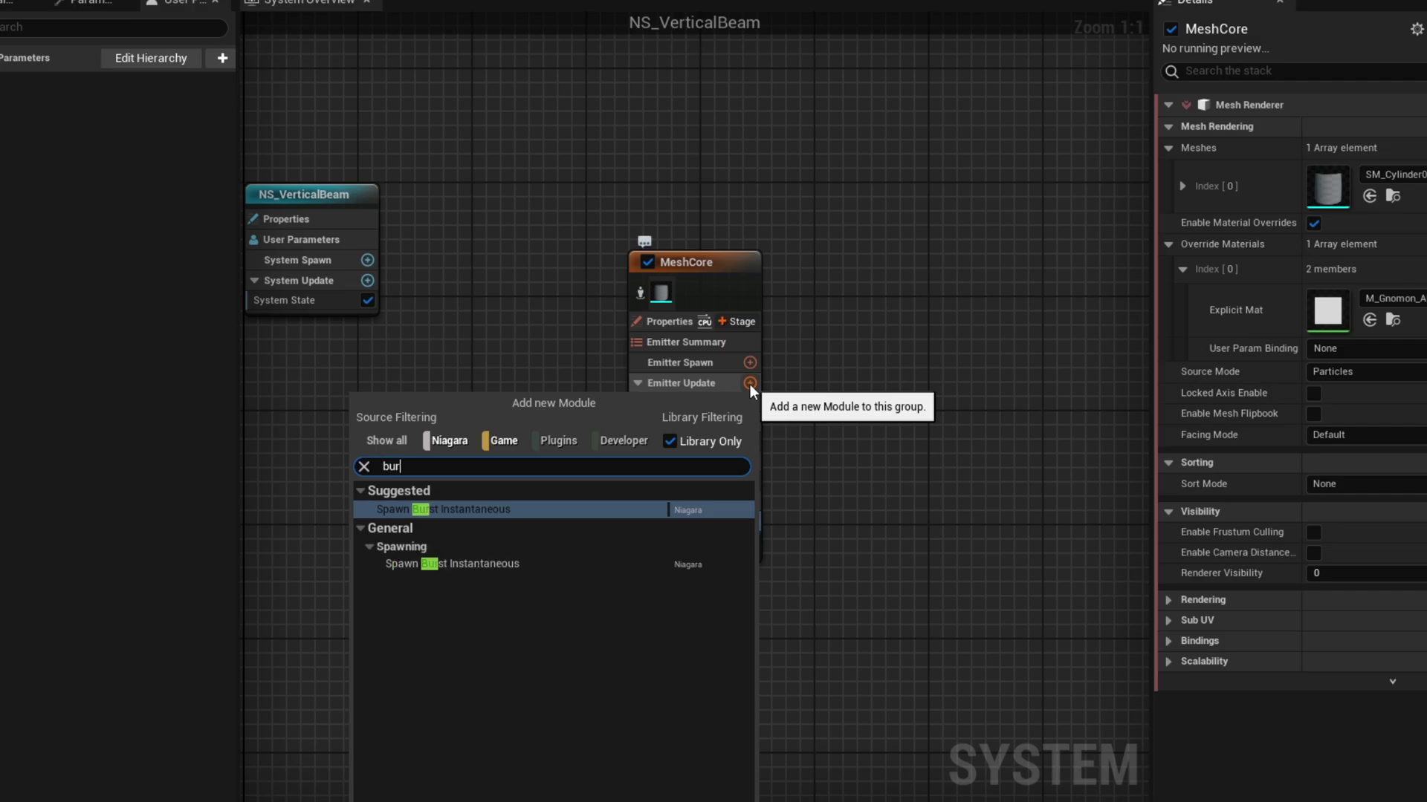
key("Return")
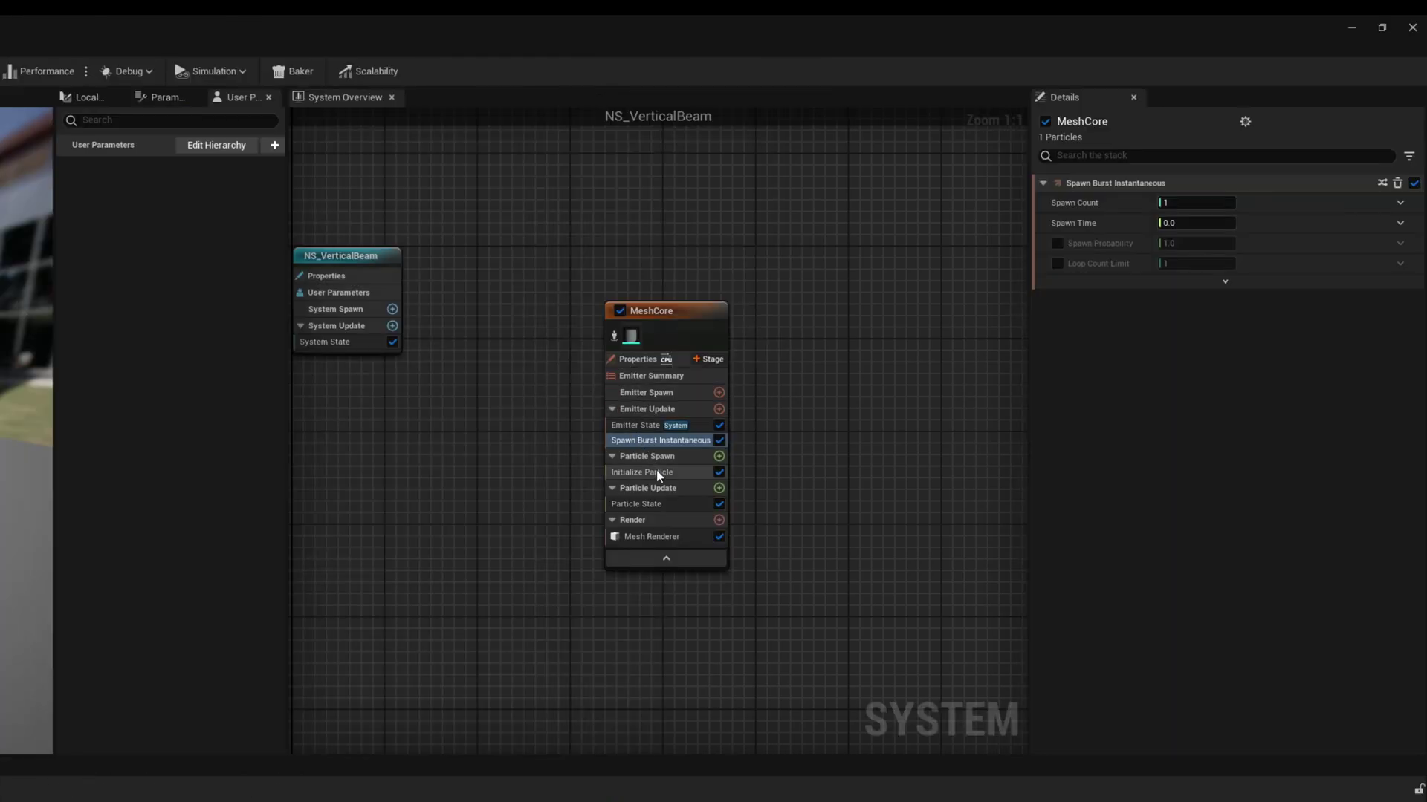
left_click(1082, 473)
left_click(1189, 259)
type("3")
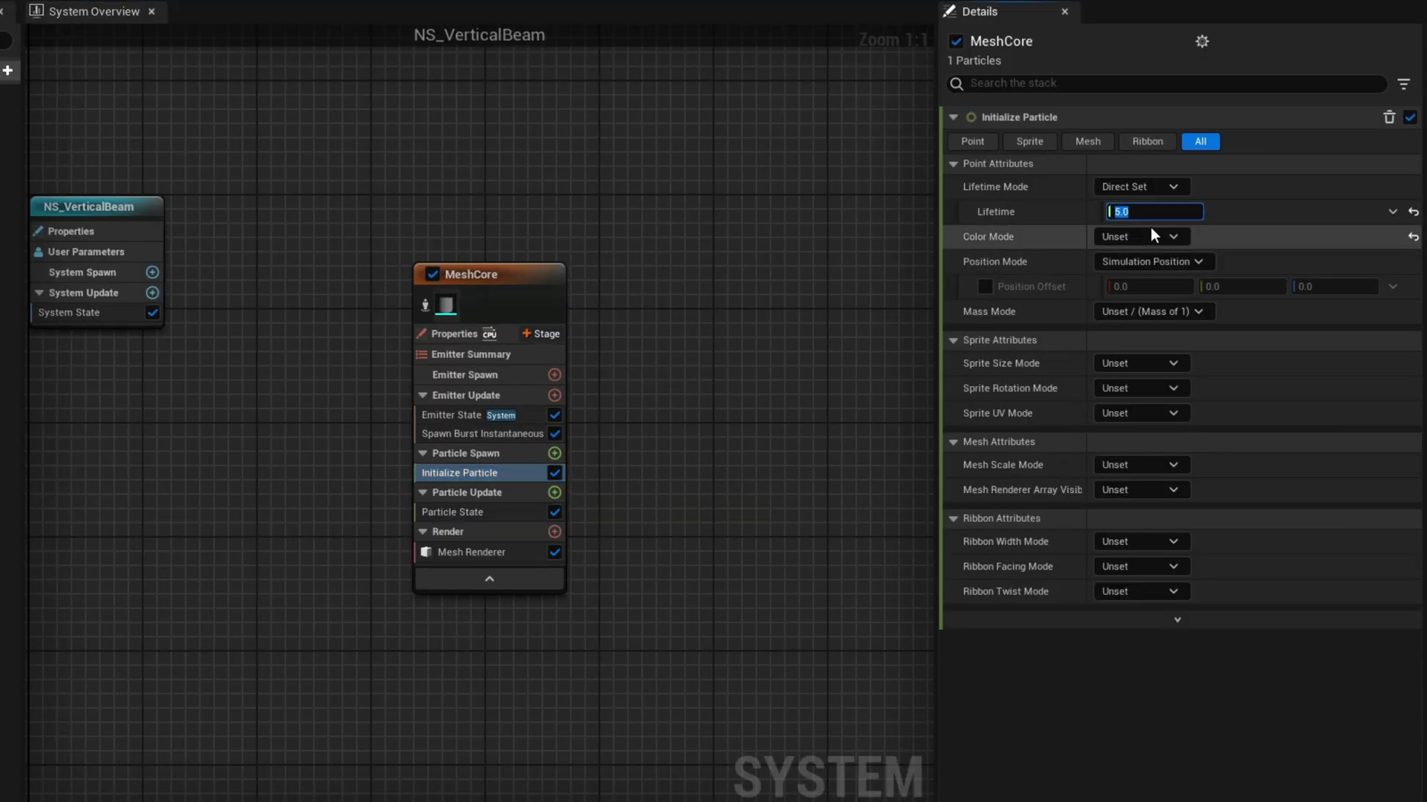
key("Return")
Set a Direct Set colour of R50 G17 B9 and Non-Uniform mesh scale
left_click(1156, 239)
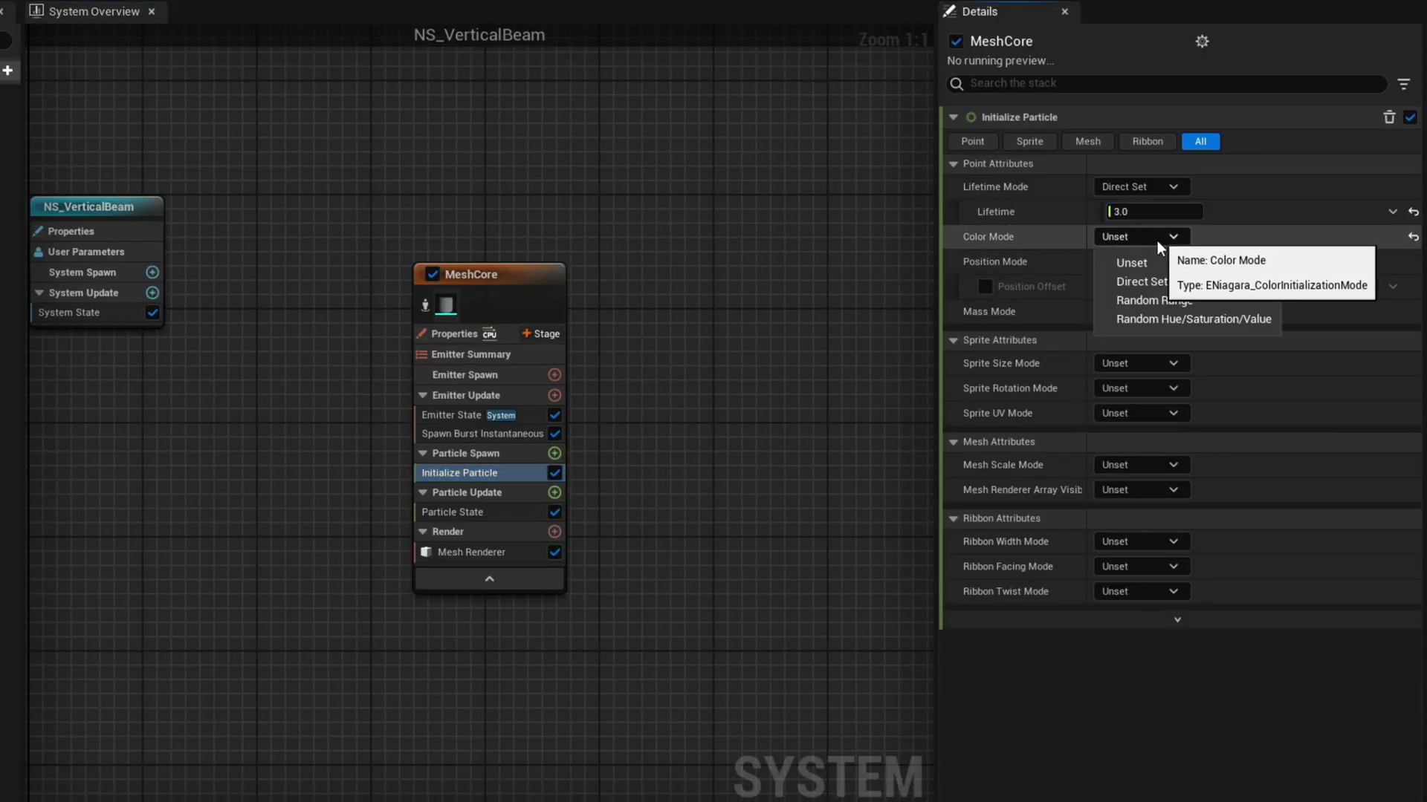
left_click(1164, 280)
left_click(1179, 262)
type("50.0")
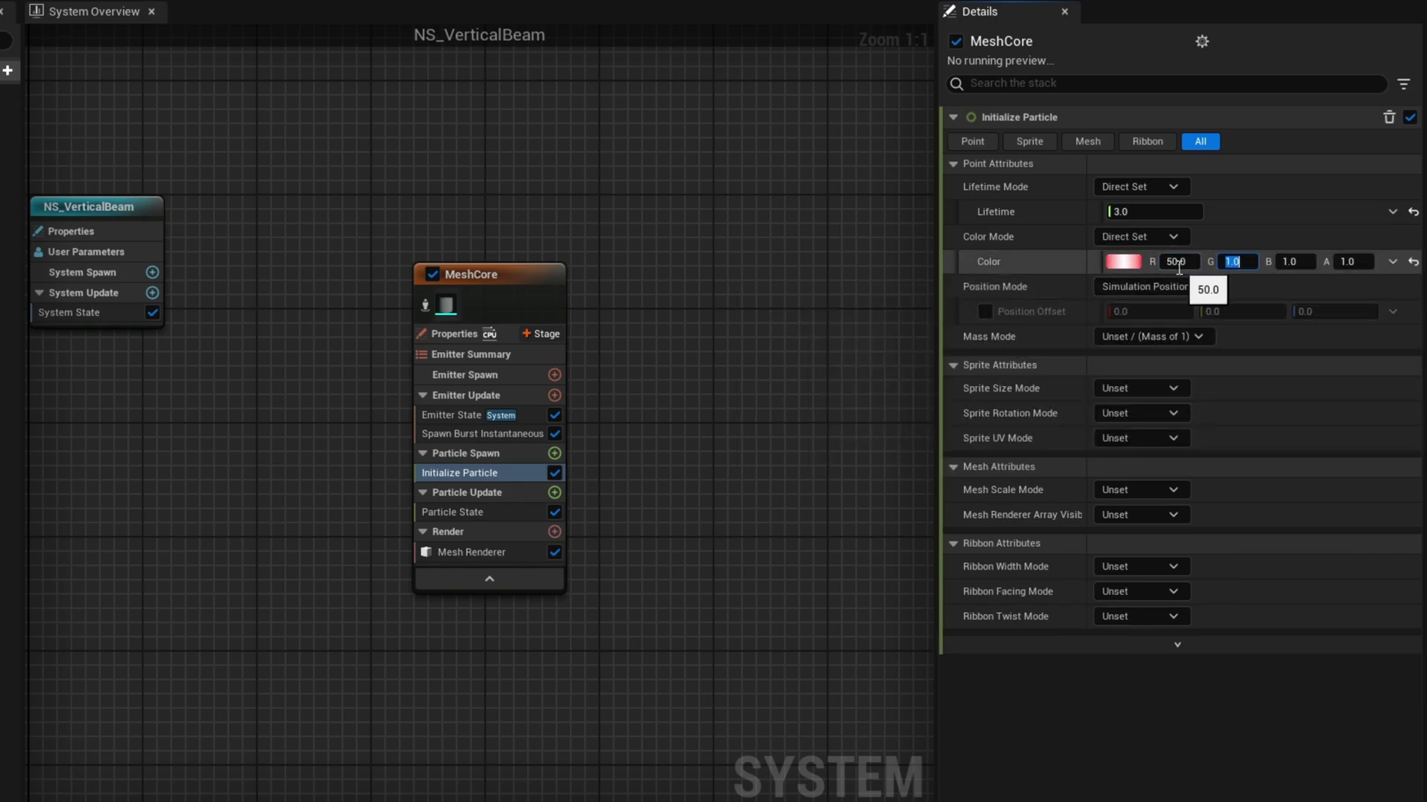
key("Return")
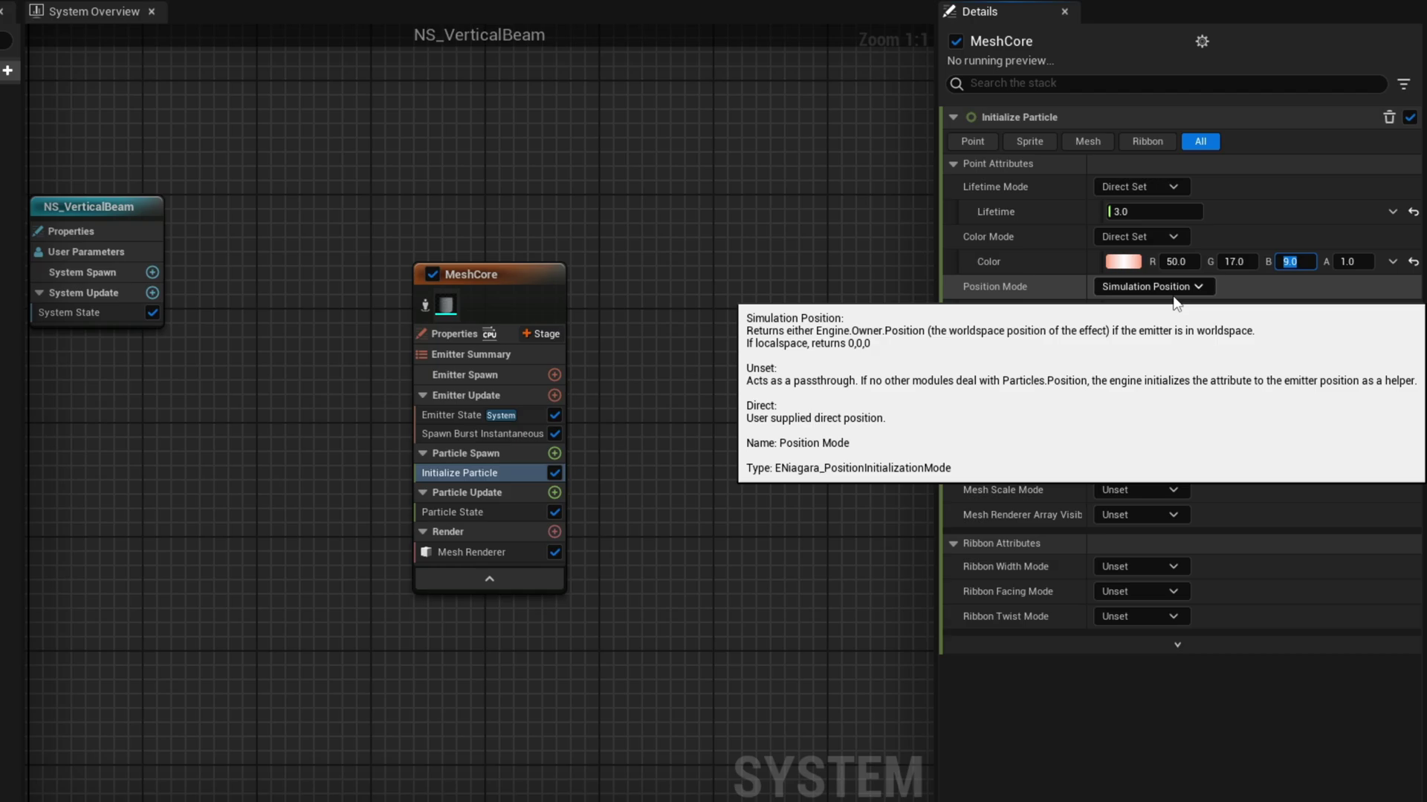
left_click(1140, 492)
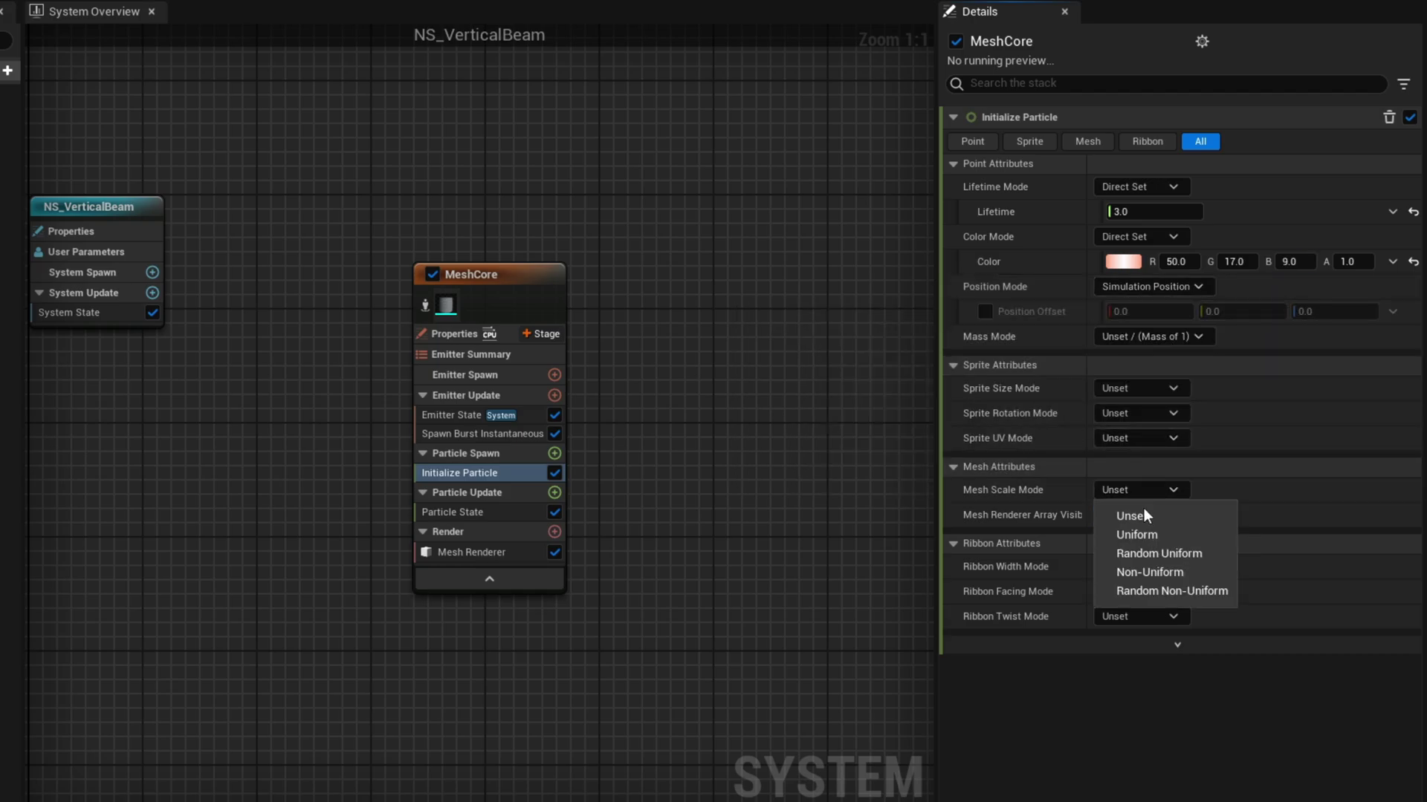
left_click(1158, 572)
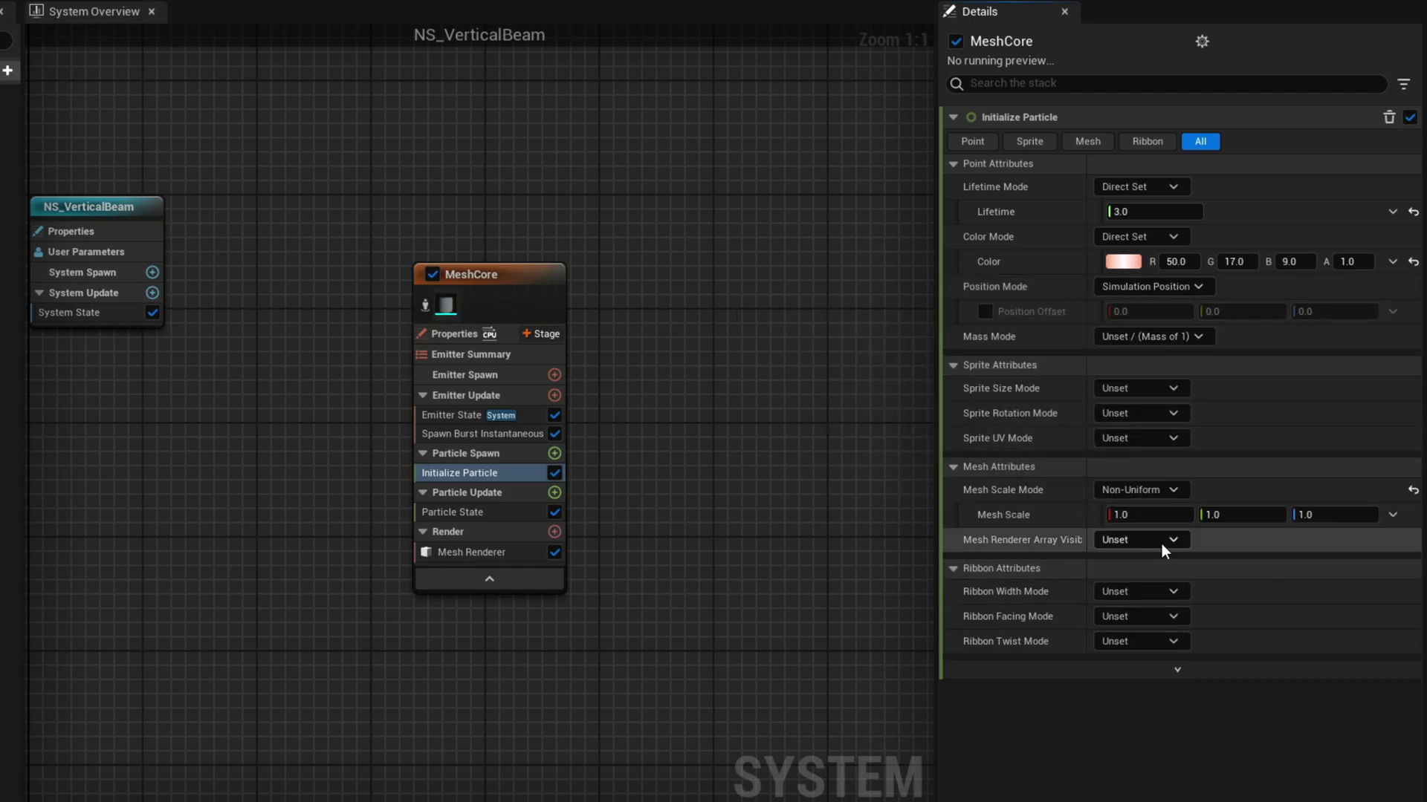
left_click(1322, 520)
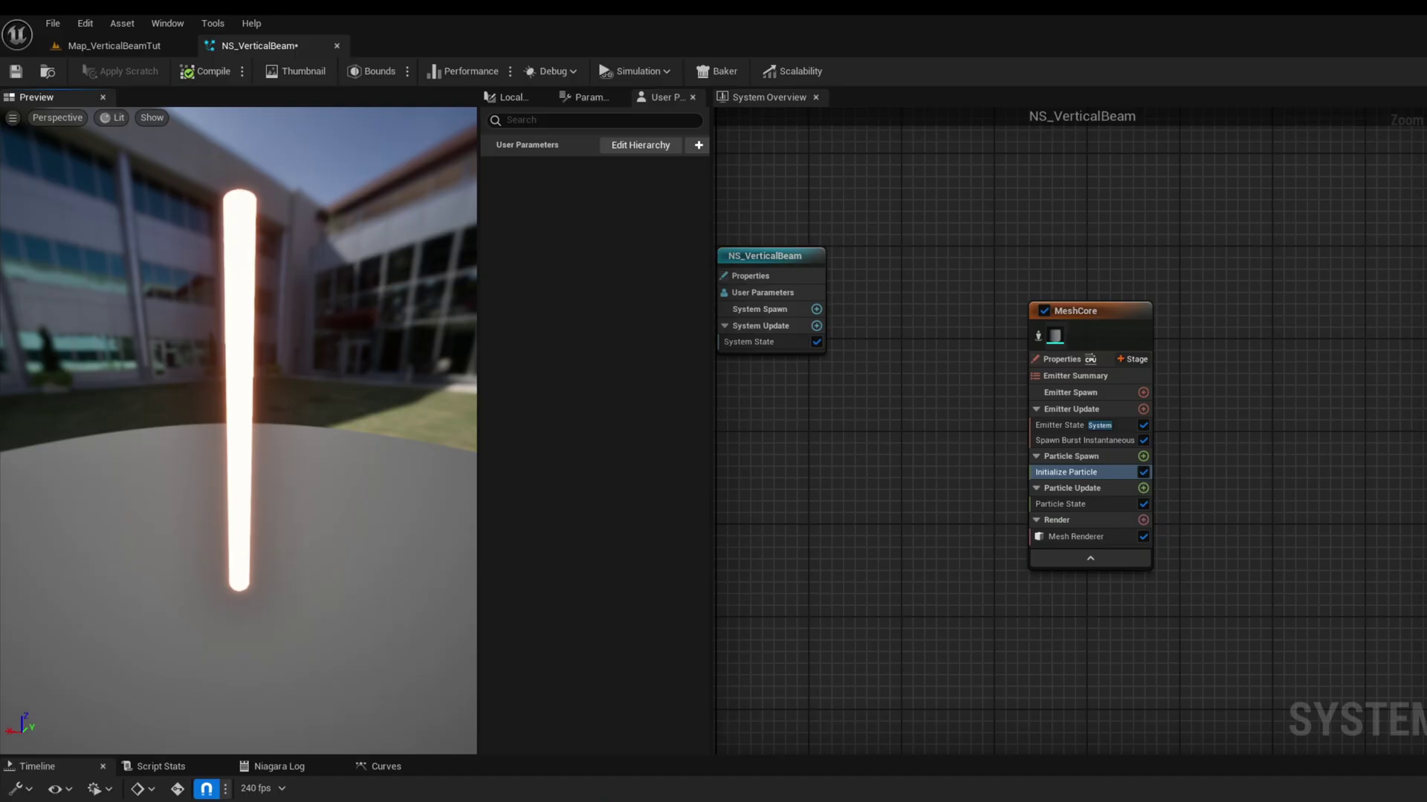
mouse_move(275, 589)
left_mouse_down()
mouse_move(330, 586)
mouse_move(274, 586)
left_mouse_up()
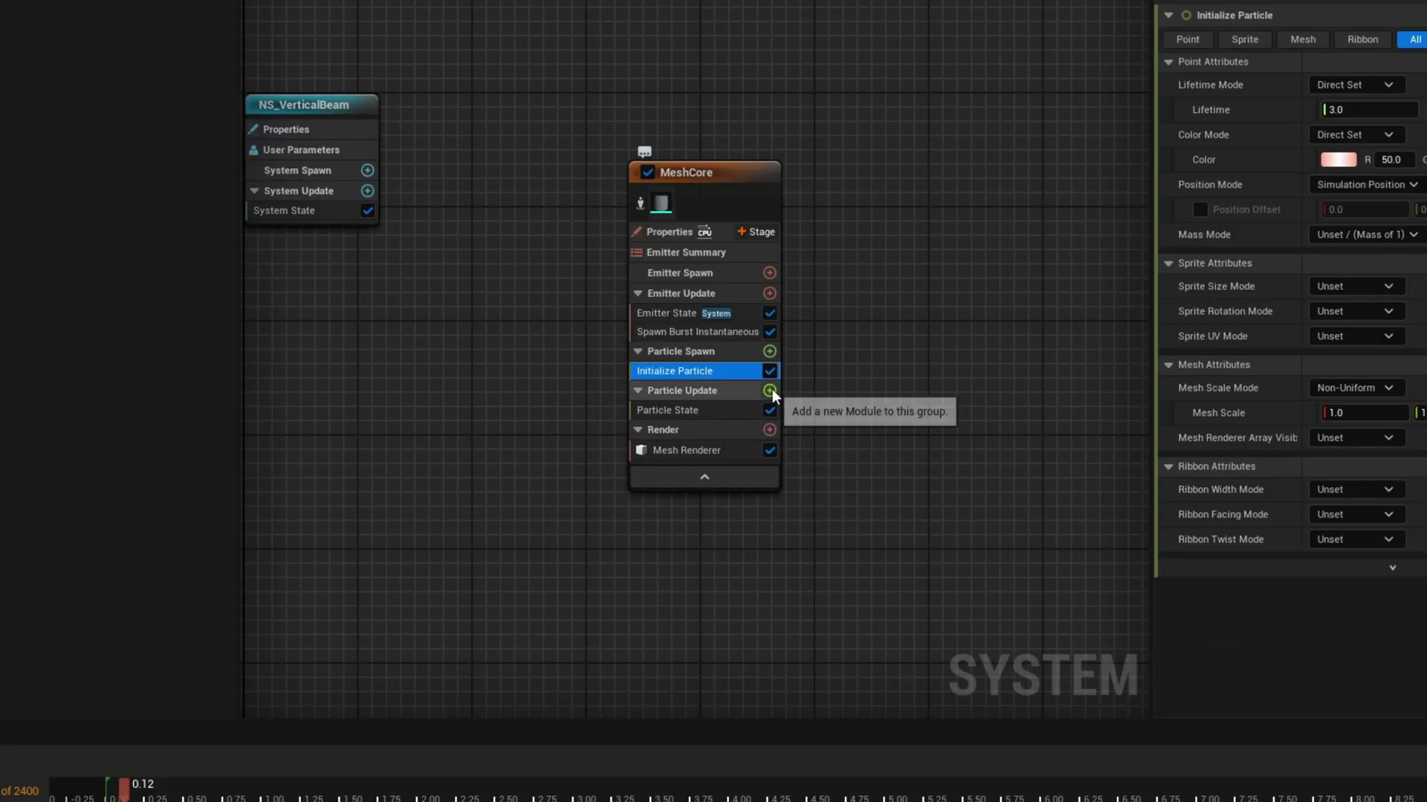
Add Scale Mesh Size with a Make Vector scale factor, X driven by Float from Curve
left_click(1143, 488)
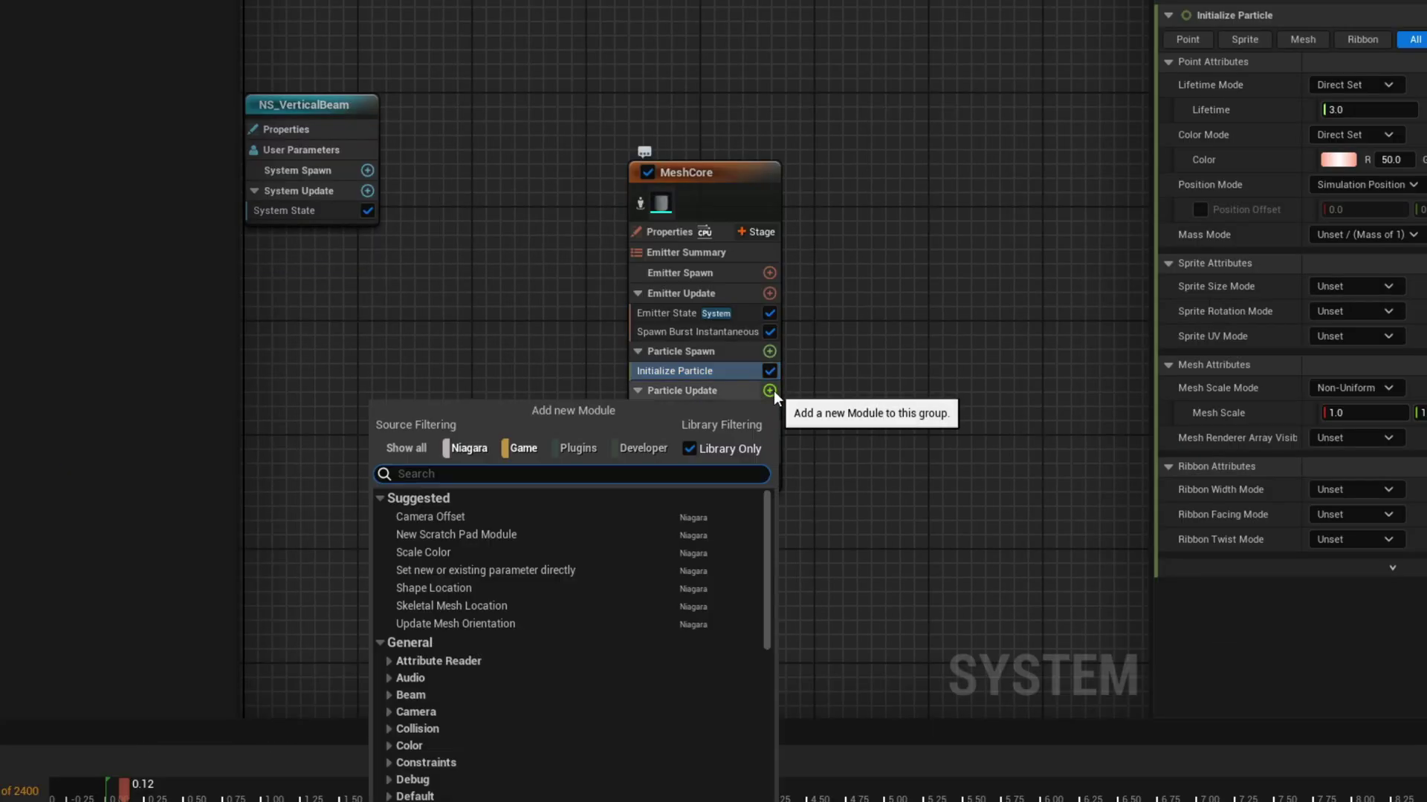
type("scale")
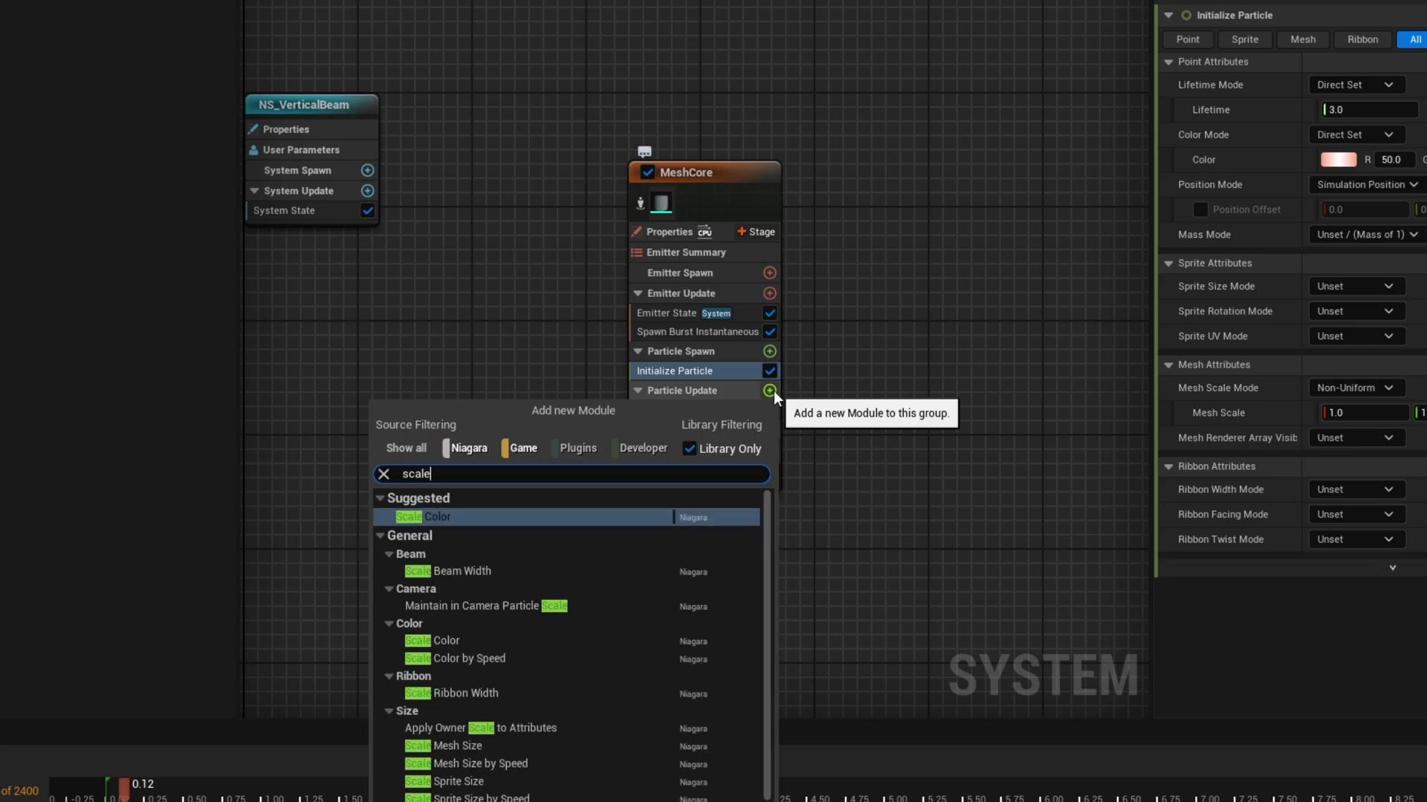
type(" mes")
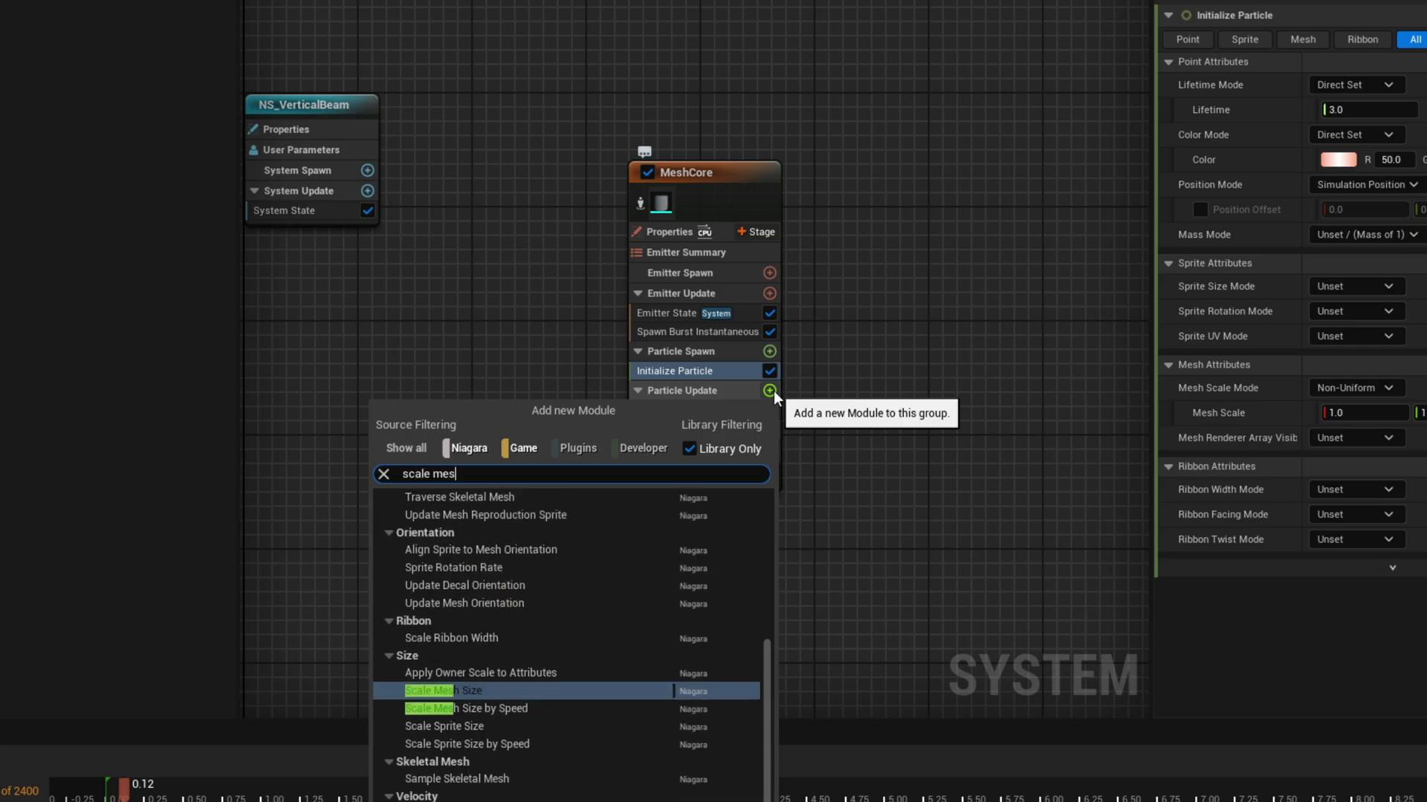
key("Return")
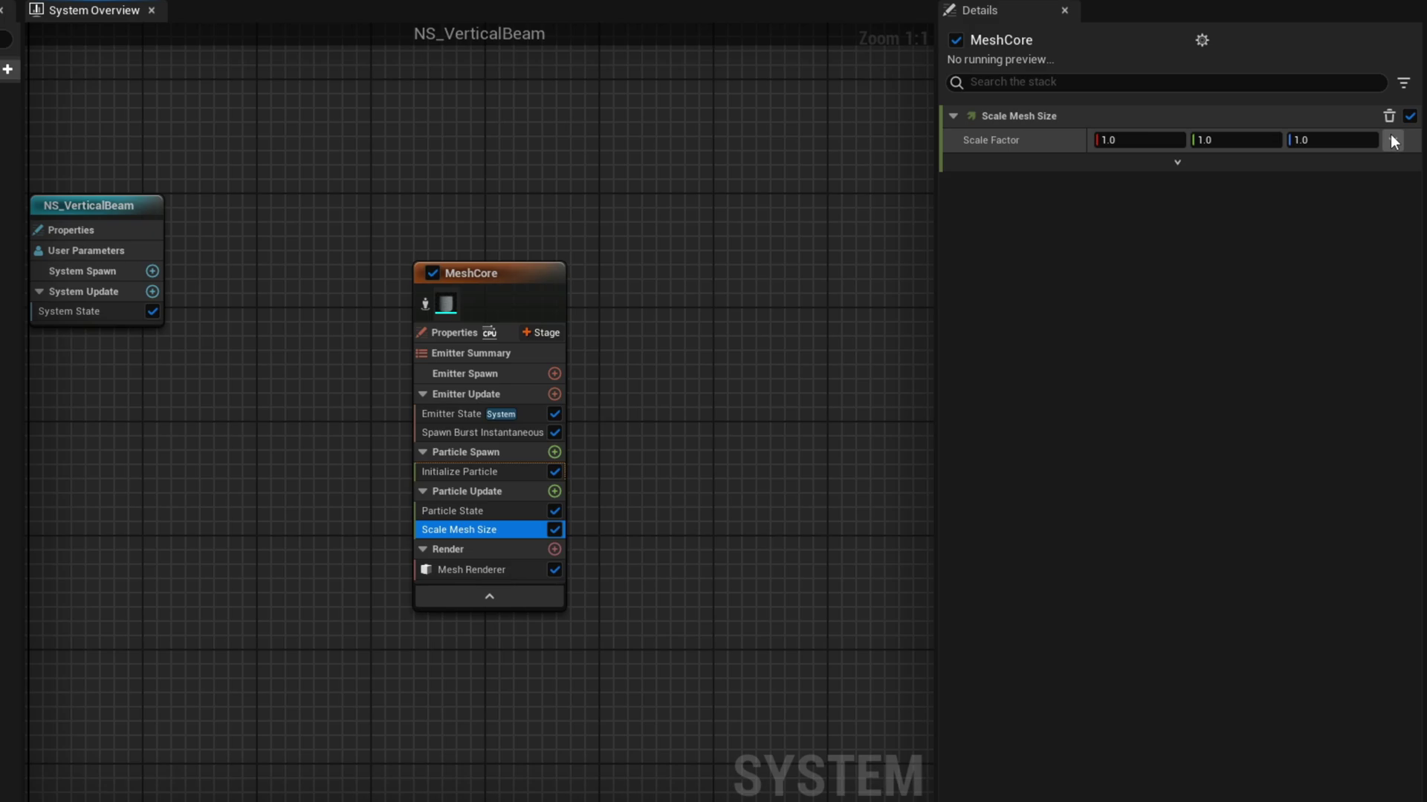
left_click(1392, 141)
type("make")
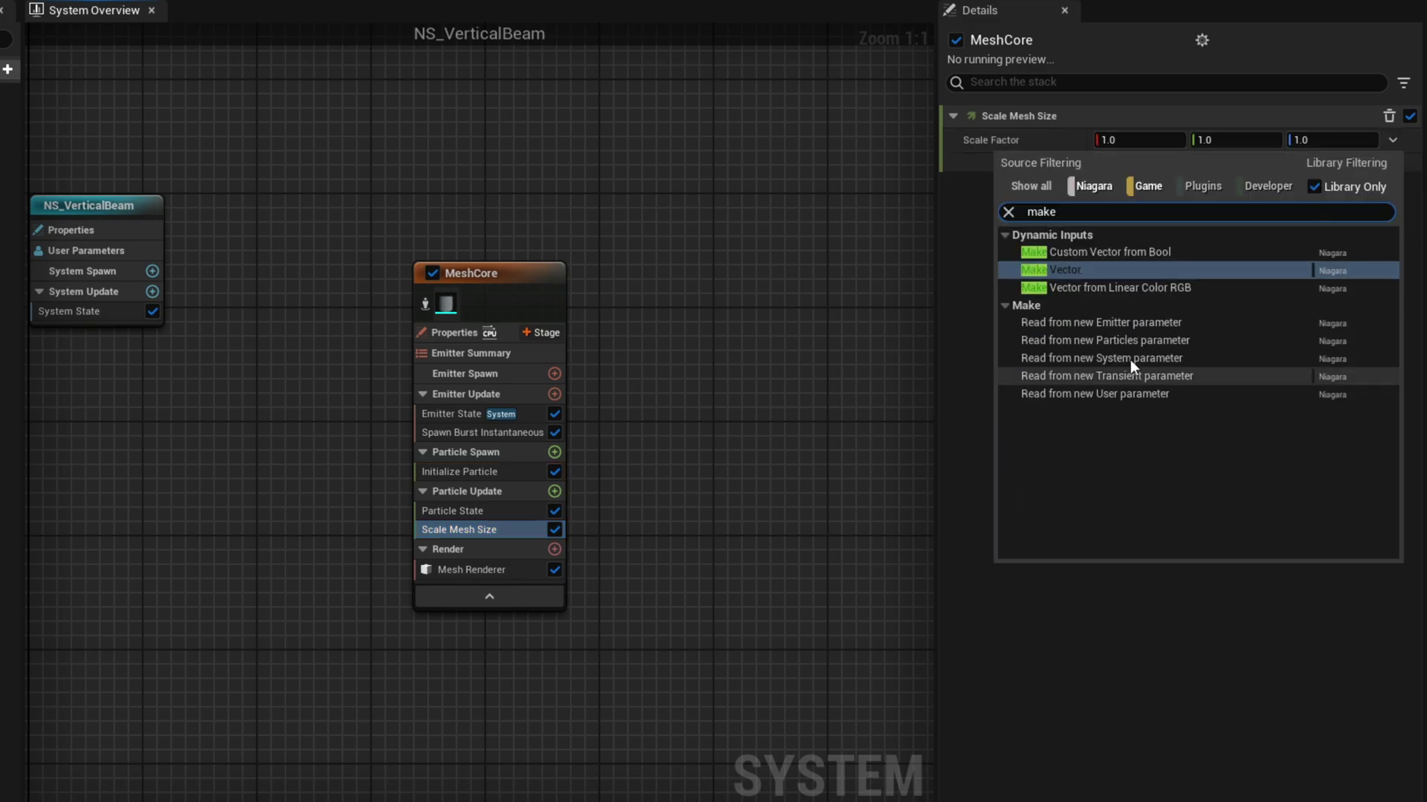
left_click(1084, 275)
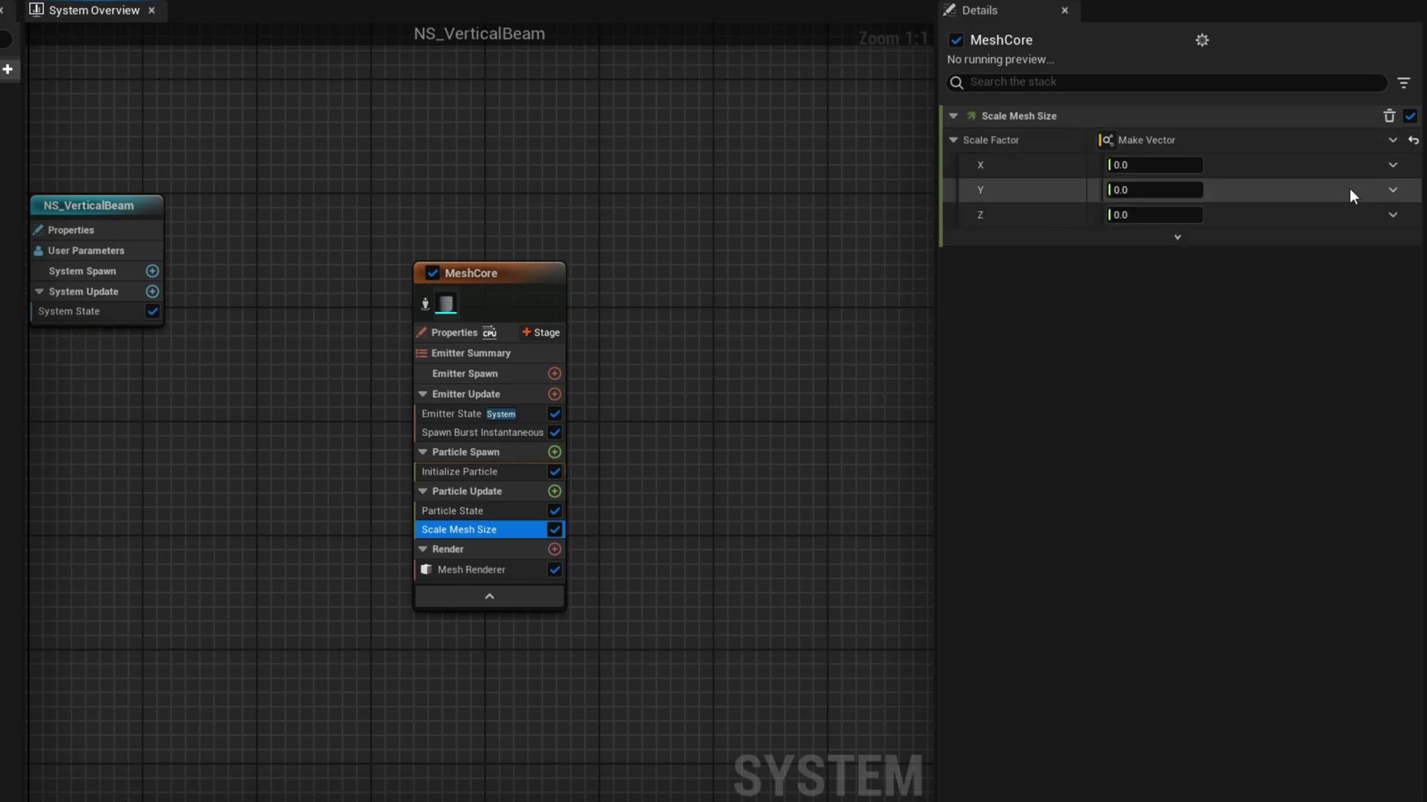
left_click(1392, 165)
type("curve")
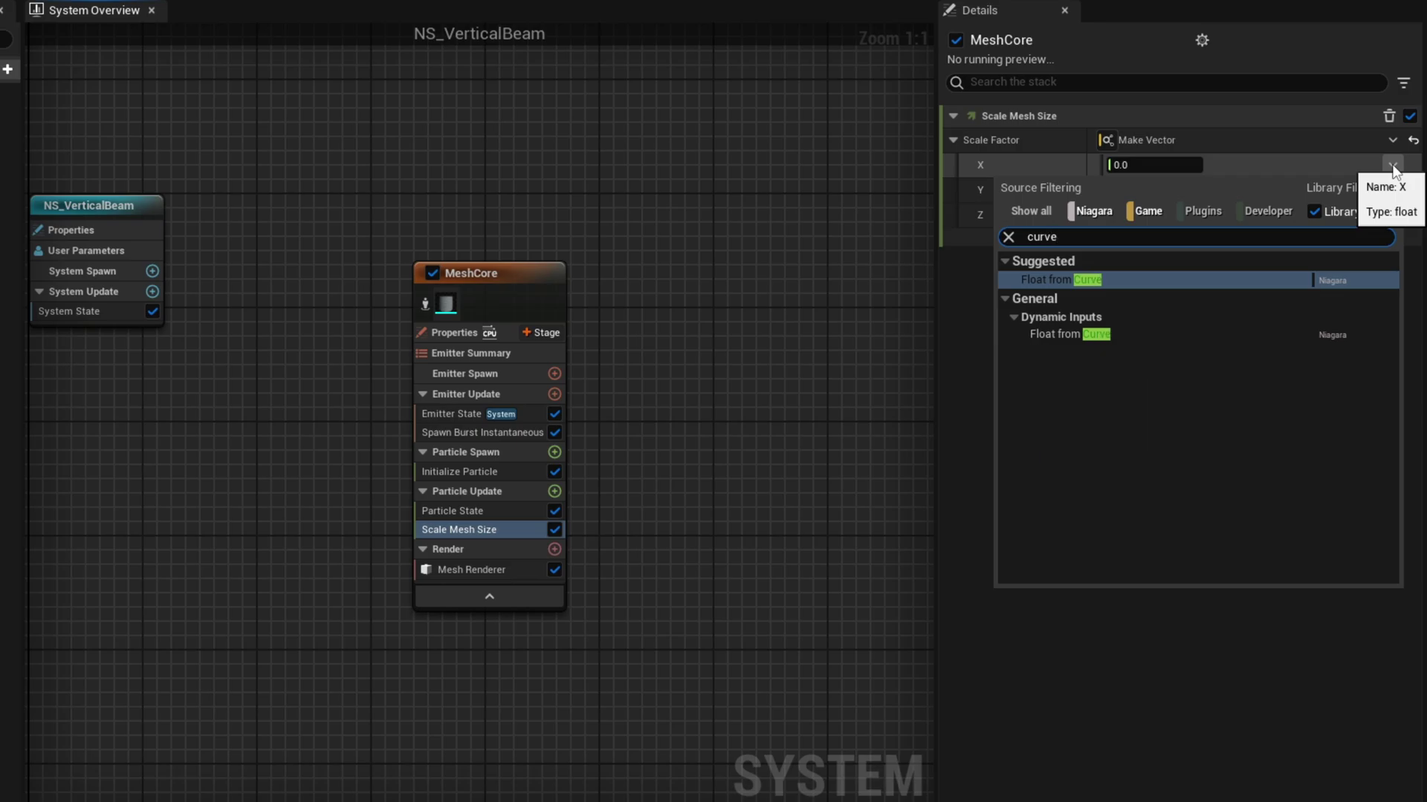
key("Return")
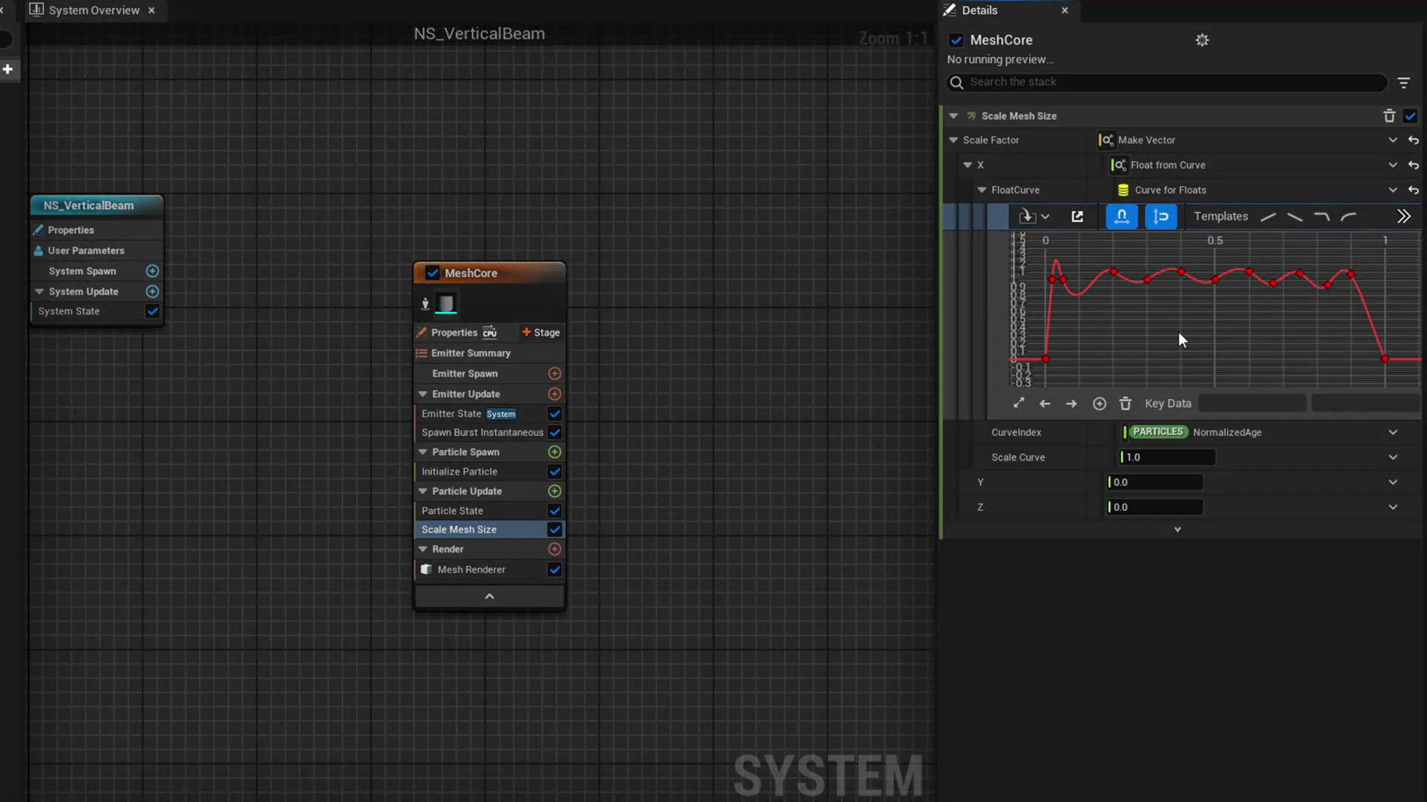
Copy the X scale curve and paste it into the Y scale input
right_click(1042, 163)
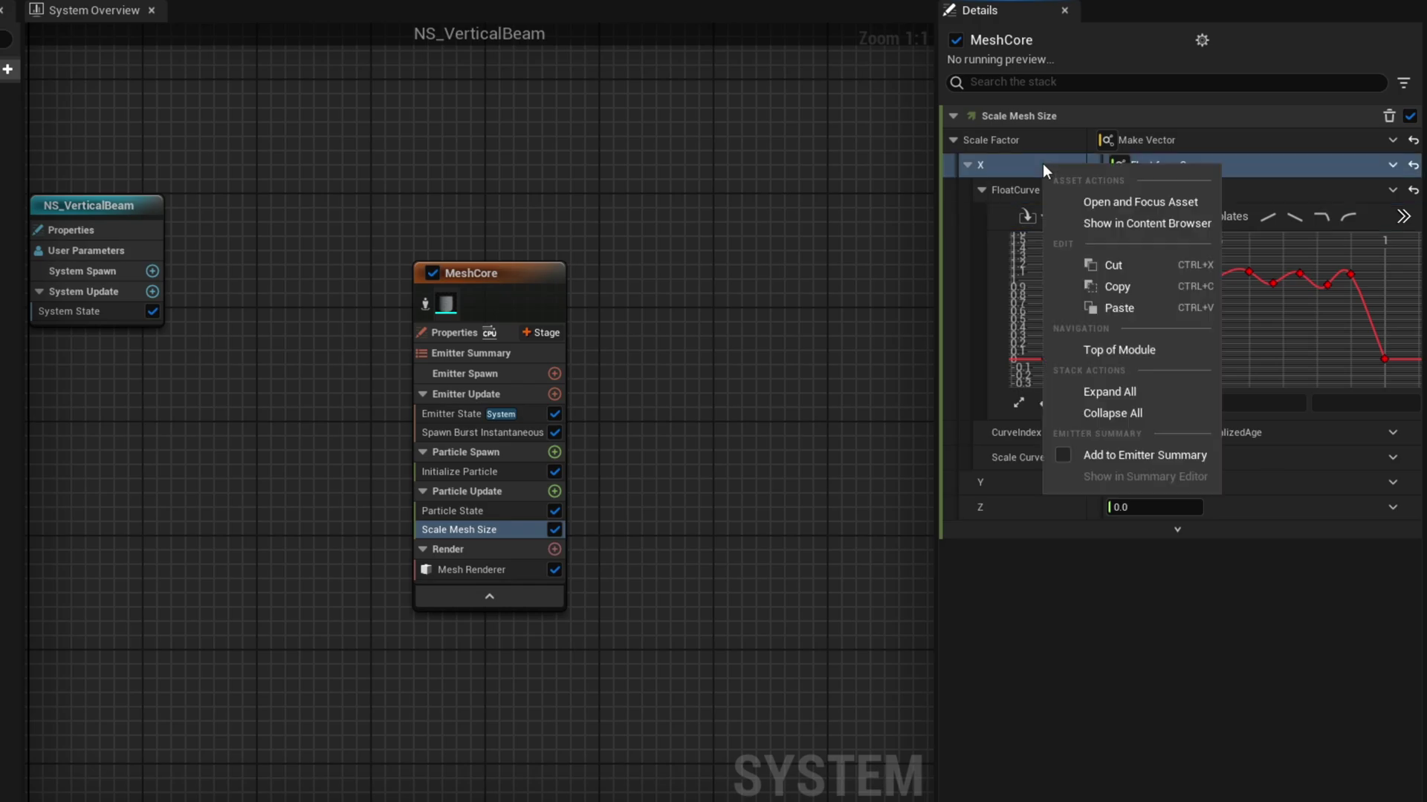
left_click(1135, 287)
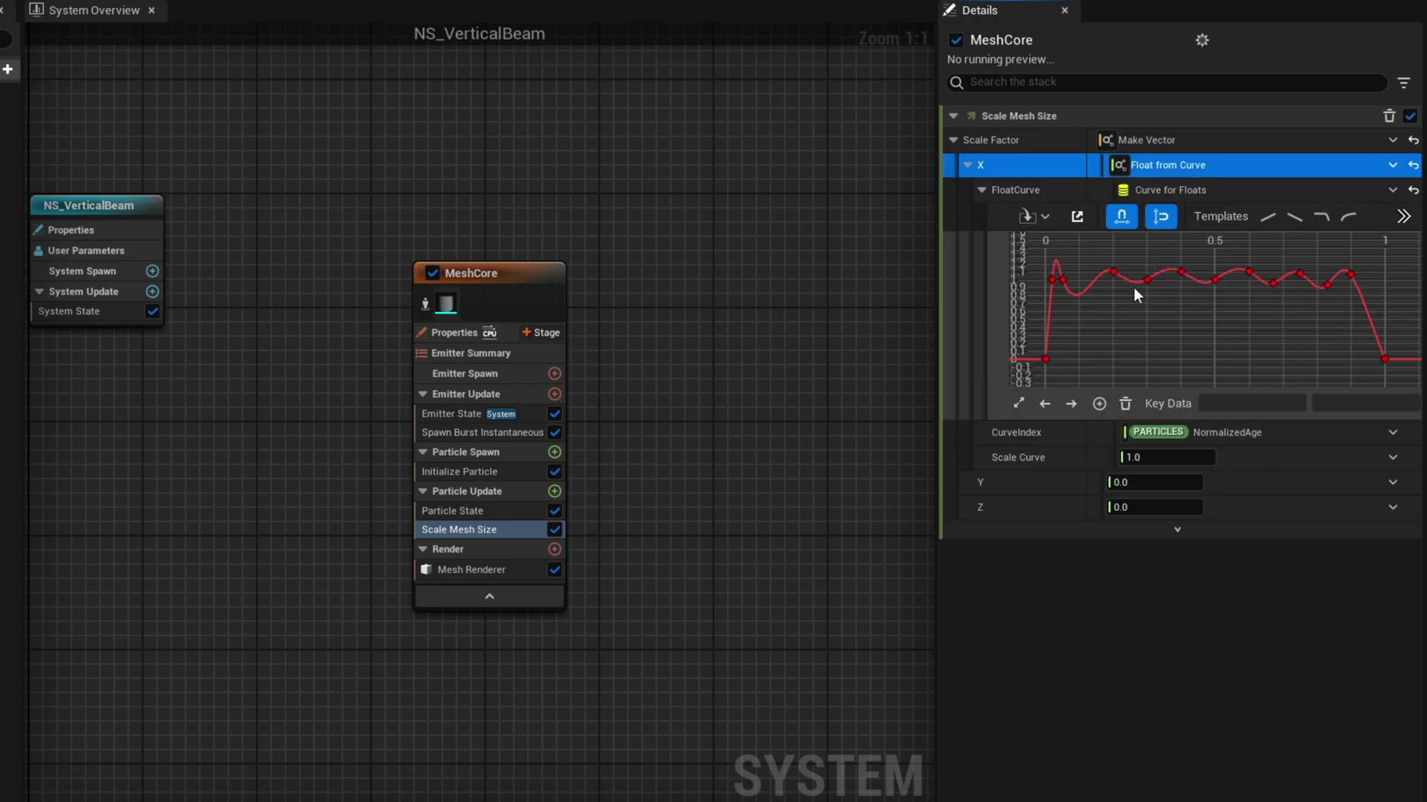
left_click(1393, 482)
left_click(1180, 340)
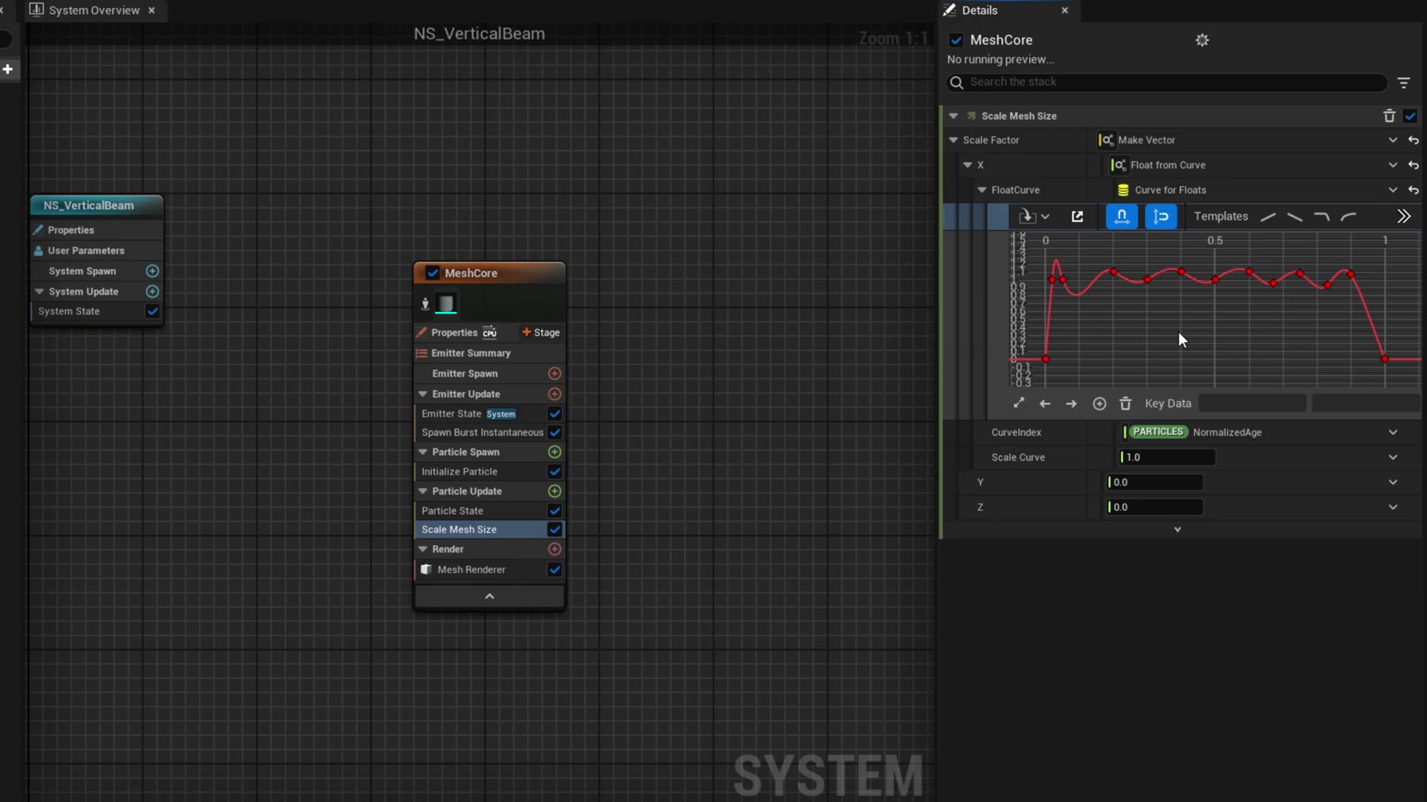
left_click(1392, 482)
type("cur")
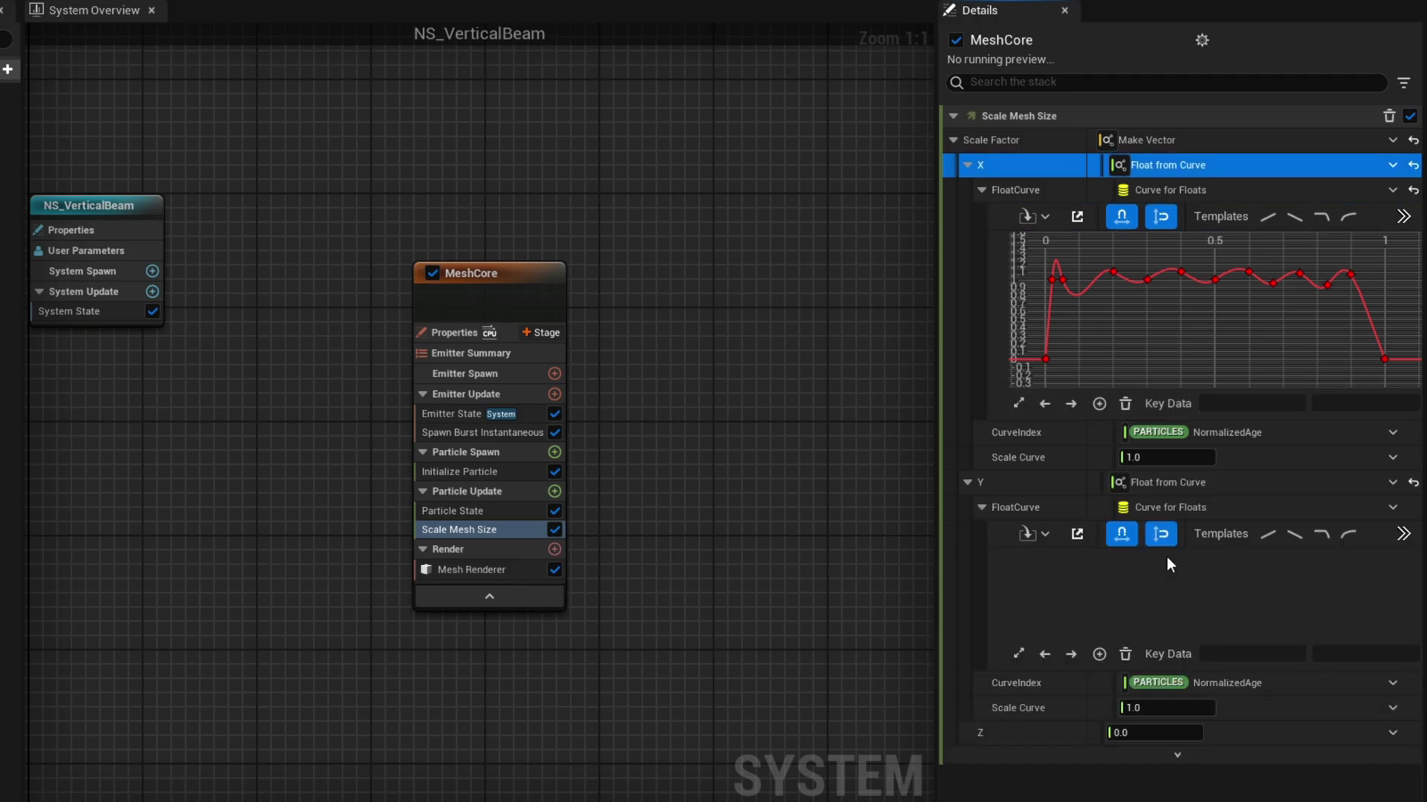
left_click(1033, 484)
right_click(1031, 485)
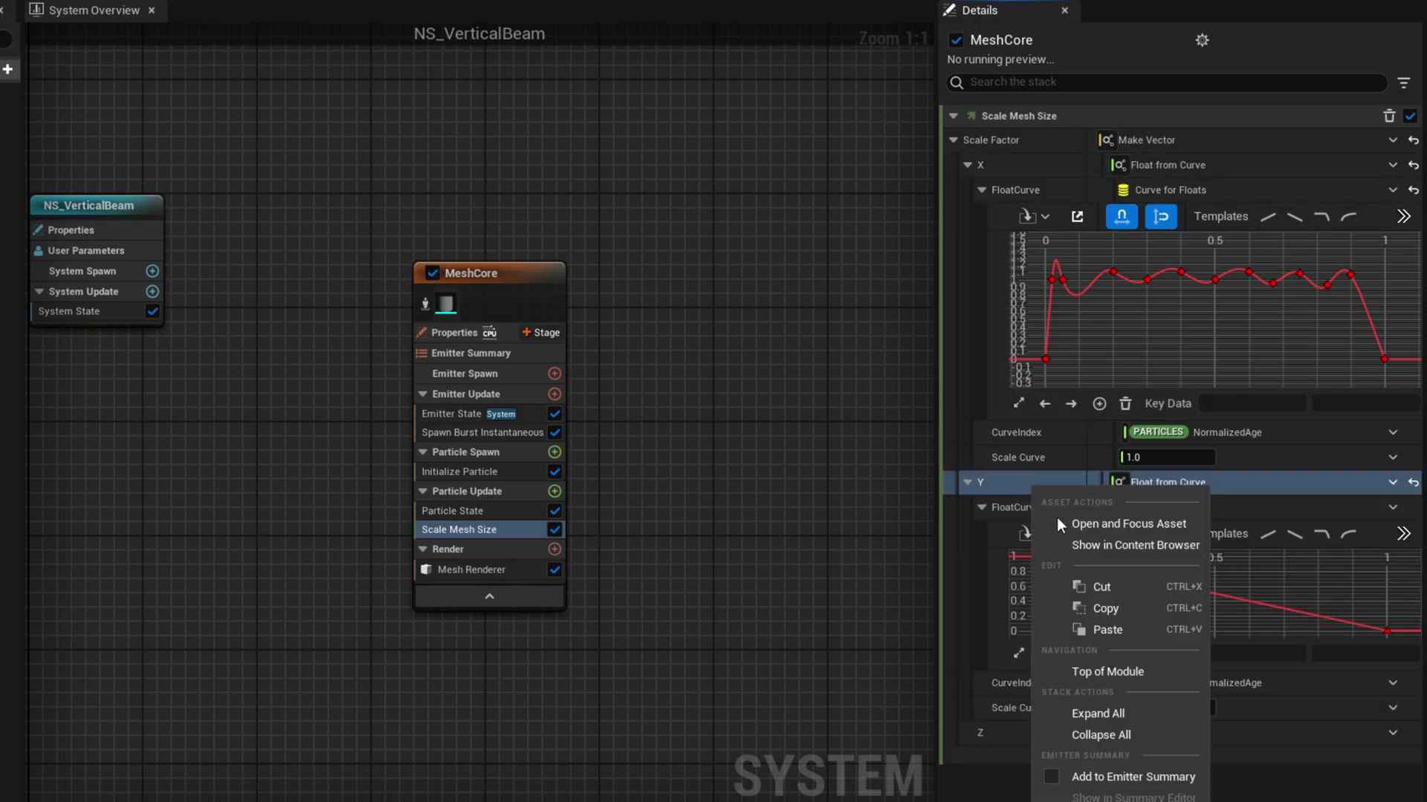
left_click(1139, 633)
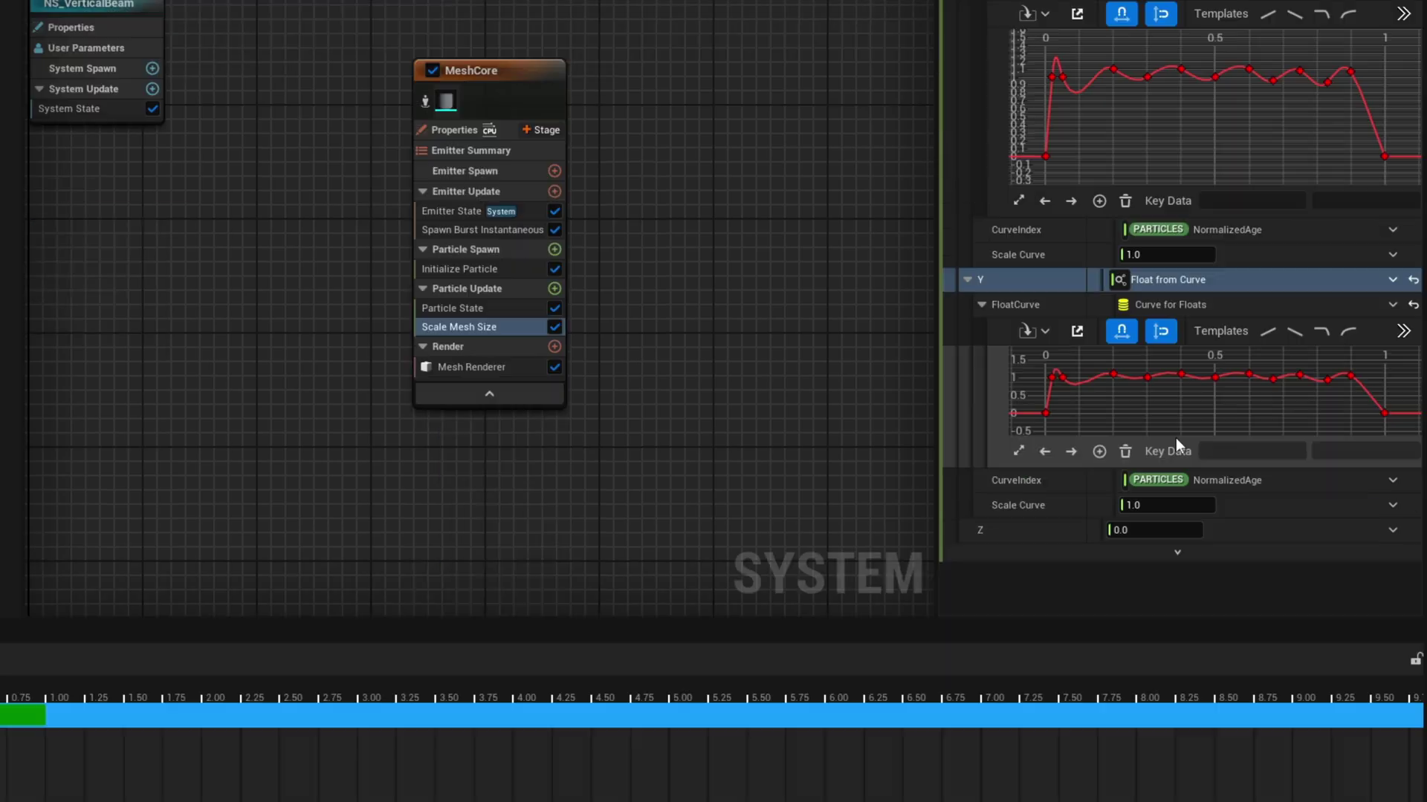
Drive the Z scale with Float from Curve and set its first key value to 0
left_click(1402, 530)
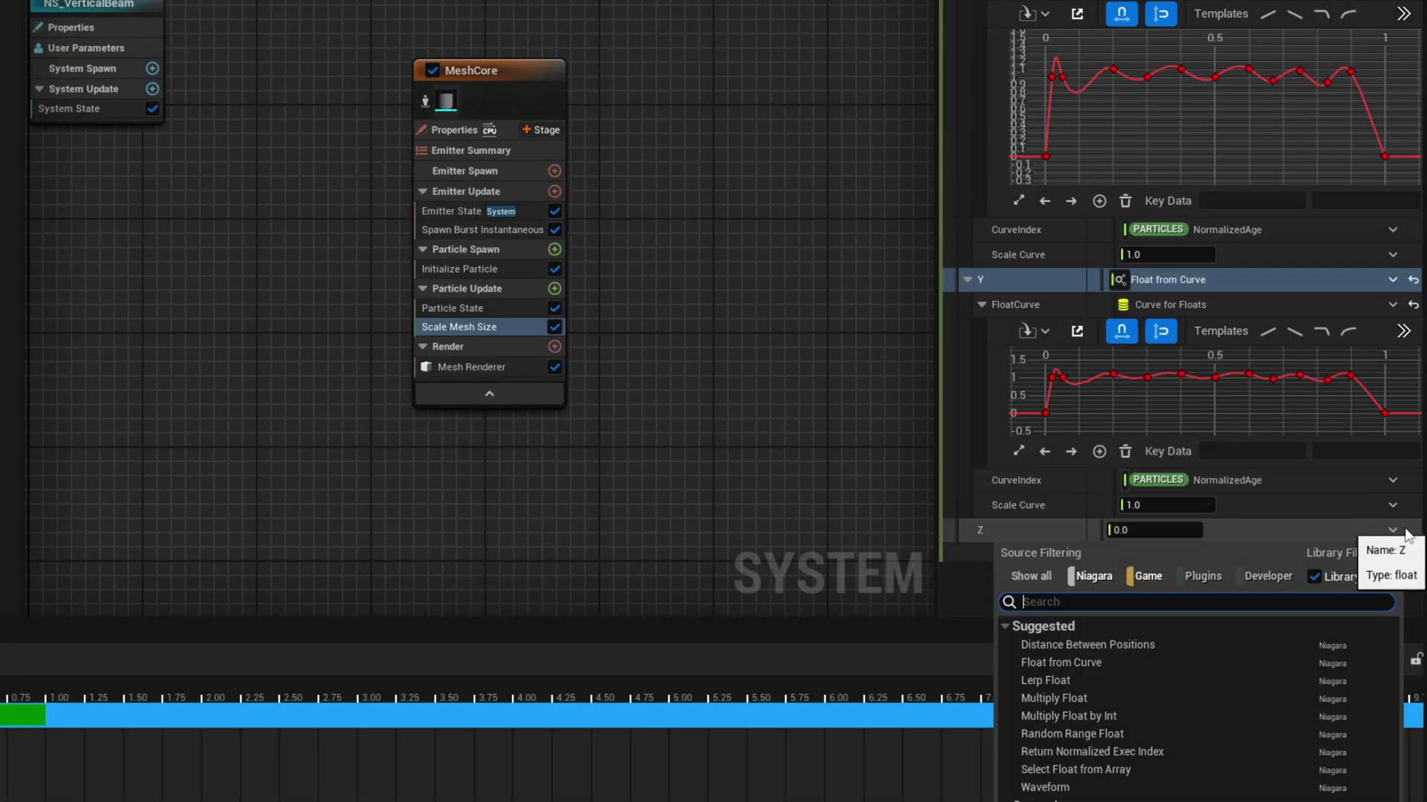
type("curve")
key("Return")
scroll(971, 339, "down", 3)
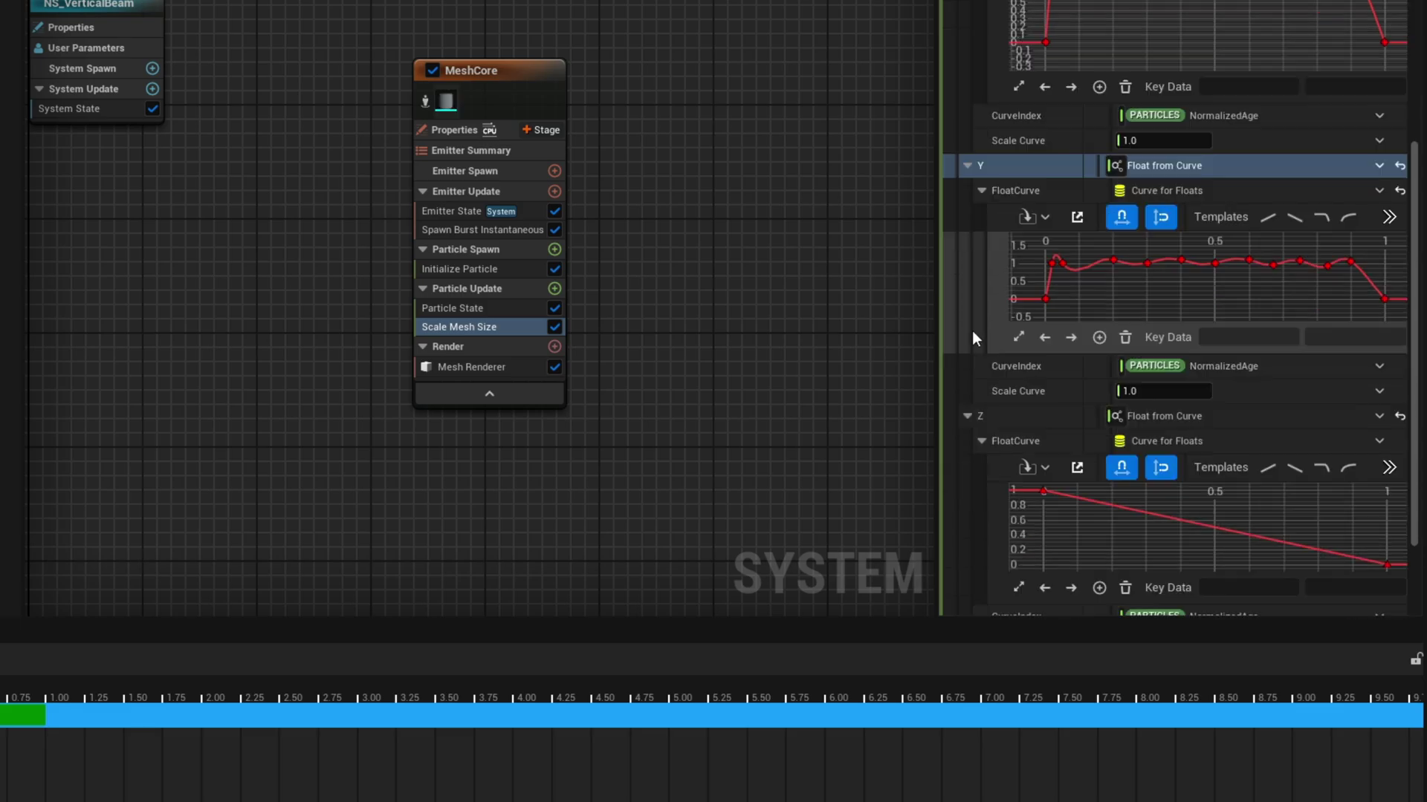
scroll(972, 338, "down", 1)
left_click(1042, 433)
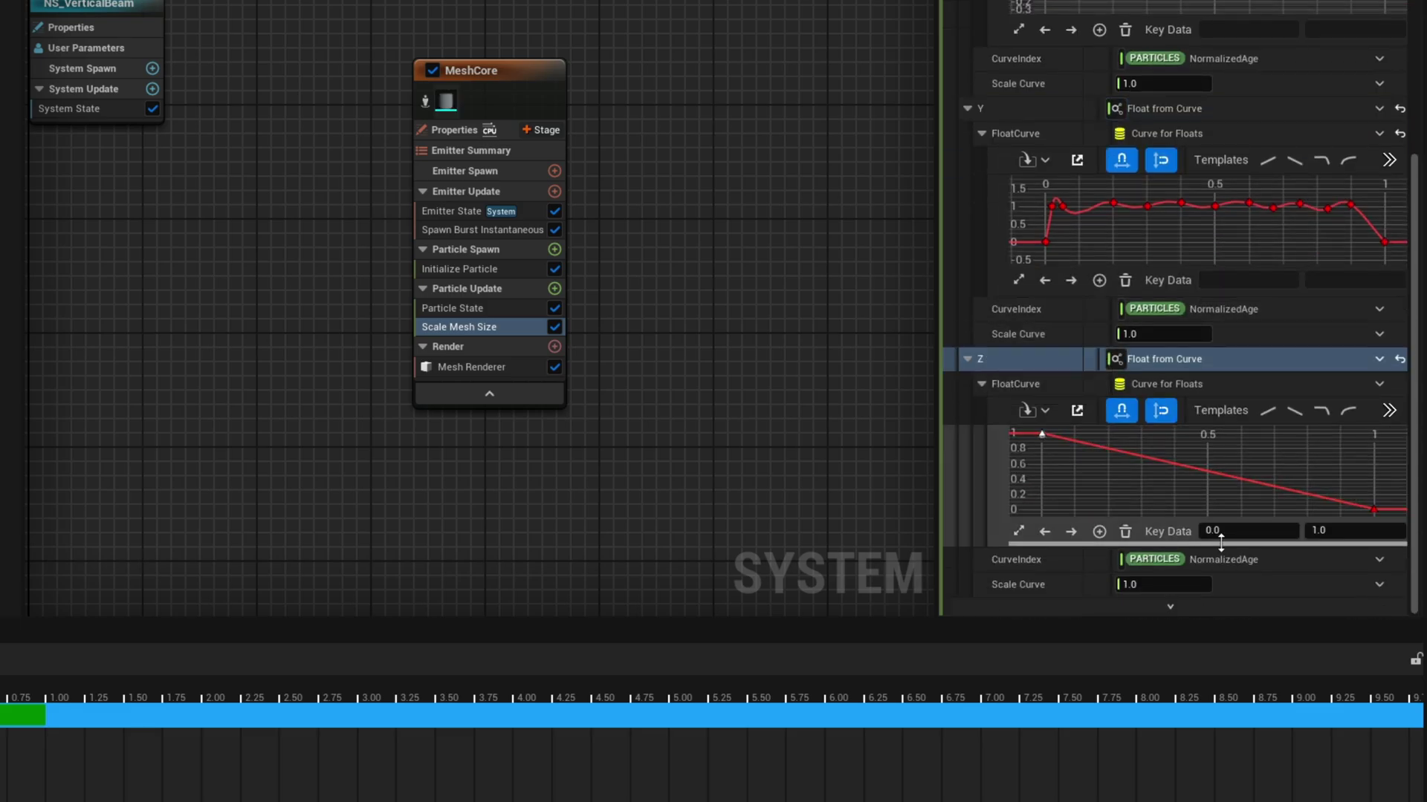
left_click(1345, 531)
type("0")
key("Return")
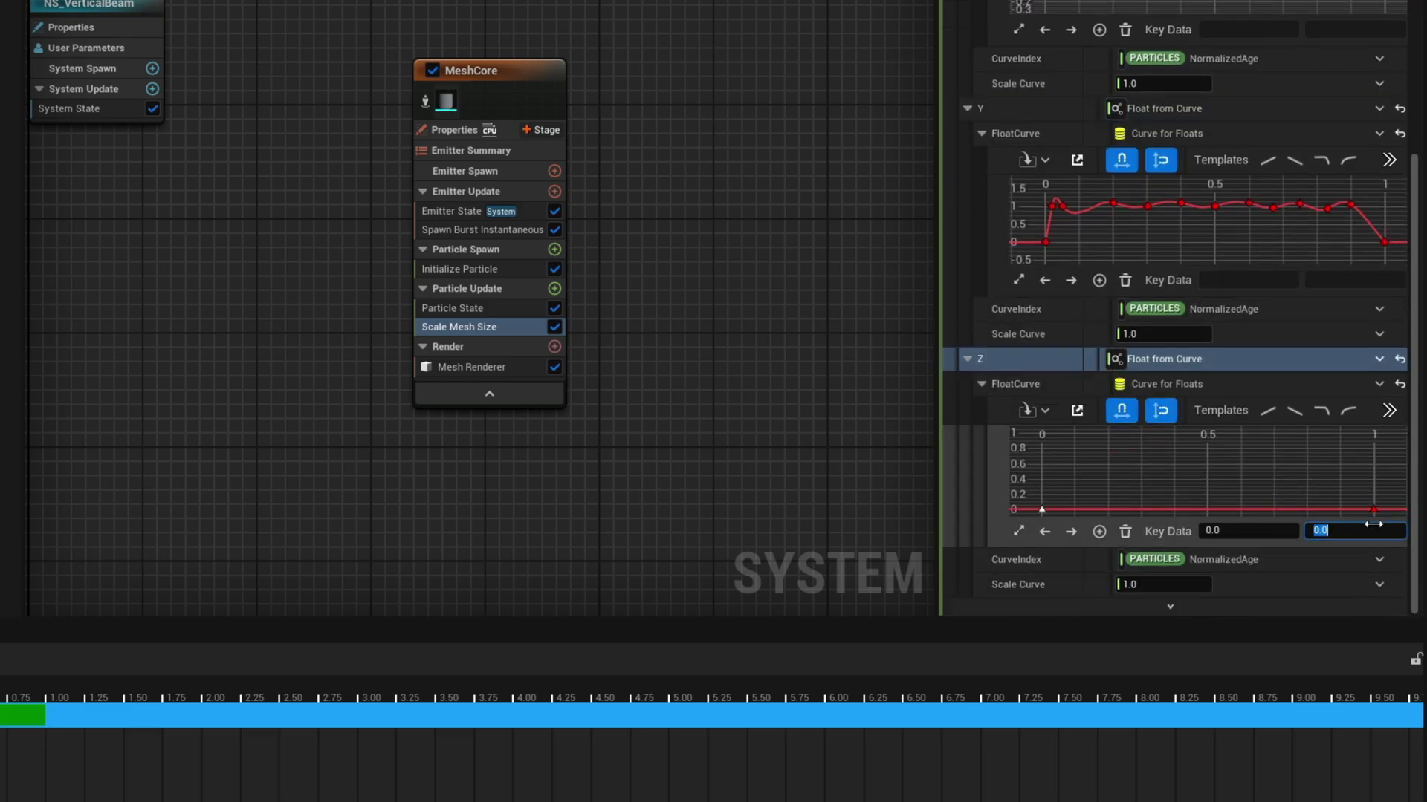
Move the last Z key to time 0.1, value 1, and give both keys Auto tangents
left_click(1373, 510)
left_click(1237, 532)
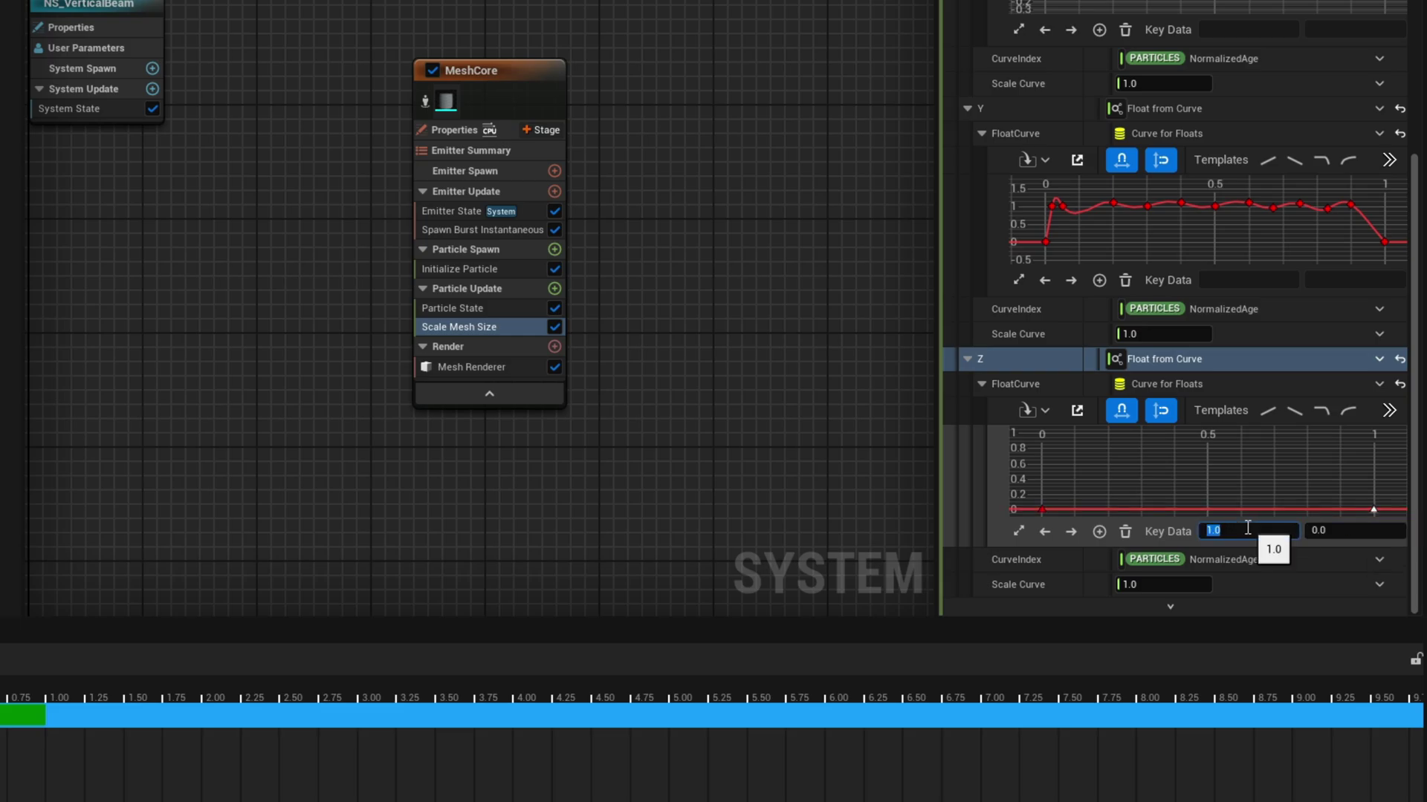
type("1")
key("Return")
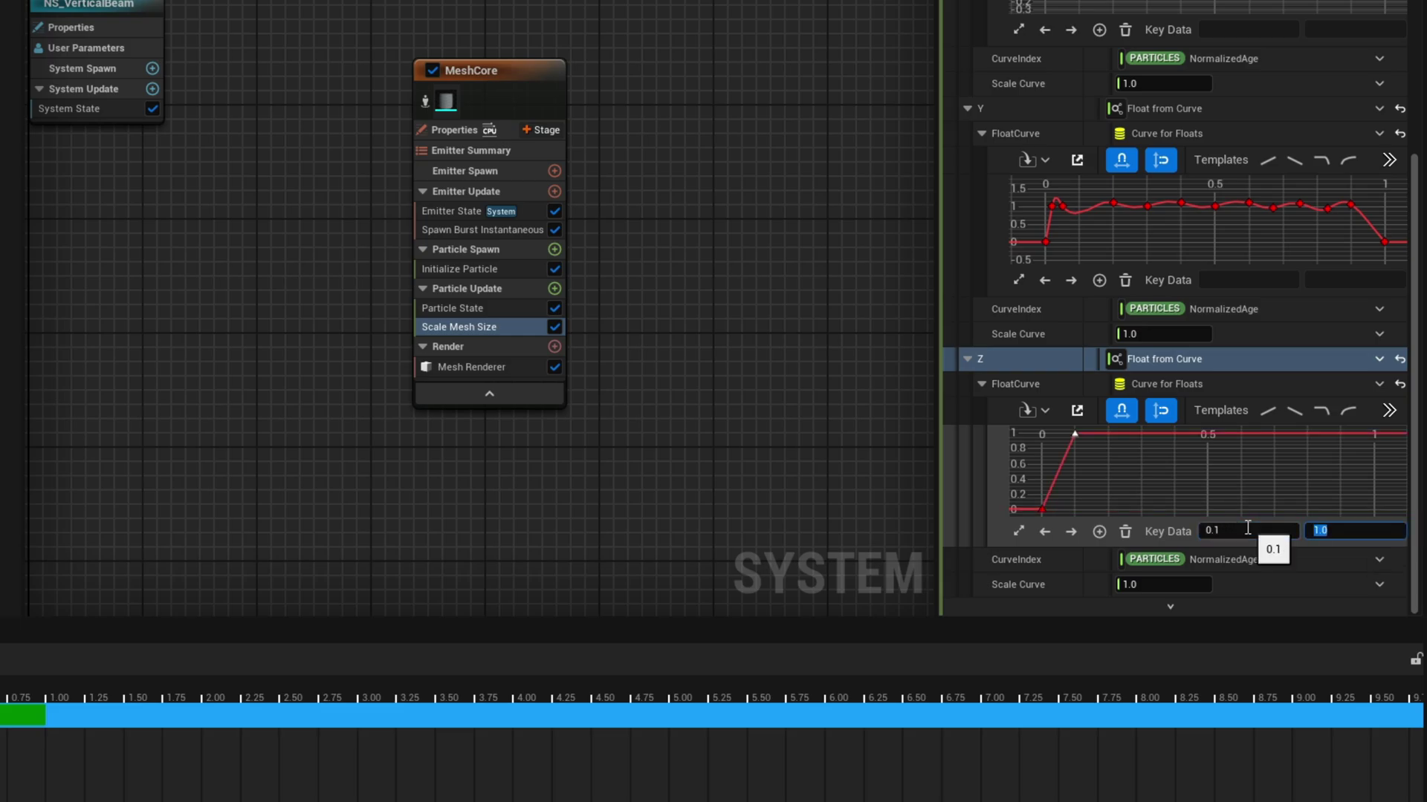
left_click(1183, 492)
key("f")
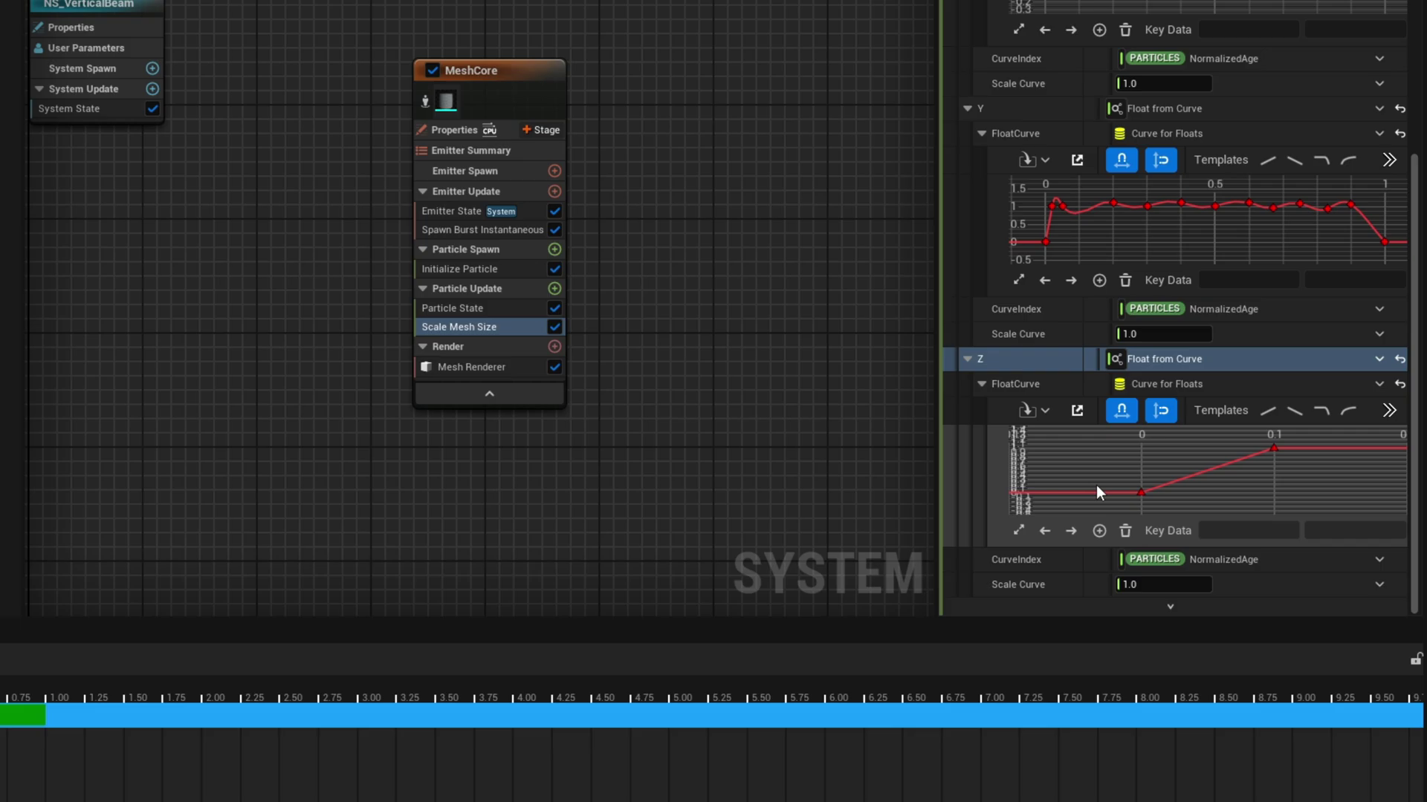
left_click_drag(1127, 496, 1274, 453)
right_click(1273, 453)
left_click(1268, 651)
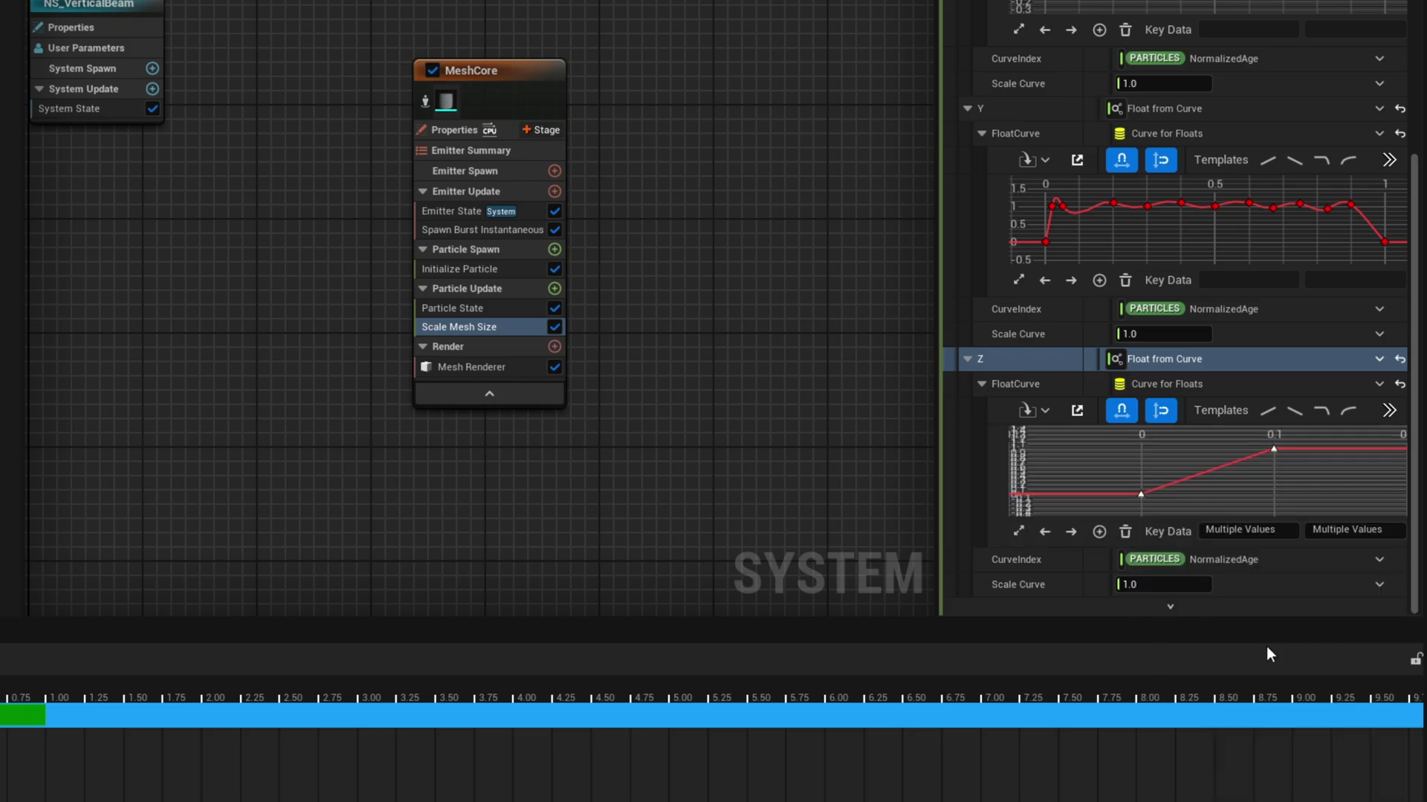
left_click(1230, 494)
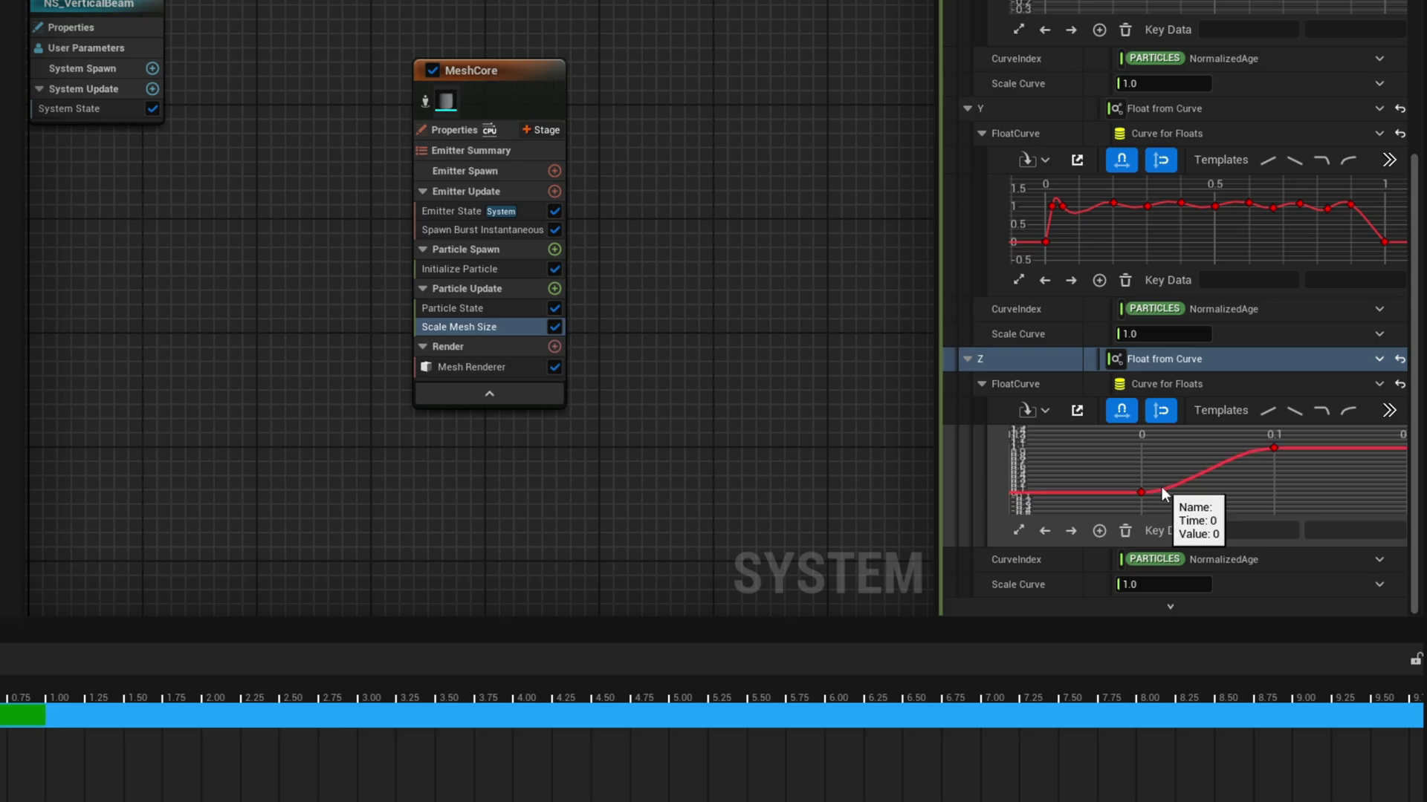
left_click(1140, 494)
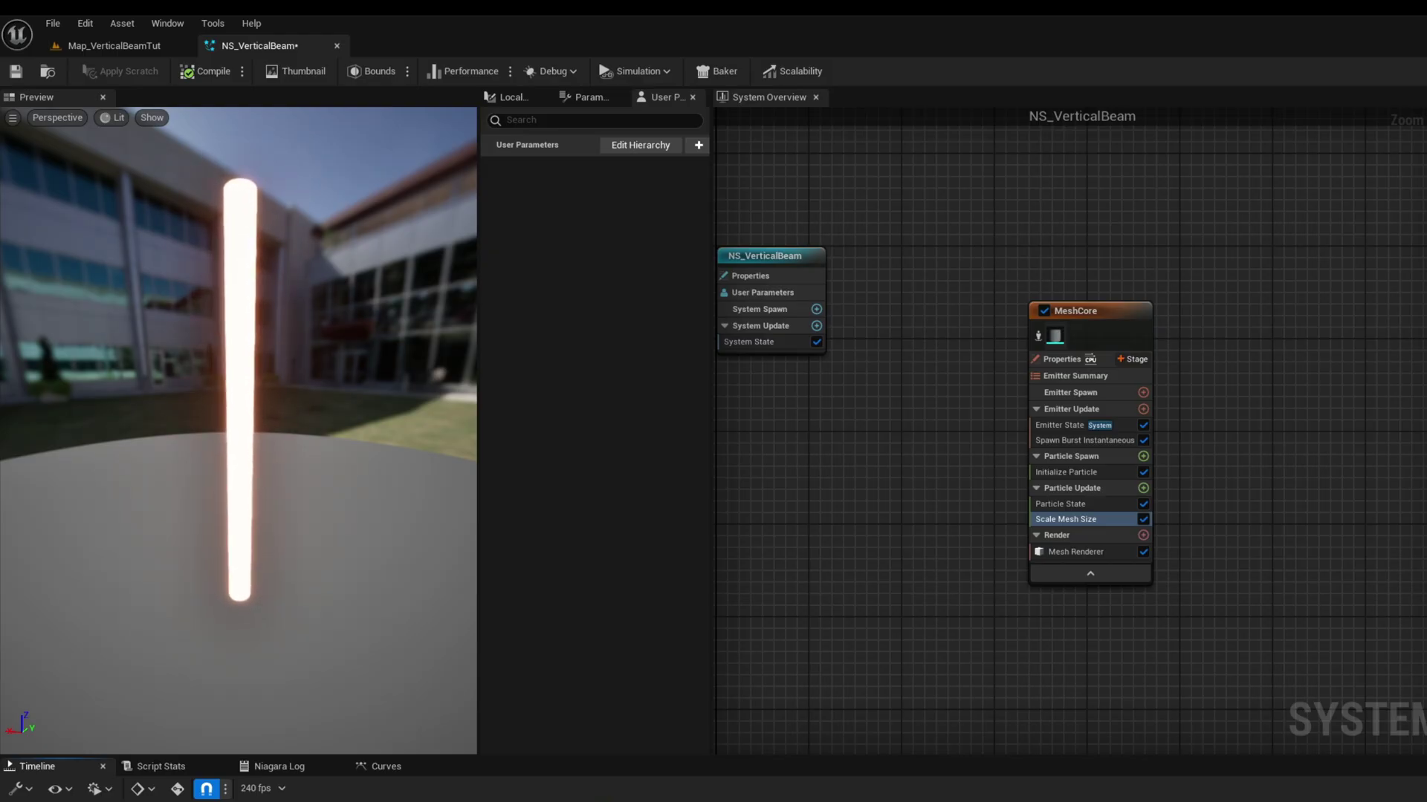
Look down on the glowing beam in the preview and select the MeshCore emitter
left_click_drag(143, 416, 144, 371)
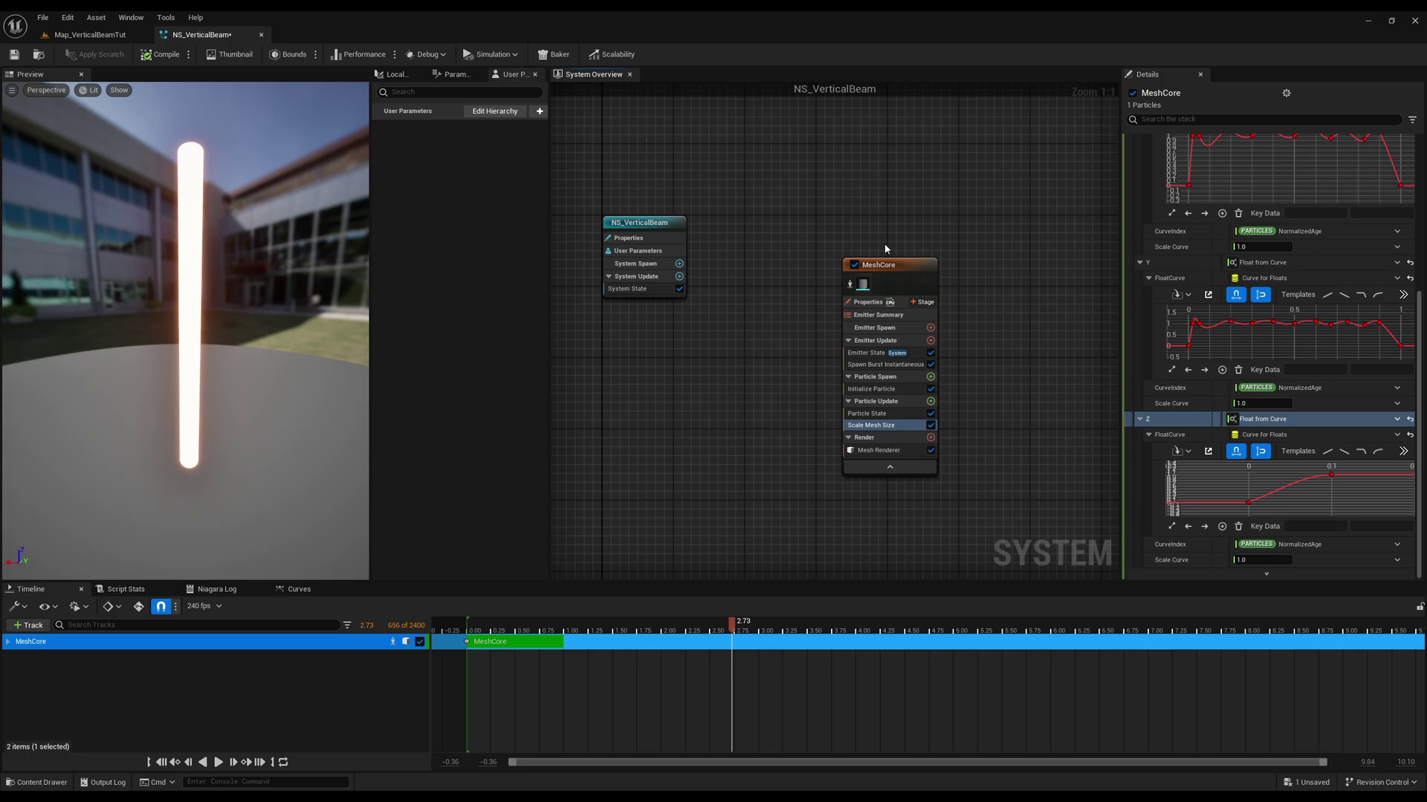
left_click(1108, 312)
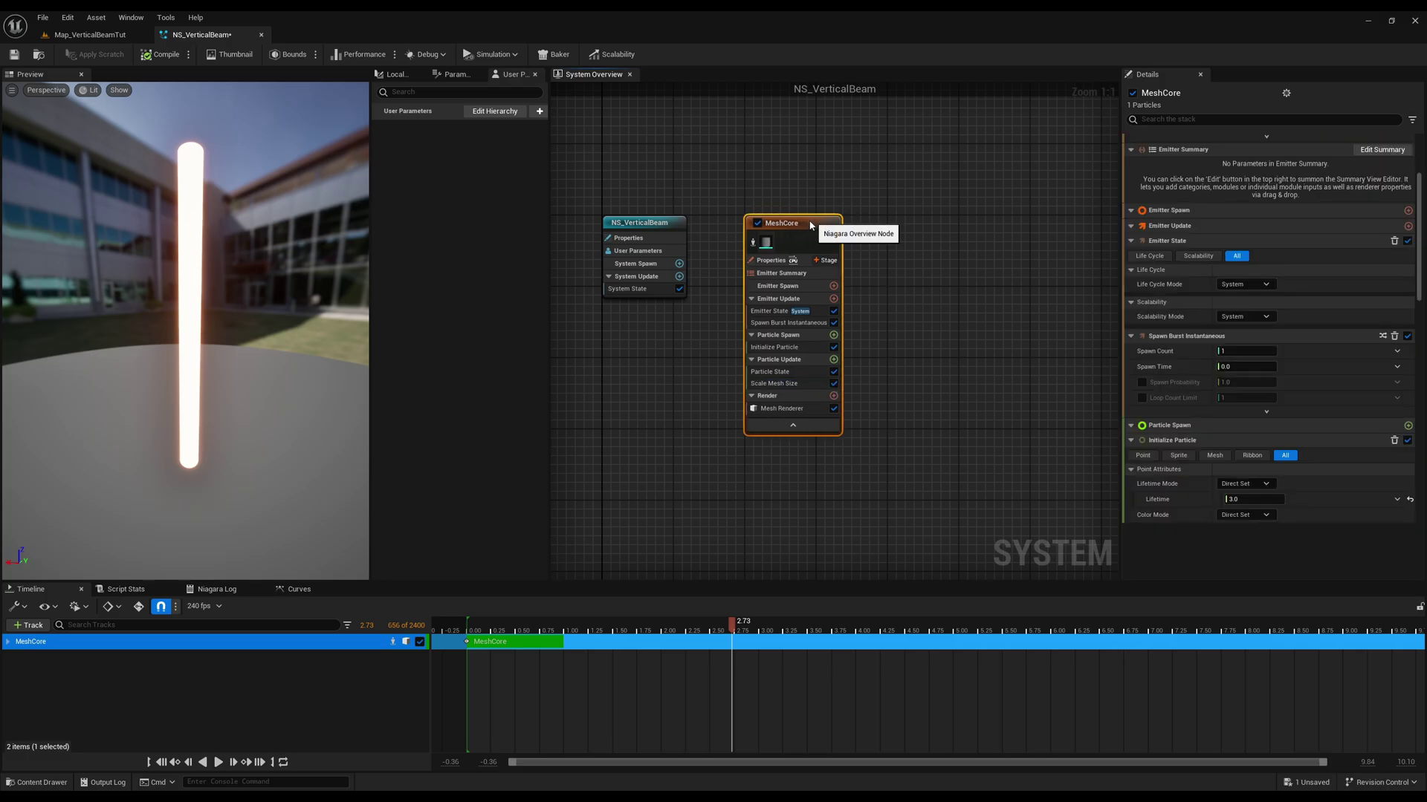
Duplicate MeshCore and rename the copy MeshOutsideFresnel
right_click_drag(931, 392, 958, 341)
key("ctrl+d")
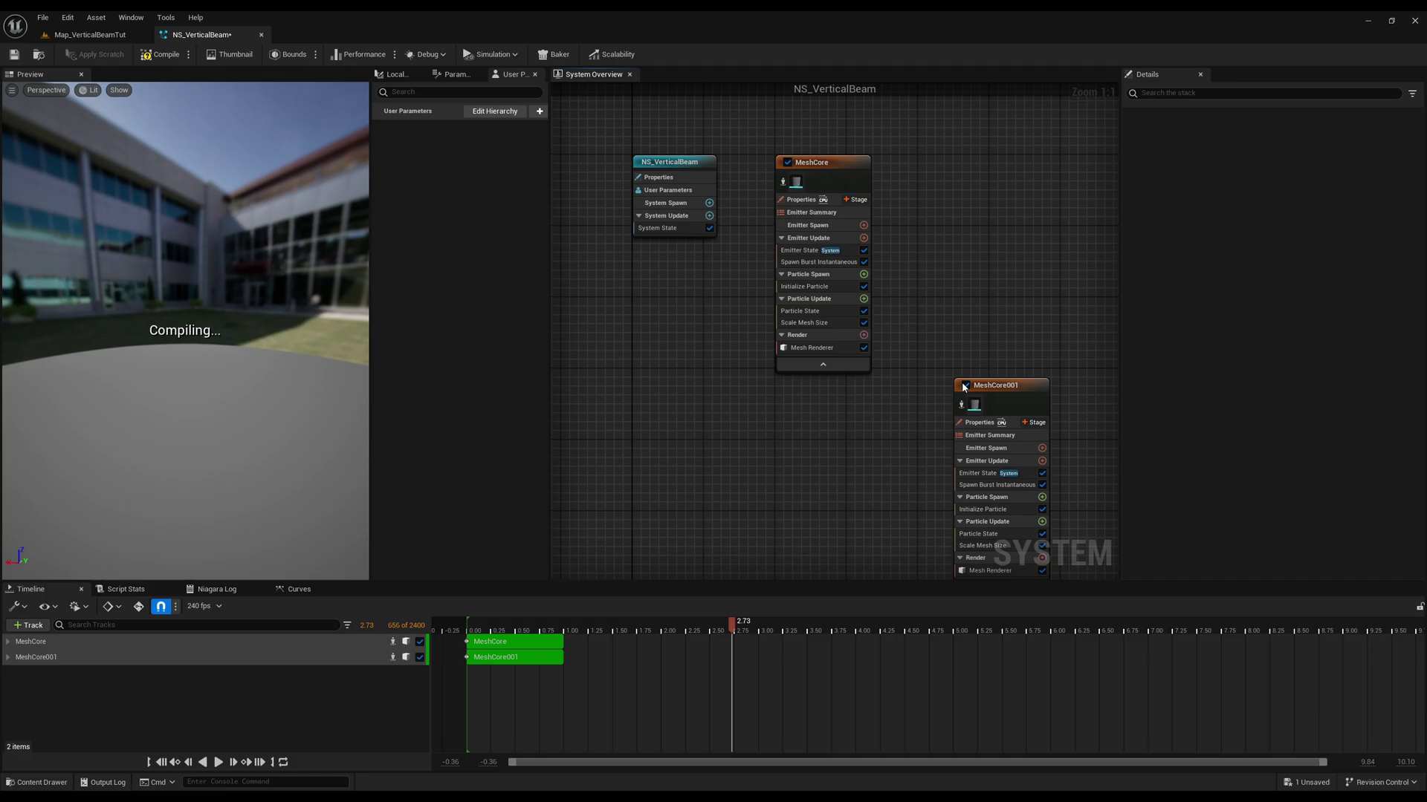
left_click_drag(995, 393, 808, 418)
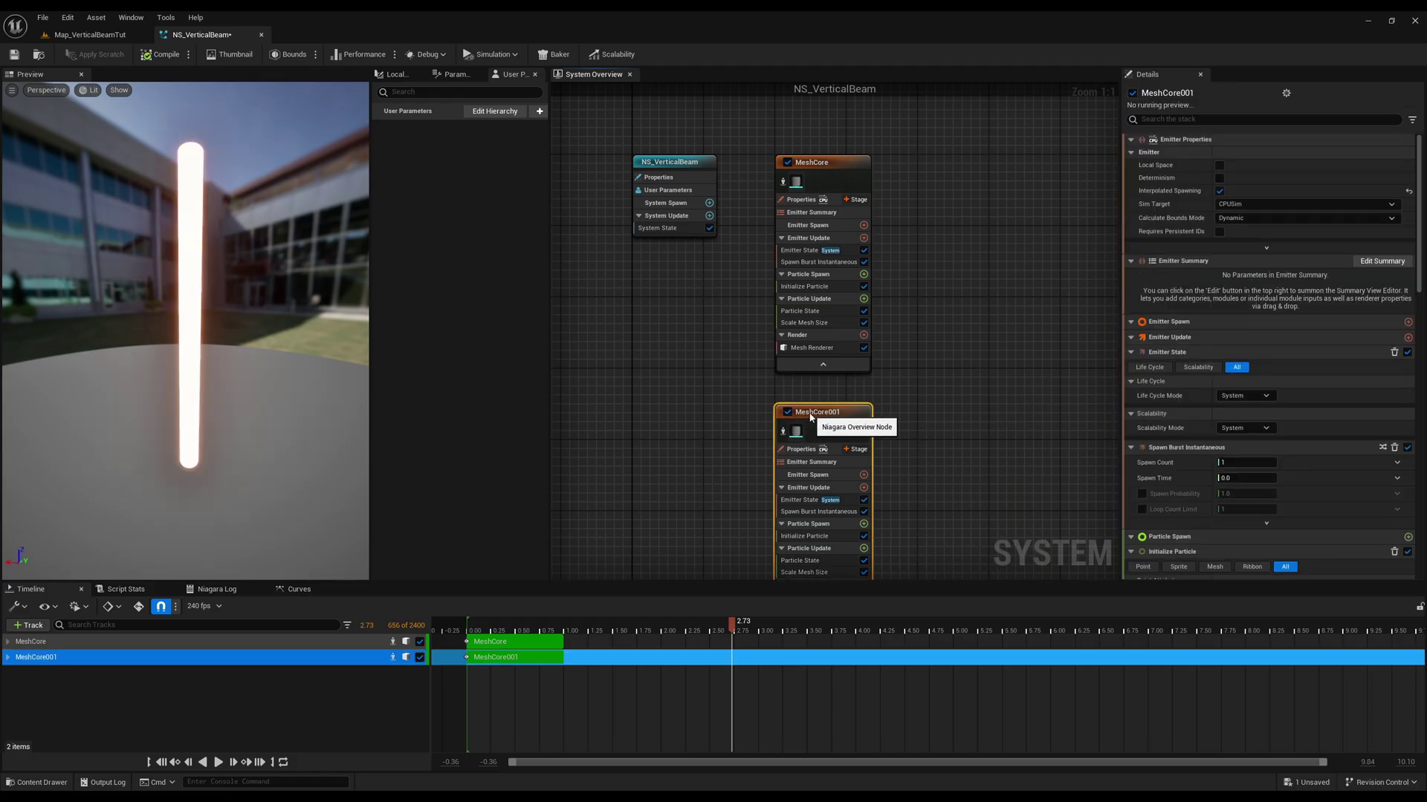
double_click(808, 412)
type("MeshOuts")
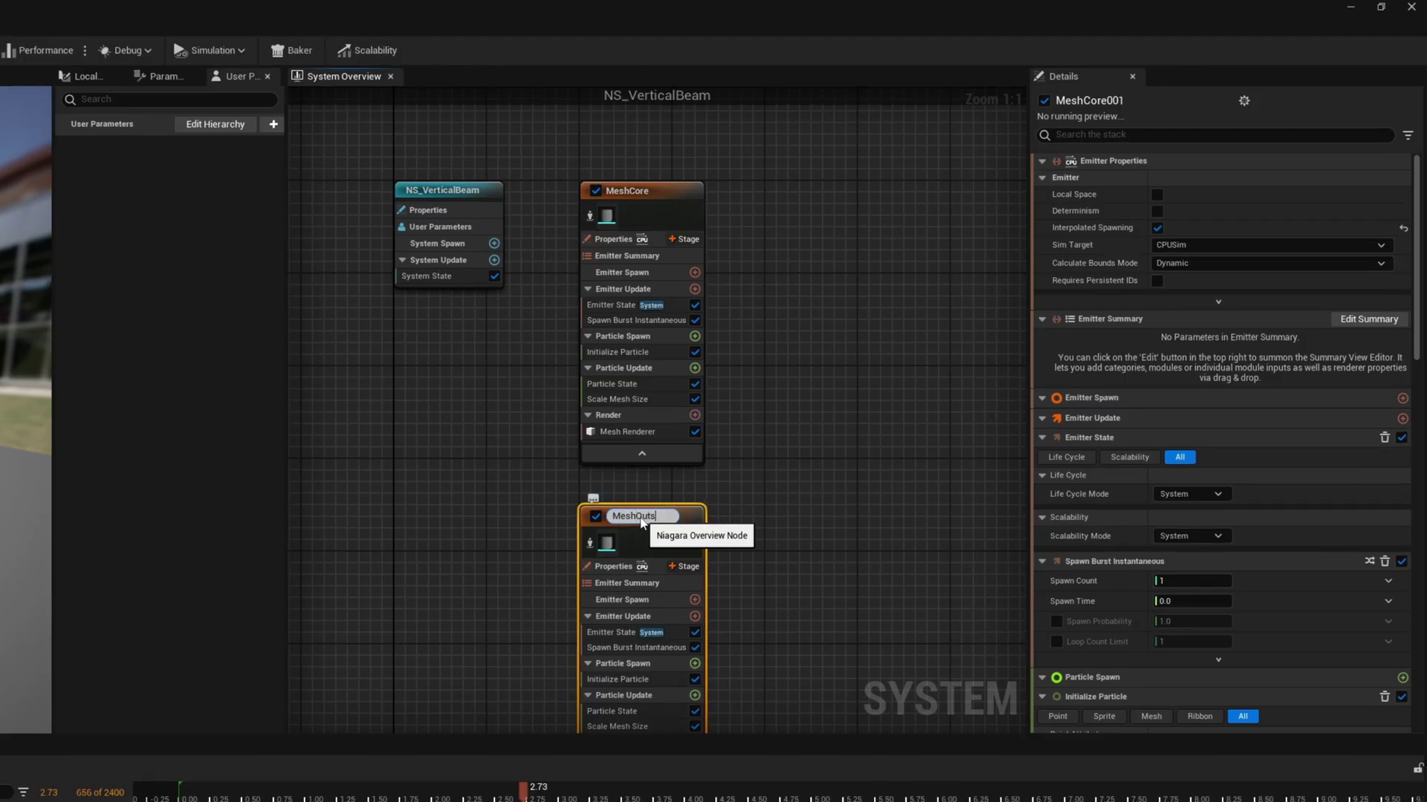
type("ideFresnel")
key("Return")
key("f")
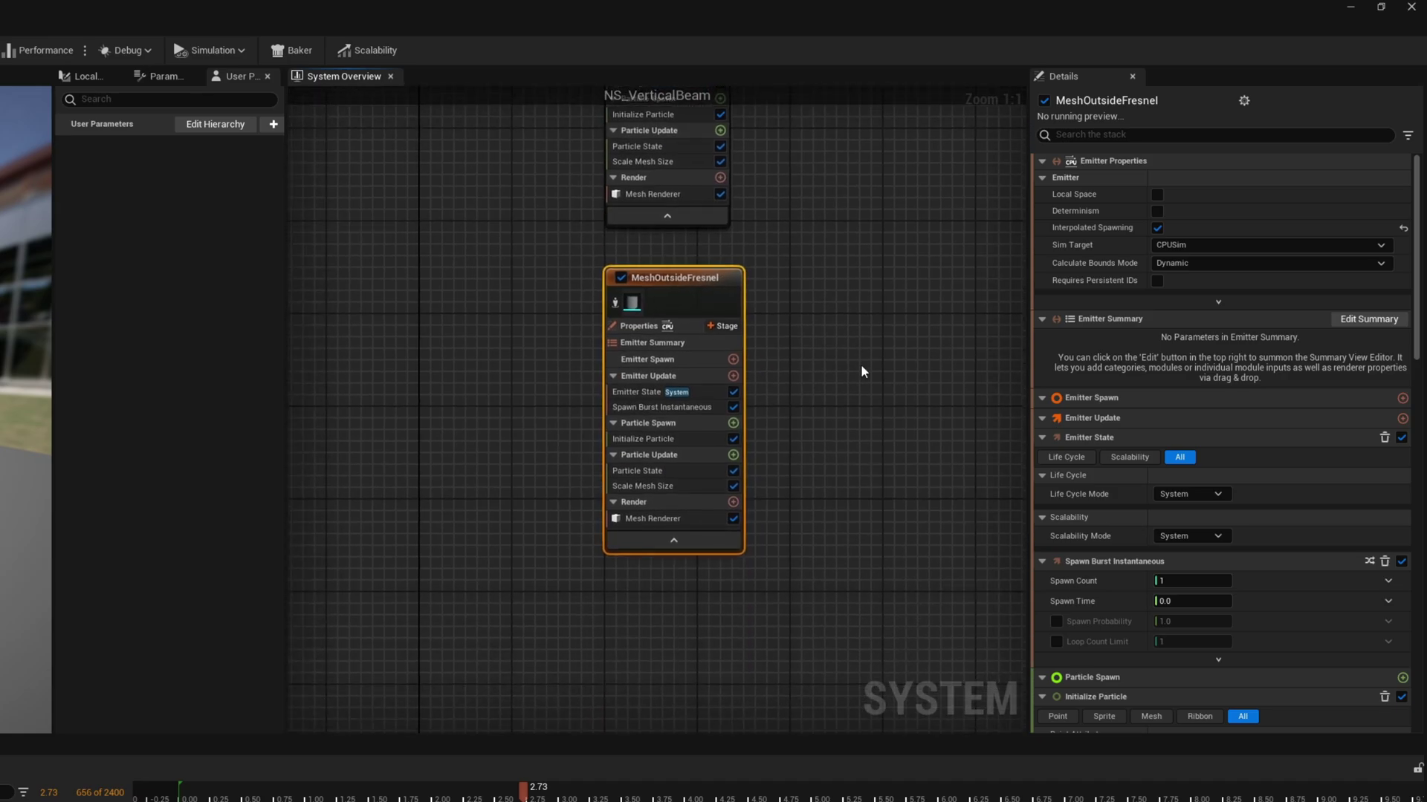
Set MeshOutsideFresnel's Initialize Particle mesh scale to 4, 4, 15
left_click(860, 372)
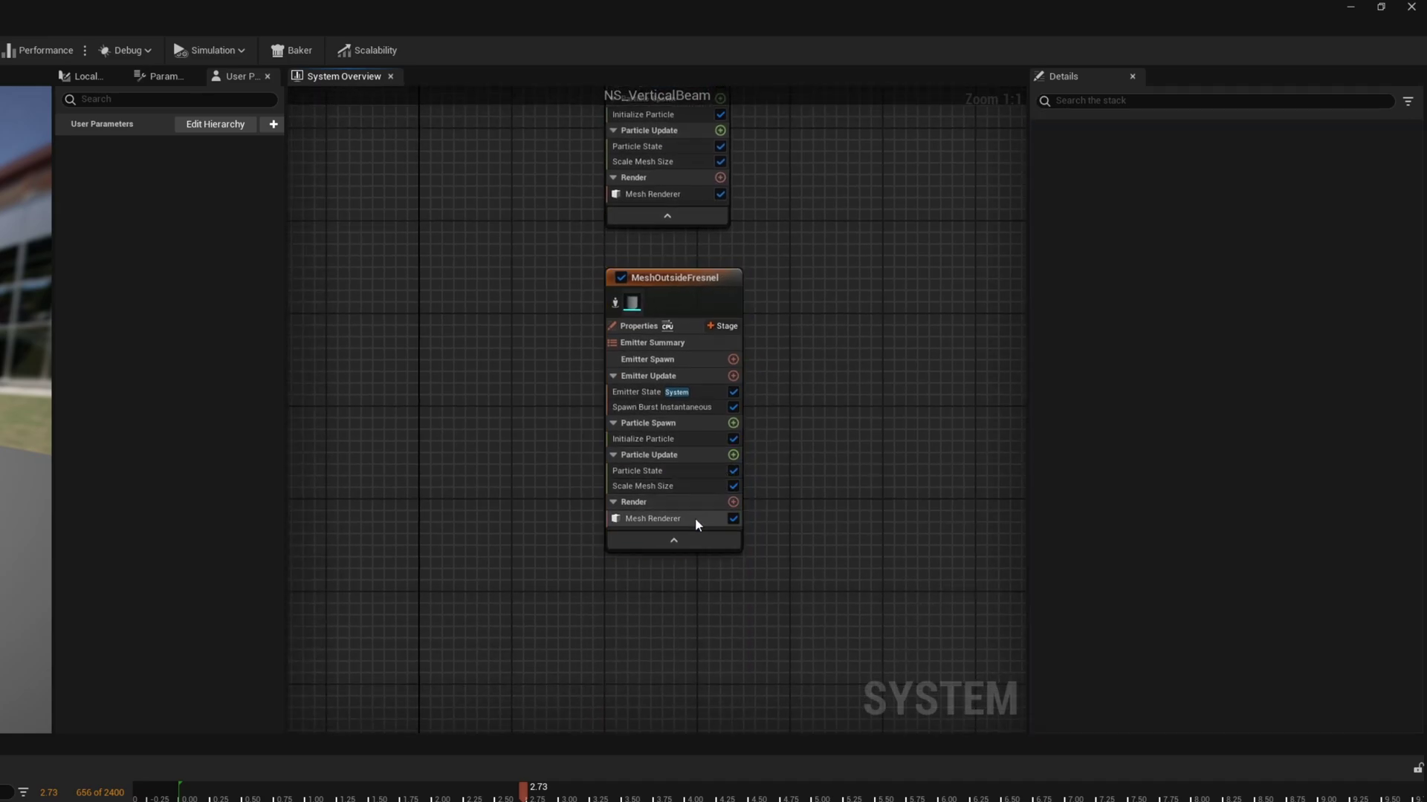
left_click(654, 439)
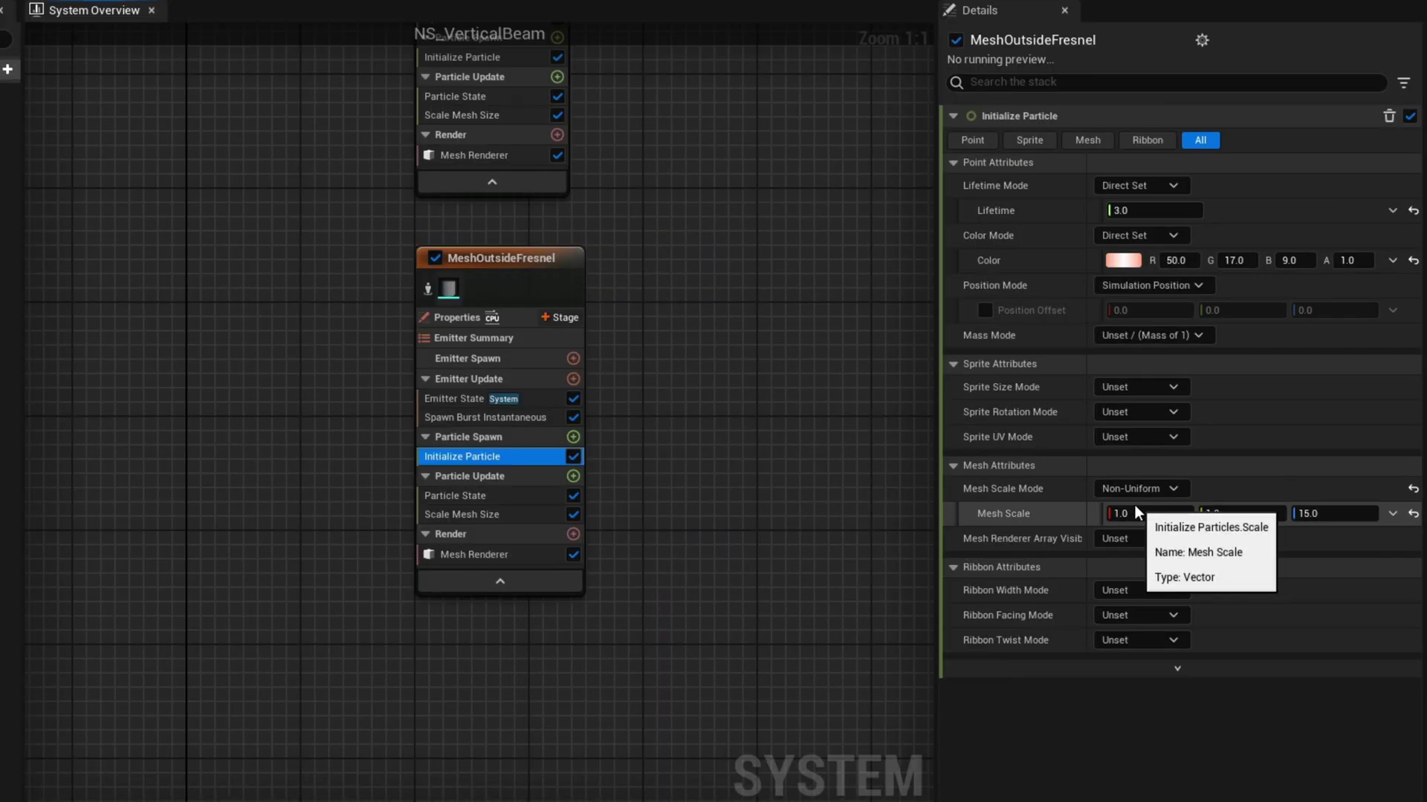
left_click(1197, 483)
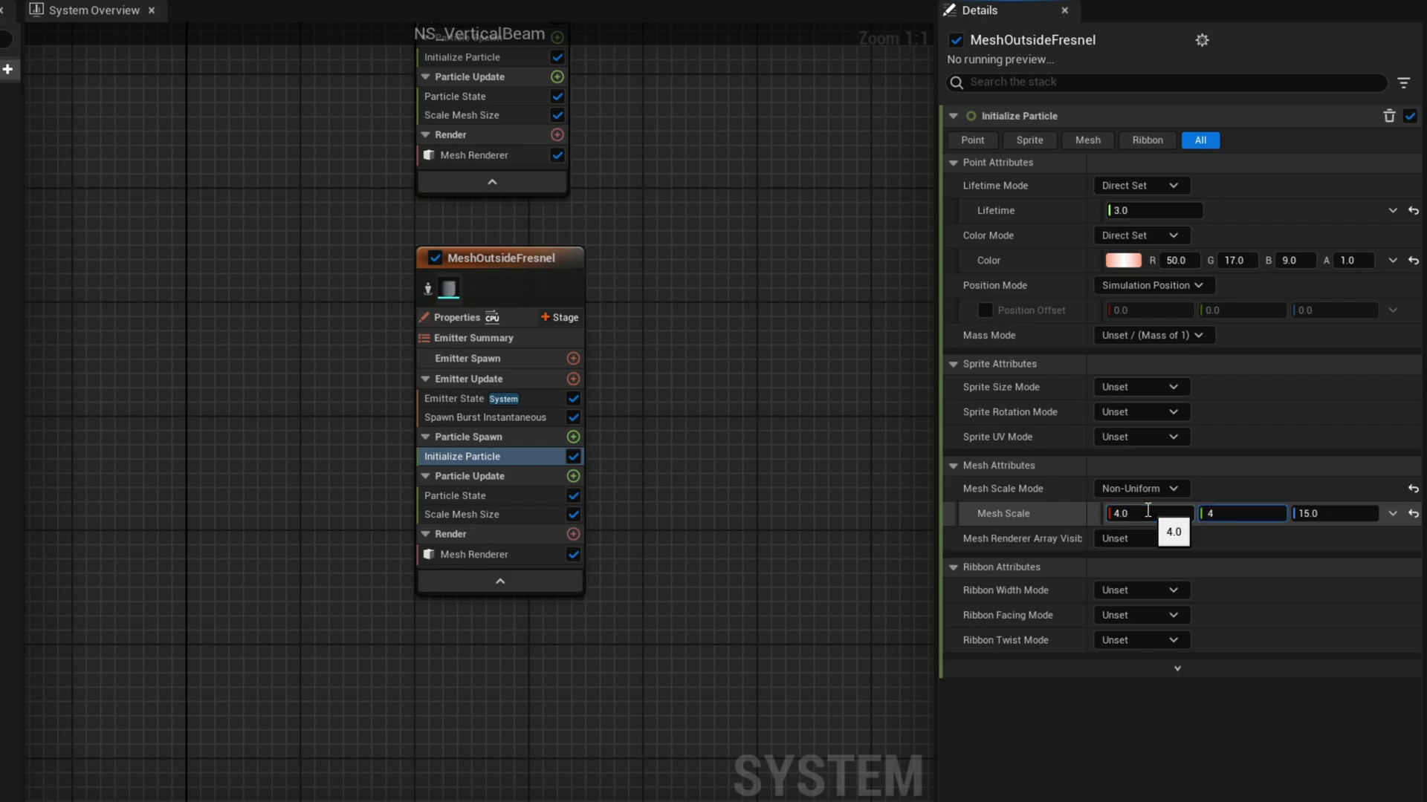
key("Return")
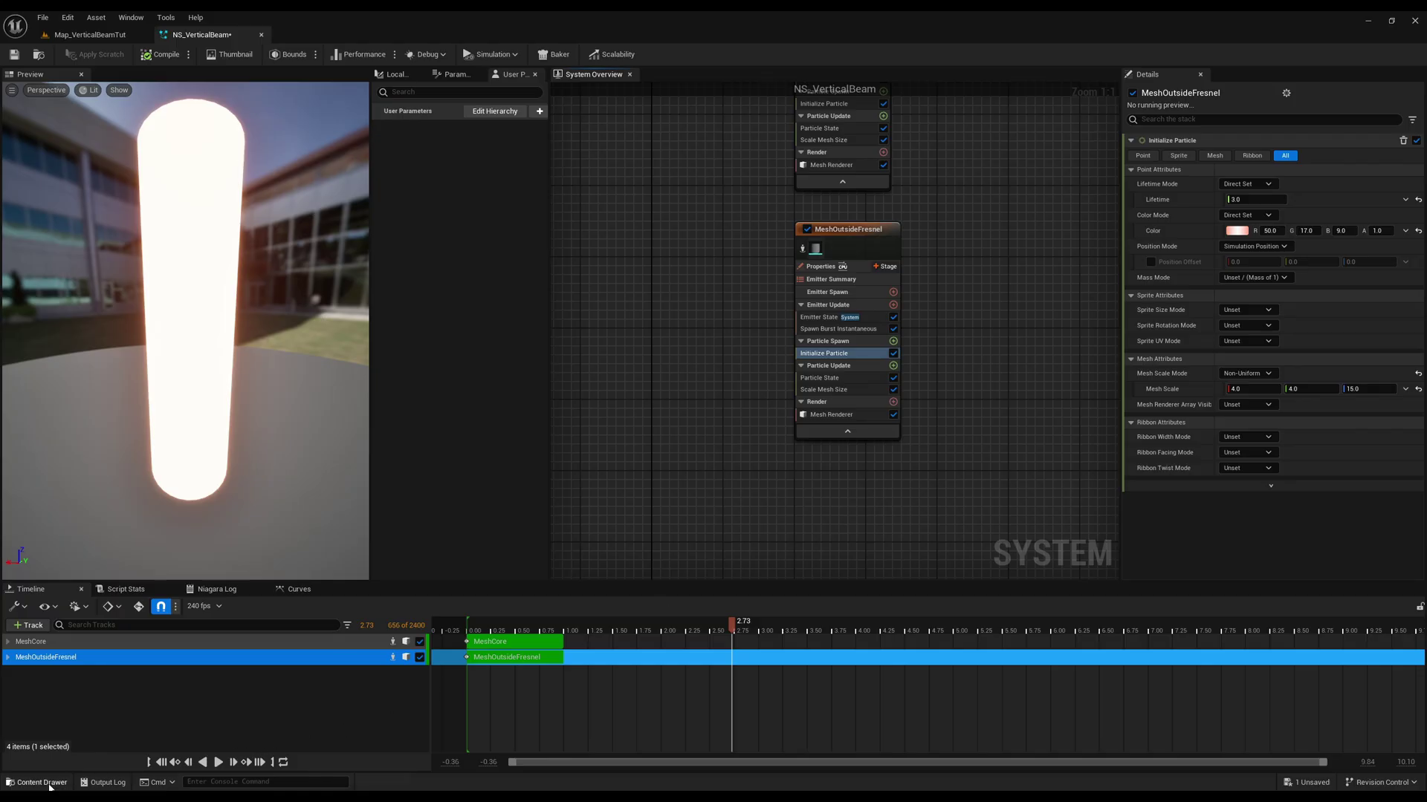
Create material M_Fresnel in Materials/Originals, open it, and bring up its Blend Mode options
left_click(43, 783)
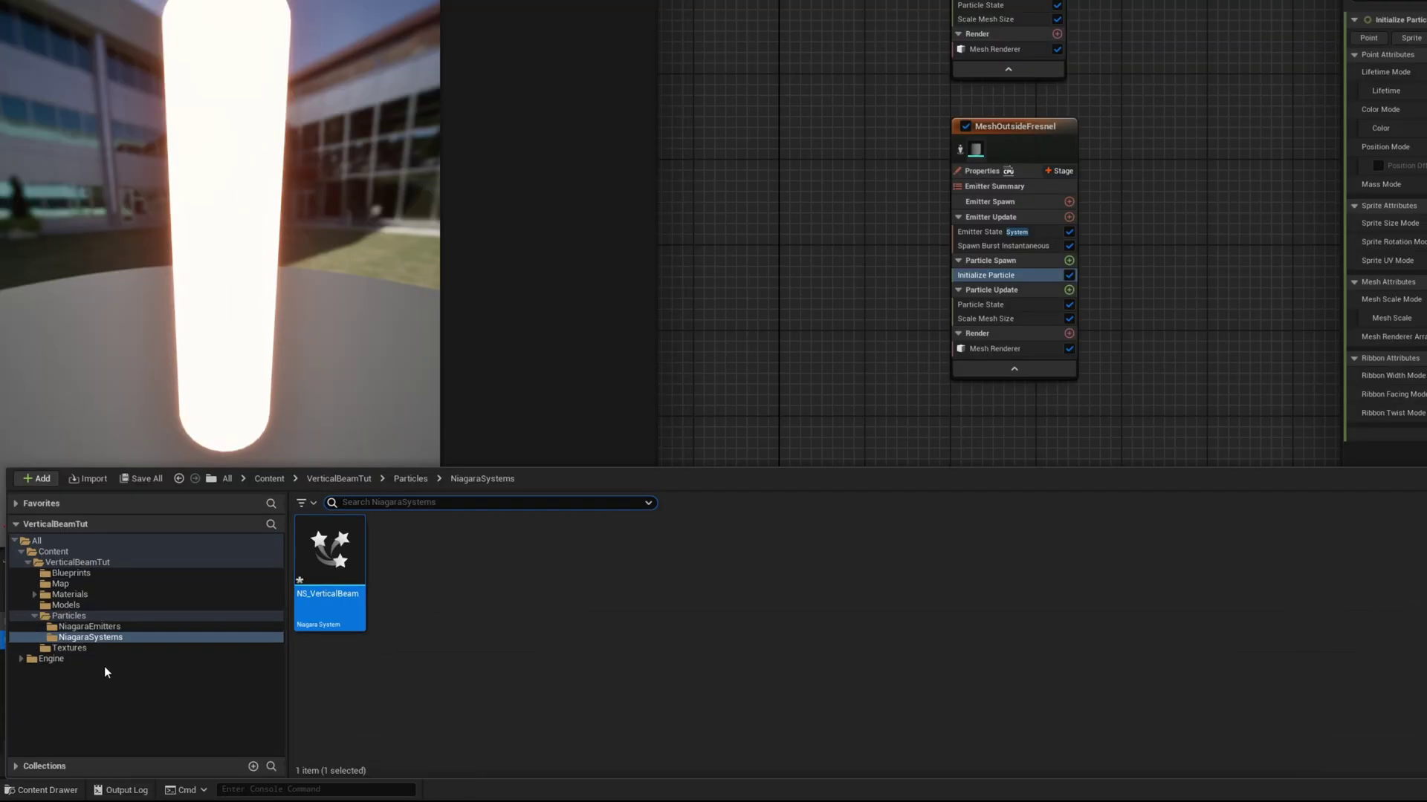
left_click(76, 595)
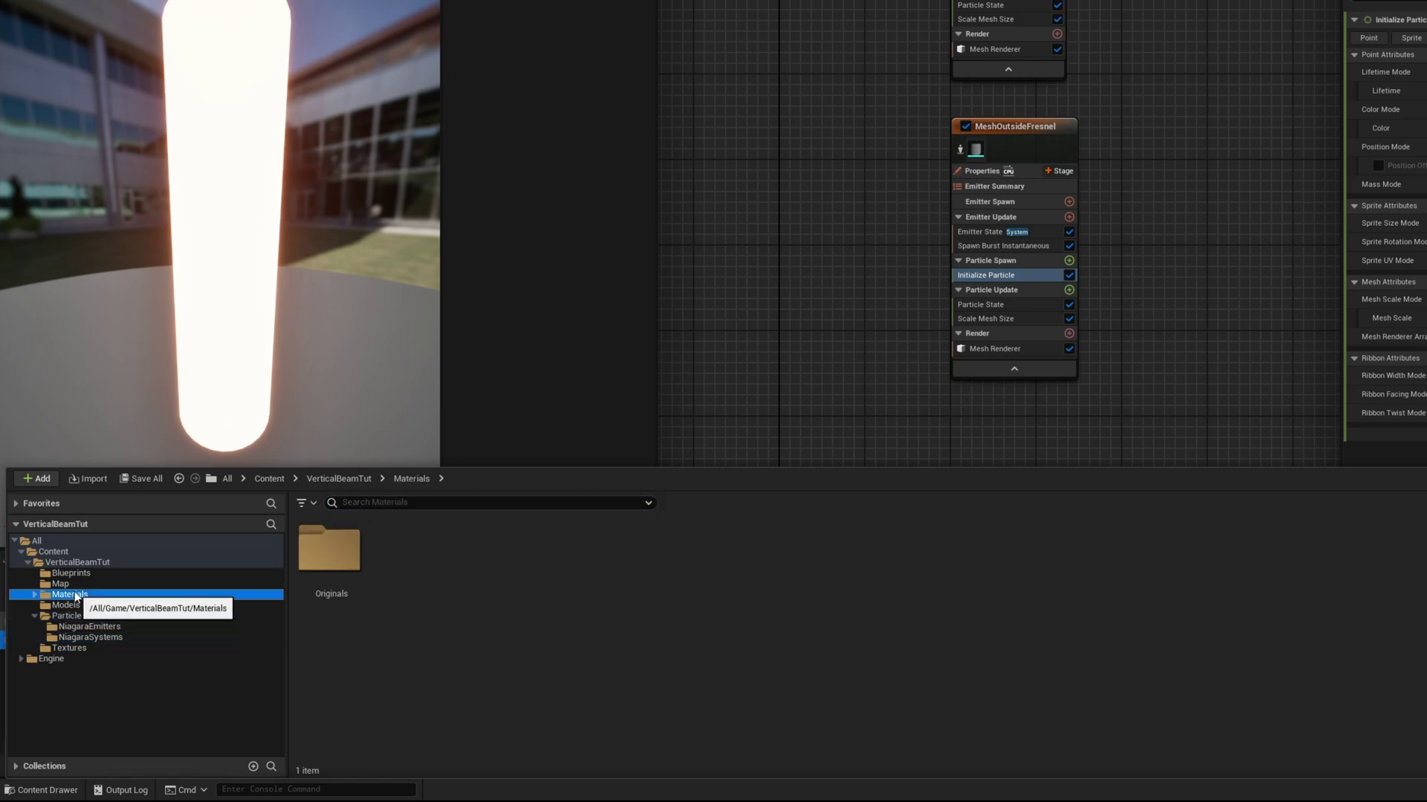
double_click(351, 566)
right_click(596, 567)
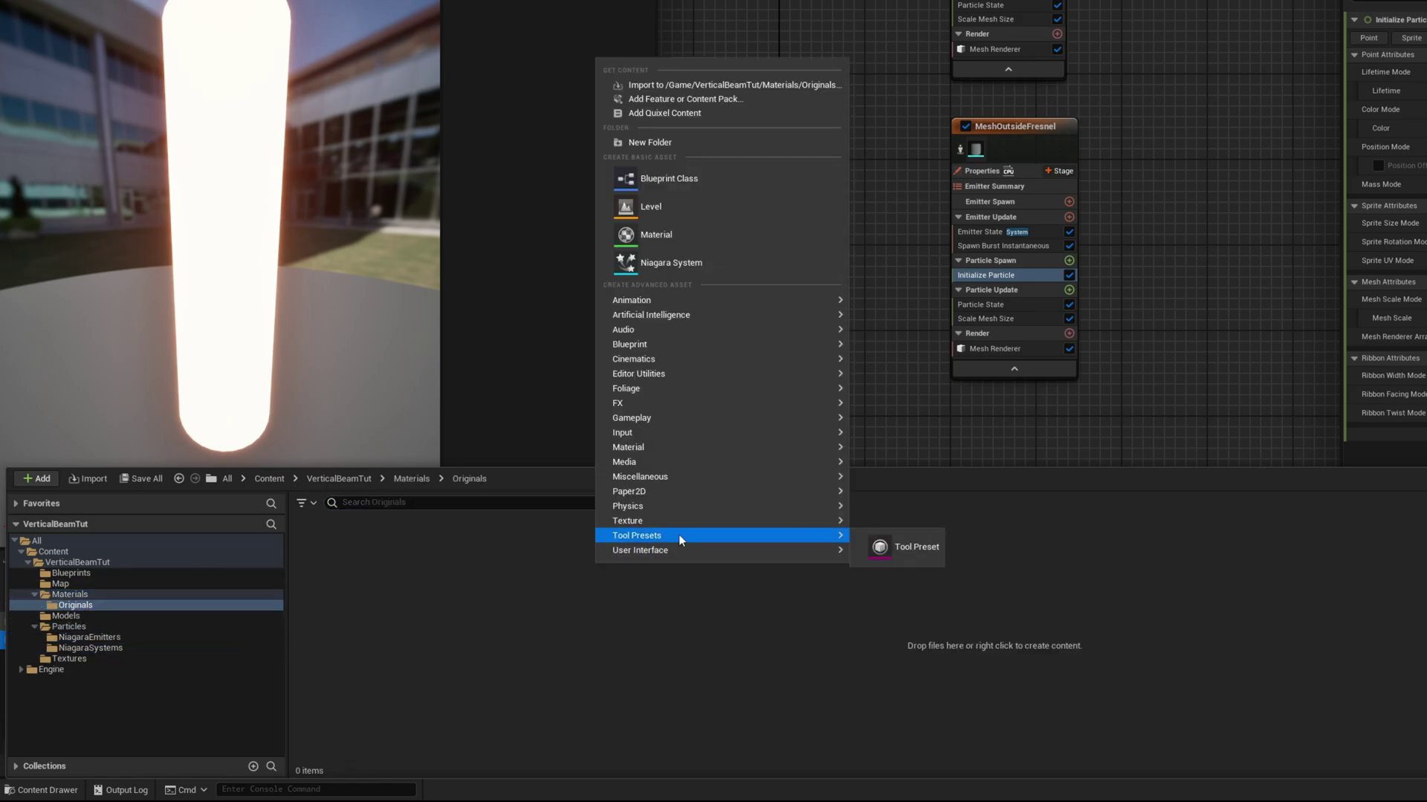
mouse_move(756, 447)
left_click(911, 457)
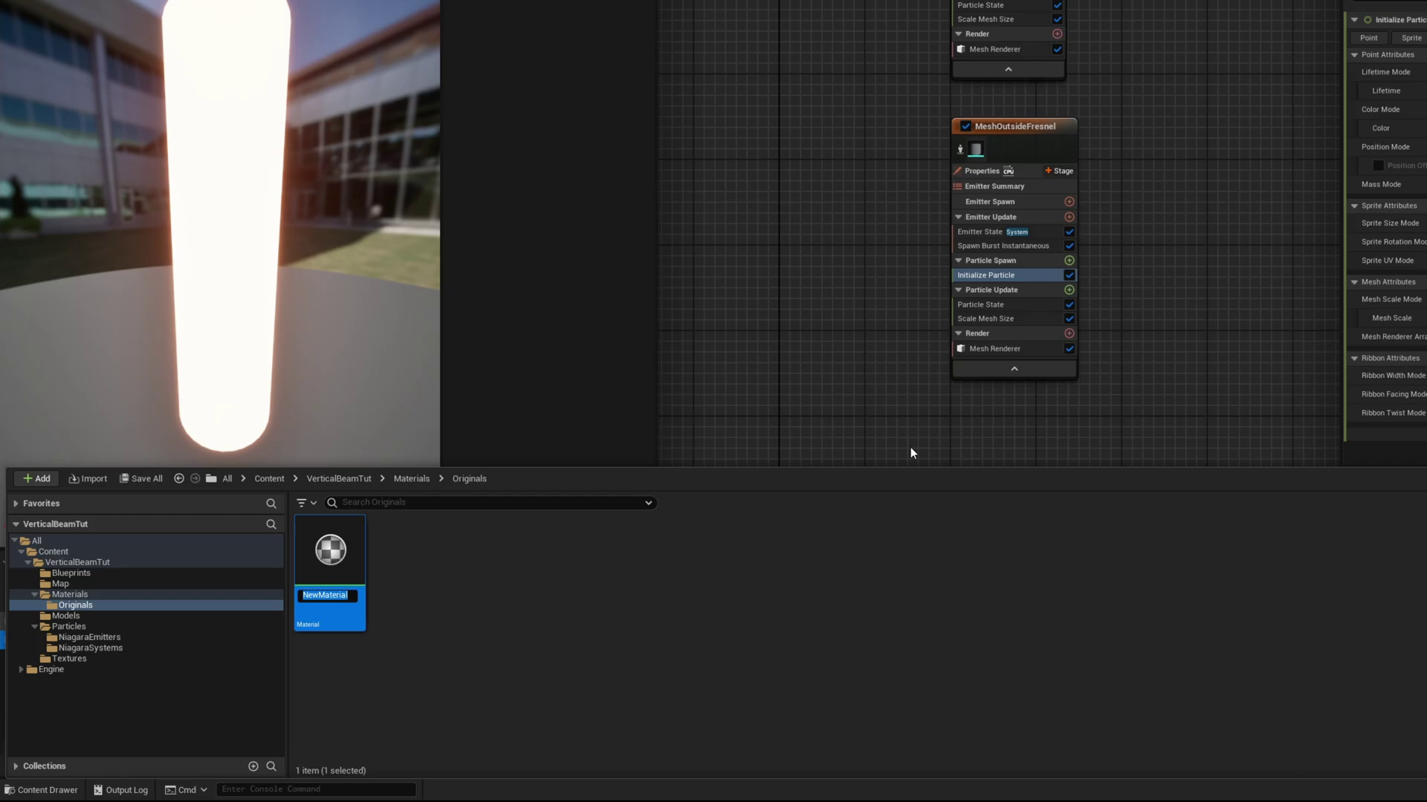
type("M_Fresnel")
key("Return")
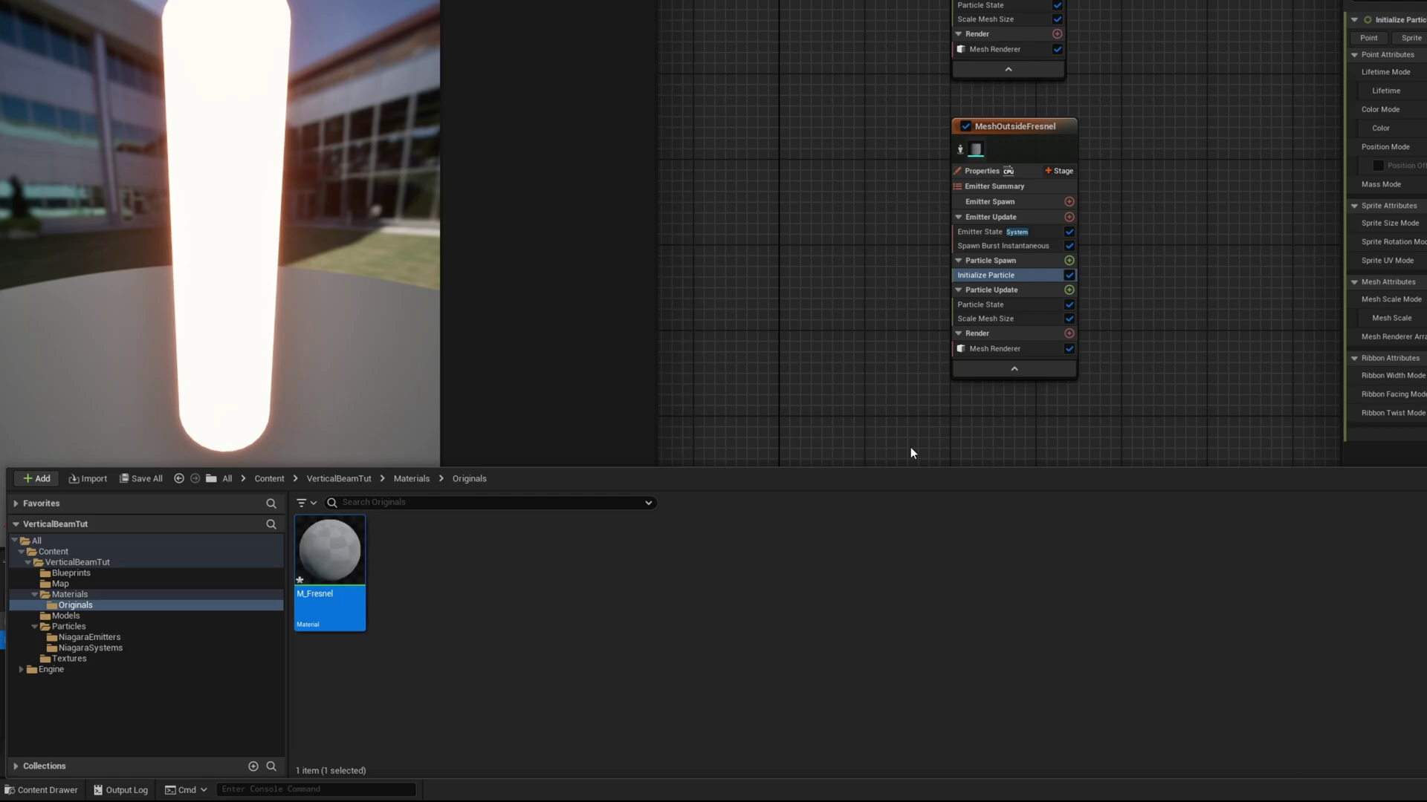
key("Return")
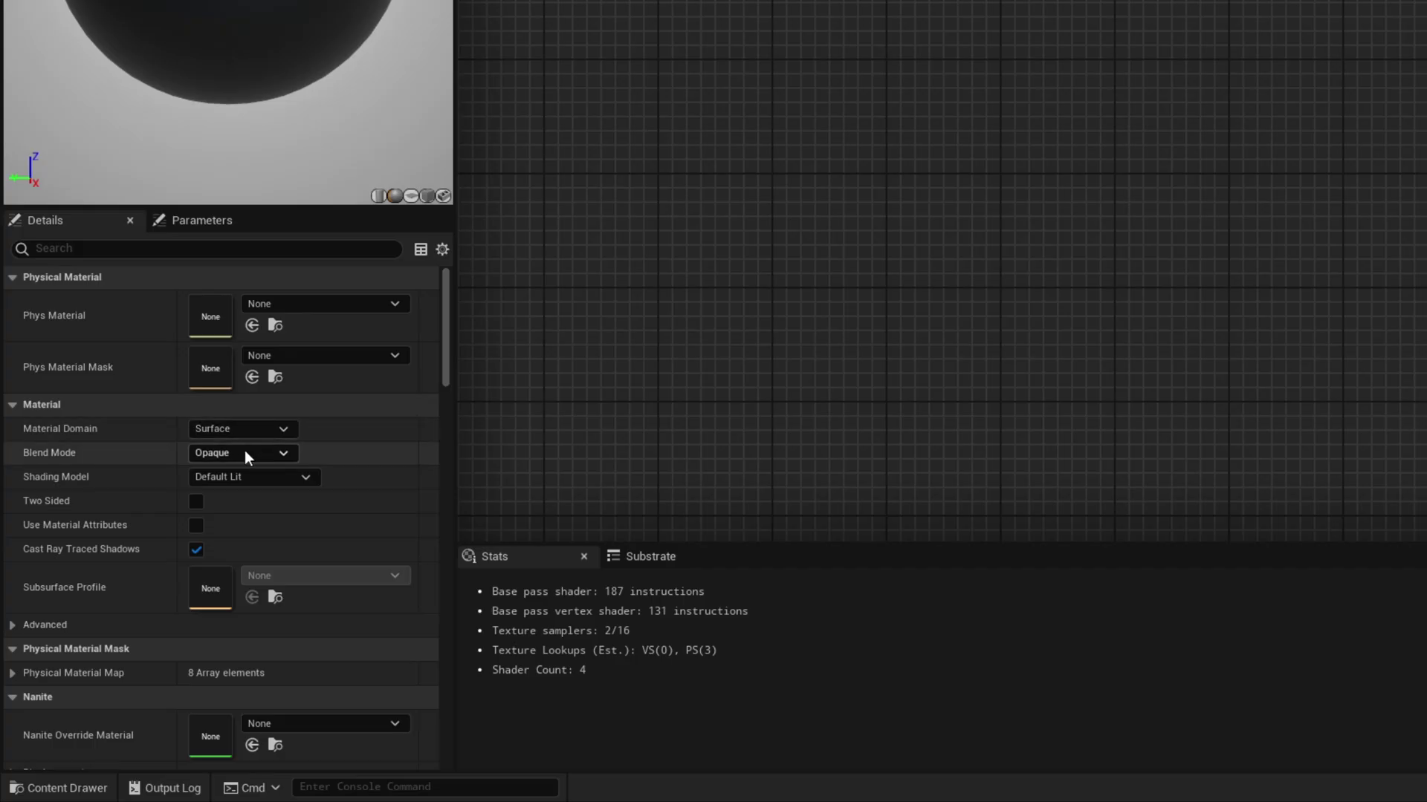
left_click(153, 573)
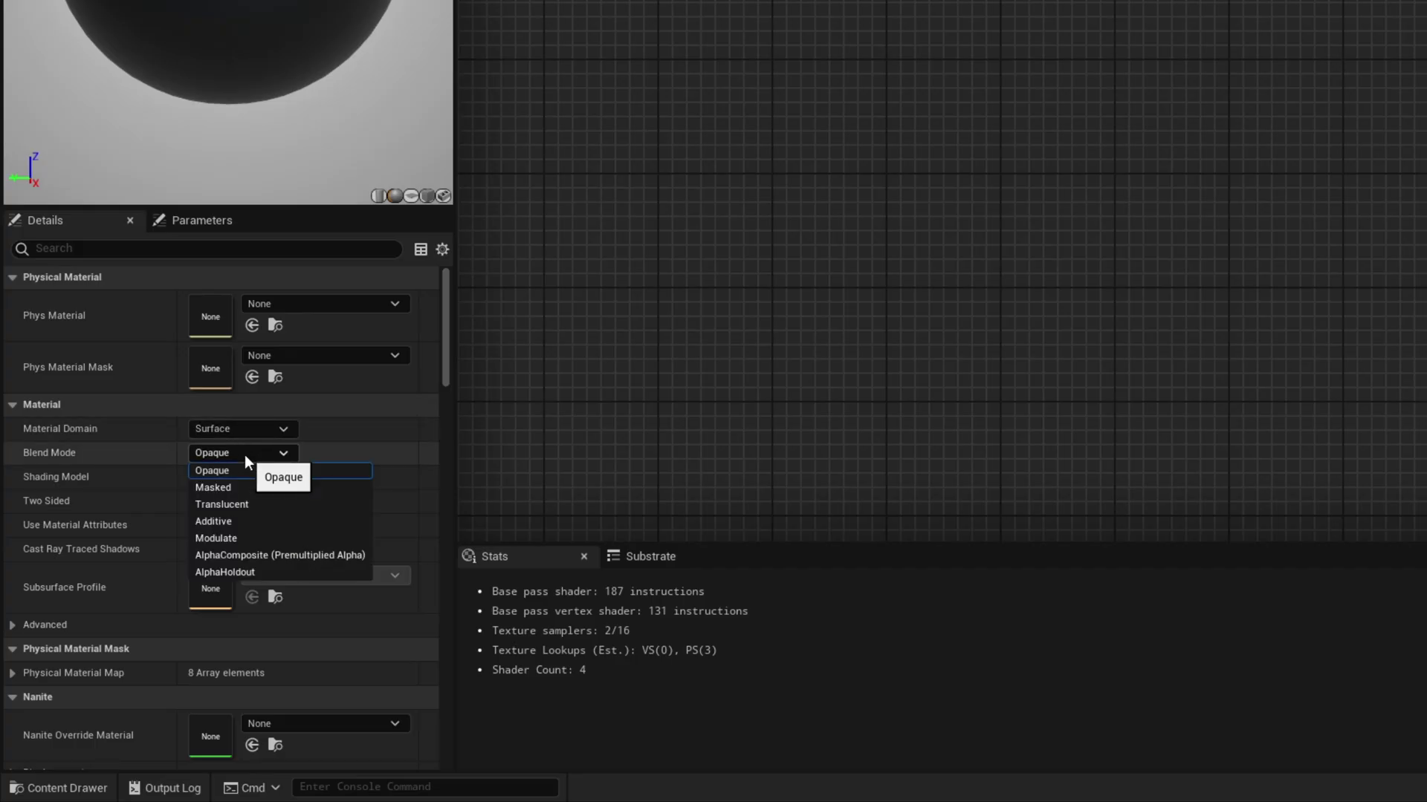
Set M_Fresnel's blend mode to Additive and add a colour VectorParameter node
left_click(235, 522)
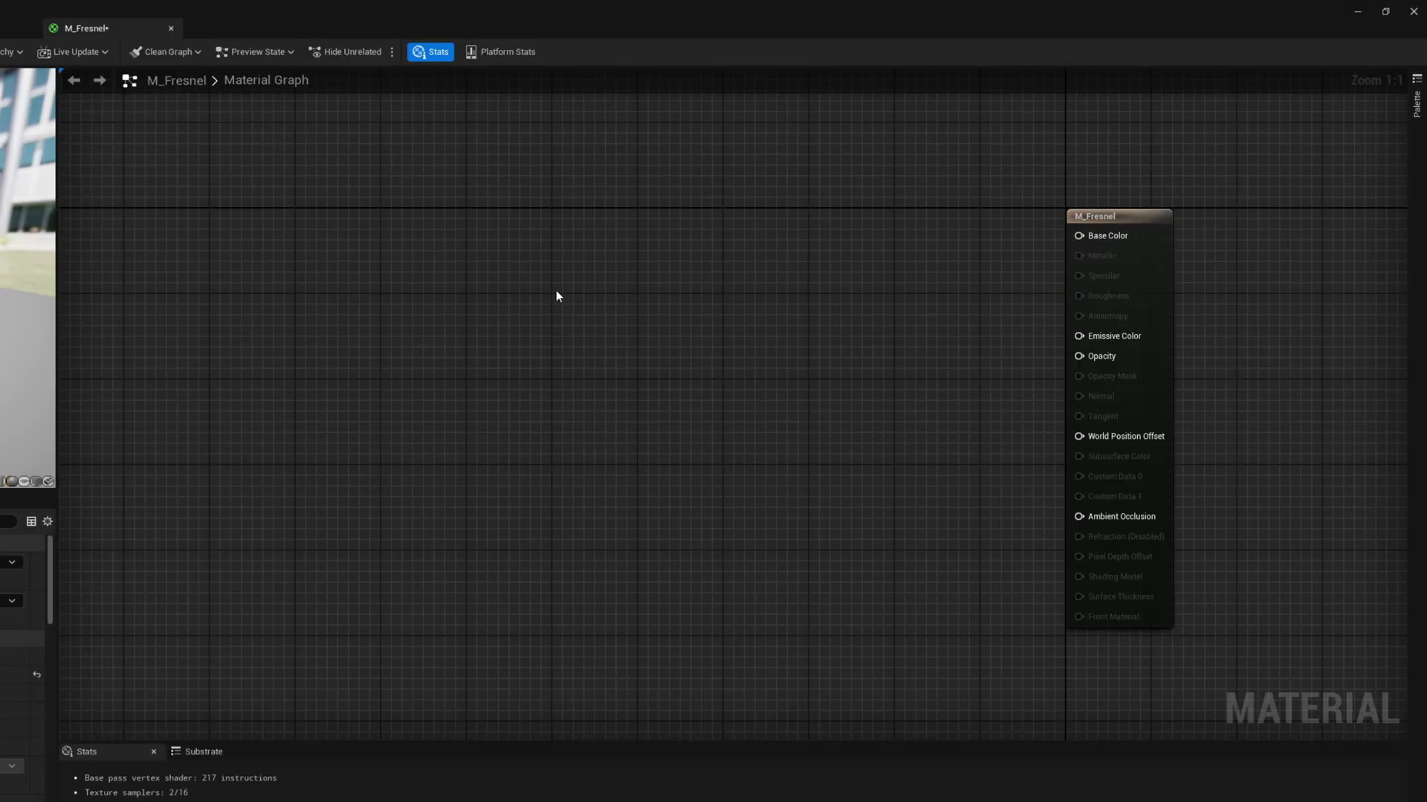
right_click(708, 248)
type("vector pa")
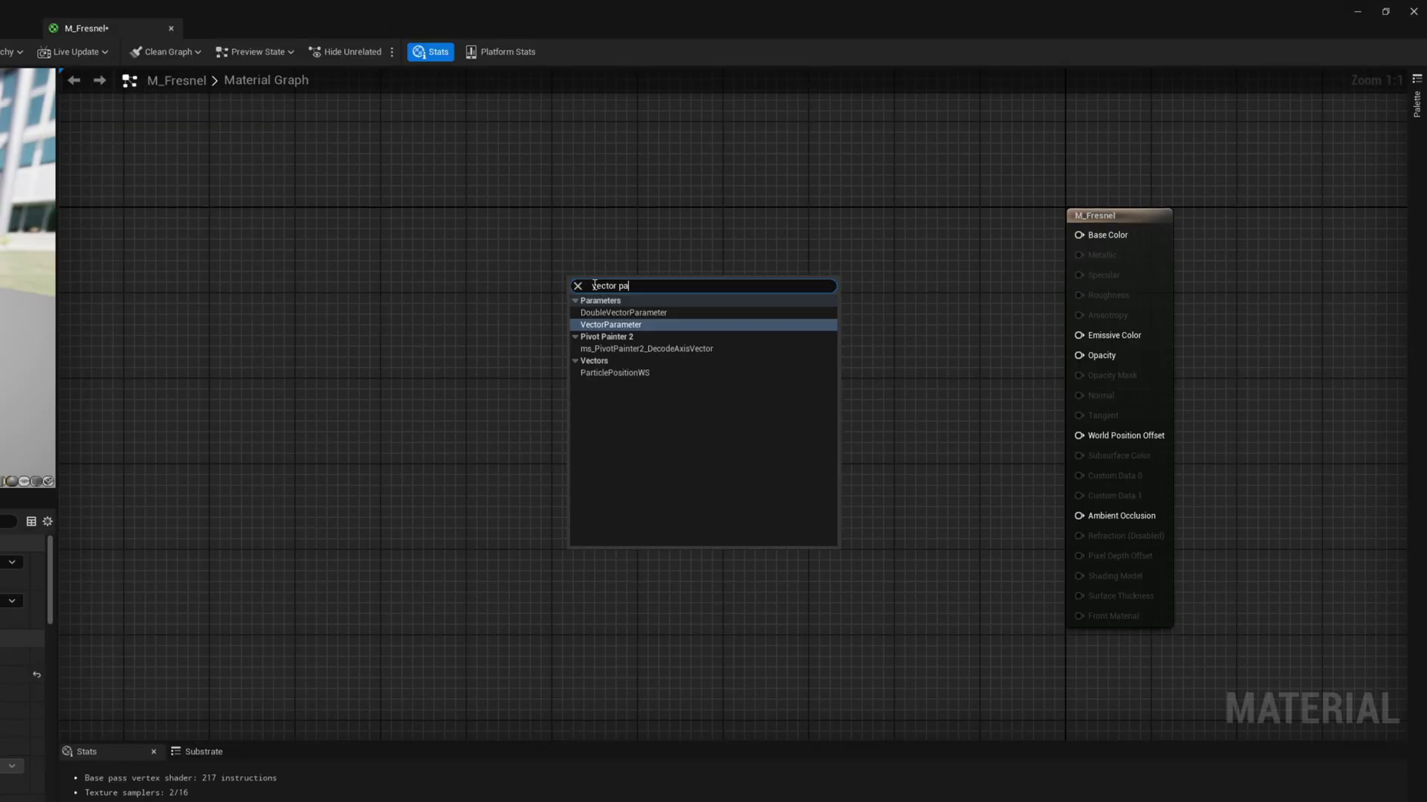
key("Return")
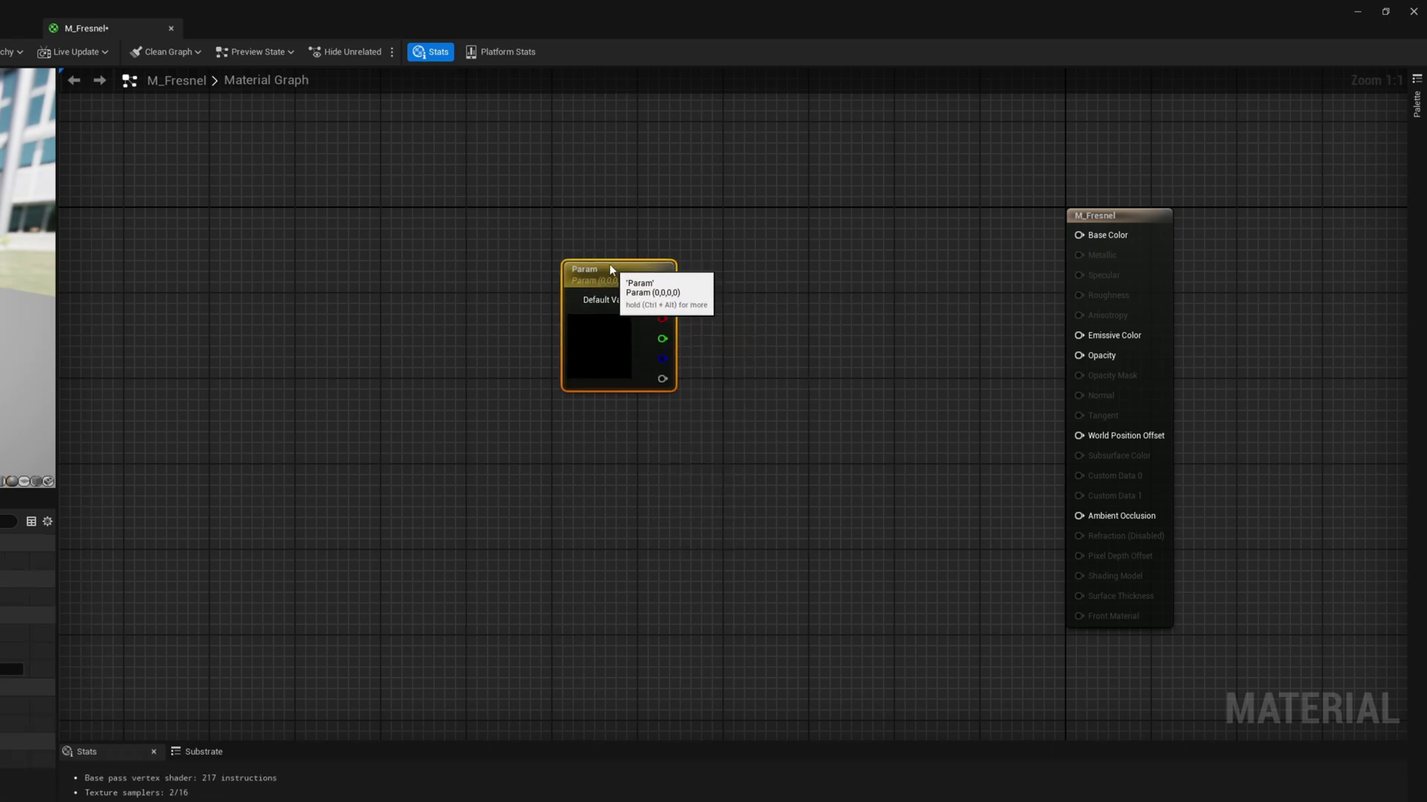
key("Return")
Add a Fresnel node and multiply it with the Param colour, followed by a second Multiply
right_click(554, 423)
type("fres")
left_click(582, 498)
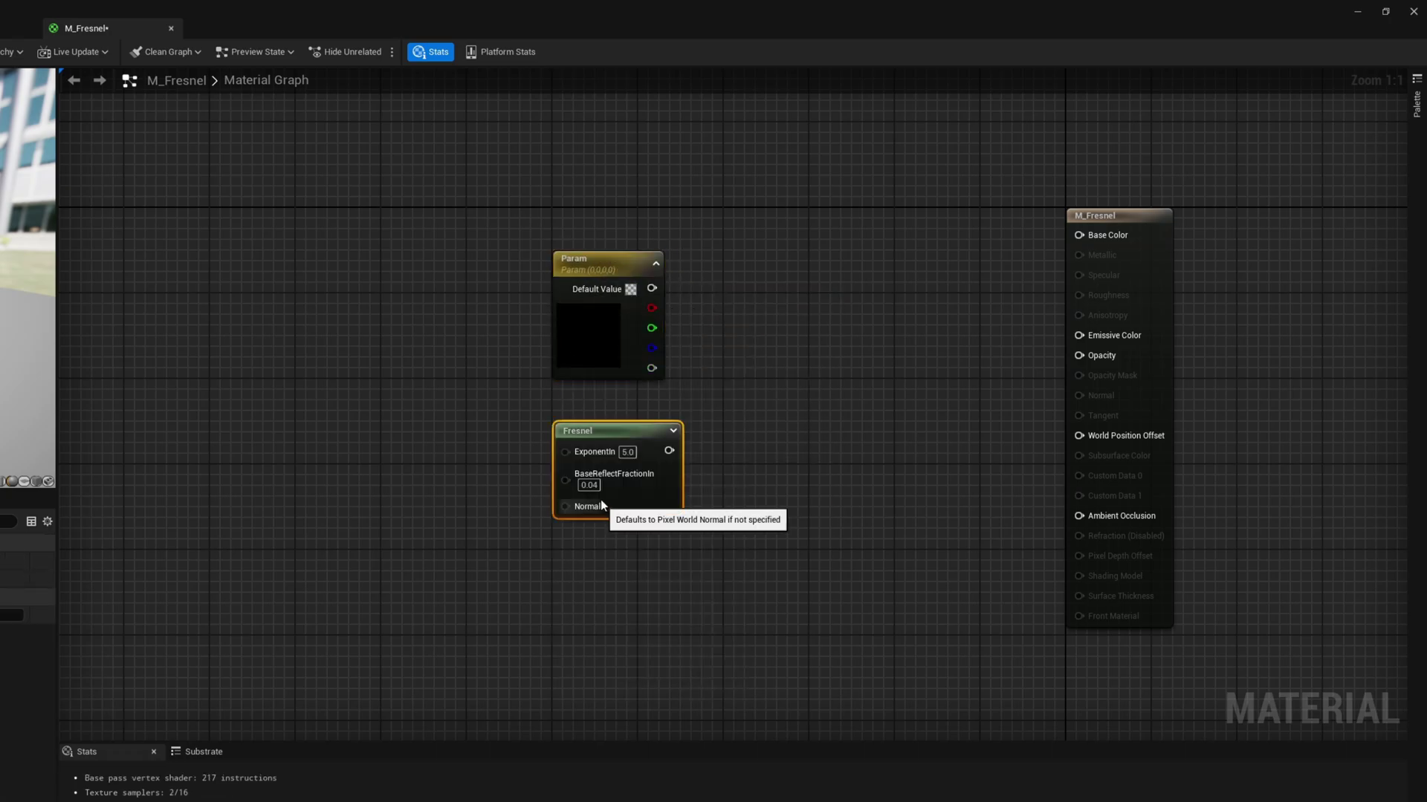
left_click(761, 354)
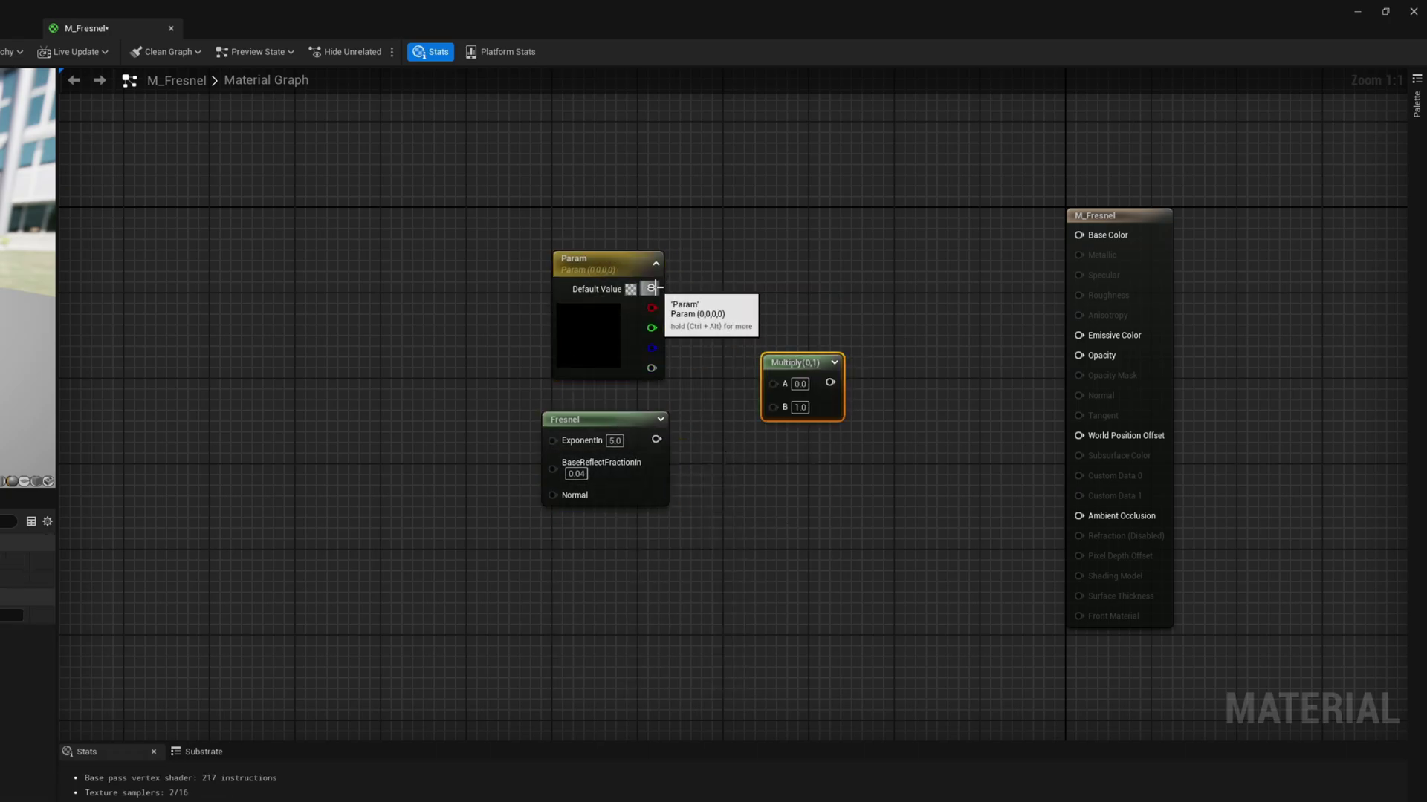
left_click_drag(652, 289, 774, 389)
left_click_drag(656, 439, 1078, 335)
left_click(891, 415)
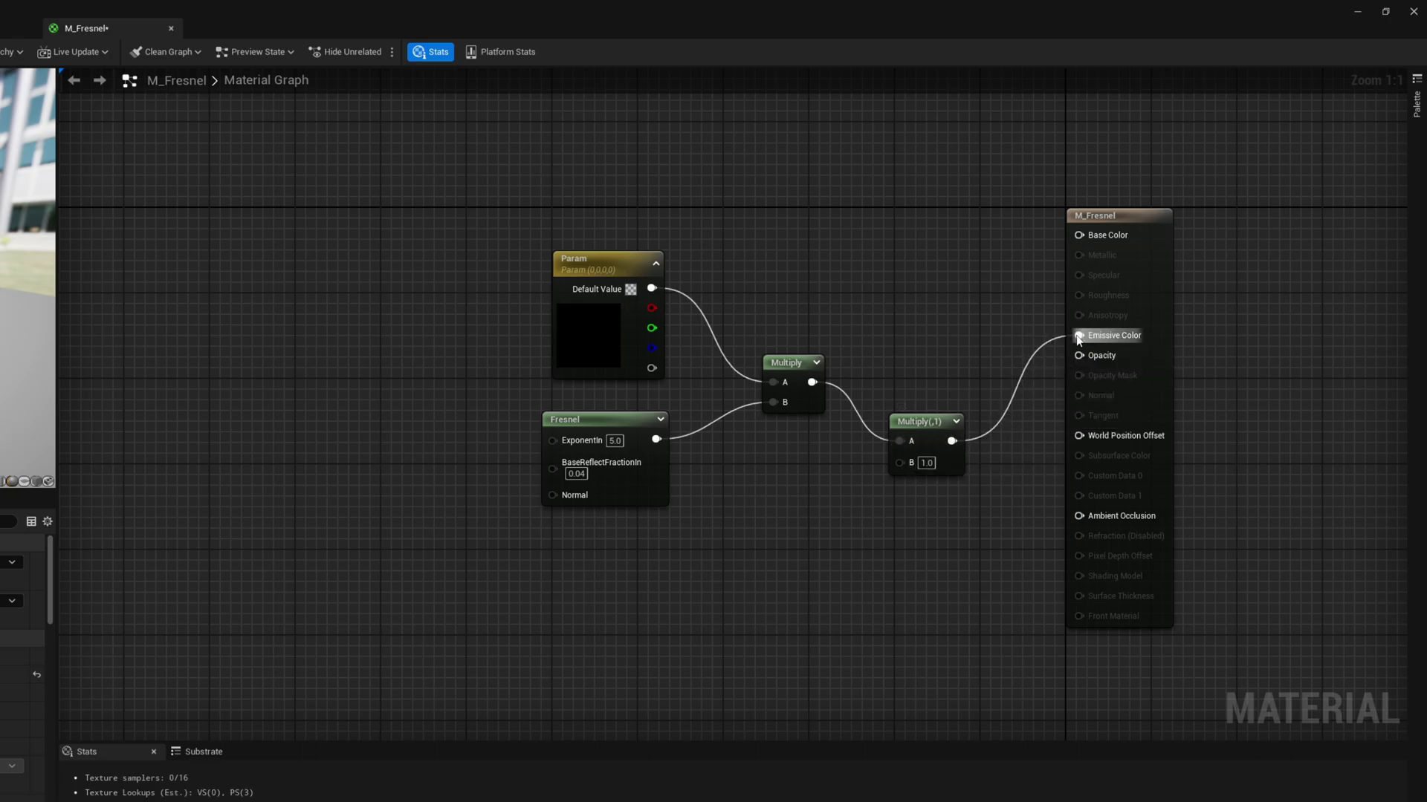
Feed a Particle Color node into the second Multiply's B input
right_click(759, 537)
type("particle")
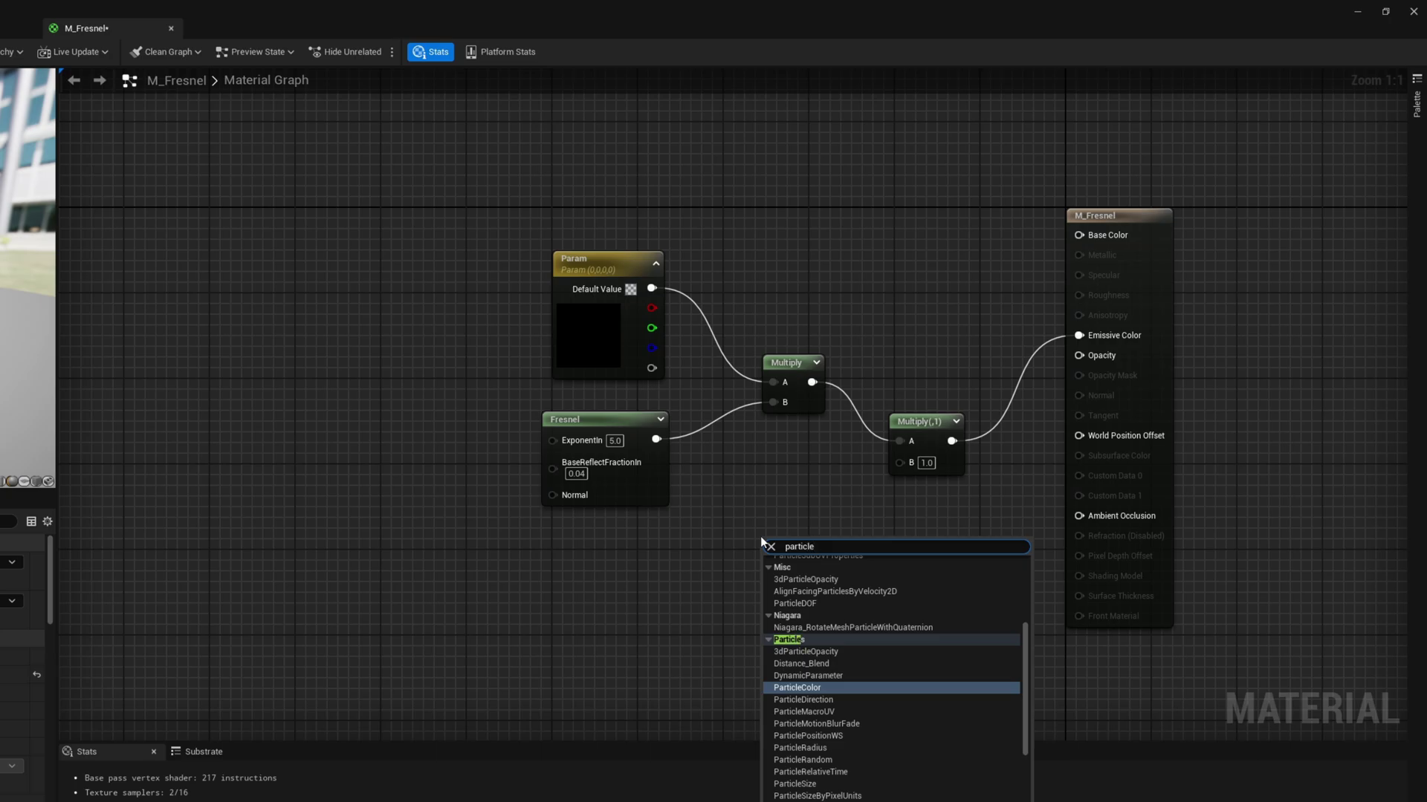
key("Return")
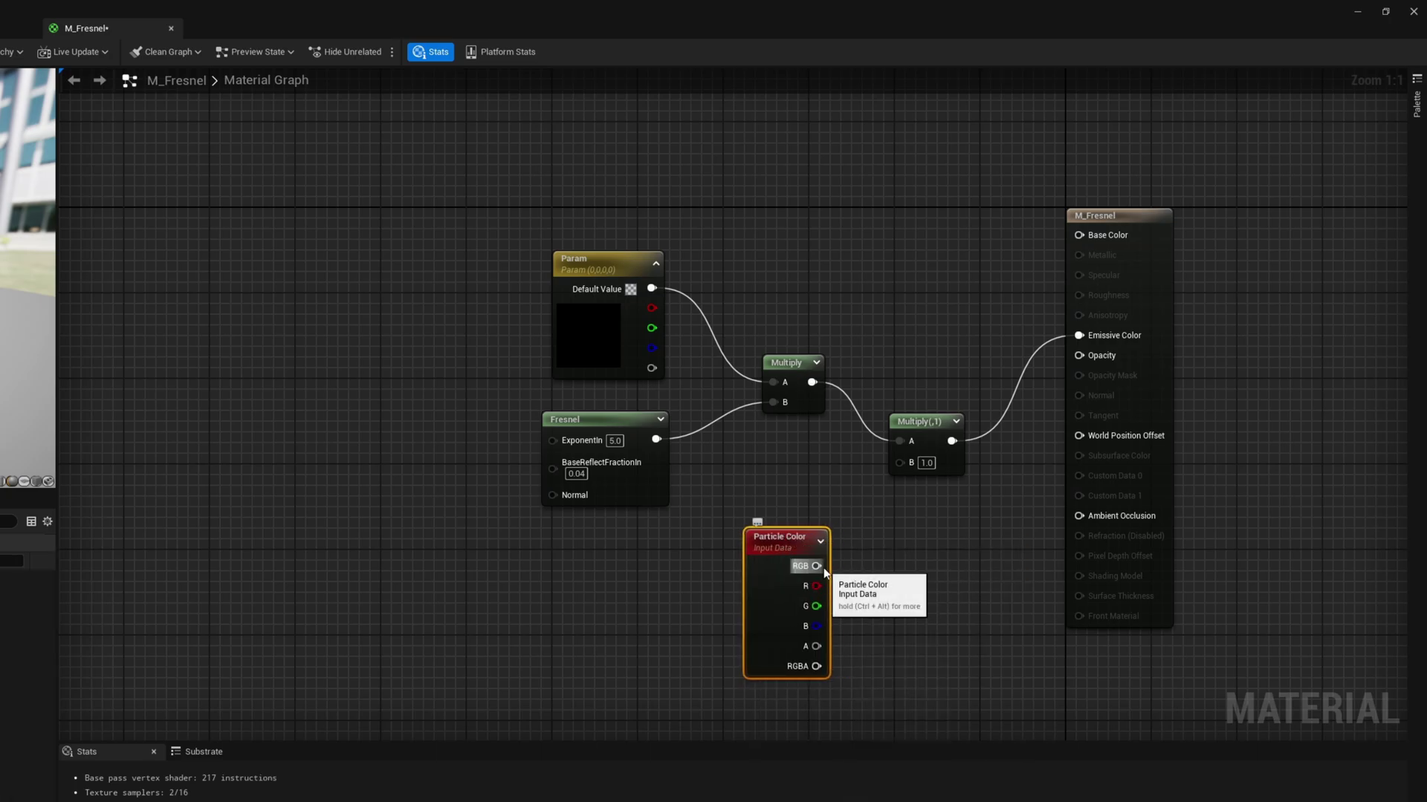
left_click_drag(823, 567, 897, 464)
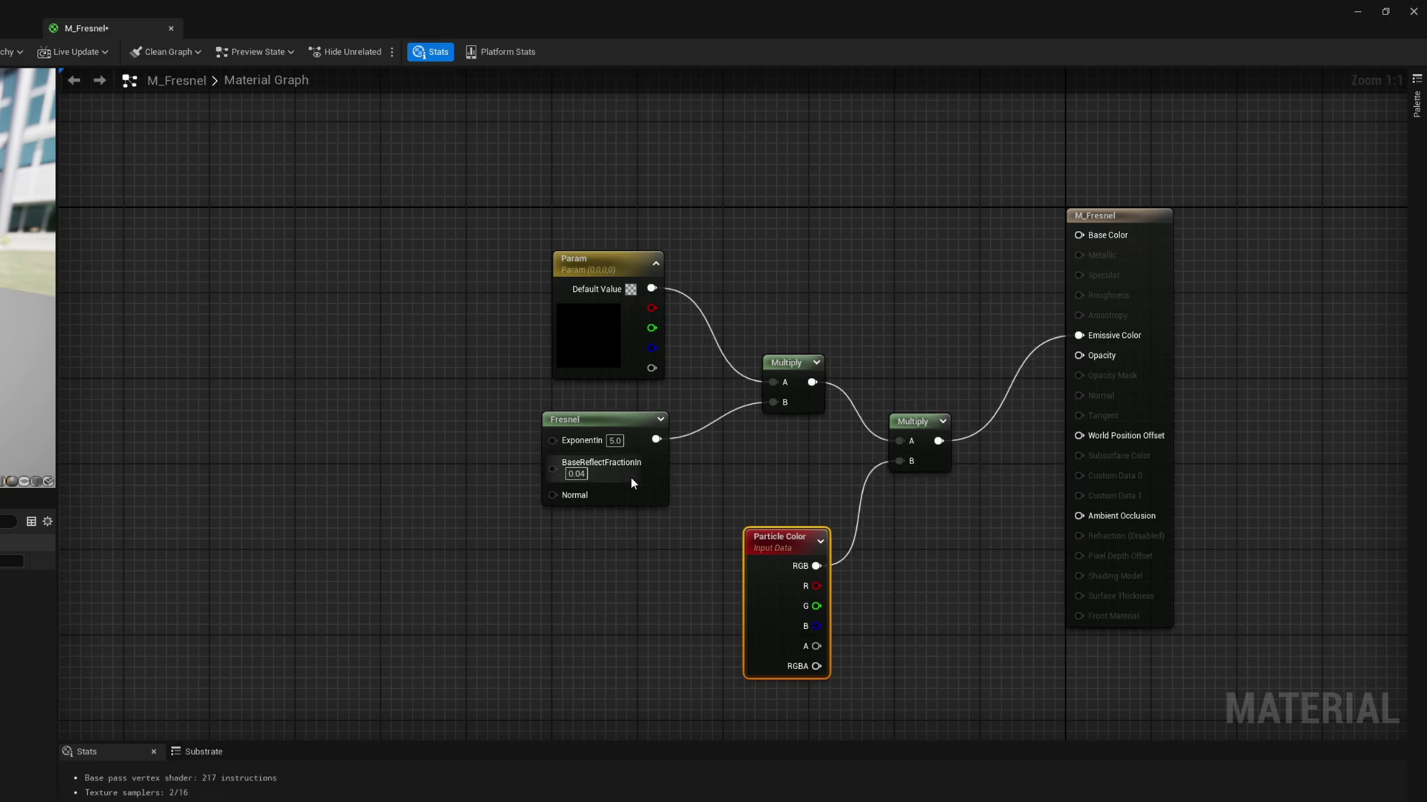
Add a FresnelPower ScalarParameter and connect it to the Fresnel's ExponentIn
right_click(362, 434)
type("scal")
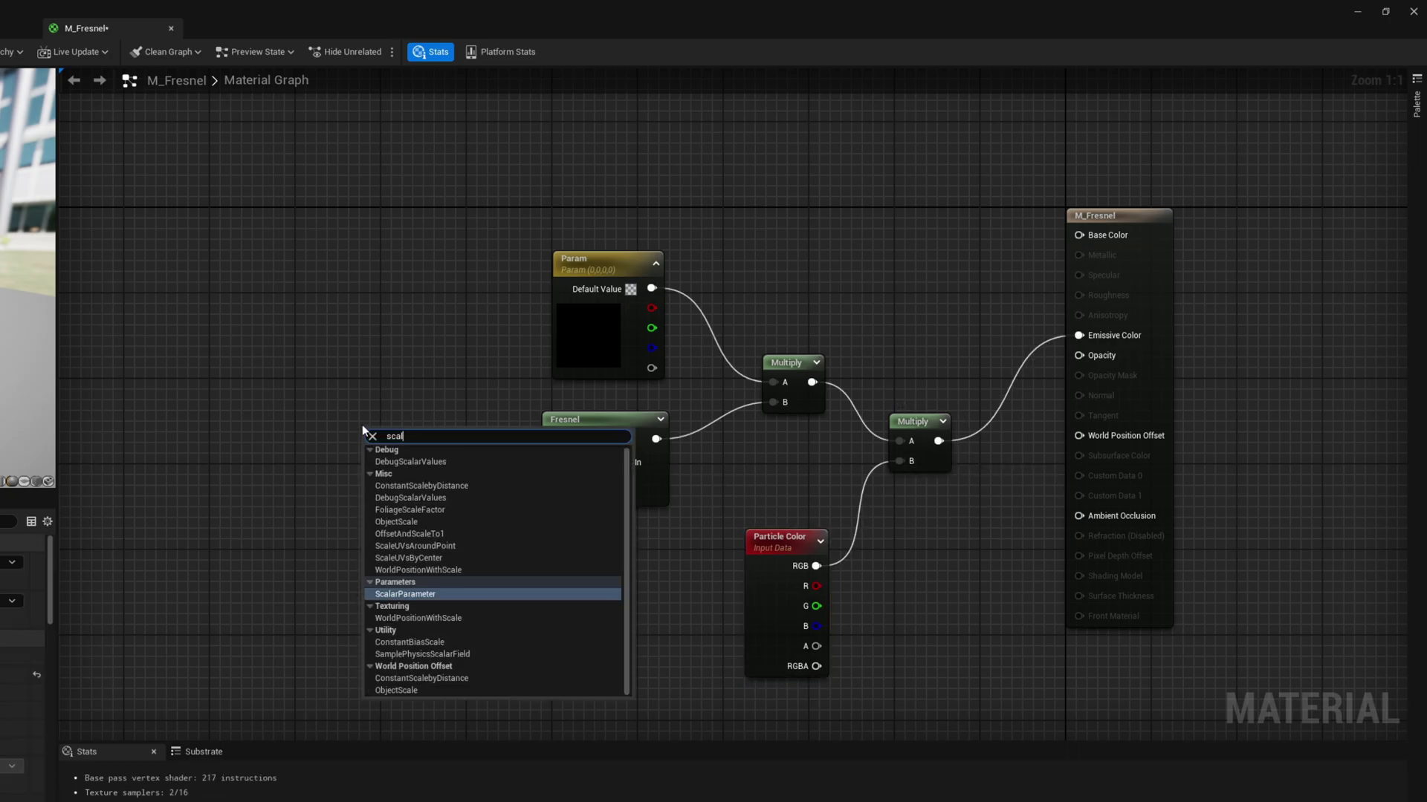
key("Return")
type("FresnelPower")
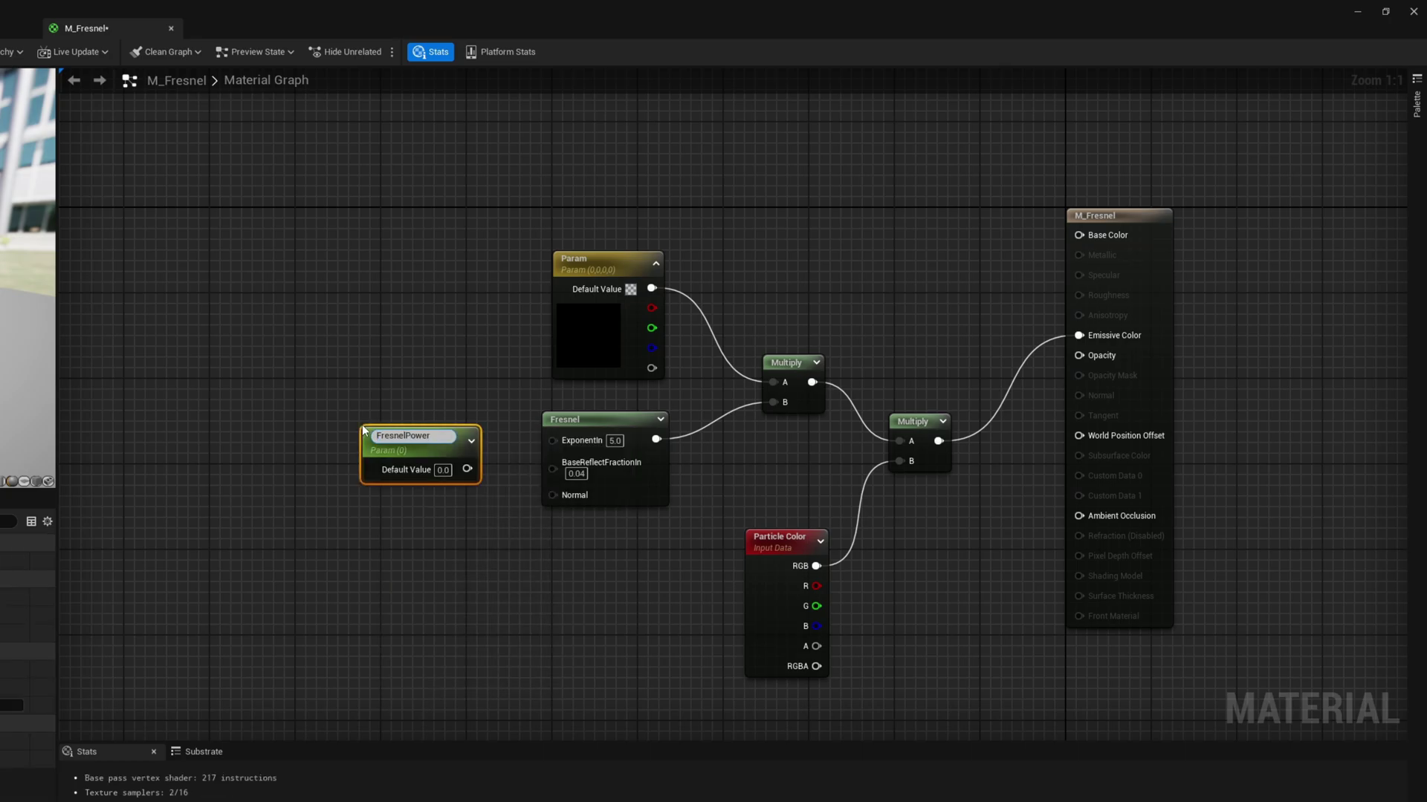
key("Return")
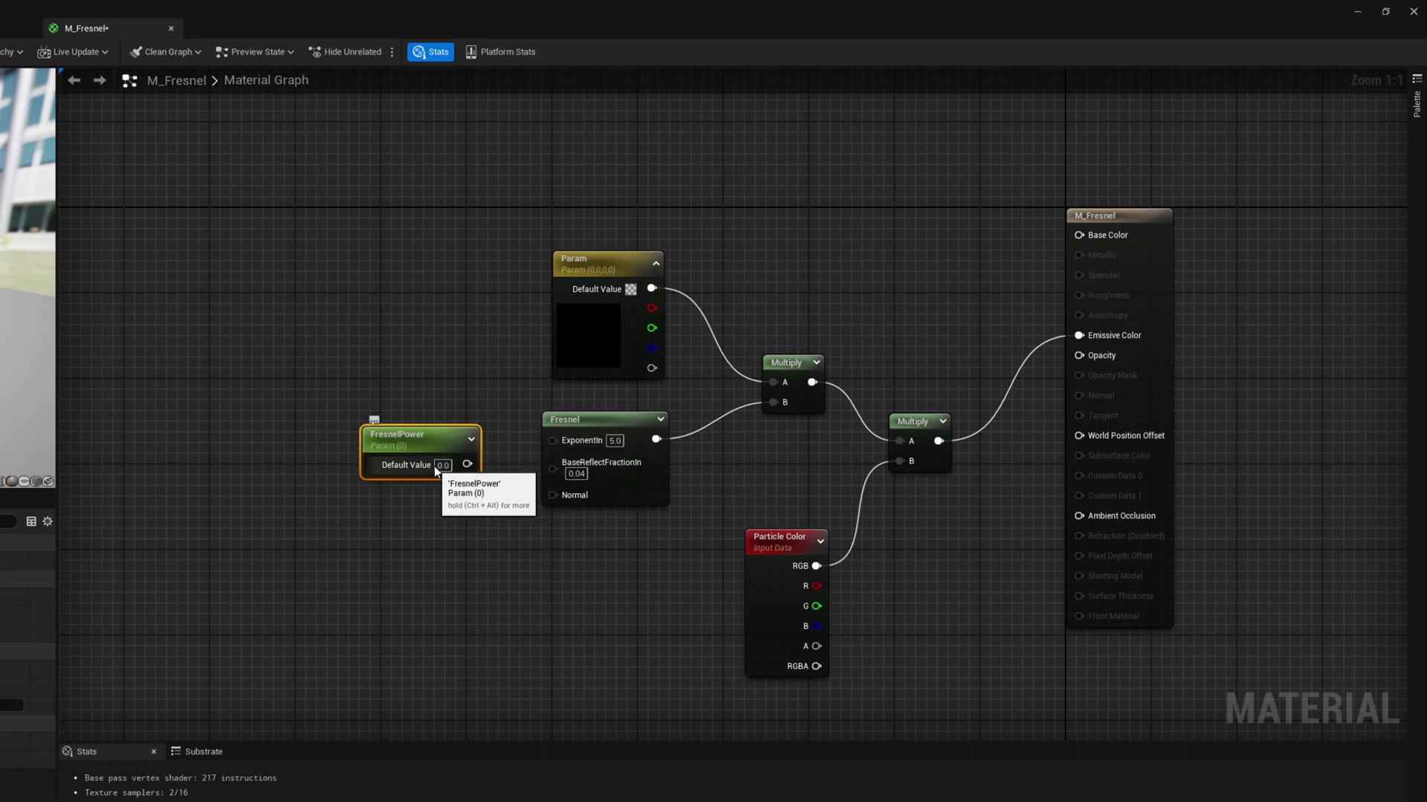
left_click(446, 533)
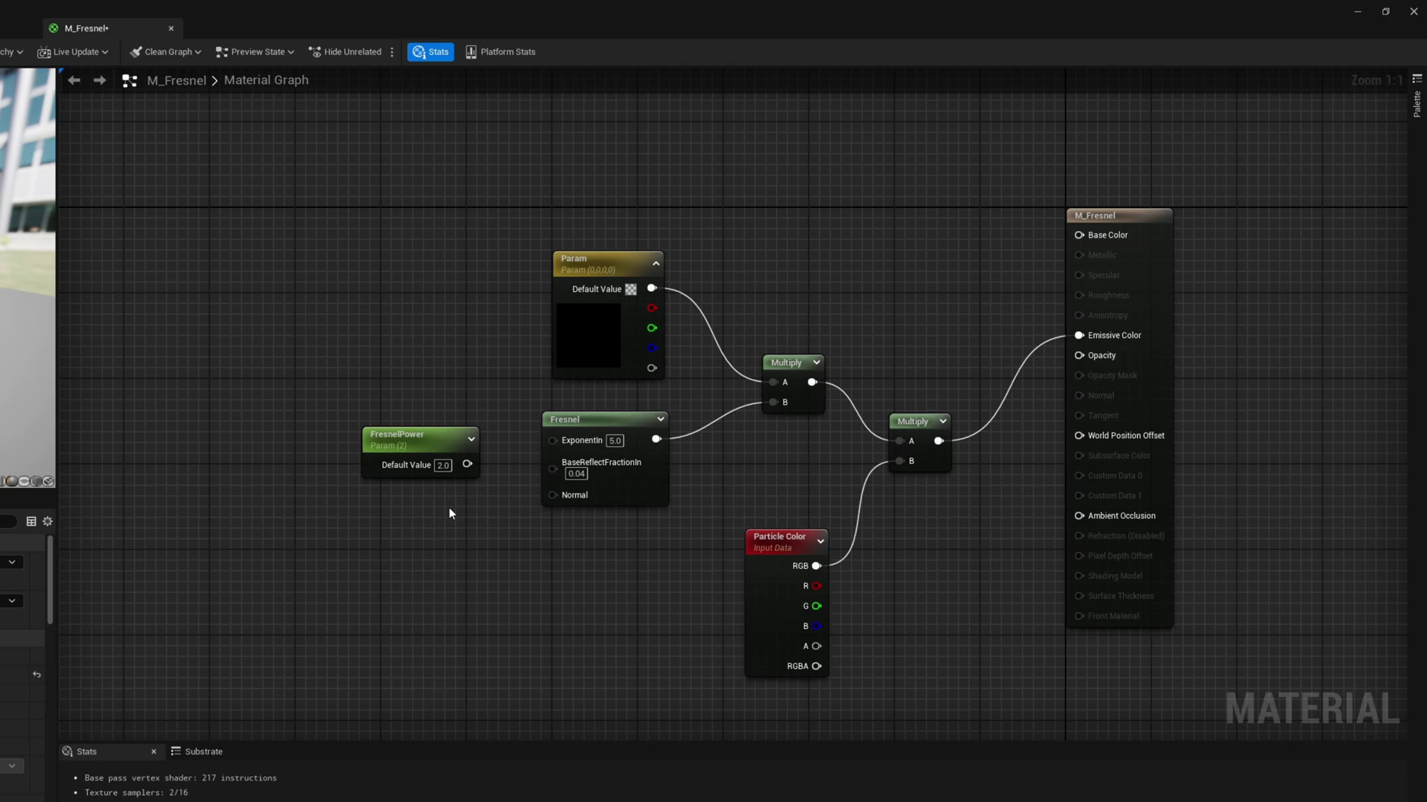
left_click_drag(467, 465, 554, 442)
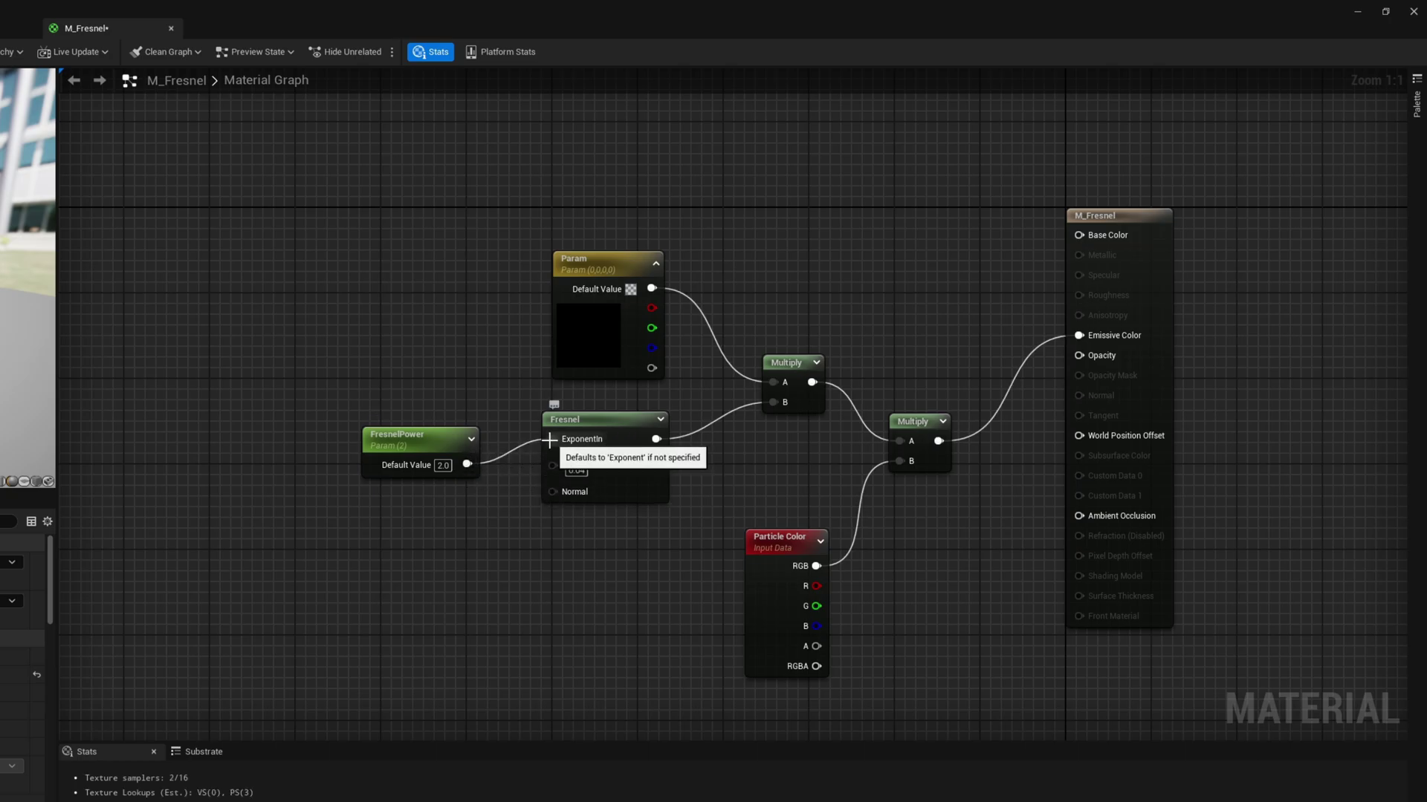
right_click_drag(553, 441, 521, 442)
Make the Param colour full white and set the Fresnel BaseReflectFraction to -0.5
double_click(567, 321)
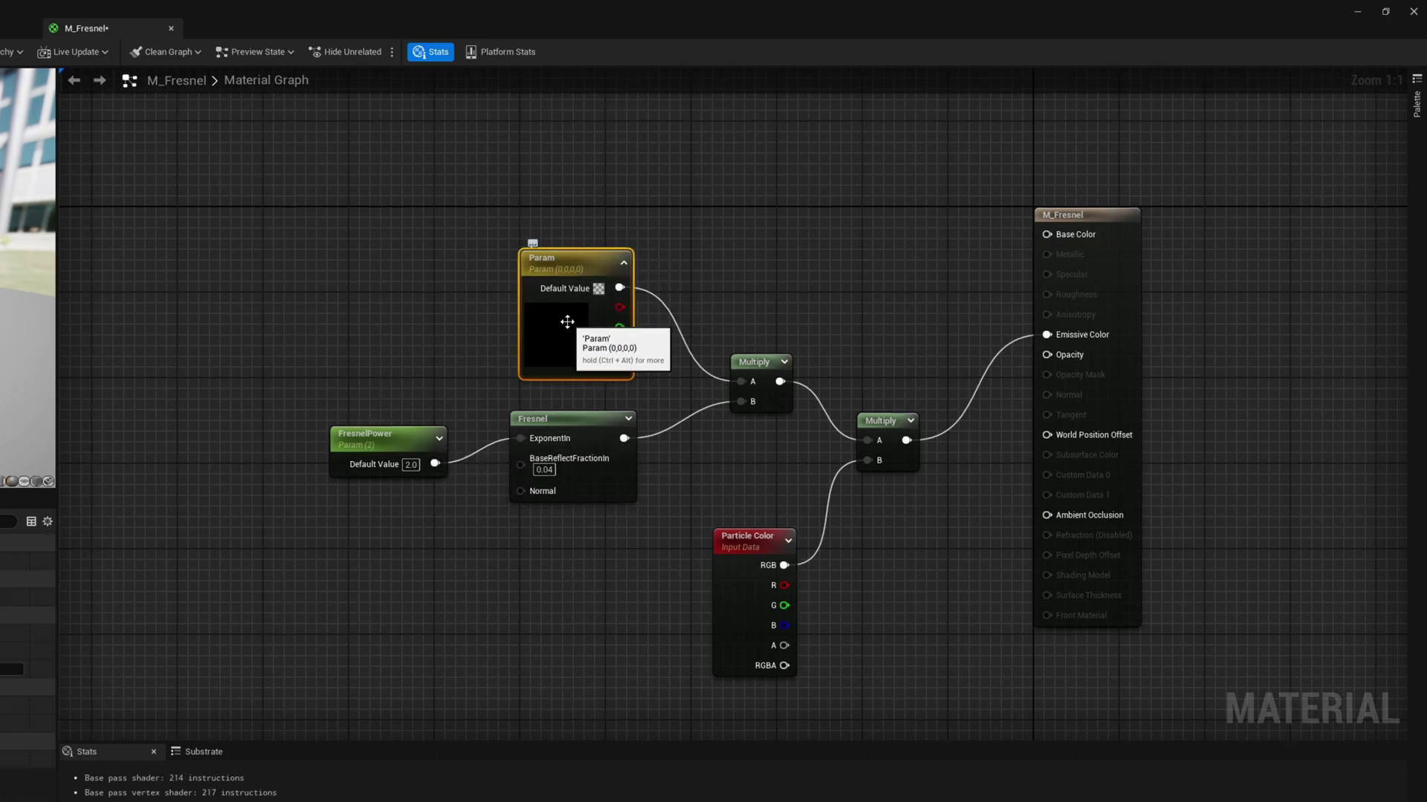
left_click_drag(759, 488, 755, 359)
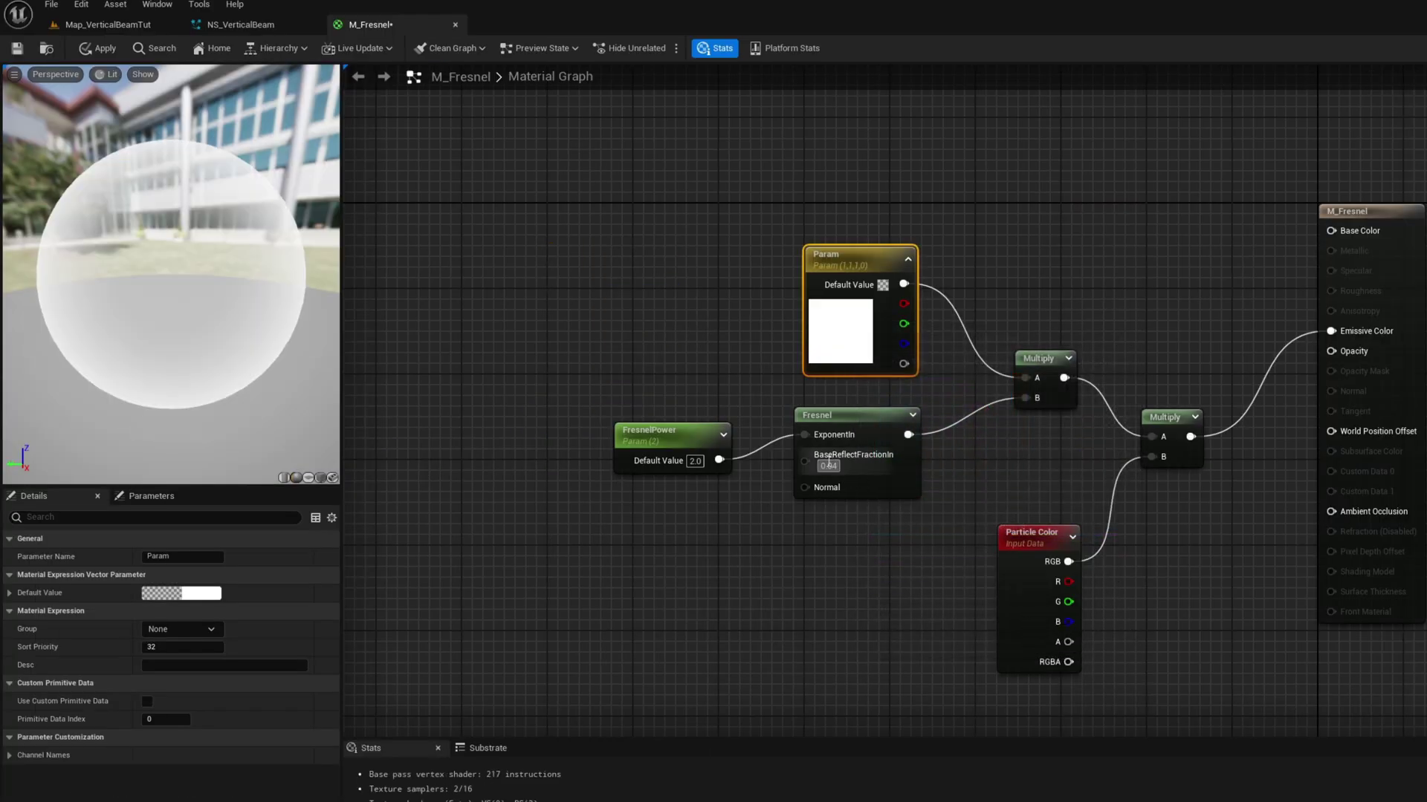
left_click(829, 465)
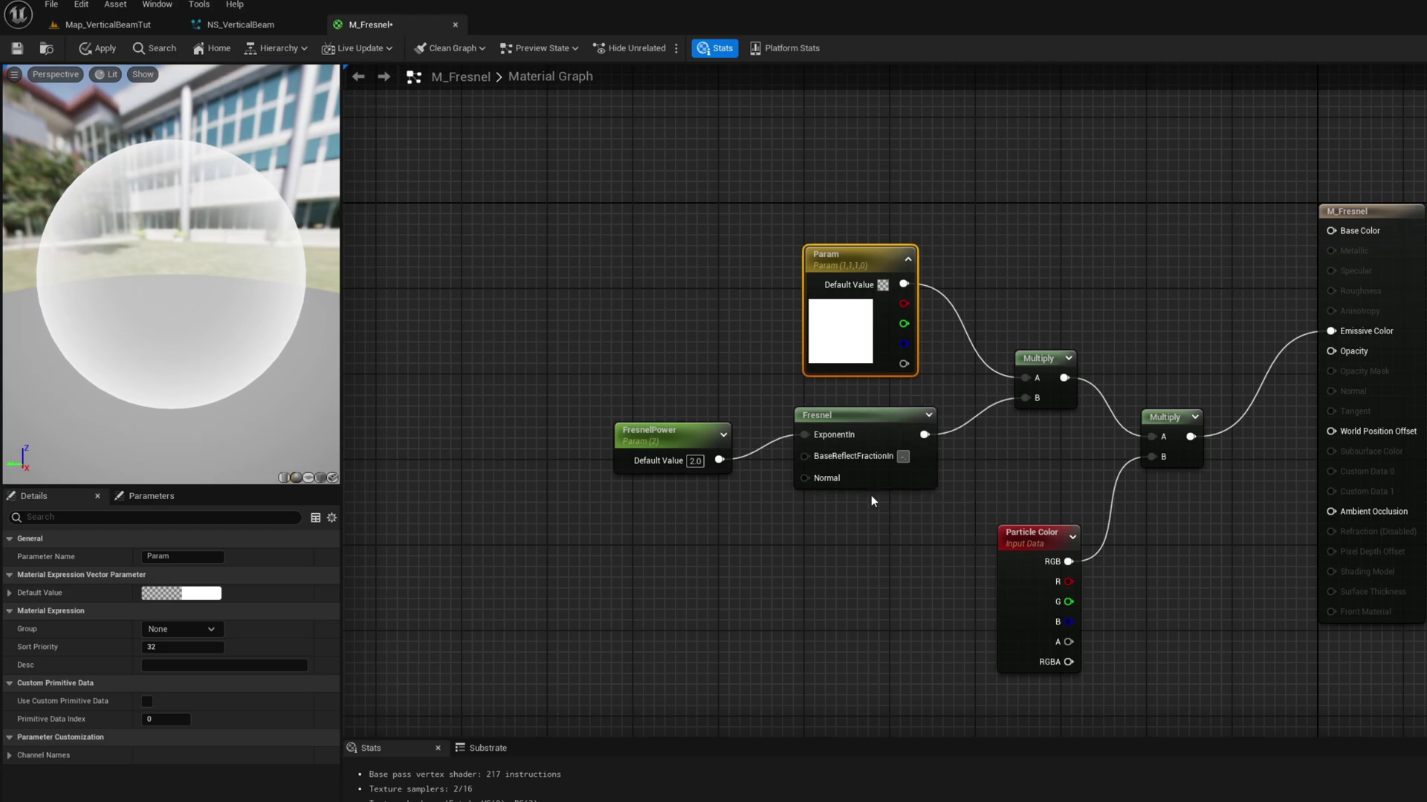
type("-0.5")
key("Return")
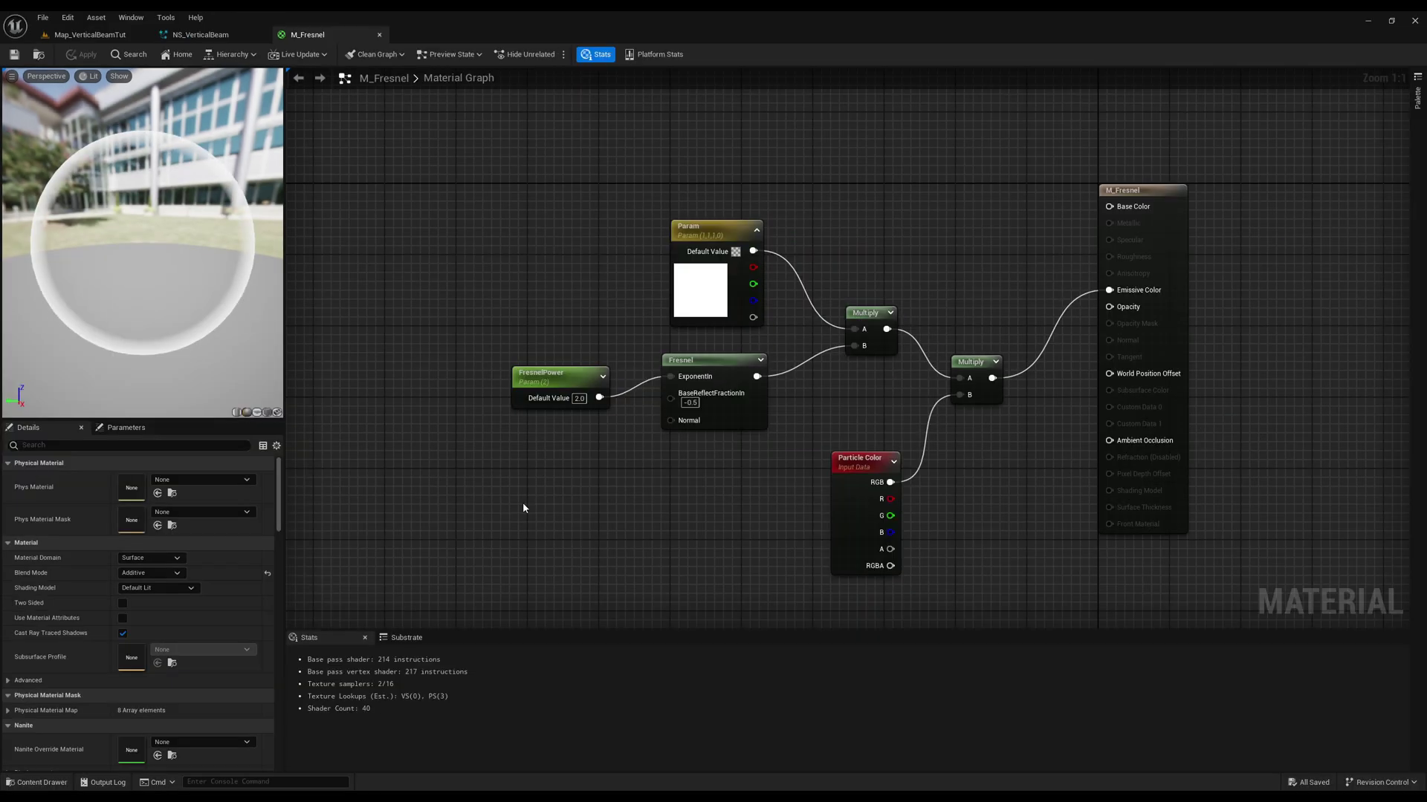
Create a material instance of M_Fresnel and assign Mi_fresnel01 as the mesh renderer material
left_click(38, 782)
right_click(271, 583)
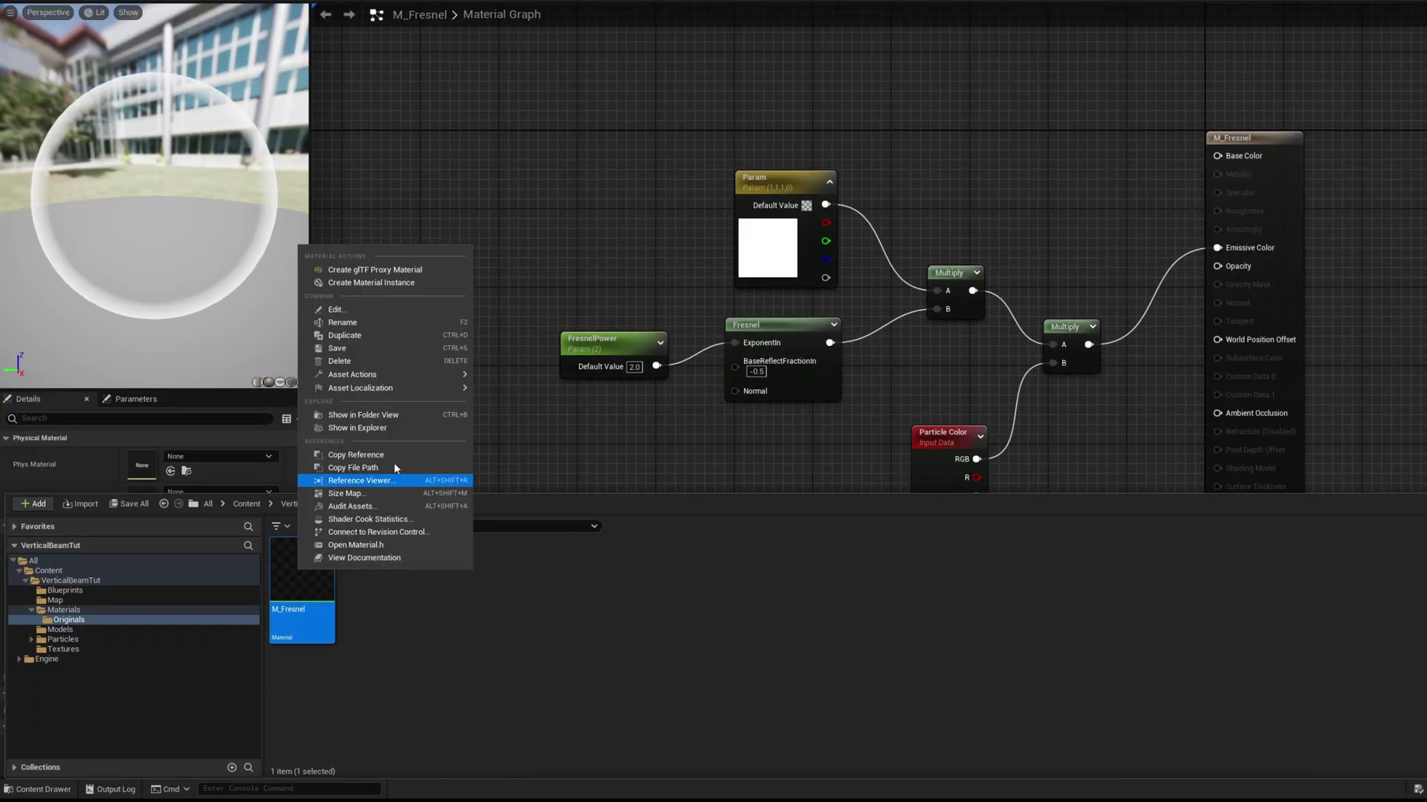
left_click(416, 283)
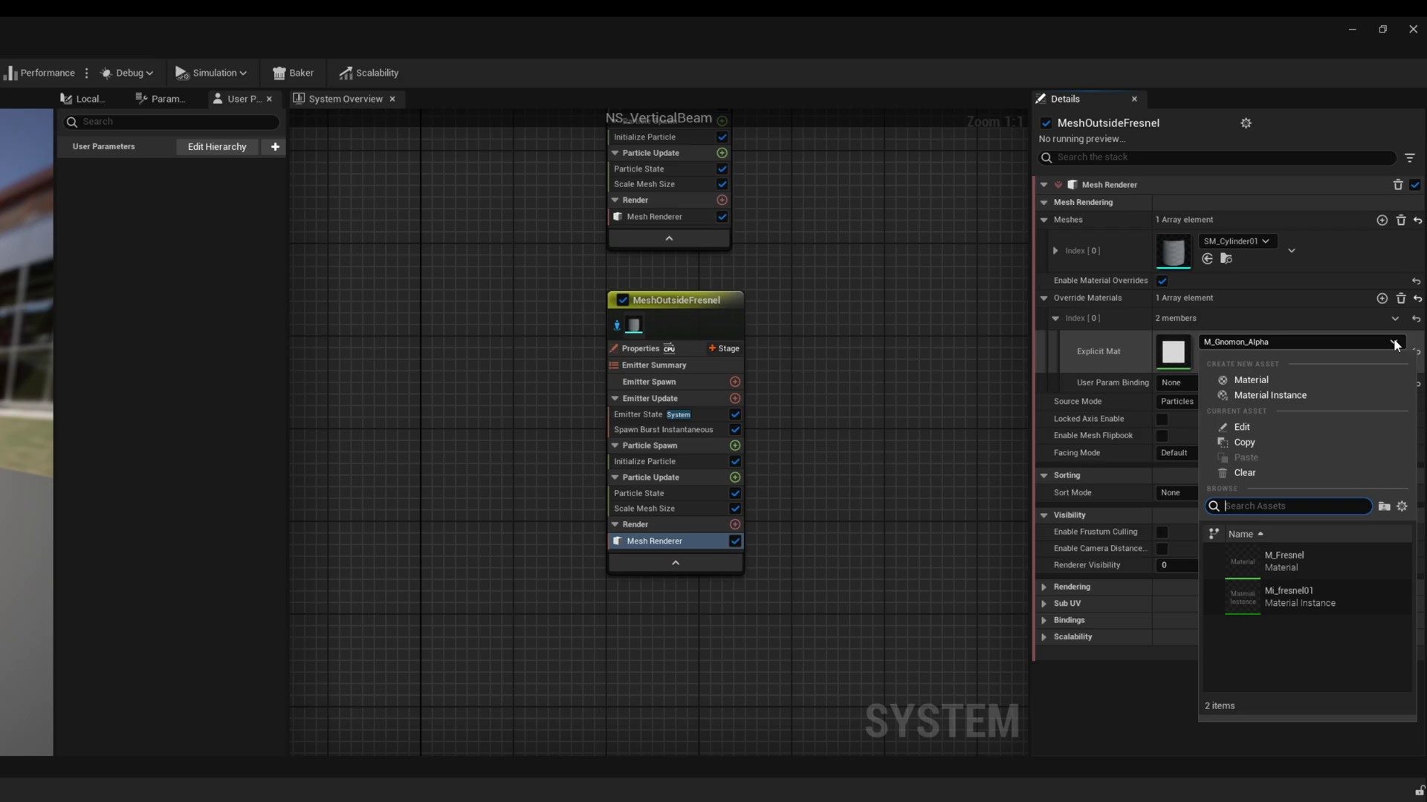
left_click(1296, 342)
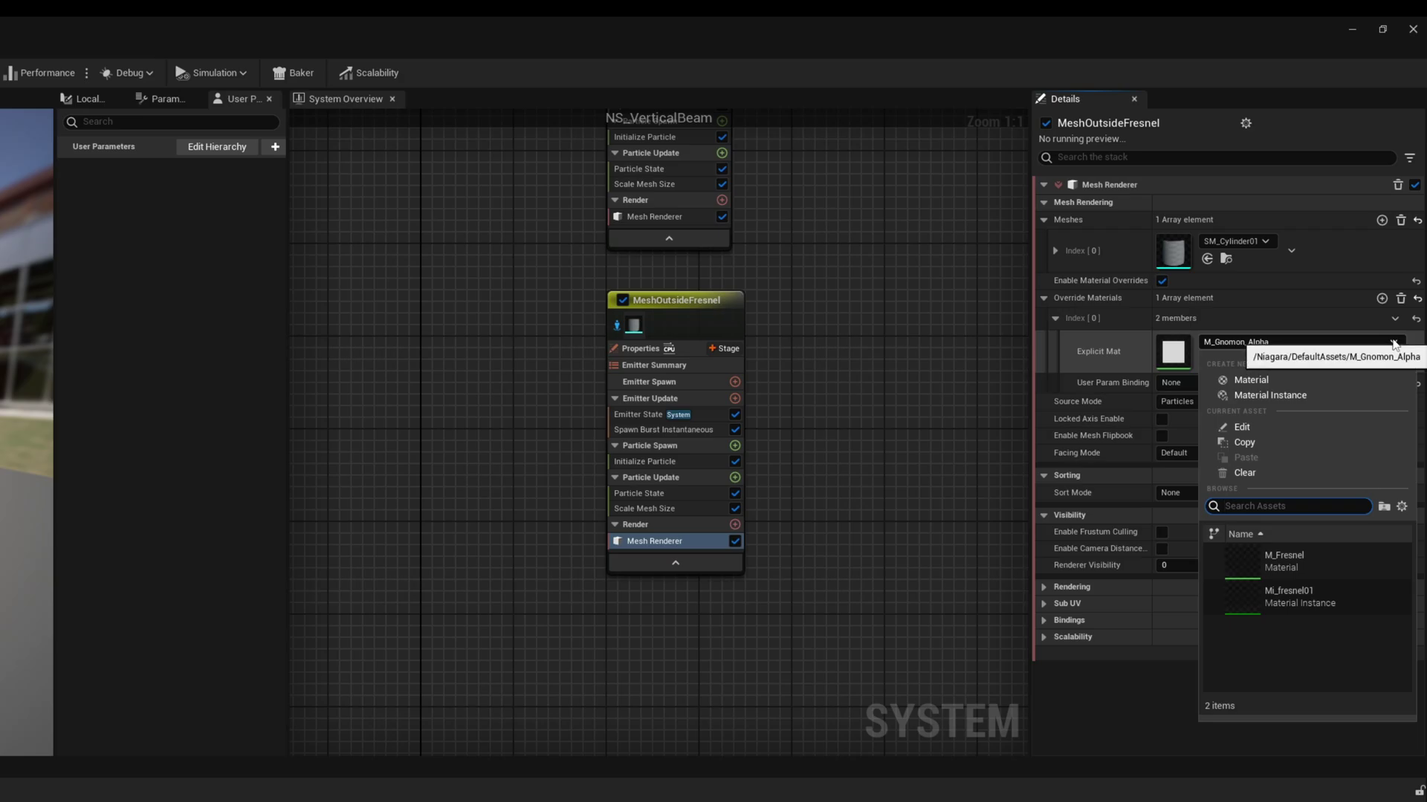
left_click(1343, 599)
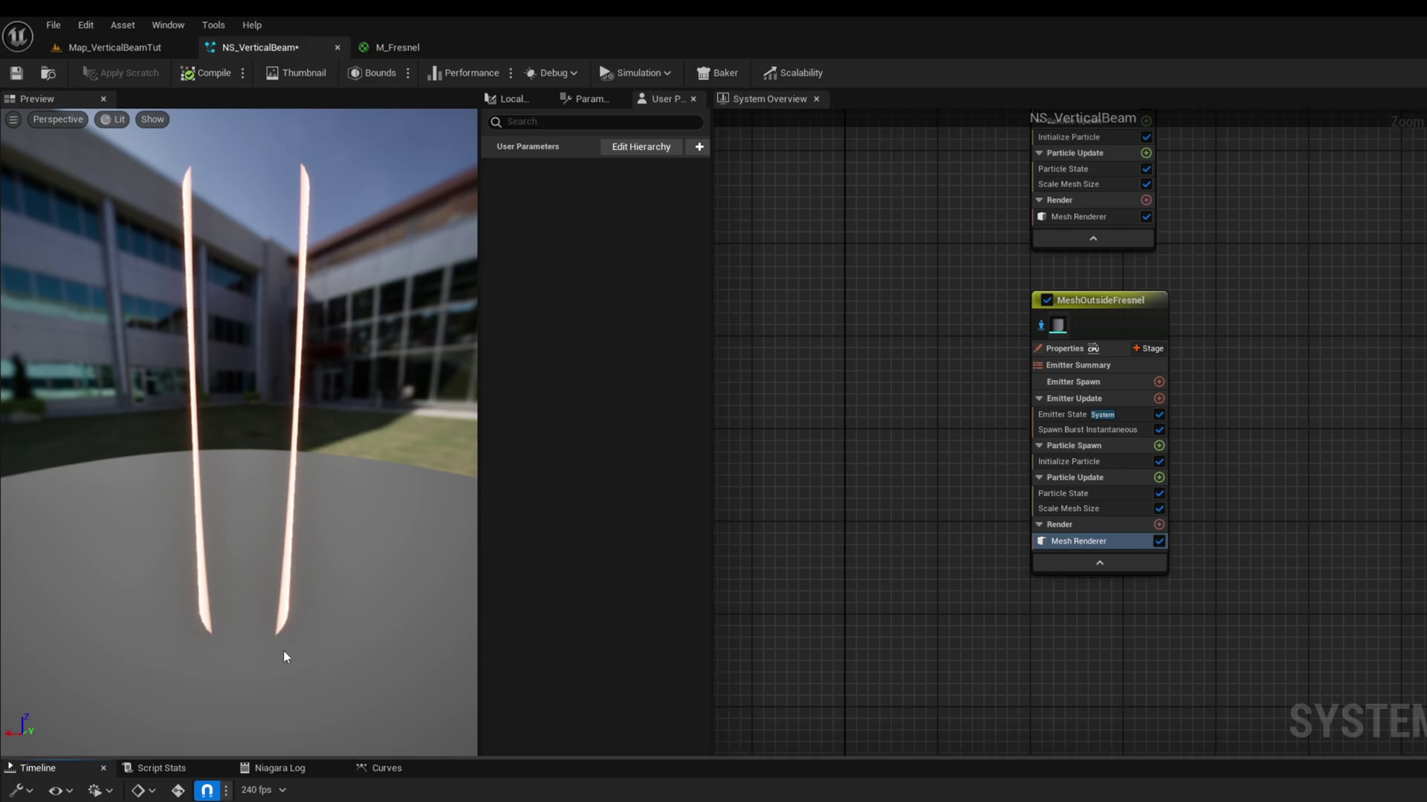
Set MeshOutsideFresnel's Initialize Particle colour to R 2000, G 200, B 50
left_click_drag(237, 372, 108, 374)
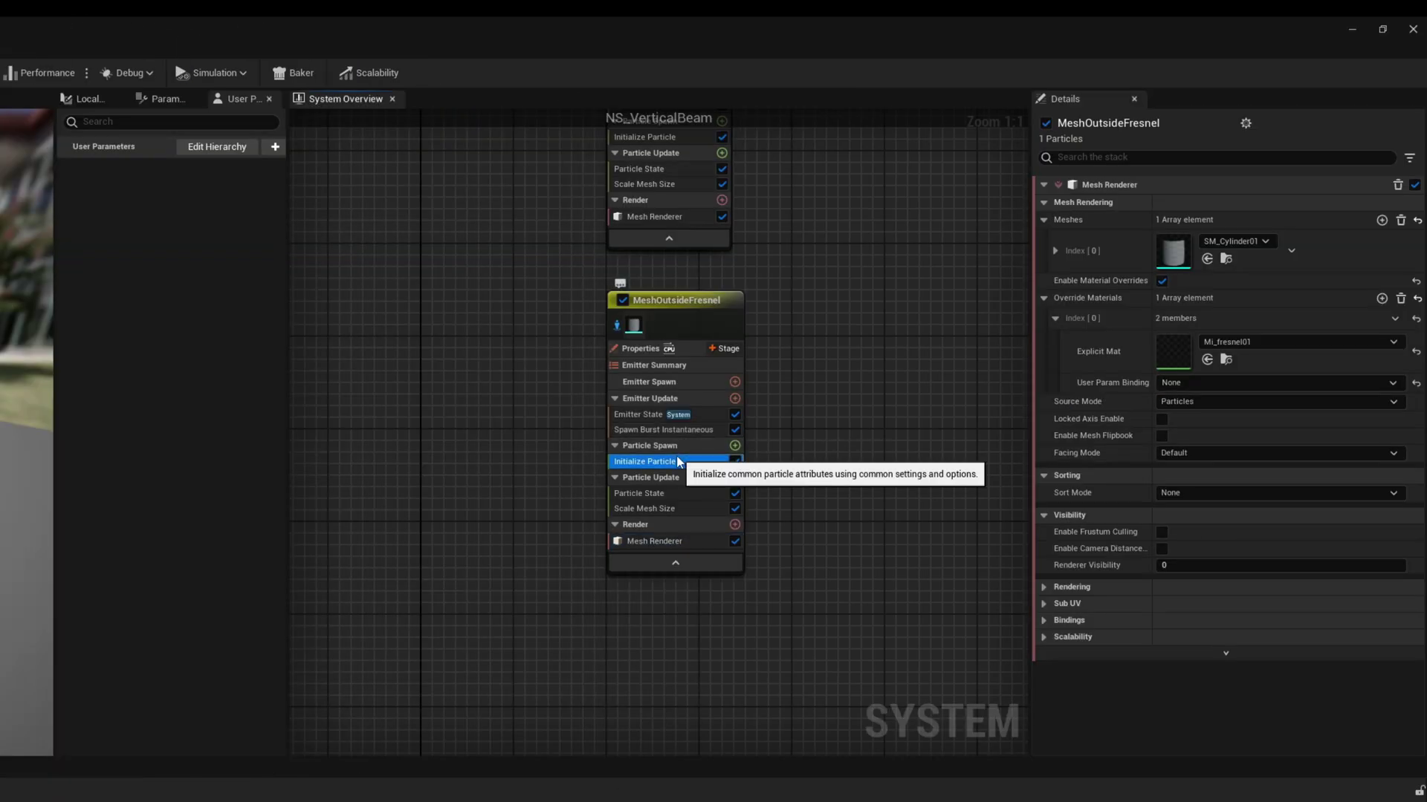
left_click(1070, 462)
left_click(1226, 301)
type("2000.0")
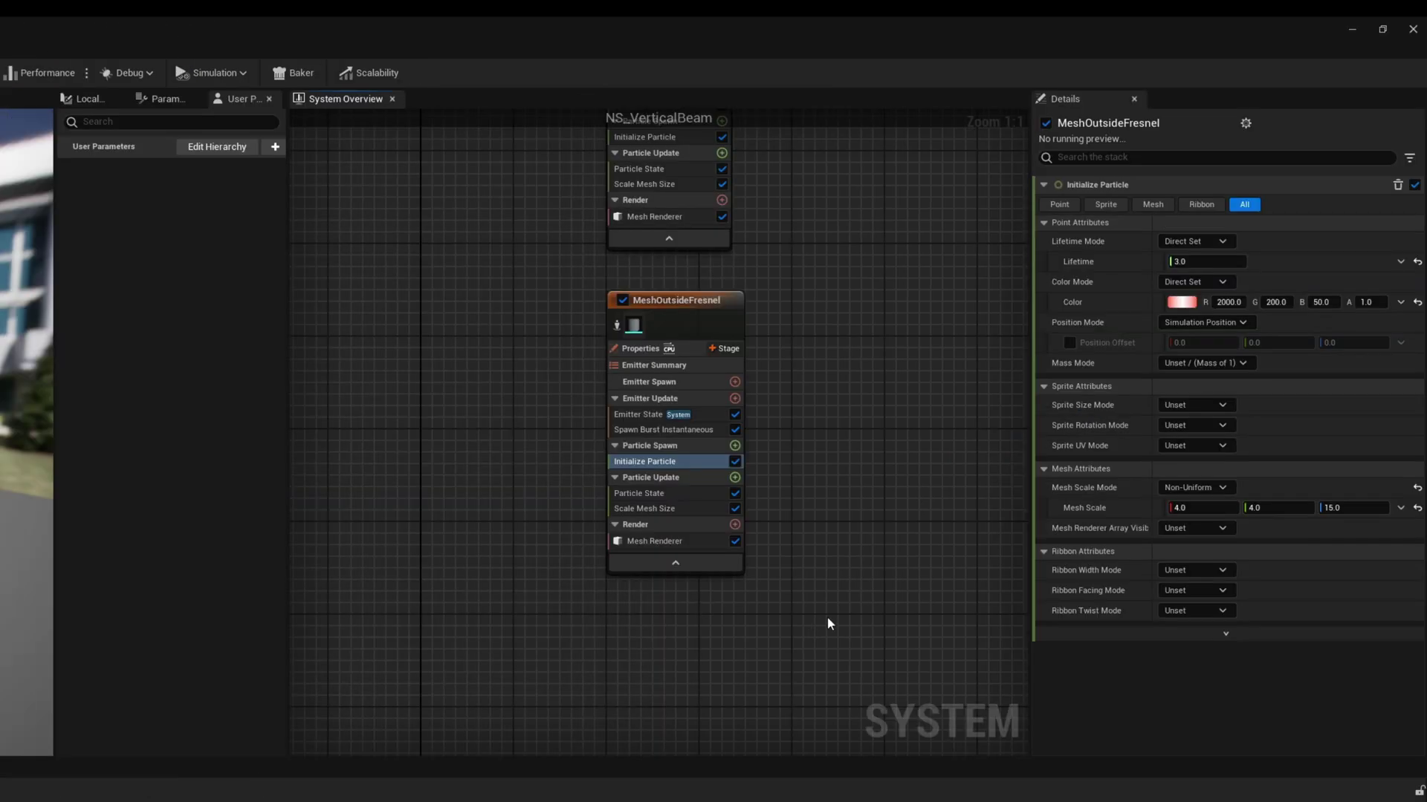
Duplicate the MeshOutsideFresnel emitter and rename the copy MeshOutsideDark
right_click_drag(1250, 618, 1049, 618)
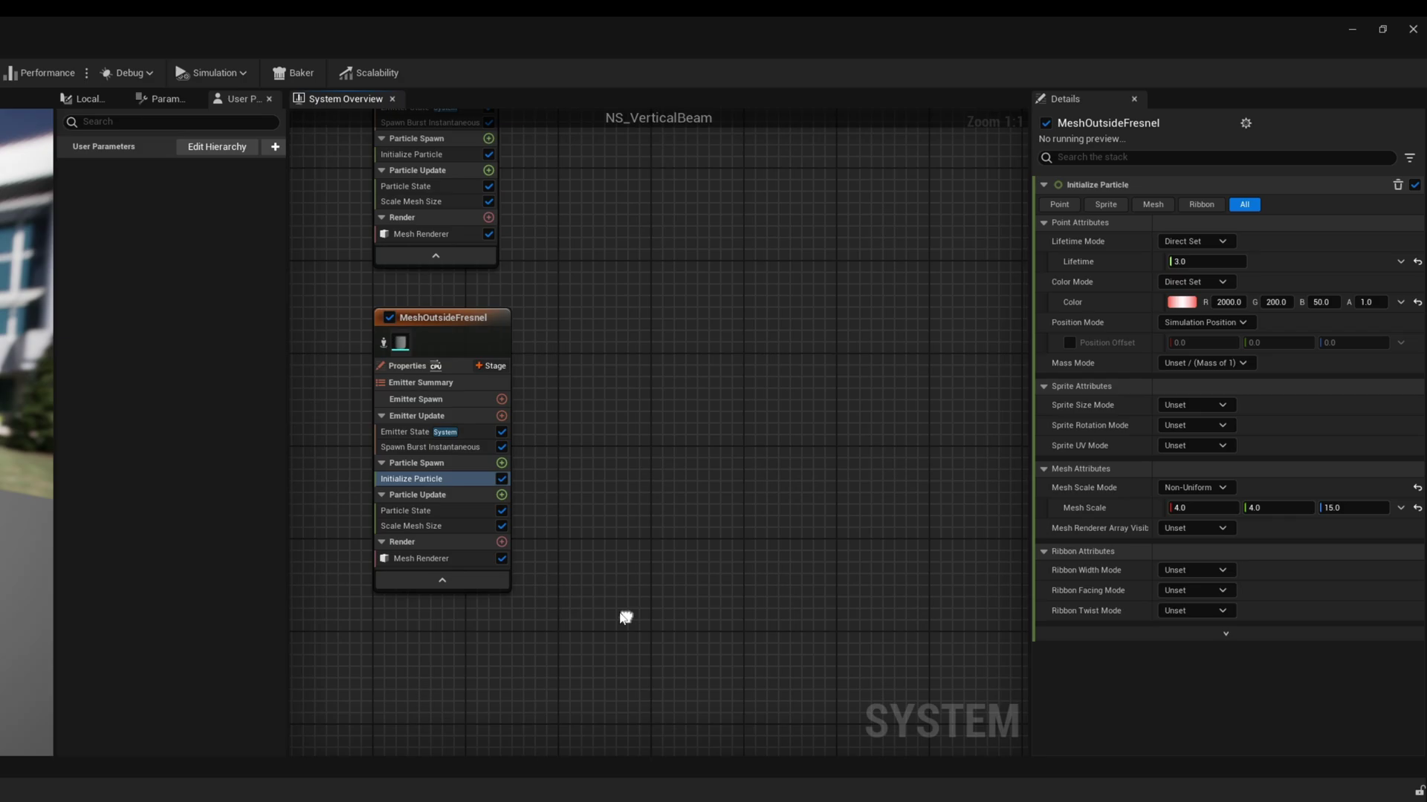
left_click(437, 320)
key("ctrl+d")
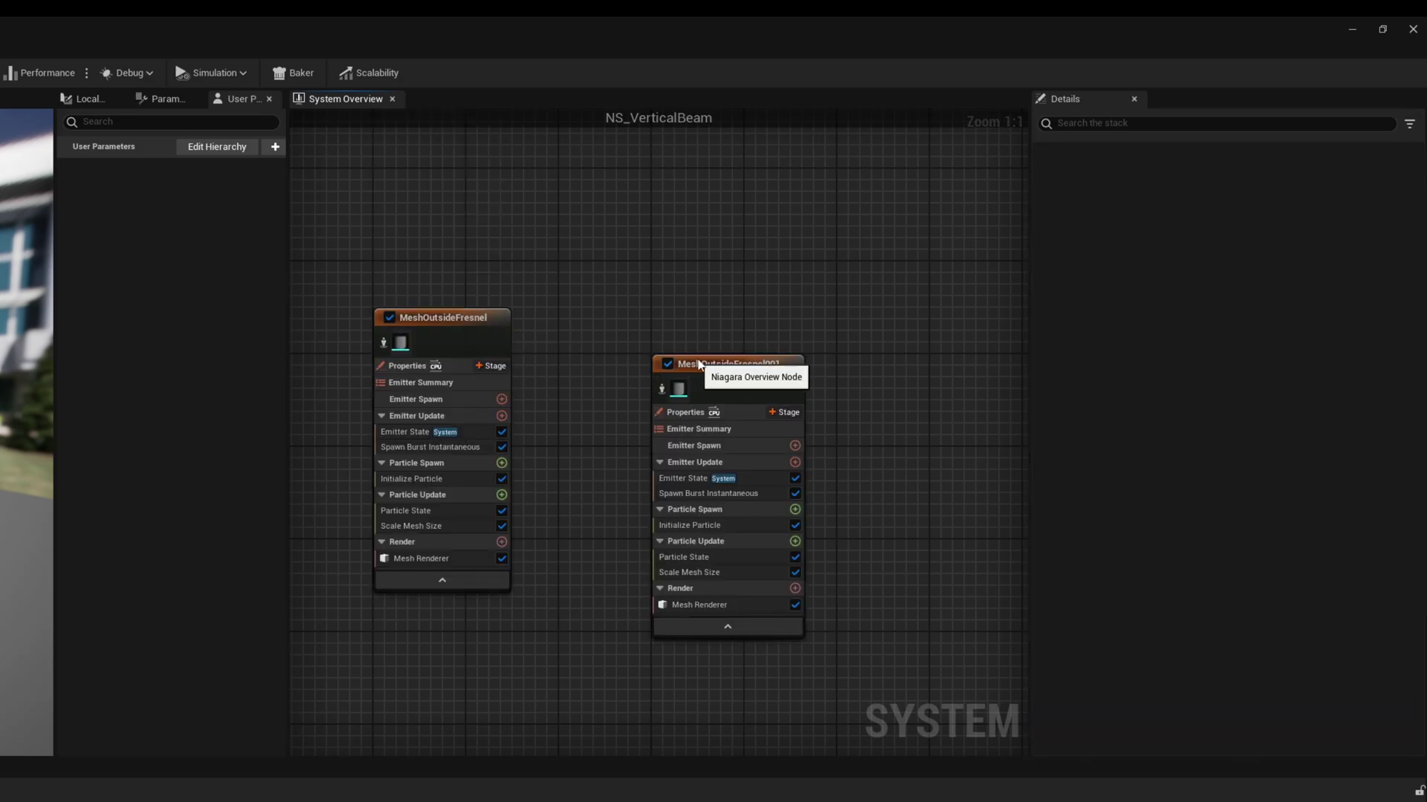
left_click_drag(709, 364, 614, 320)
double_click(661, 323)
type("MeshOutsideD")
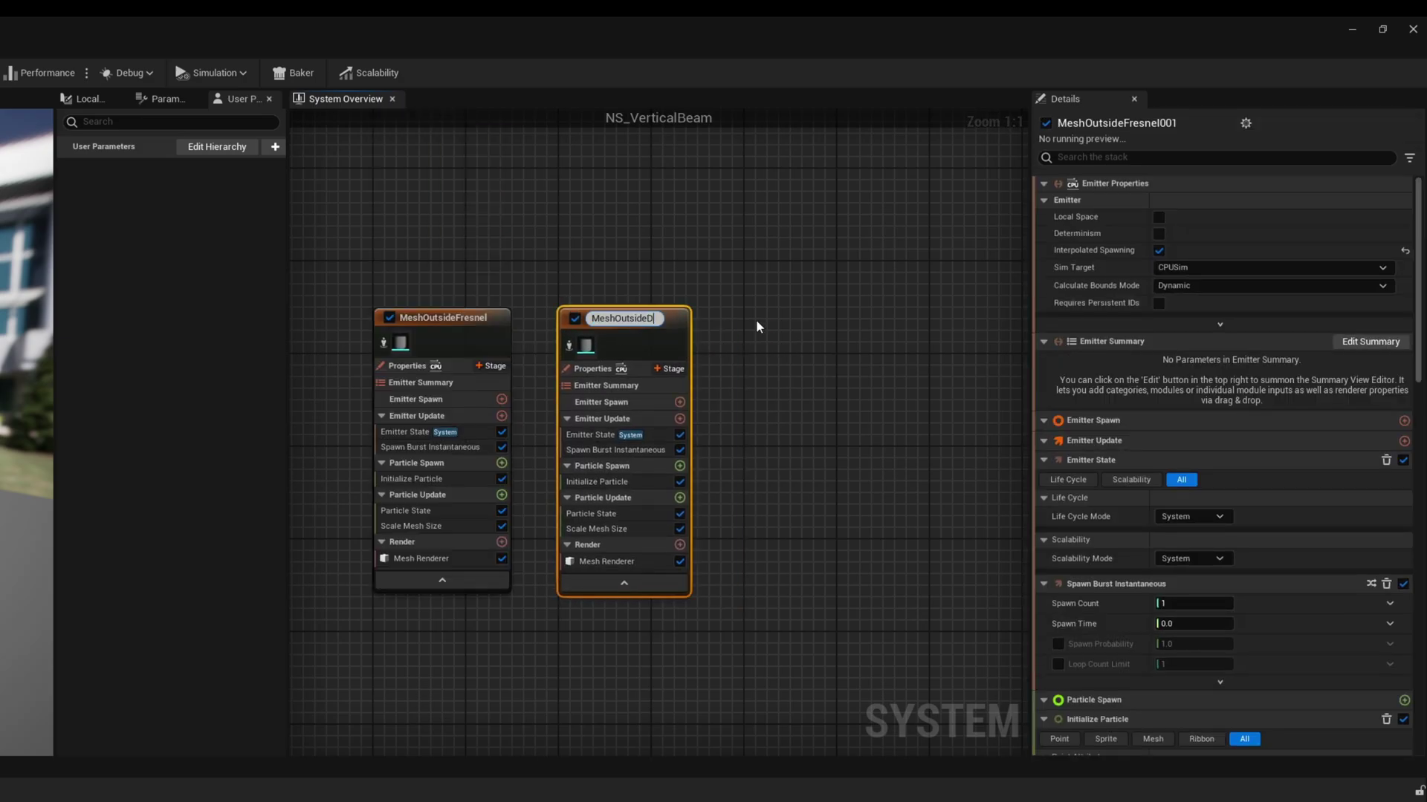
type("ark")
key("Return")
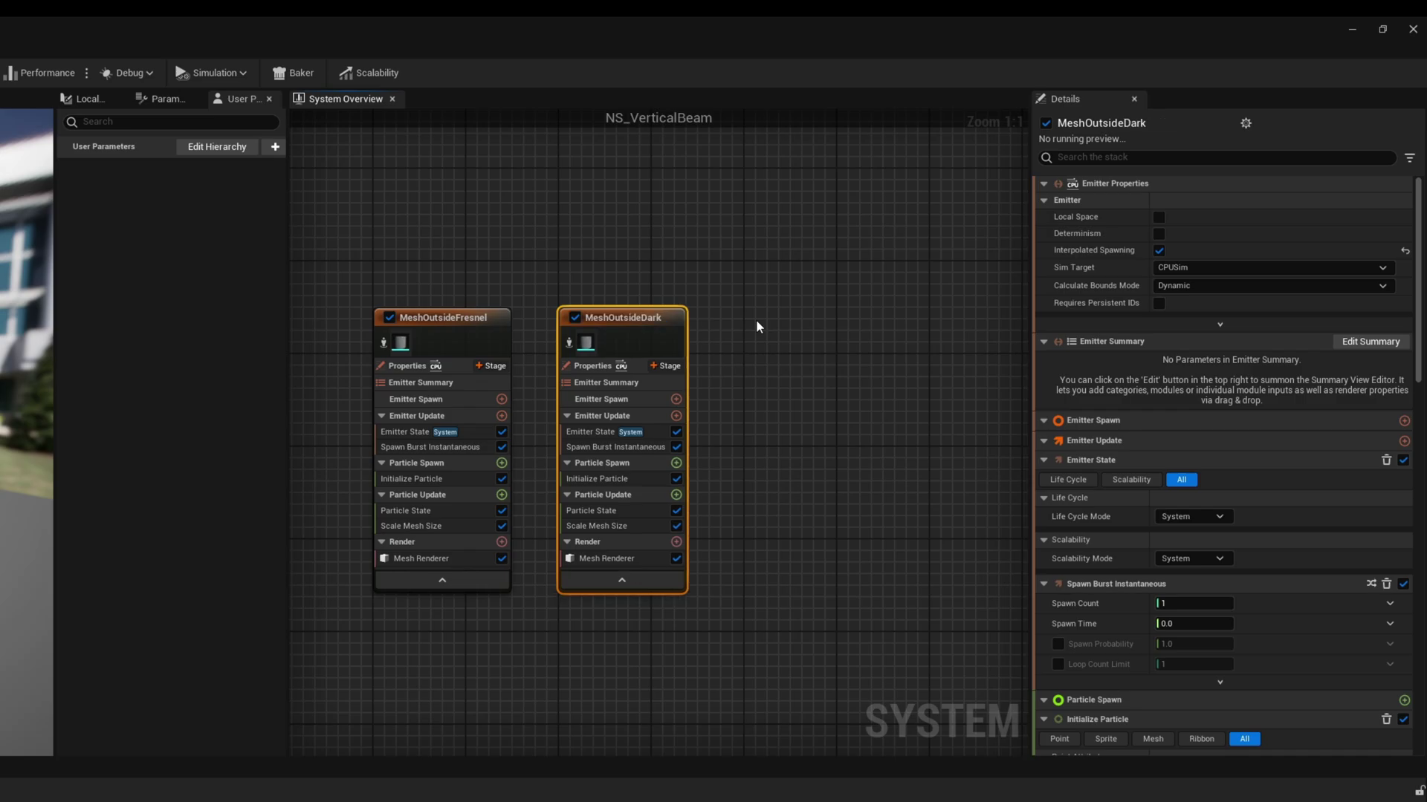
Assign M_Gnomon_Alpha as MeshOutsideDark's mesh renderer material
left_click(608, 558)
left_click(1392, 343)
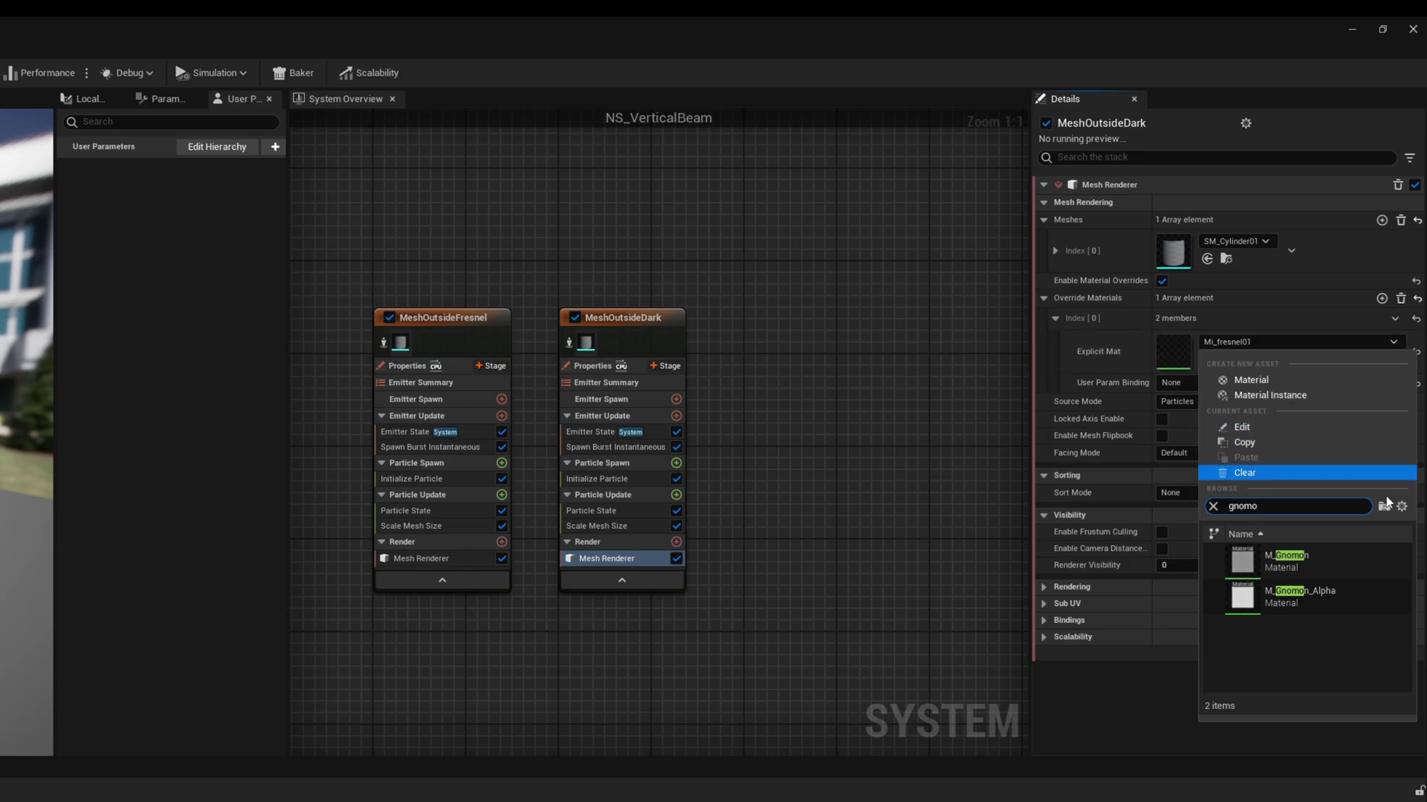
left_click(1341, 591)
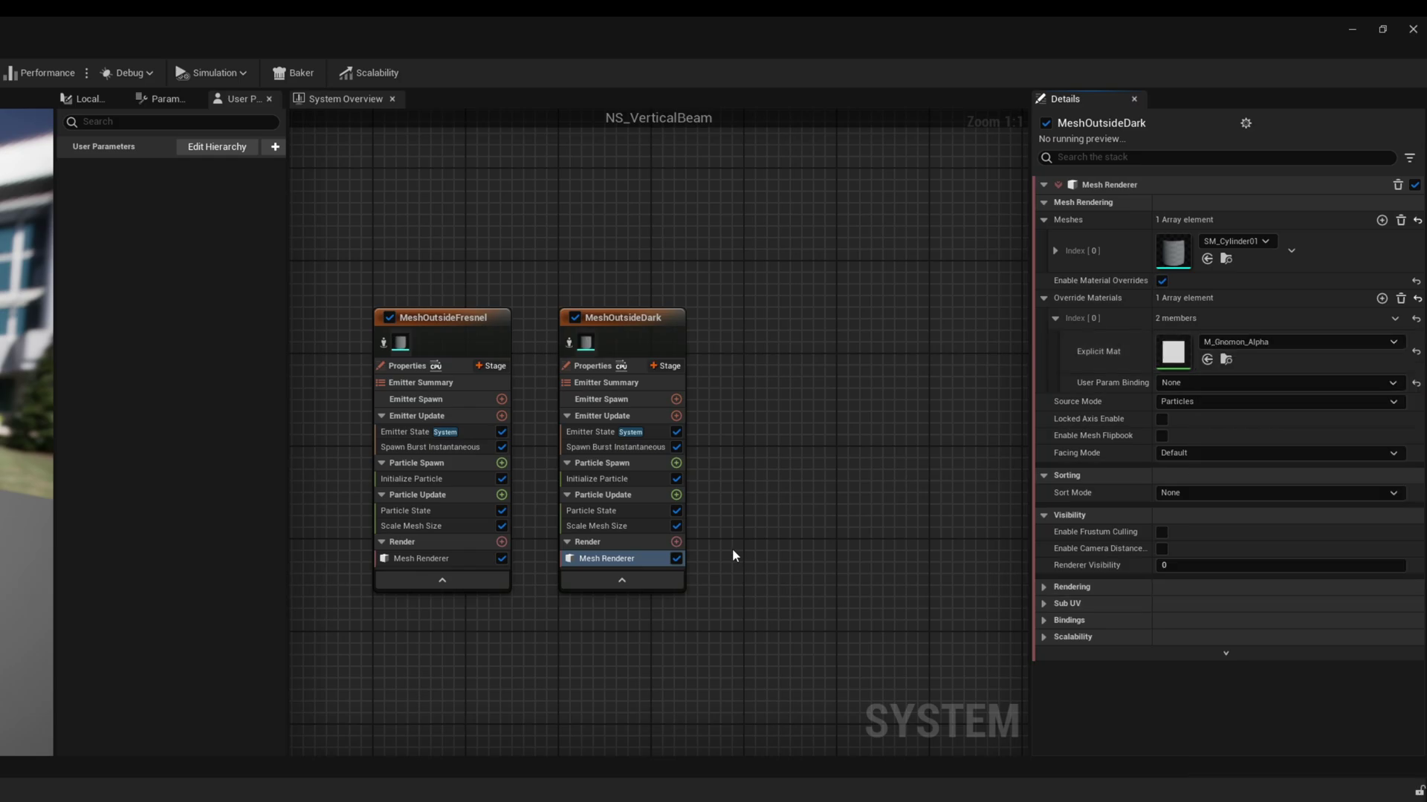
left_click(595, 480)
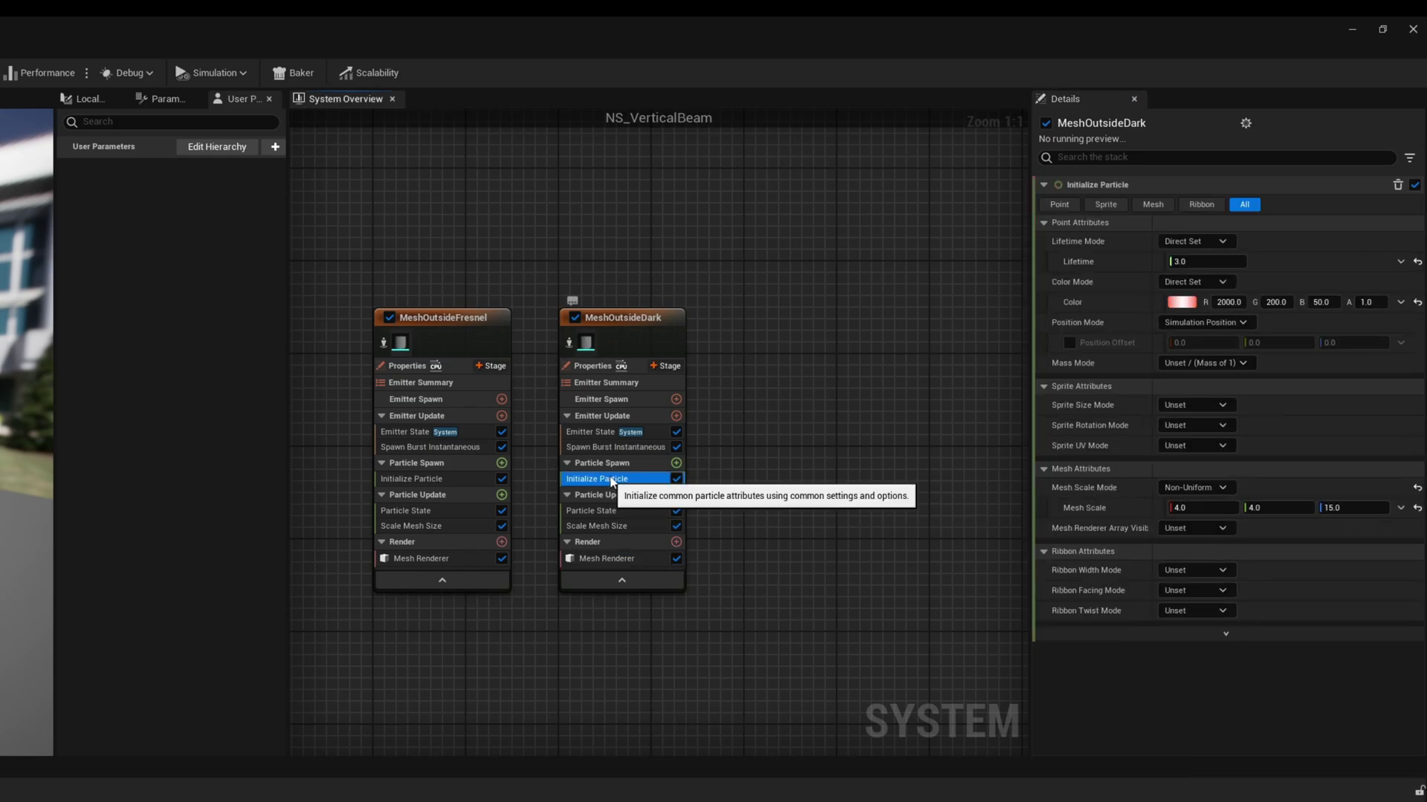
Zero MeshOutsideDark's red colour, set mesh scale X and Y to 3.9, and expand the renderer's Rendering settings for Sort Order Hint -1
left_click(1231, 302)
type("0")
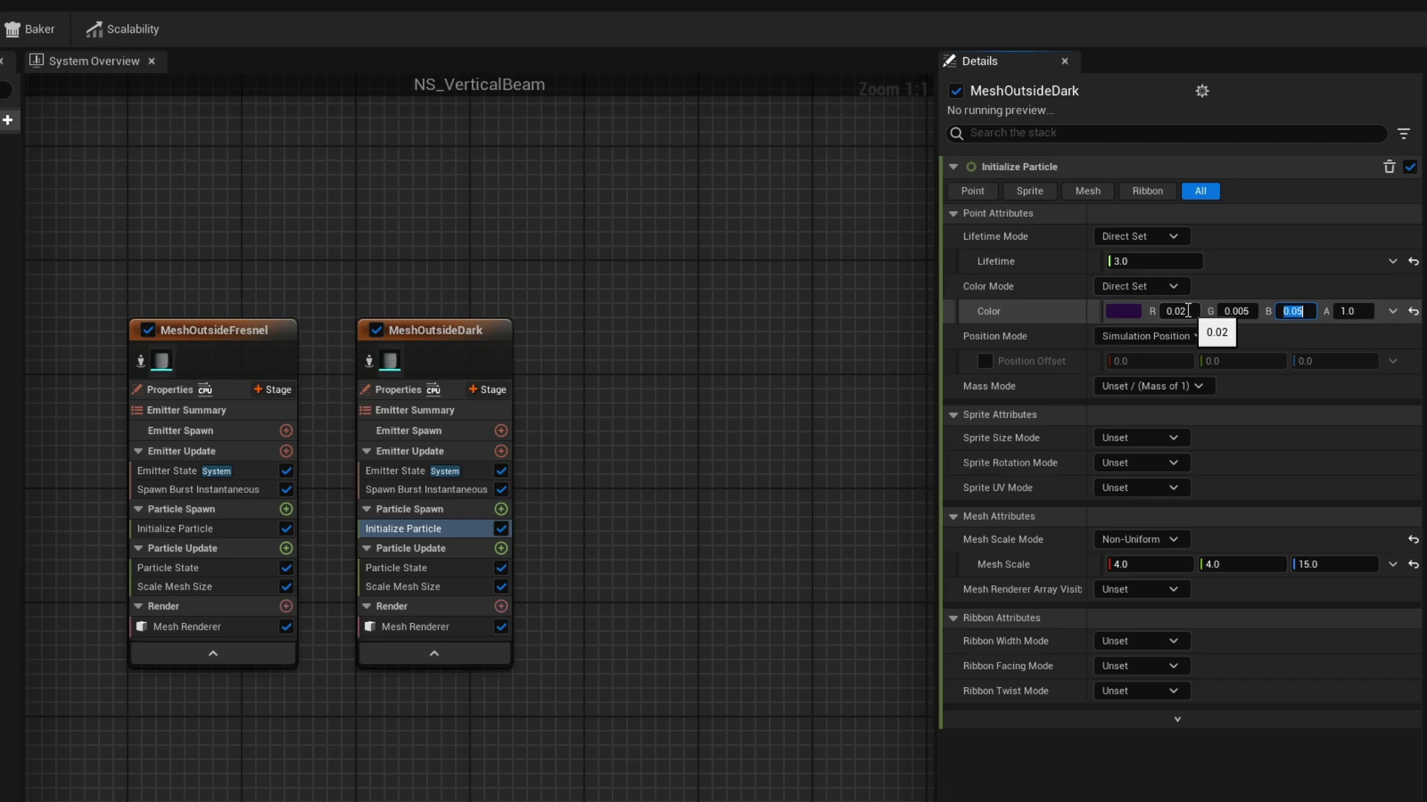
left_click(1157, 564)
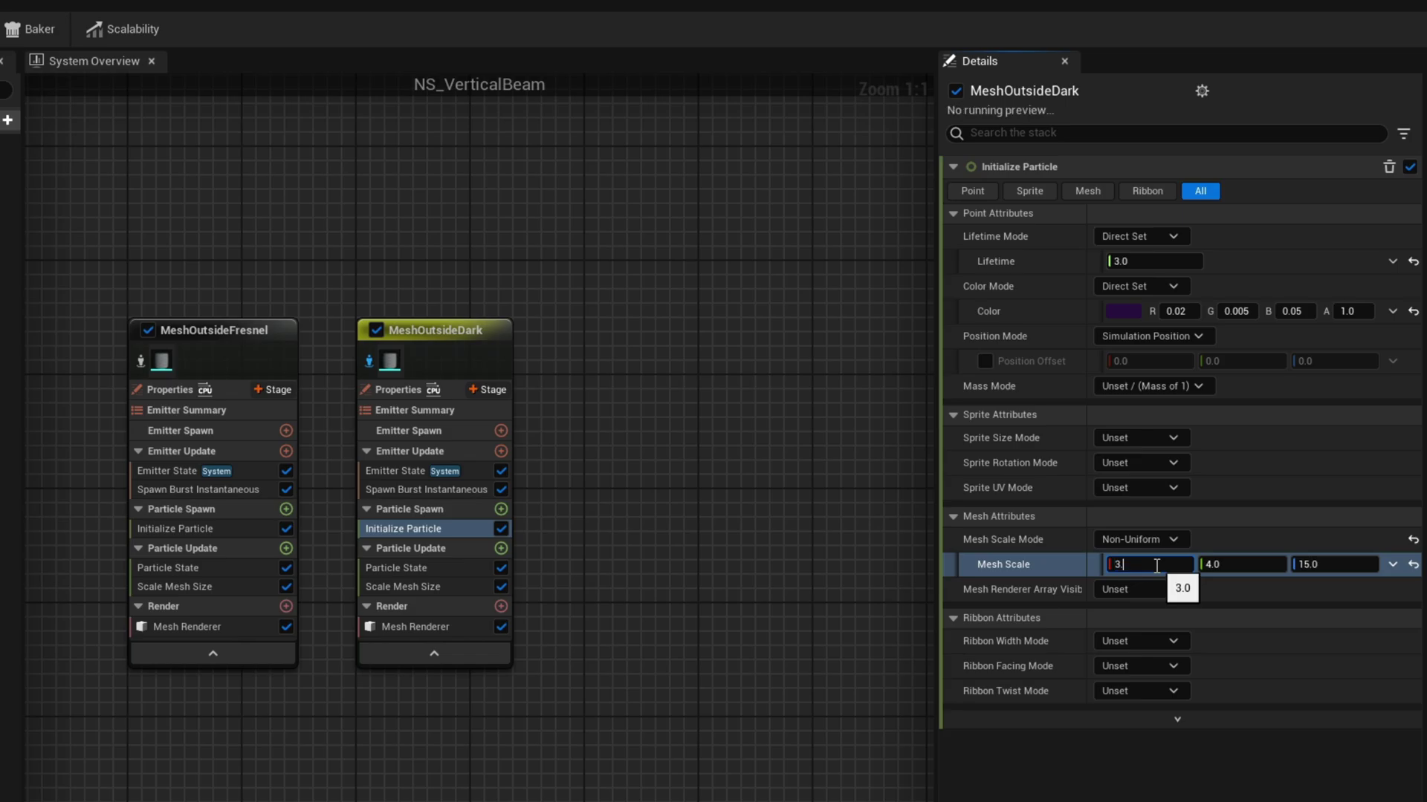
key("Tab")
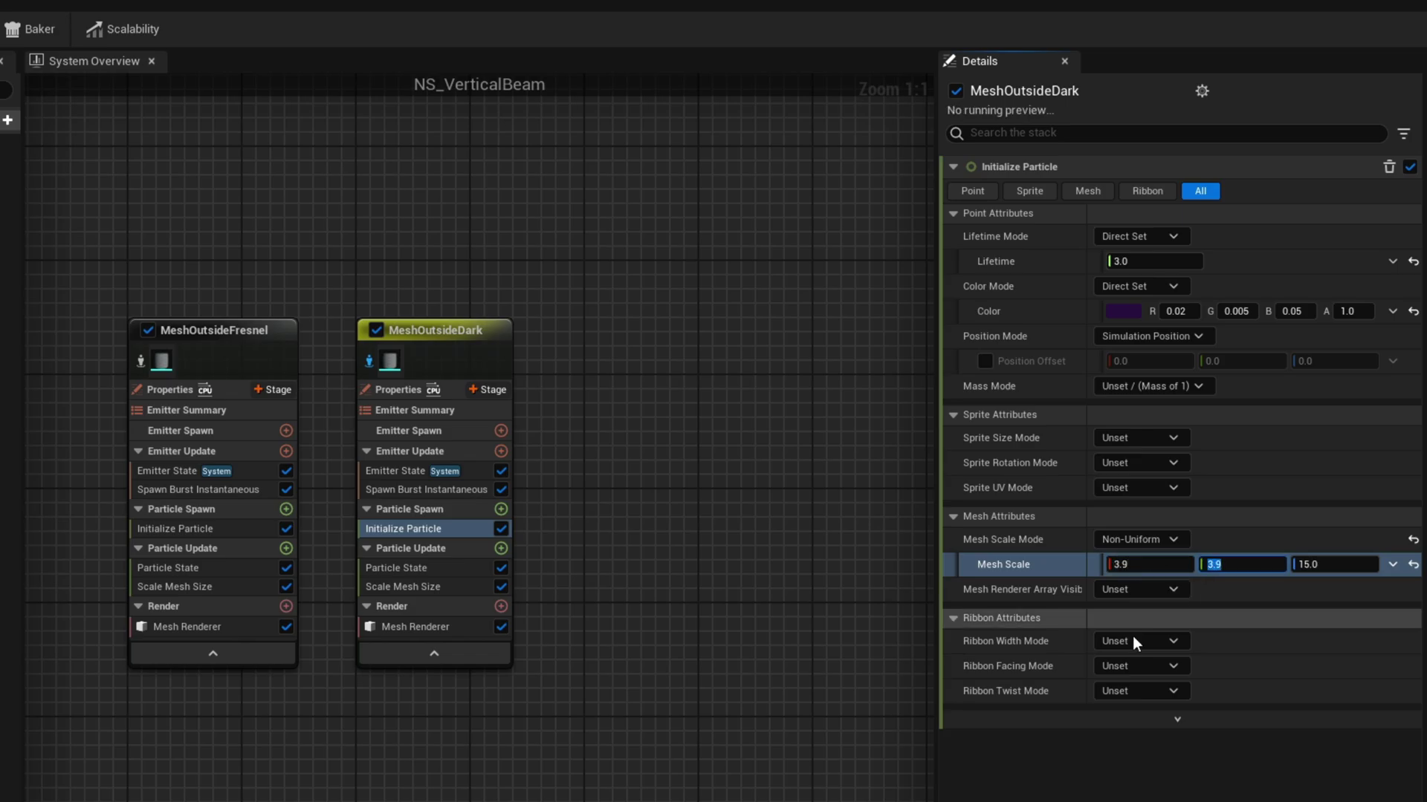
left_click(406, 633)
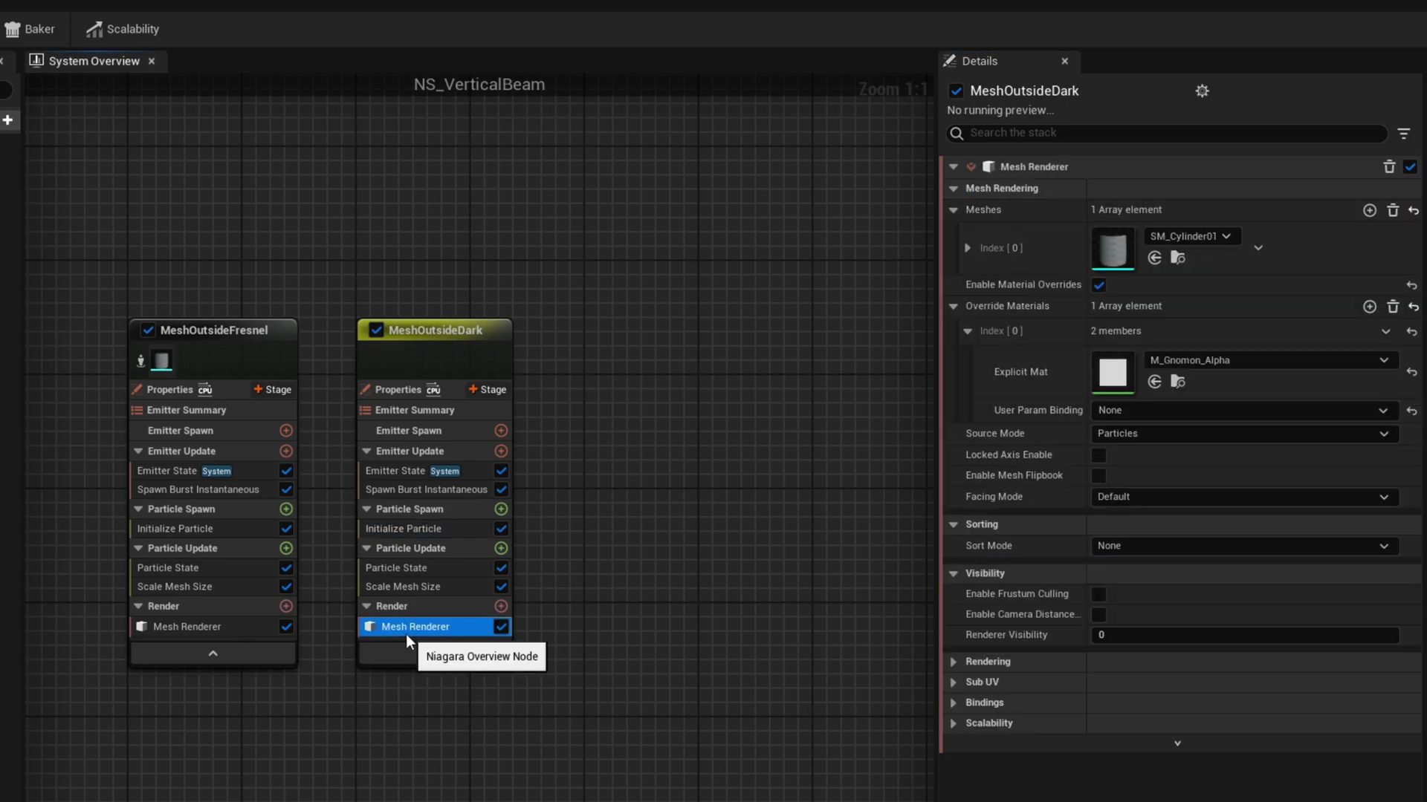
left_click(951, 663)
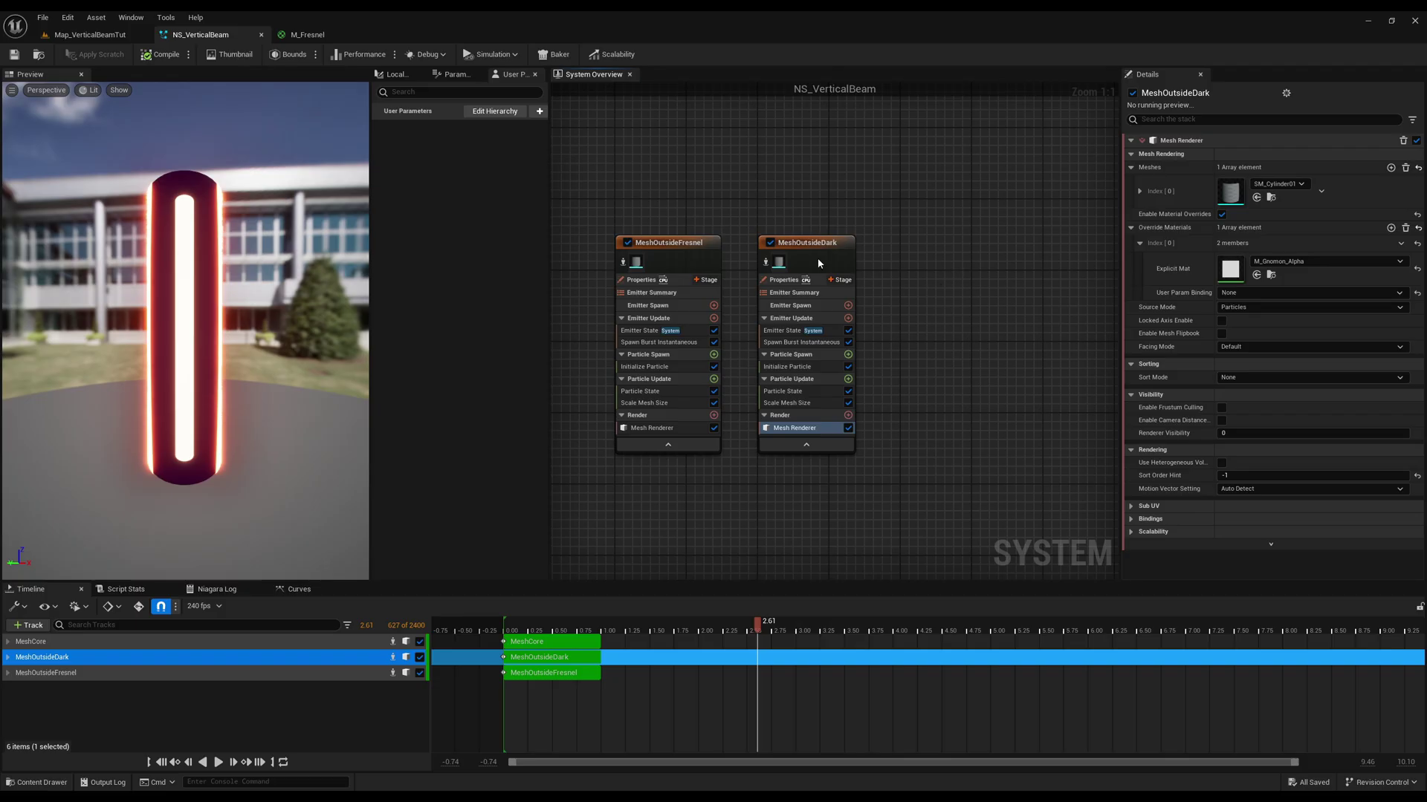
Duplicate MeshOutsideDark and rename the copy MeshOutsideVoronoi1
left_click(832, 259)
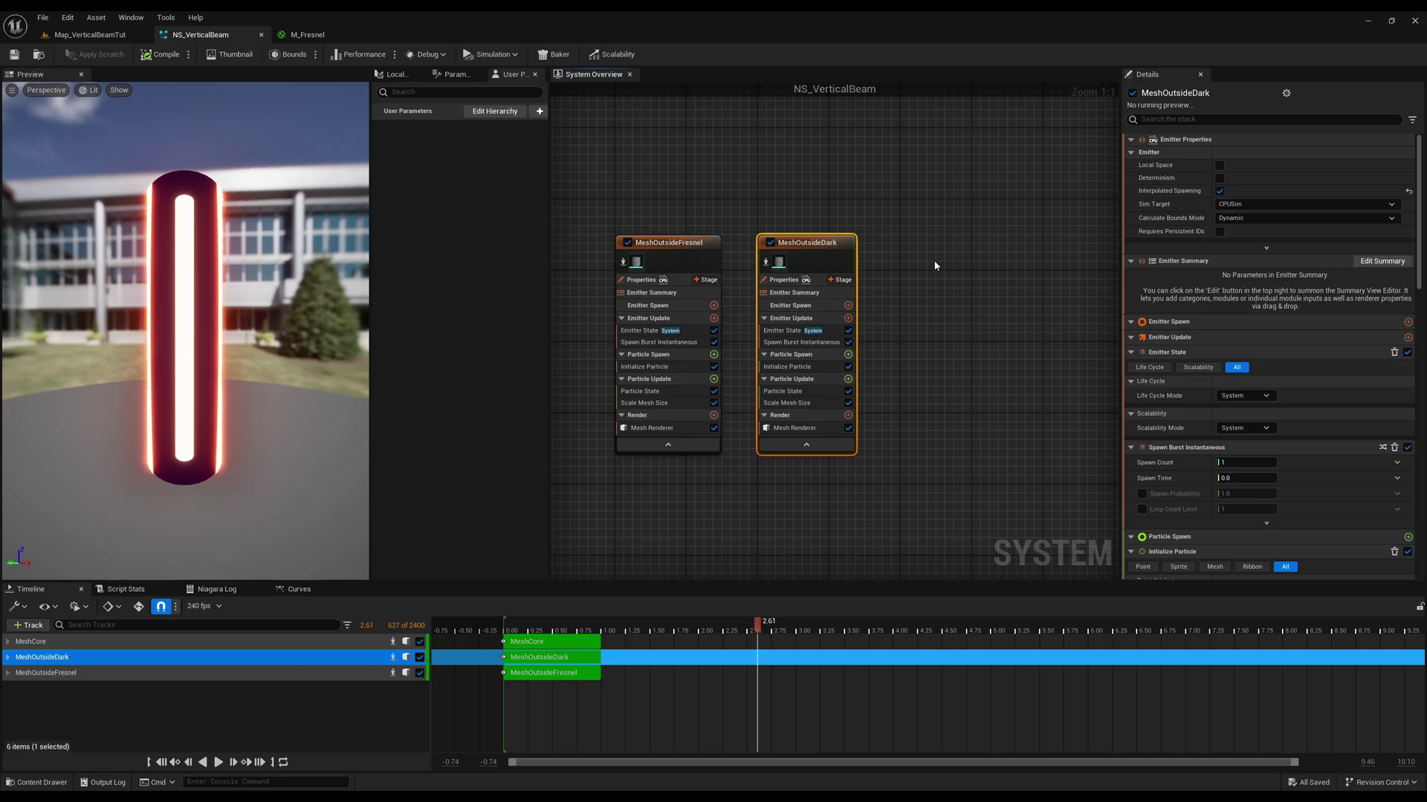
key("ctrl+d")
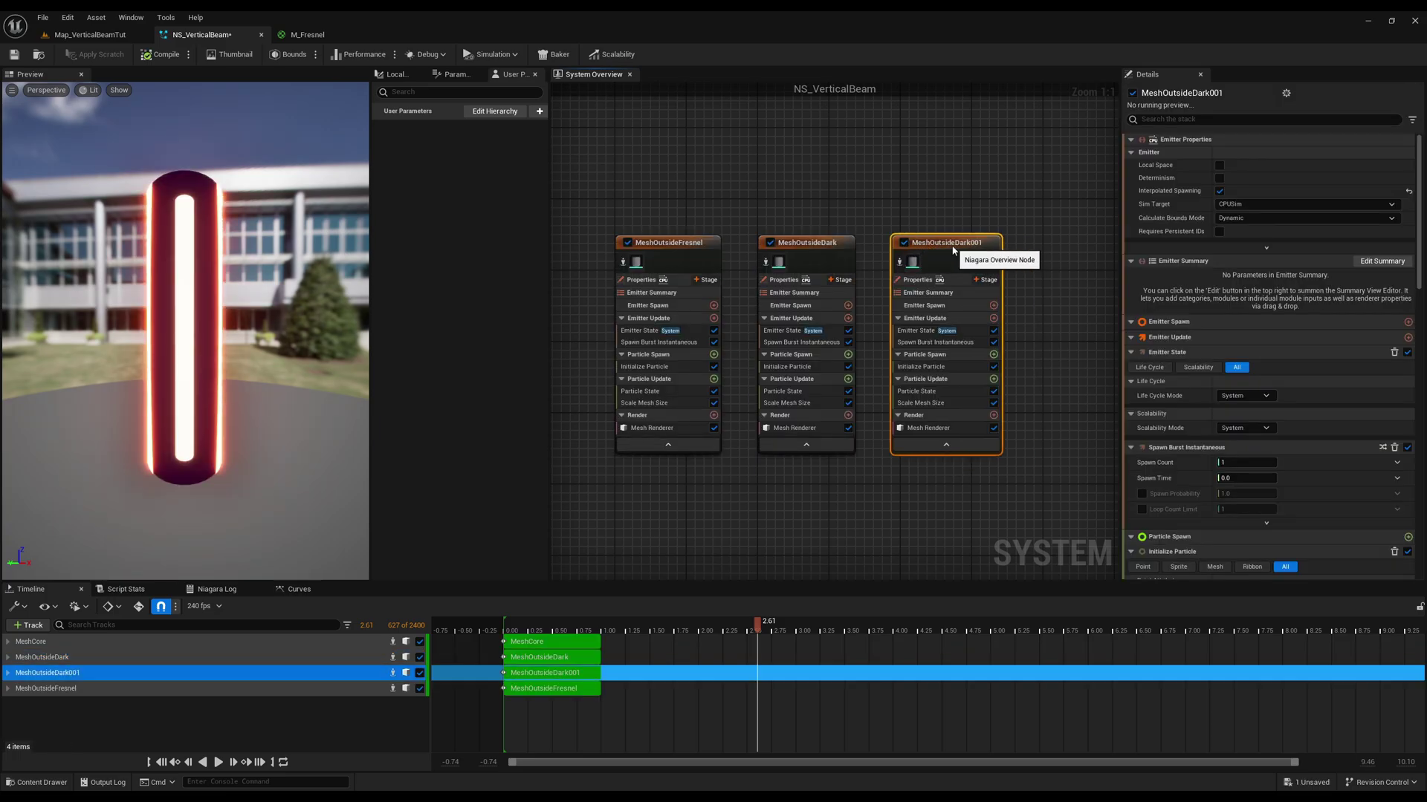
double_click(954, 251)
type("Voronoi1")
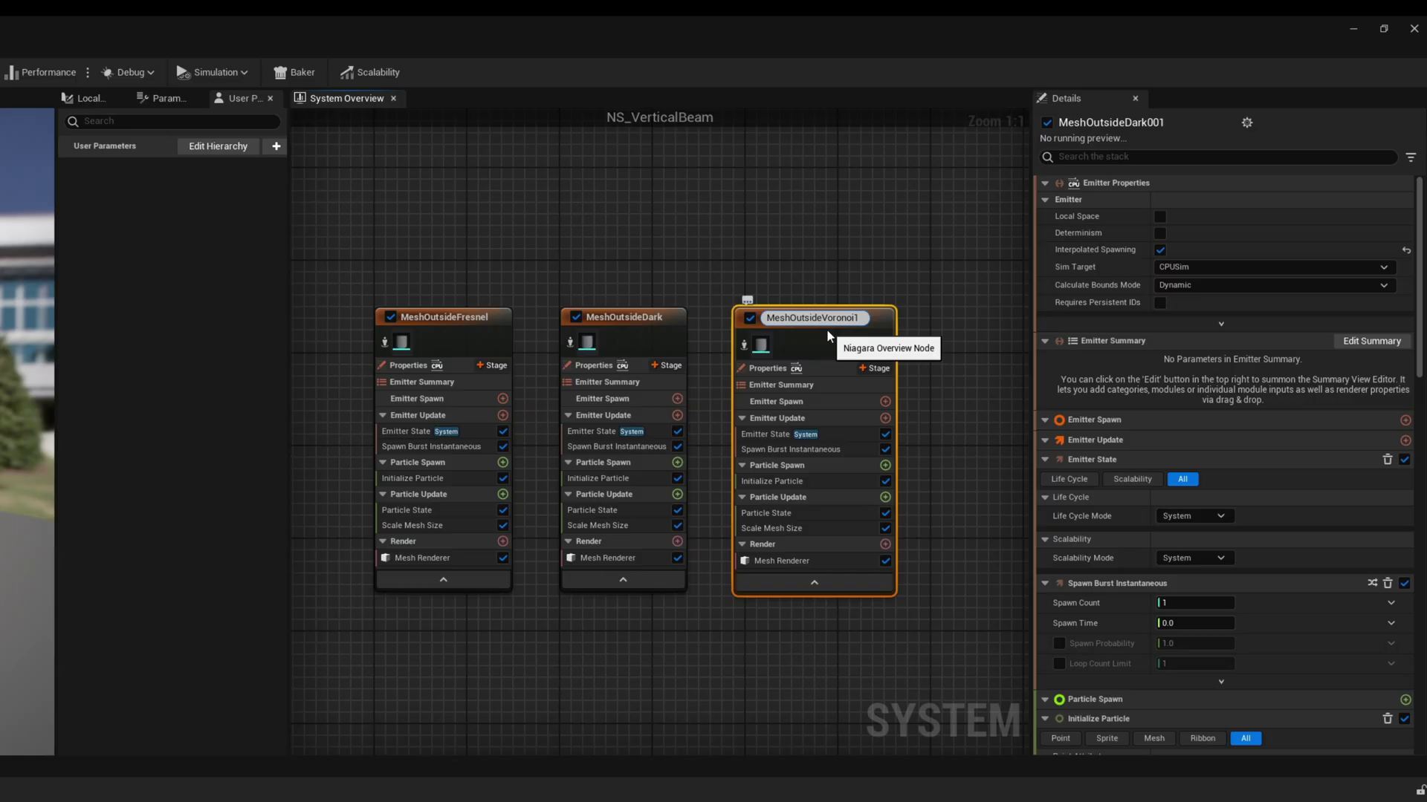
key("Return")
Create a new material named M_Voronoi in the Content Drawer and open it
left_click(35, 781)
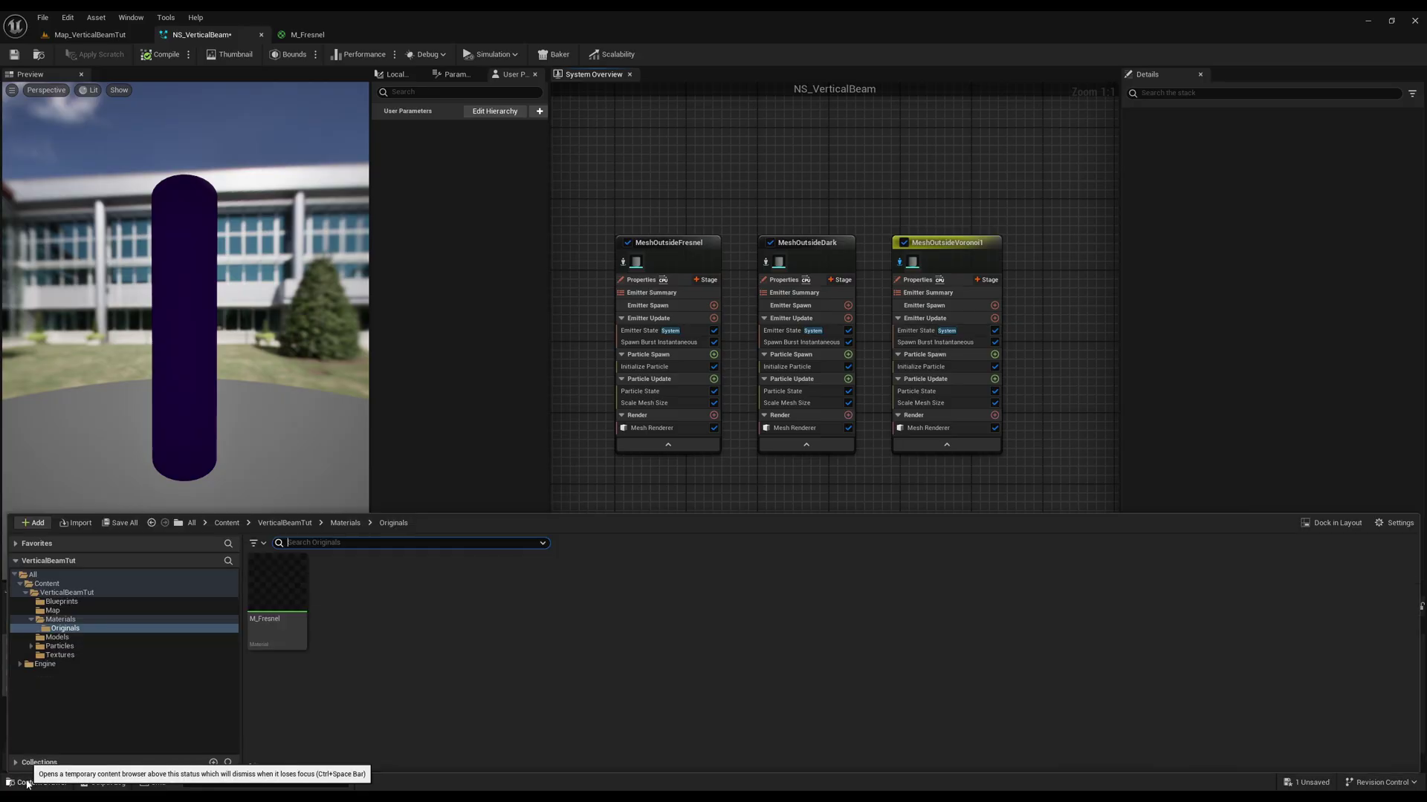
right_click(375, 615)
mouse_move(401, 594)
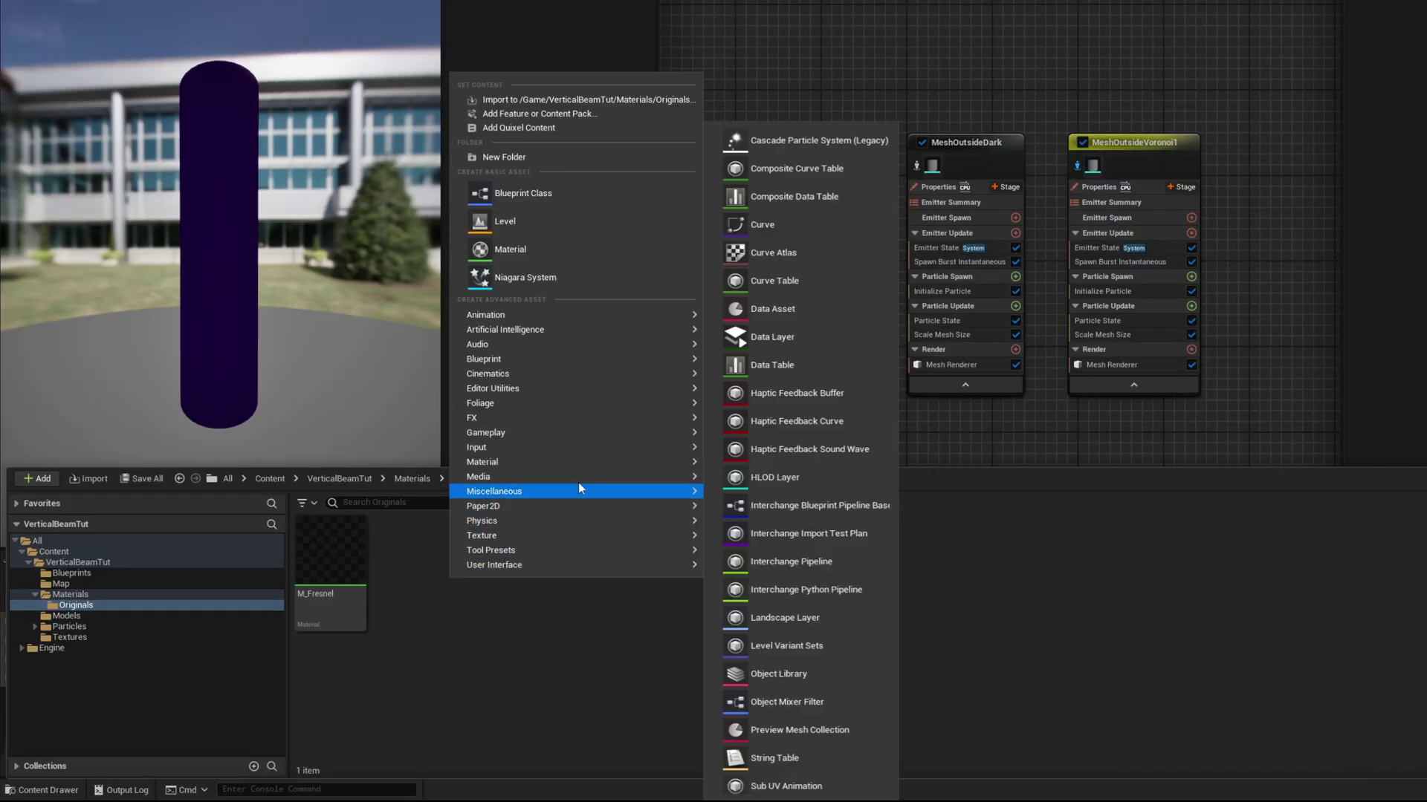
mouse_move(599, 457)
left_click(752, 471)
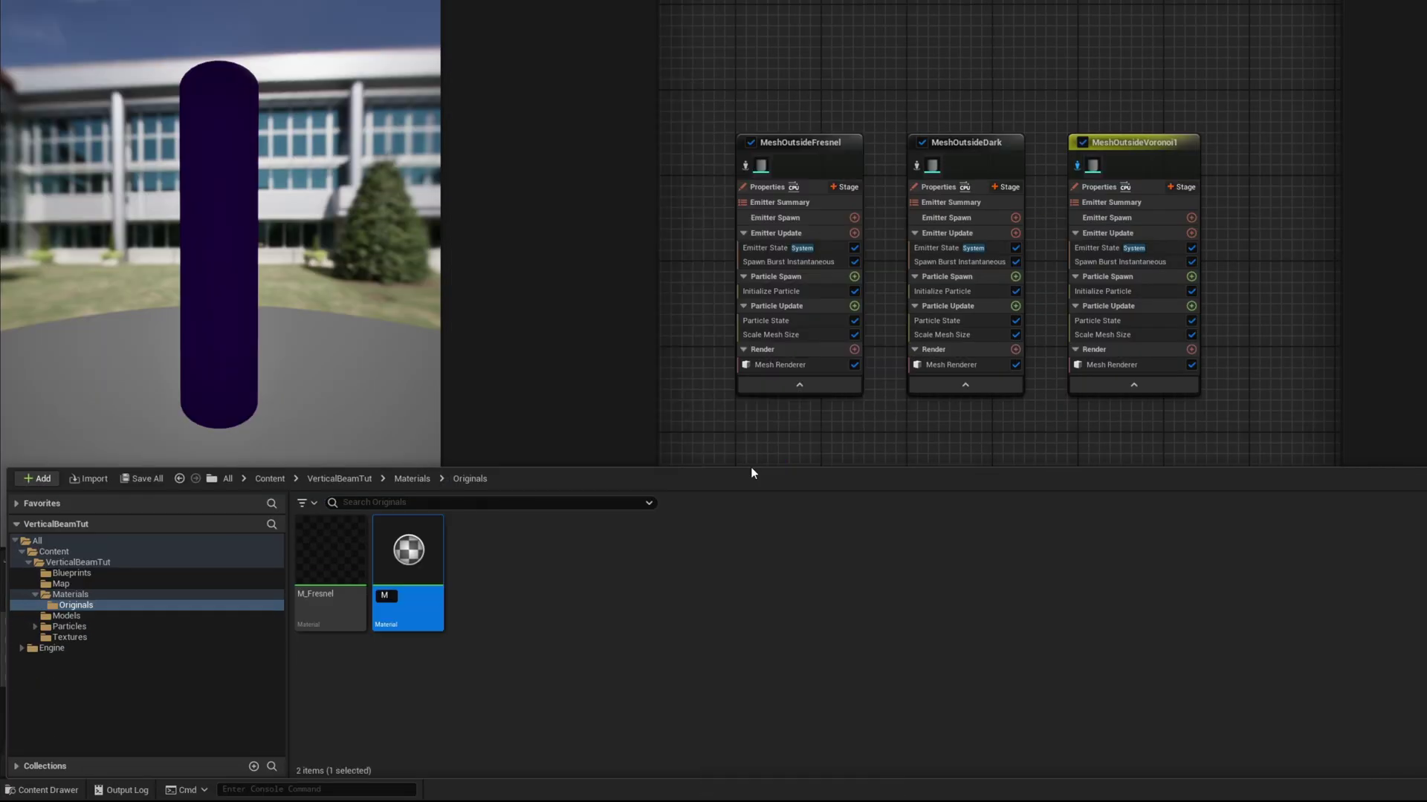
type("M_Voronoi")
key("Return")
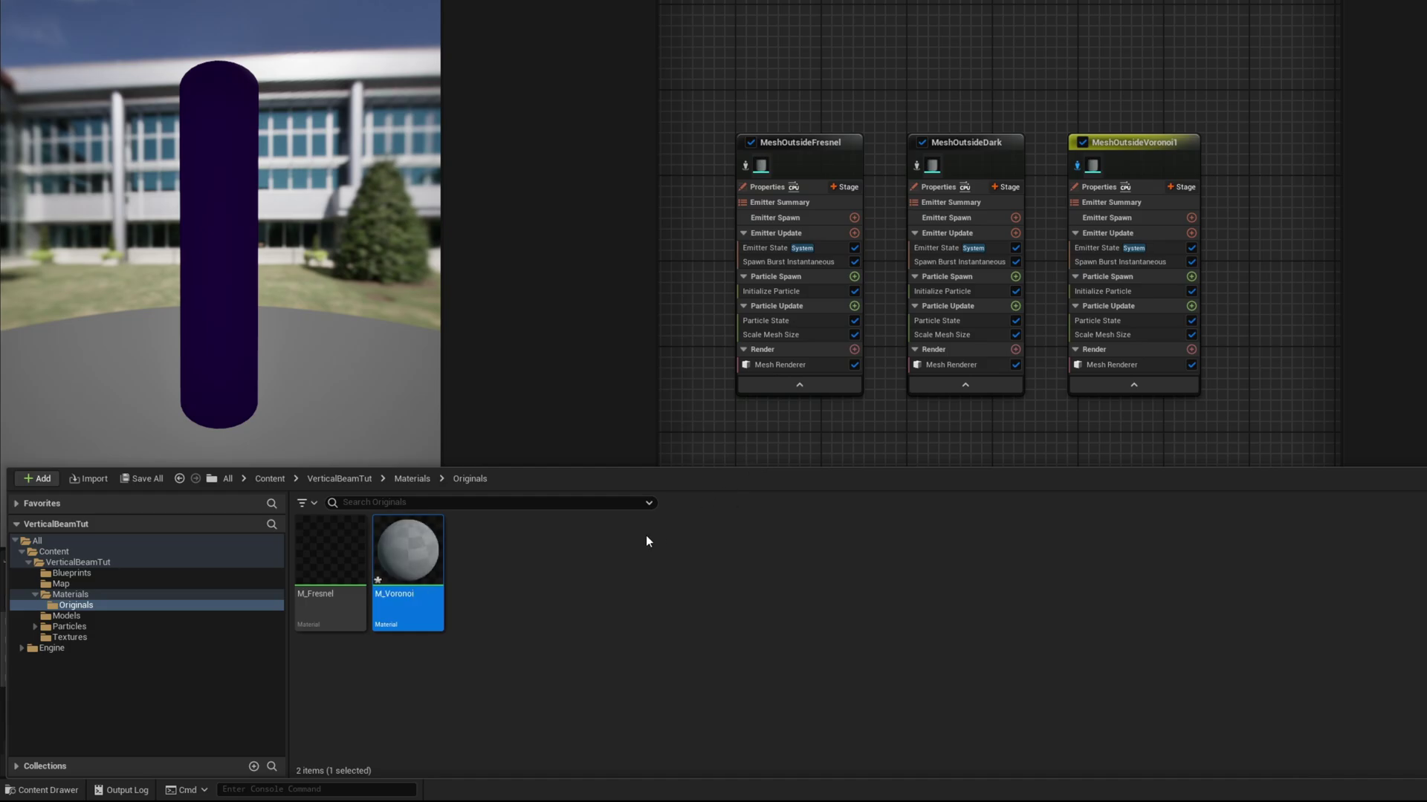
double_click(407, 553)
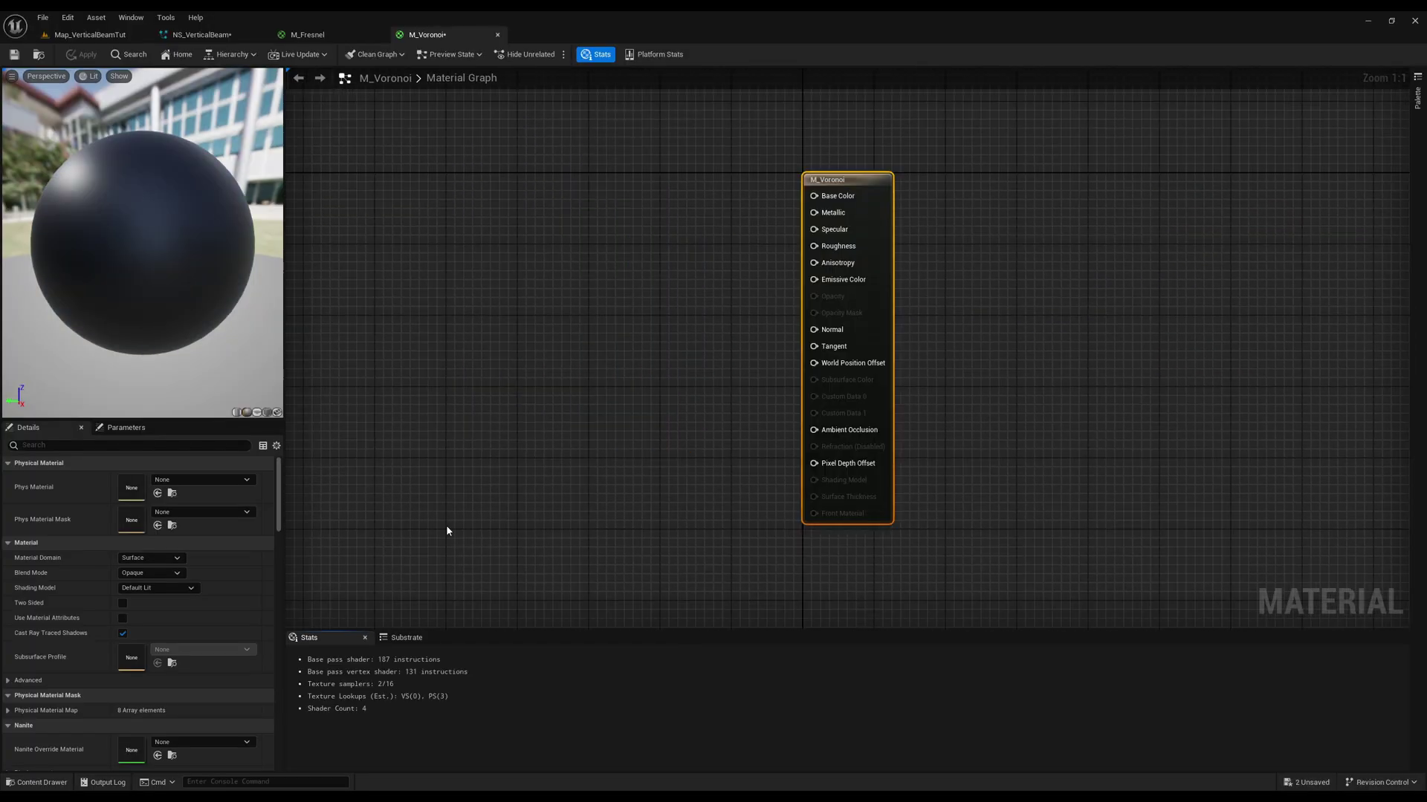
Switch M_Voronoi's blend mode to Masked
right_click_drag(516, 415, 790, 379)
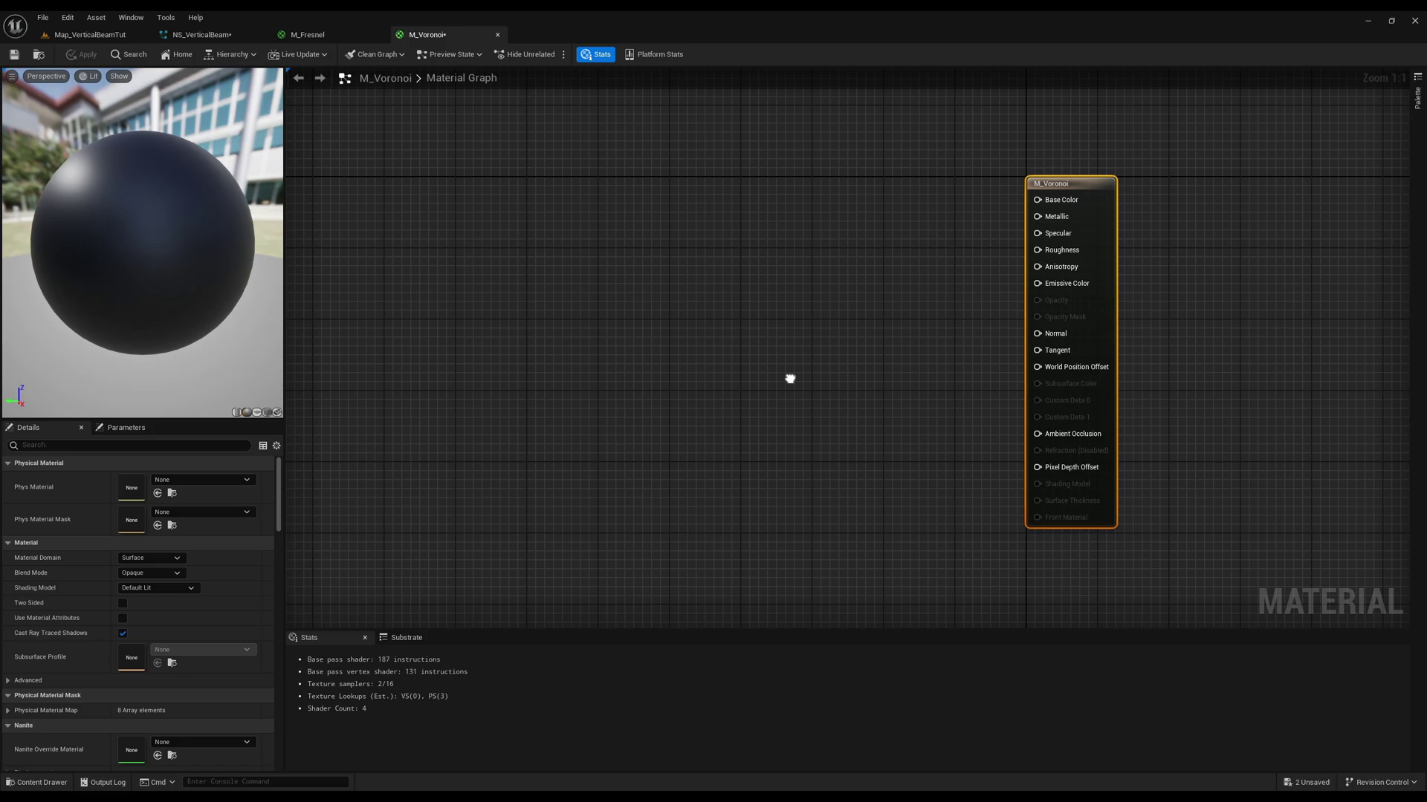
left_click(253, 526)
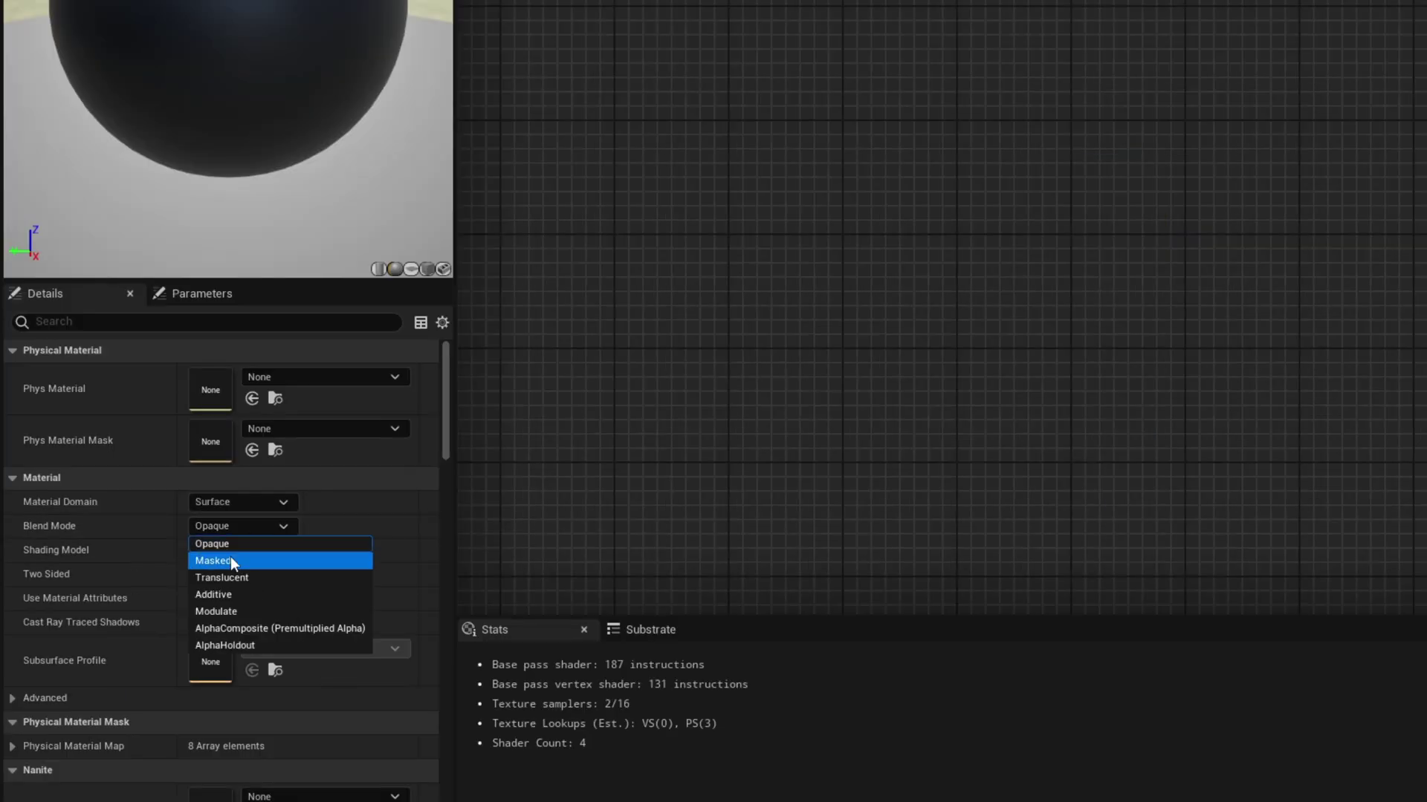
left_click(231, 555)
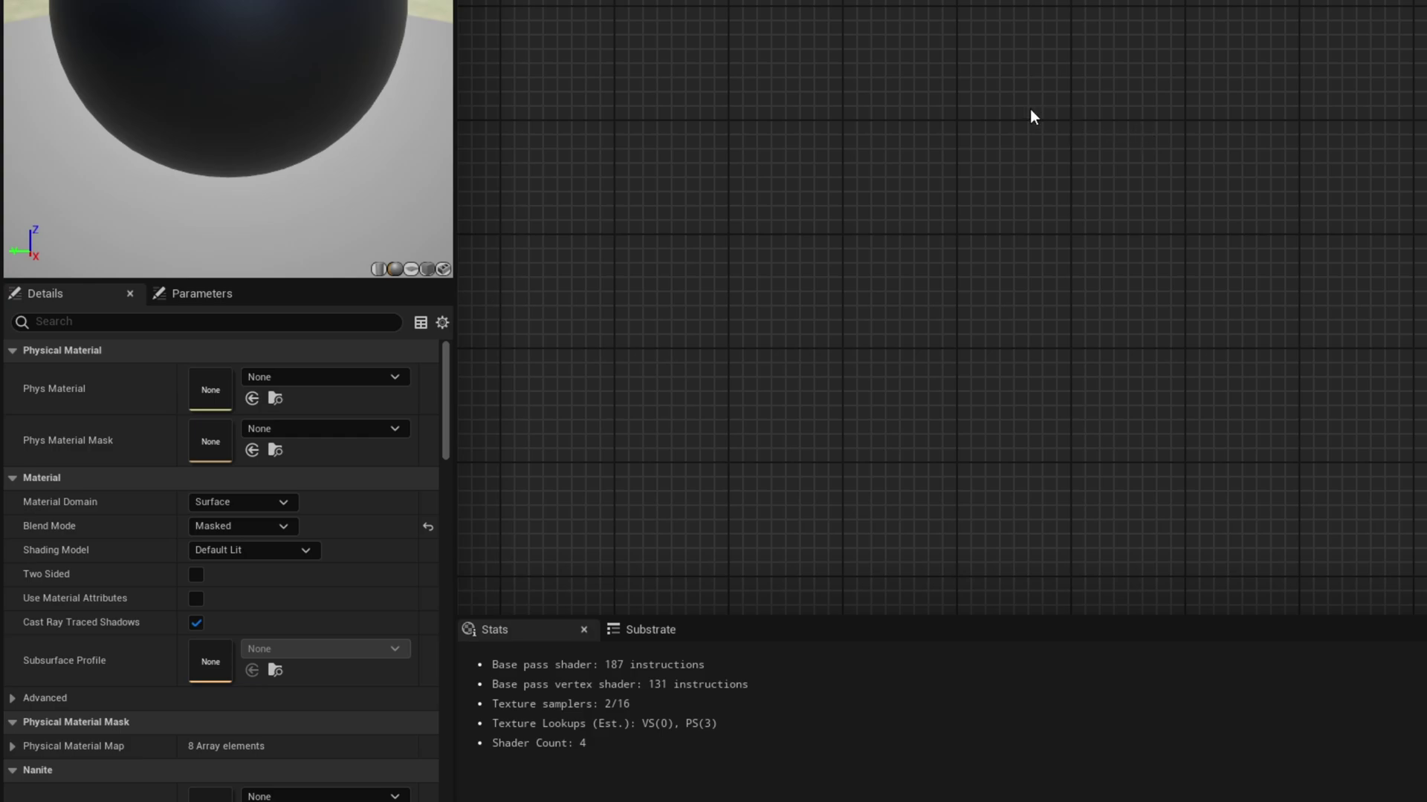
Add a TextureSampleParameter2D node named MainTex
right_click(1002, 69)
type("pa")
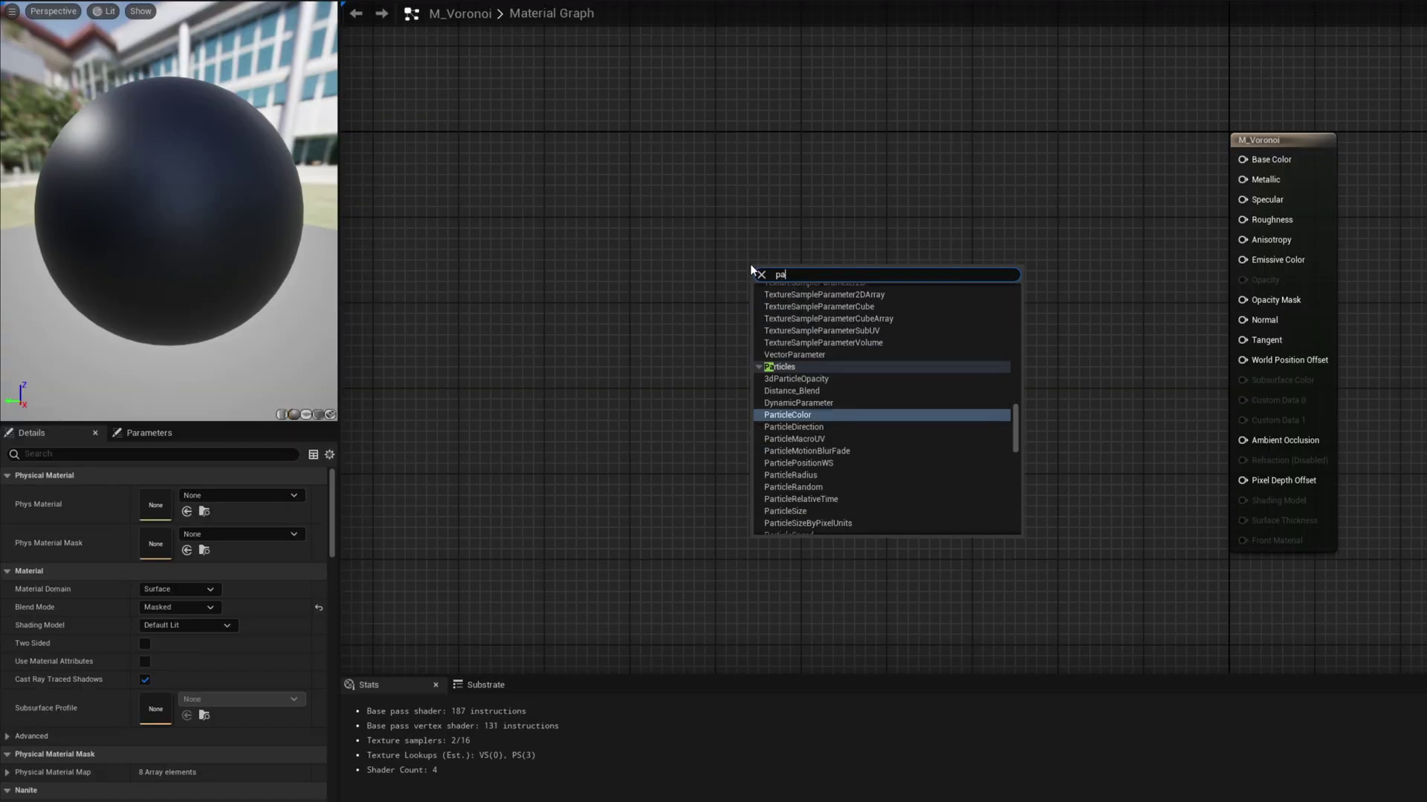
type("ram2d")
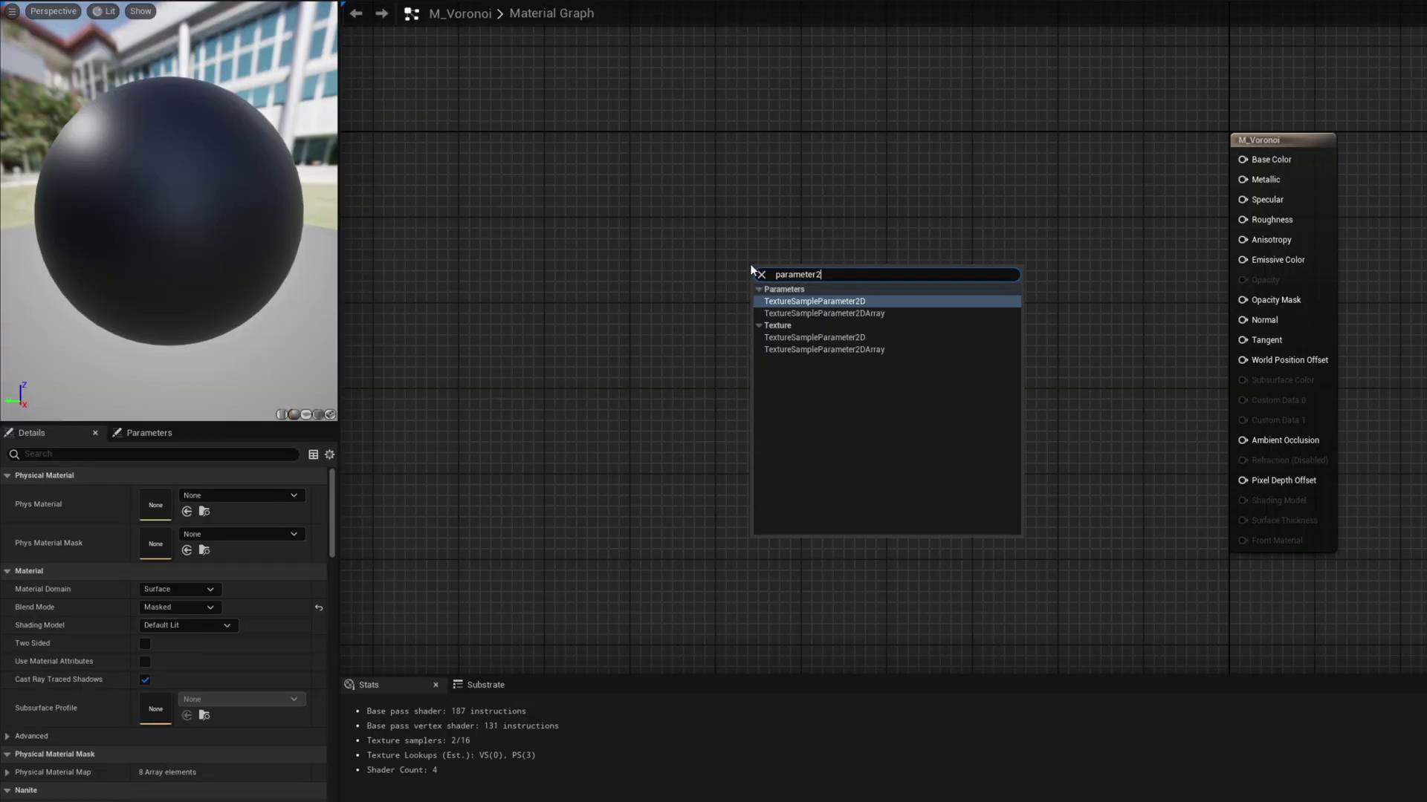
key("Return")
type("MainTex")
key("Return")
Multiply Particle Color by MainTex into Emissive Color and wire MainTex's red into Opacity Mask
right_click_drag(907, 270, 875, 419)
right_click(810, 200)
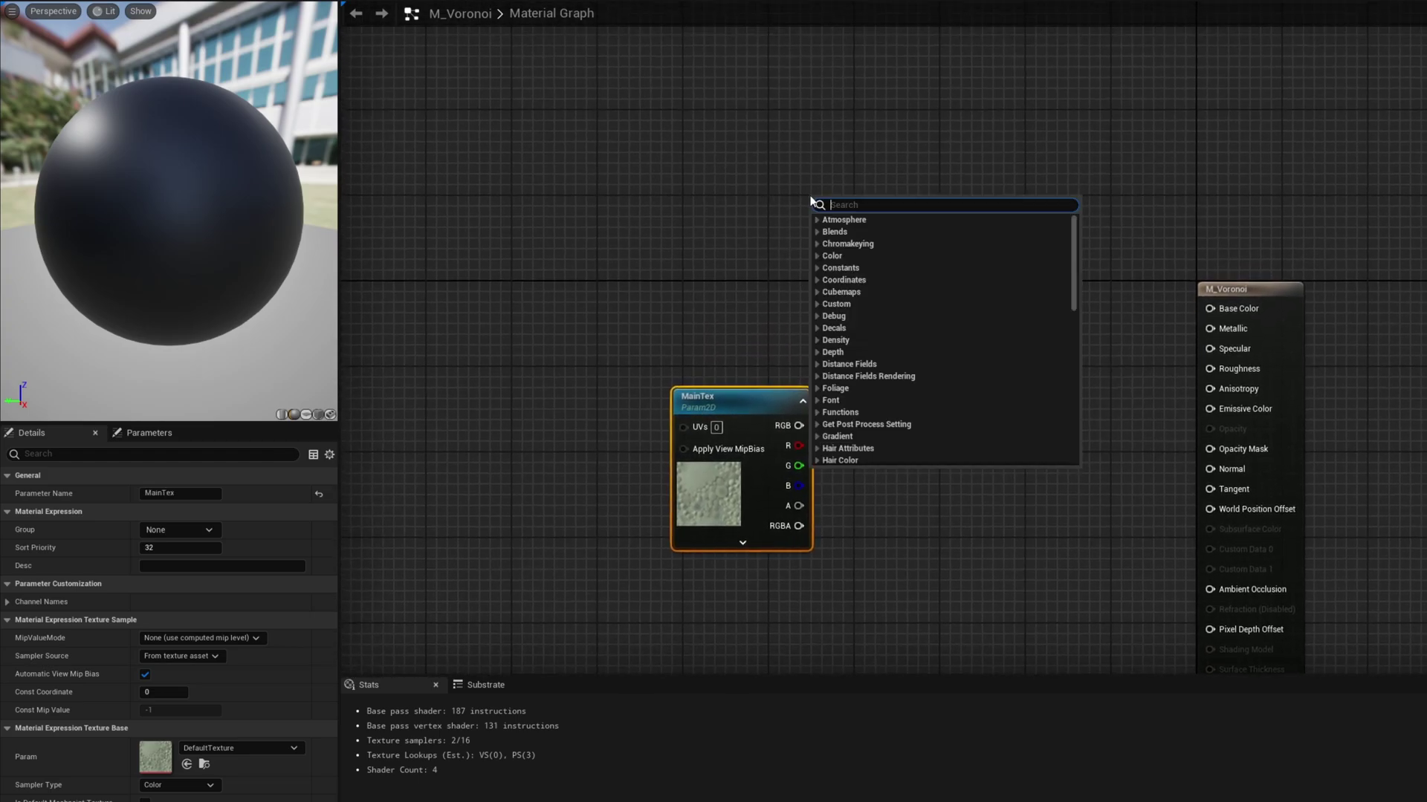
type("particl")
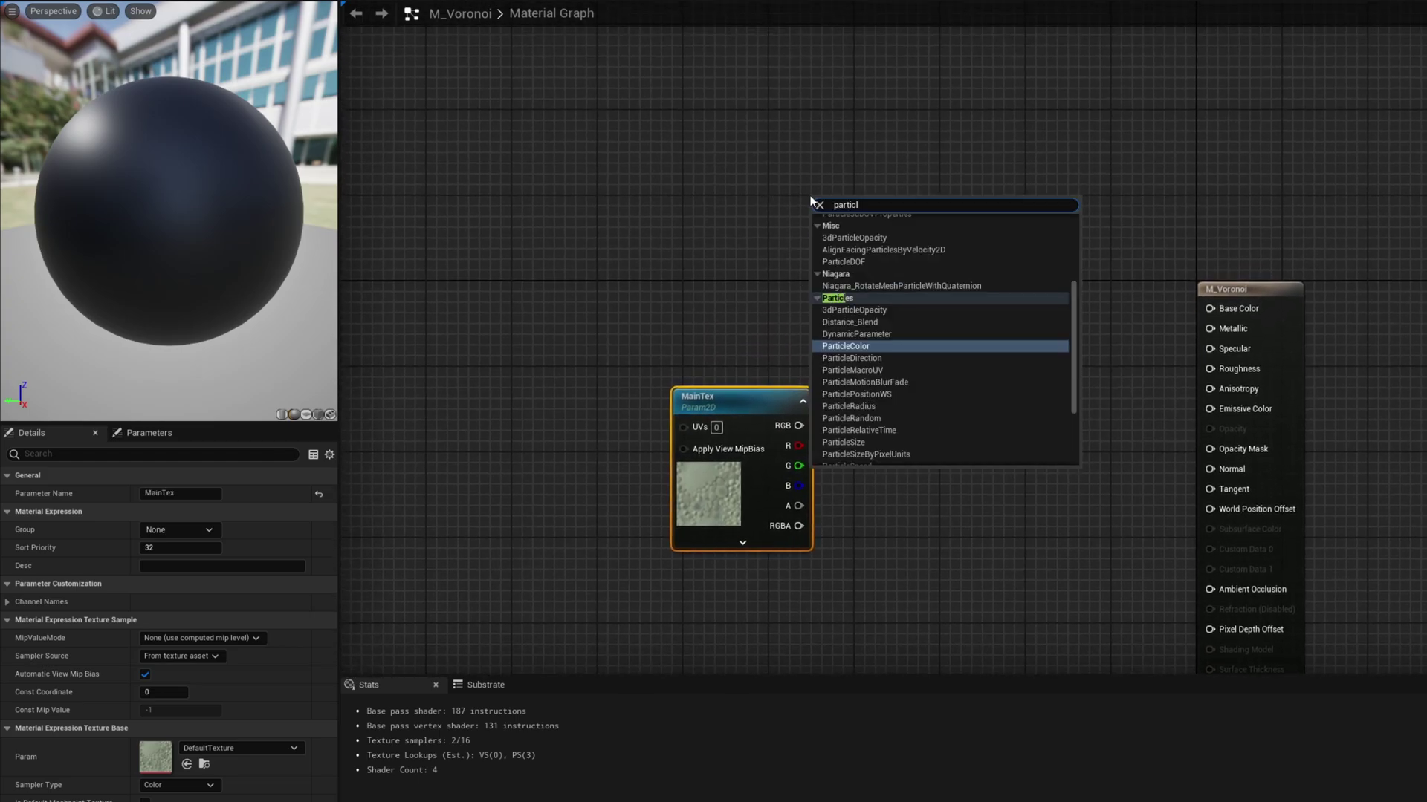
key("Return")
left_click_drag(858, 207, 901, 181)
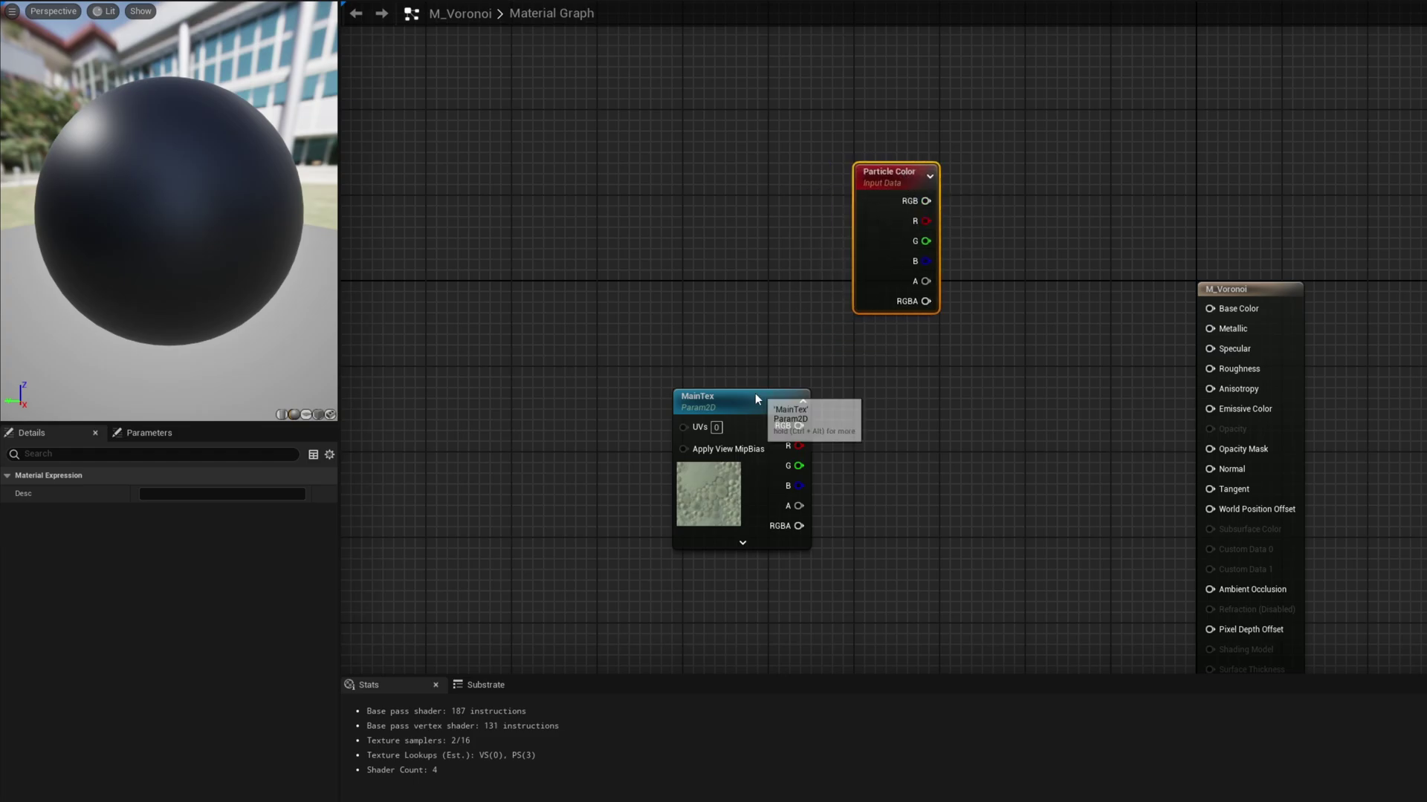
left_click_drag(754, 399, 691, 399)
left_click(878, 417)
left_click(1018, 341)
left_click_drag(926, 201, 1029, 365)
left_click_drag(743, 427, 1213, 411)
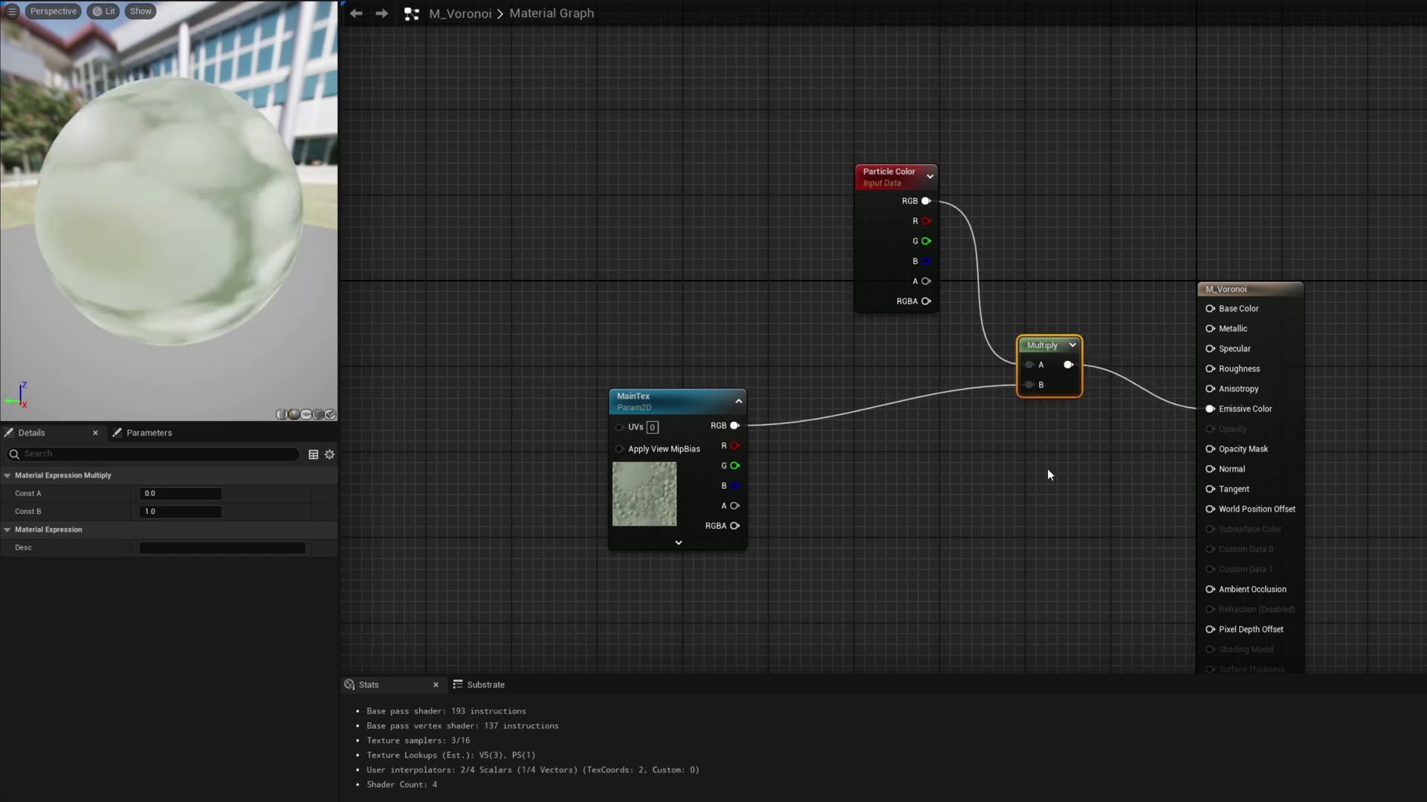
left_click_drag(734, 446, 1210, 449)
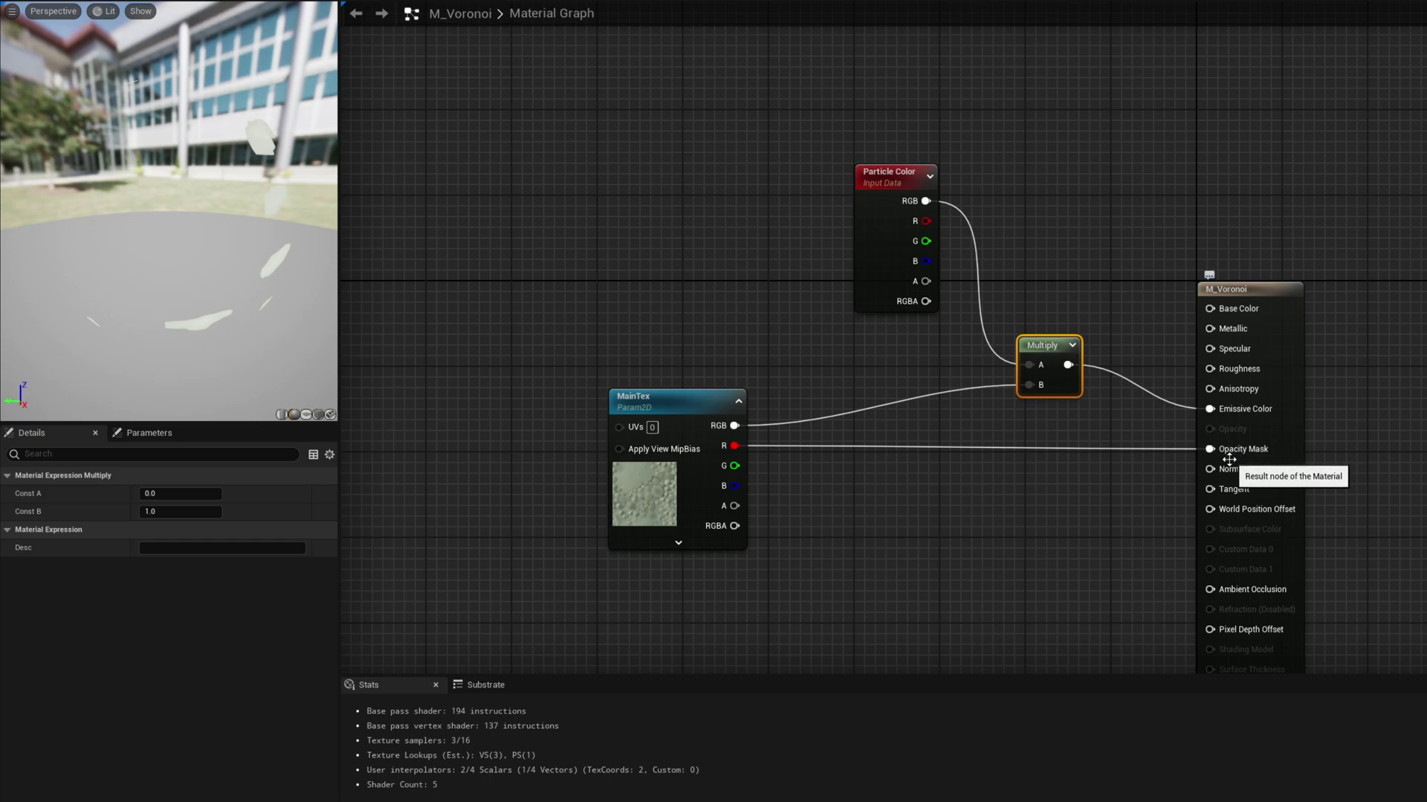
Set the MainTex texture parameter to T_Voronoi01
left_click(632, 499)
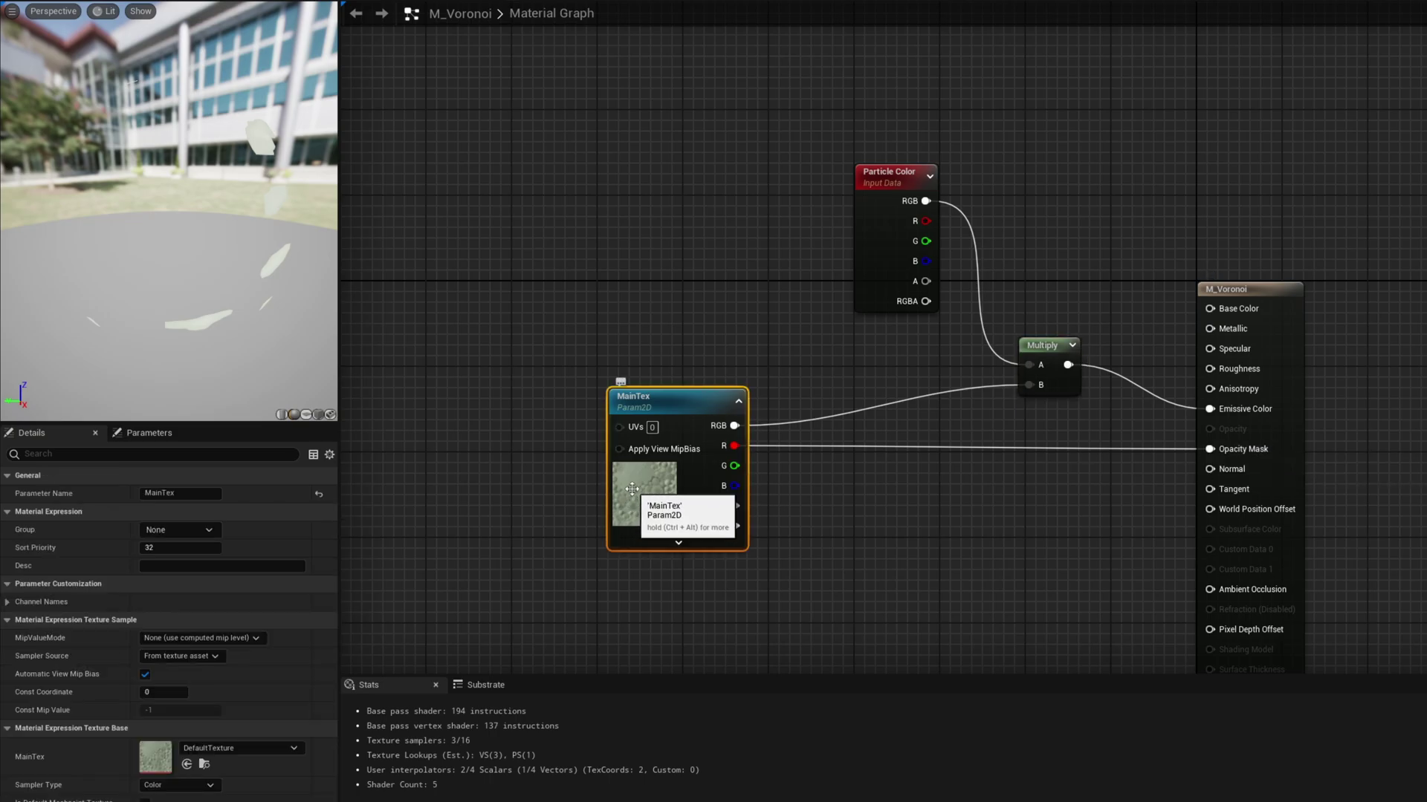
left_click(294, 748)
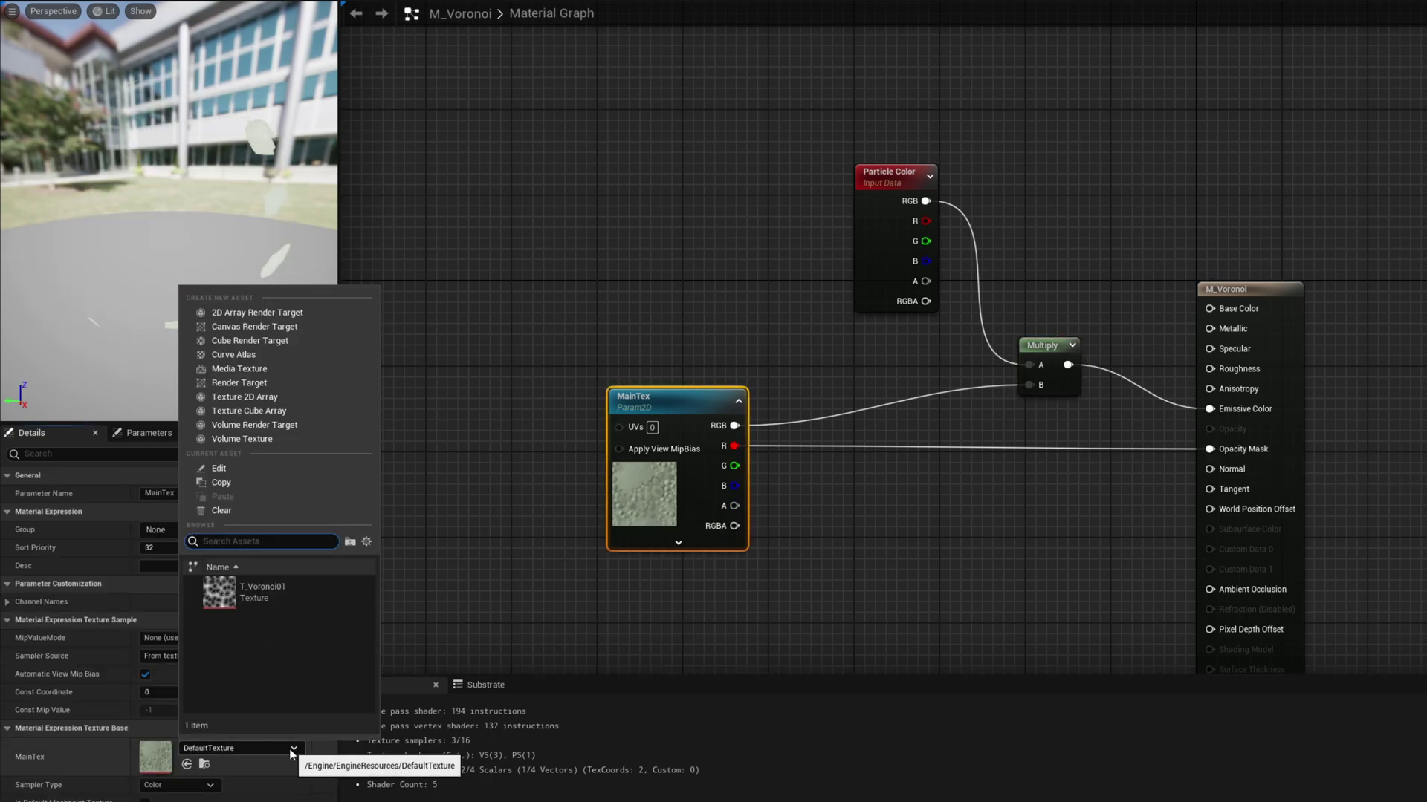
left_click(269, 588)
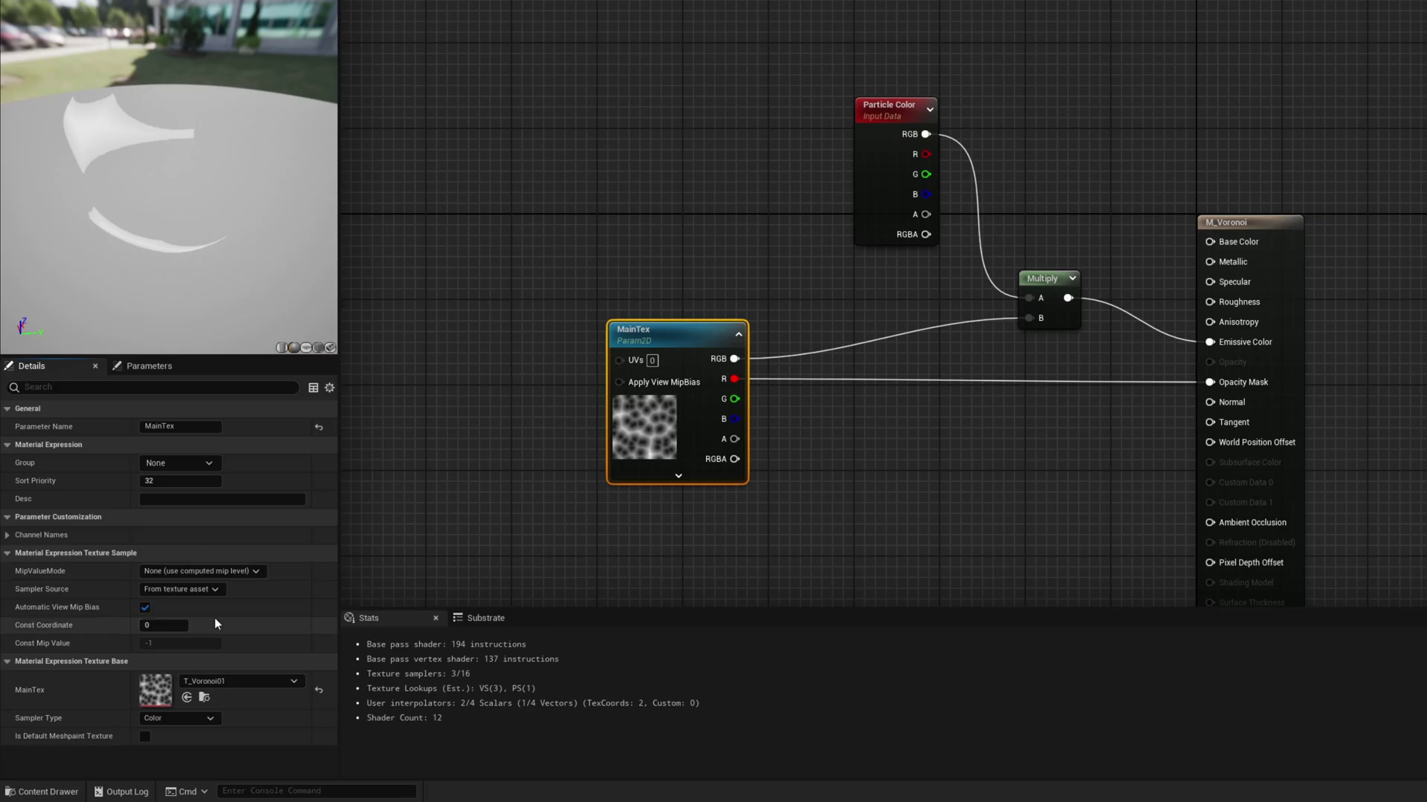
Create a Mi_Voronoi01 material instance of M_Voronoi
left_click(44, 792)
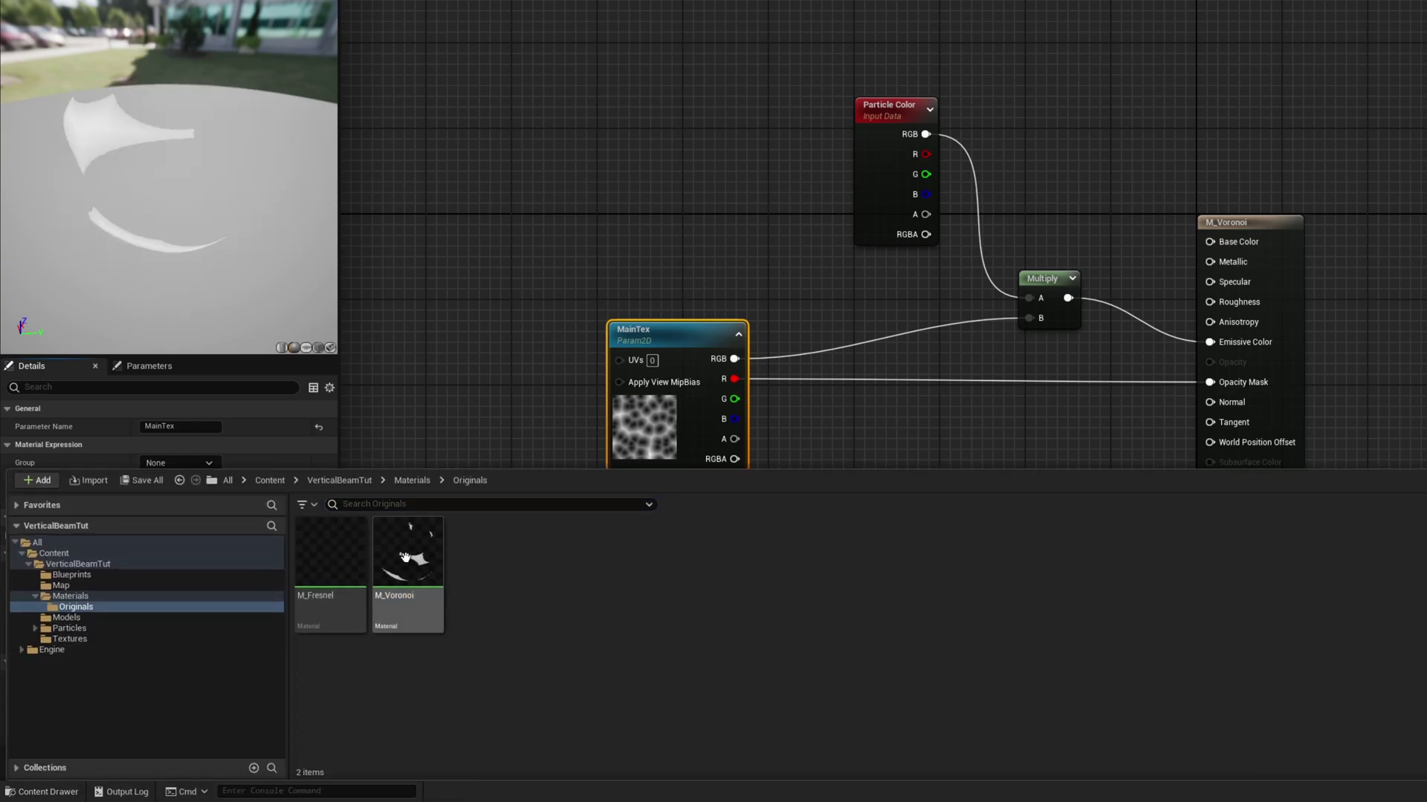
right_click(412, 565)
left_click(496, 244)
type("Mi_Voronoi01")
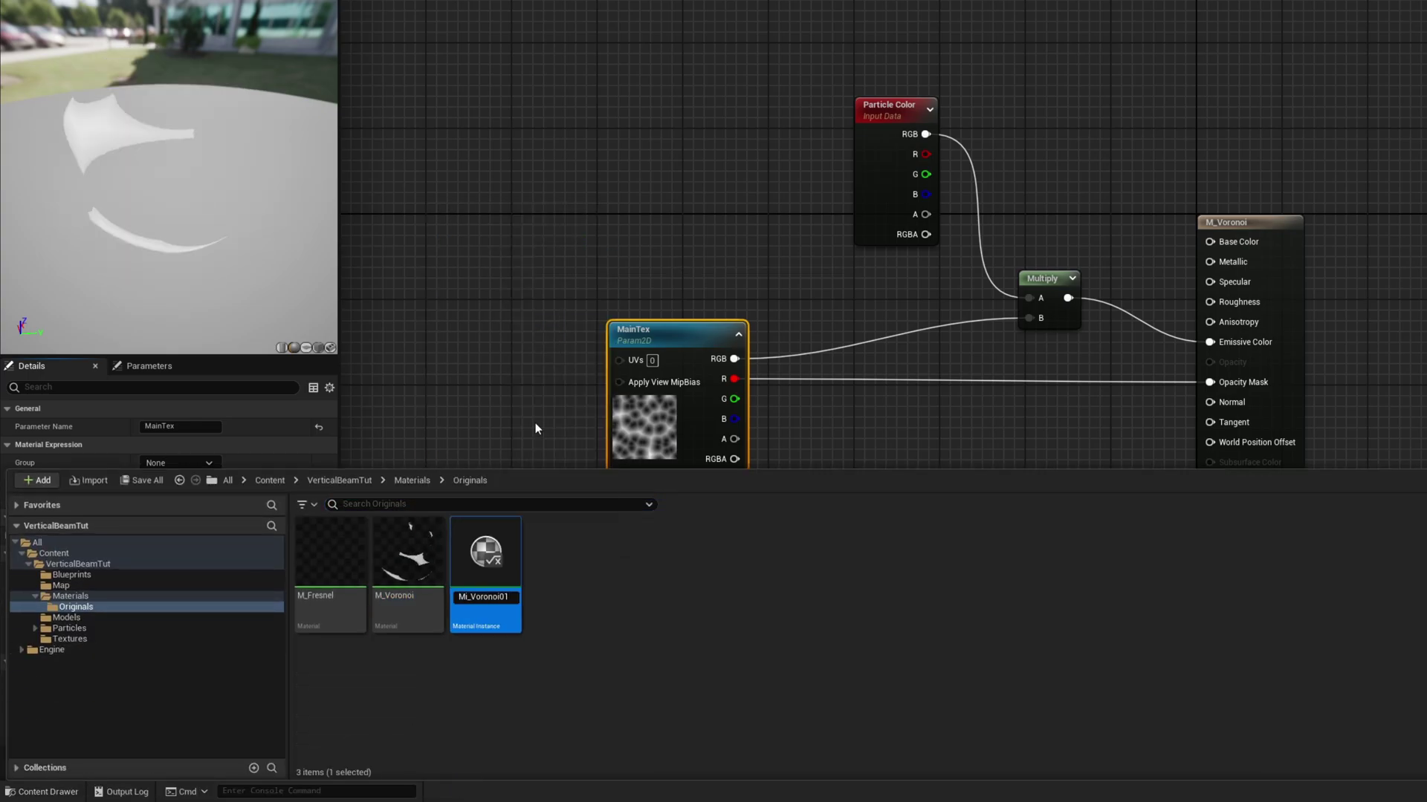
key("Return")
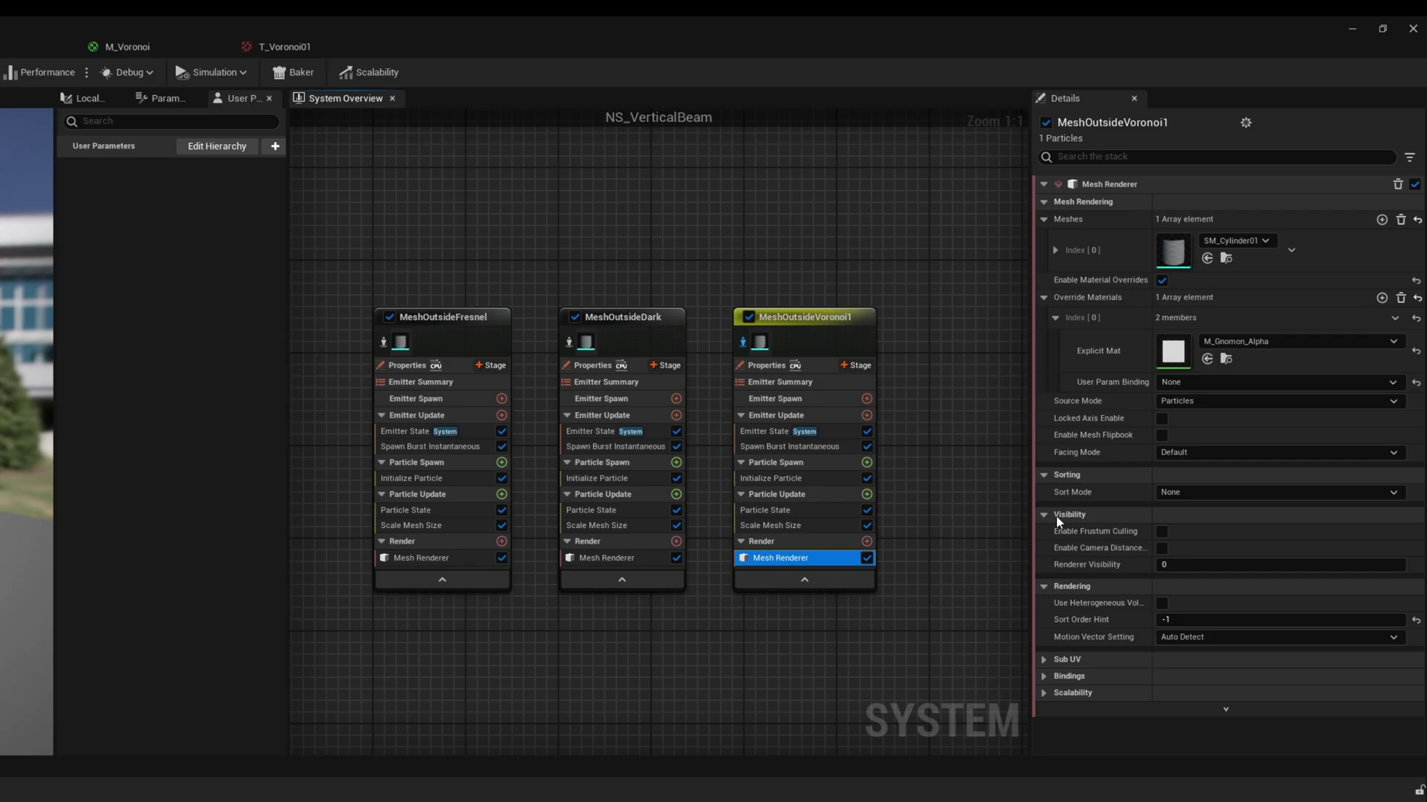
Apply Mi_Voronoi01 to the Voronoi mesh, colour particles R 500, G 5, B 0, and set scale X to 4
left_click(1392, 343)
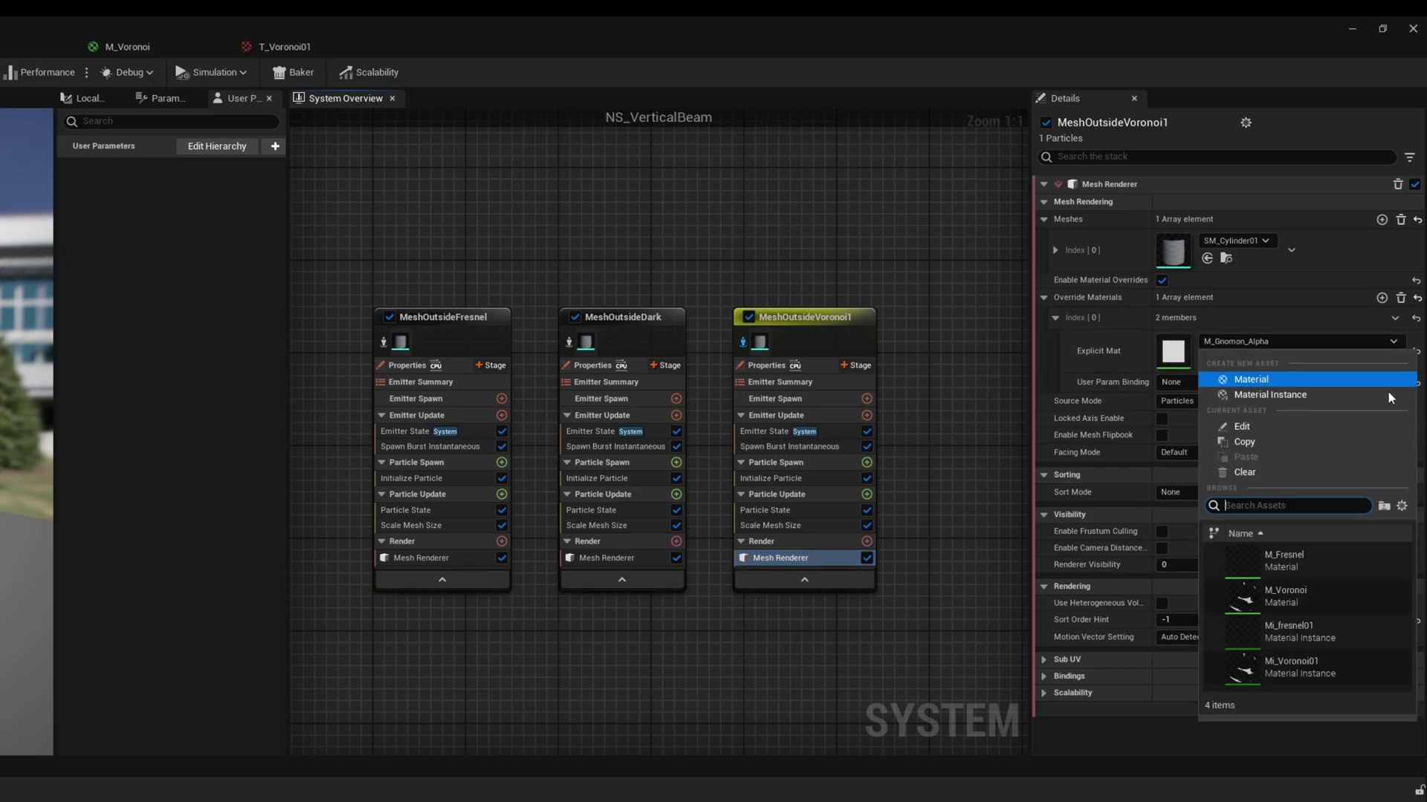
left_click(1362, 663)
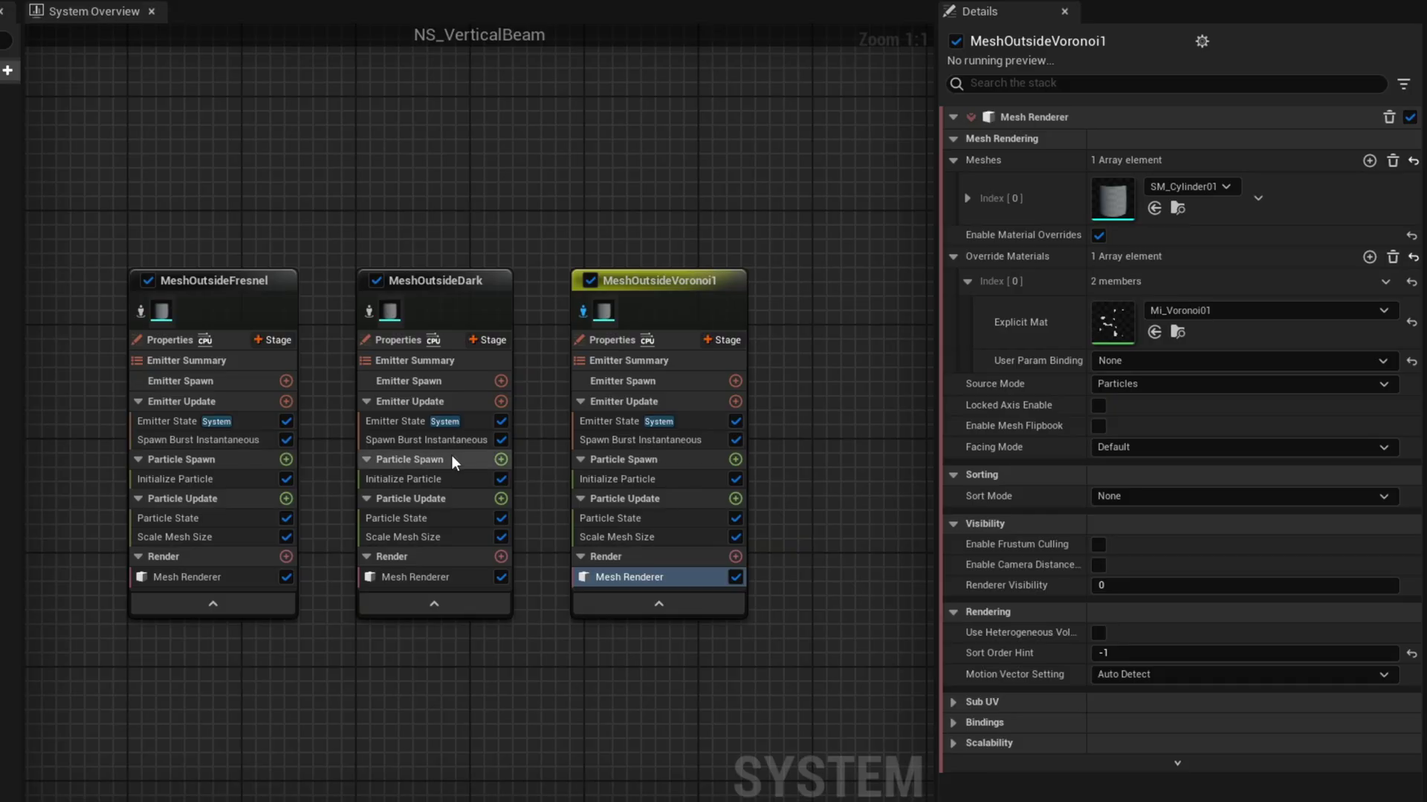
left_click(1196, 479)
left_click(1177, 262)
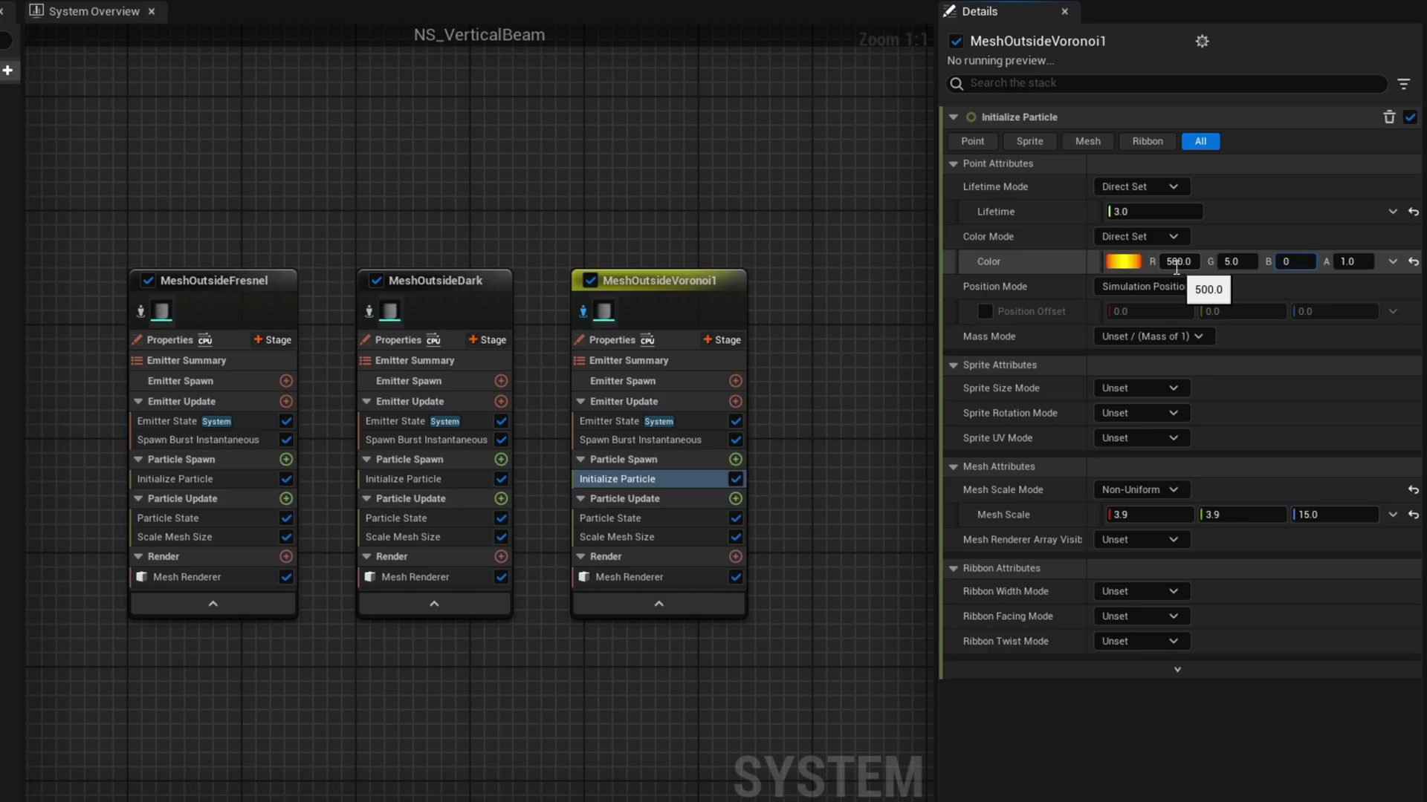
left_click(1149, 514)
type("4")
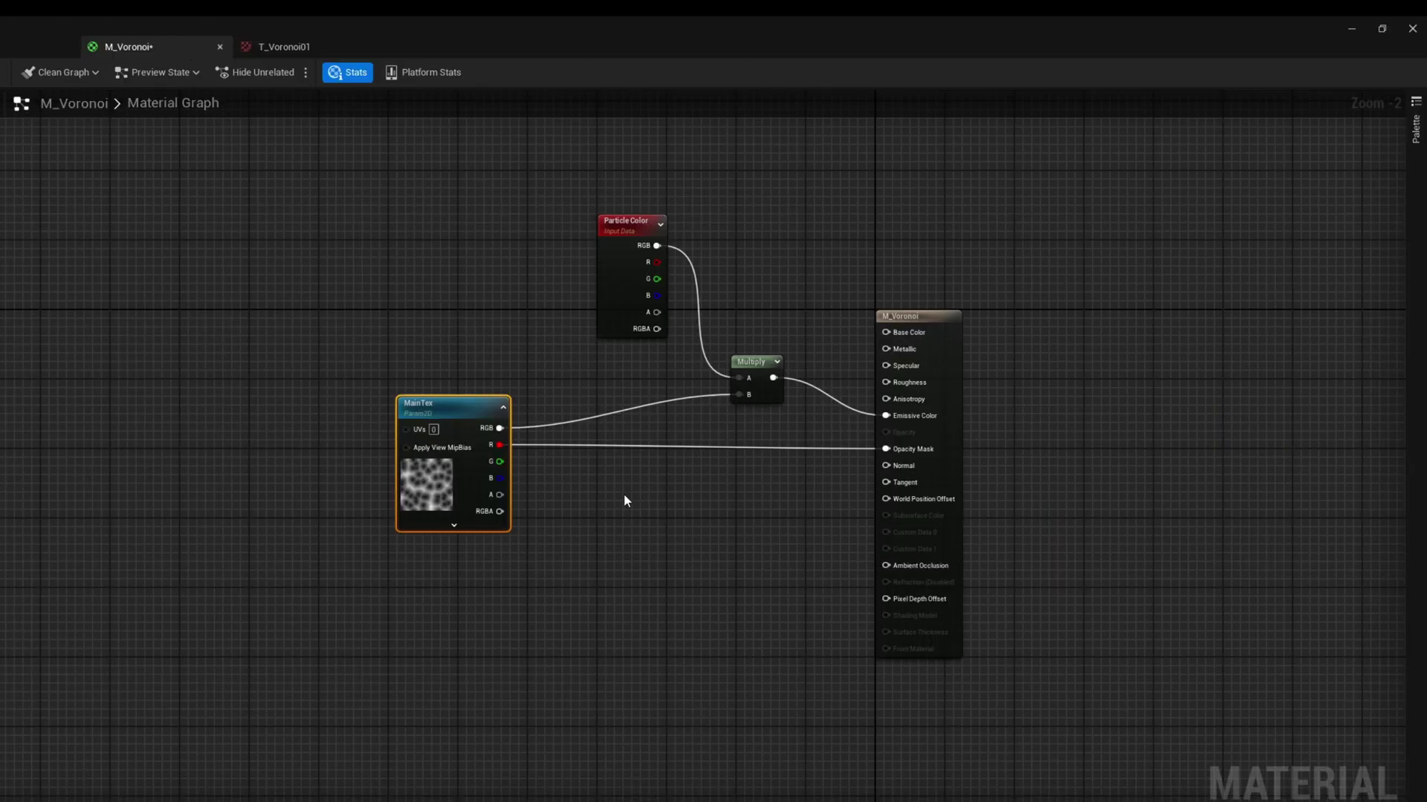
Add a DynamicParameter node below MainTex in M_Voronoi
left_click(422, 600)
right_click(422, 601)
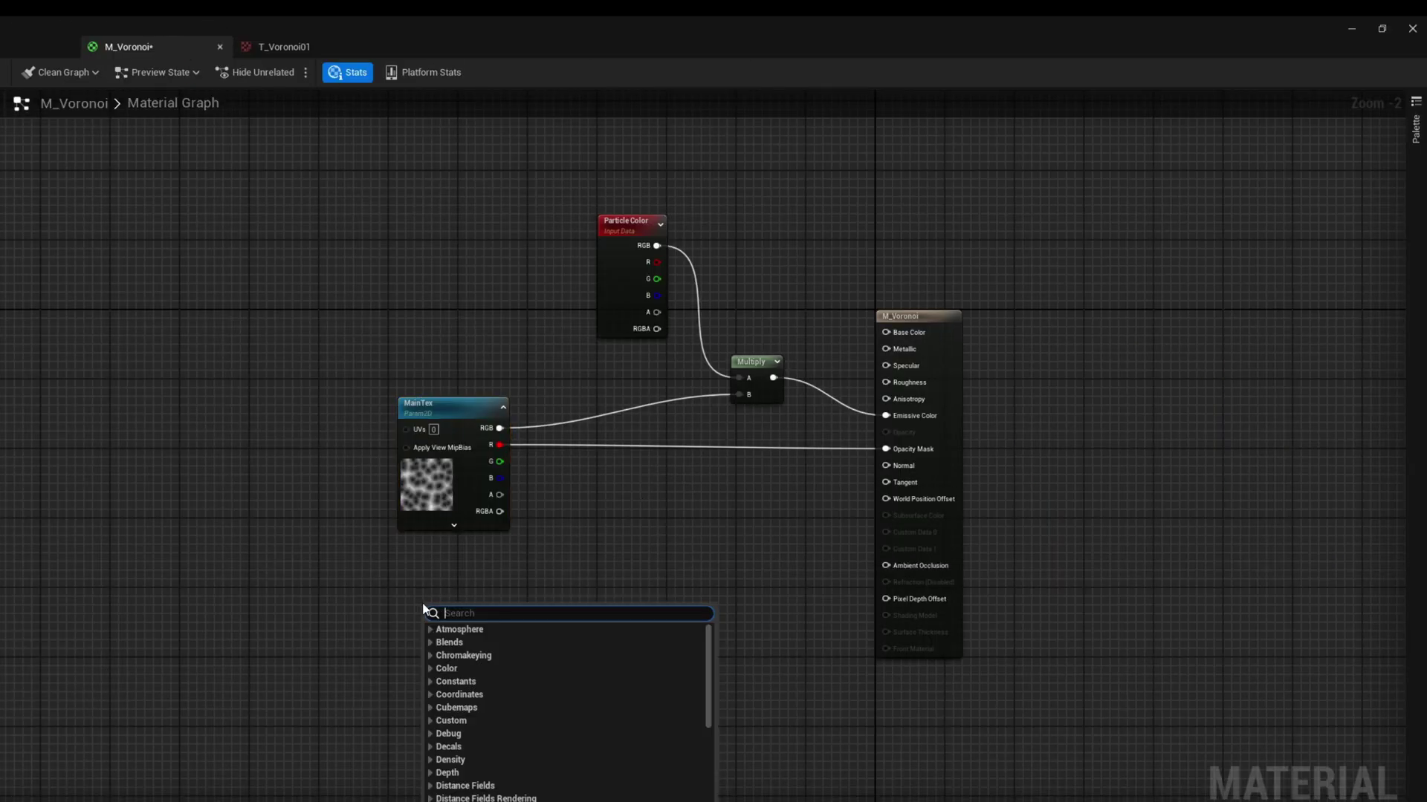
type("dyna")
key("Return")
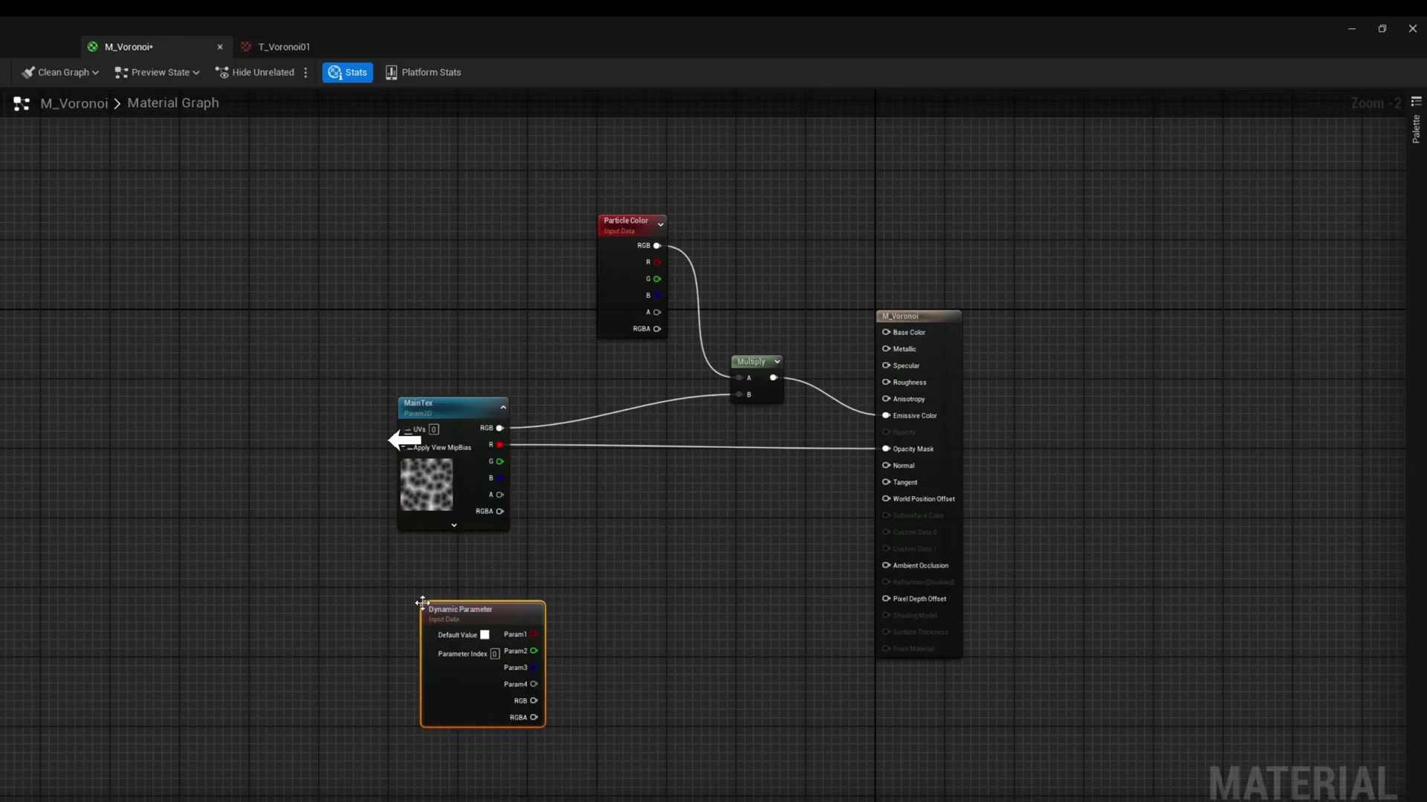
mouse_move(421, 599)
left_mouse_down()
mouse_move(416, 578)
mouse_move(435, 583)
left_mouse_up()
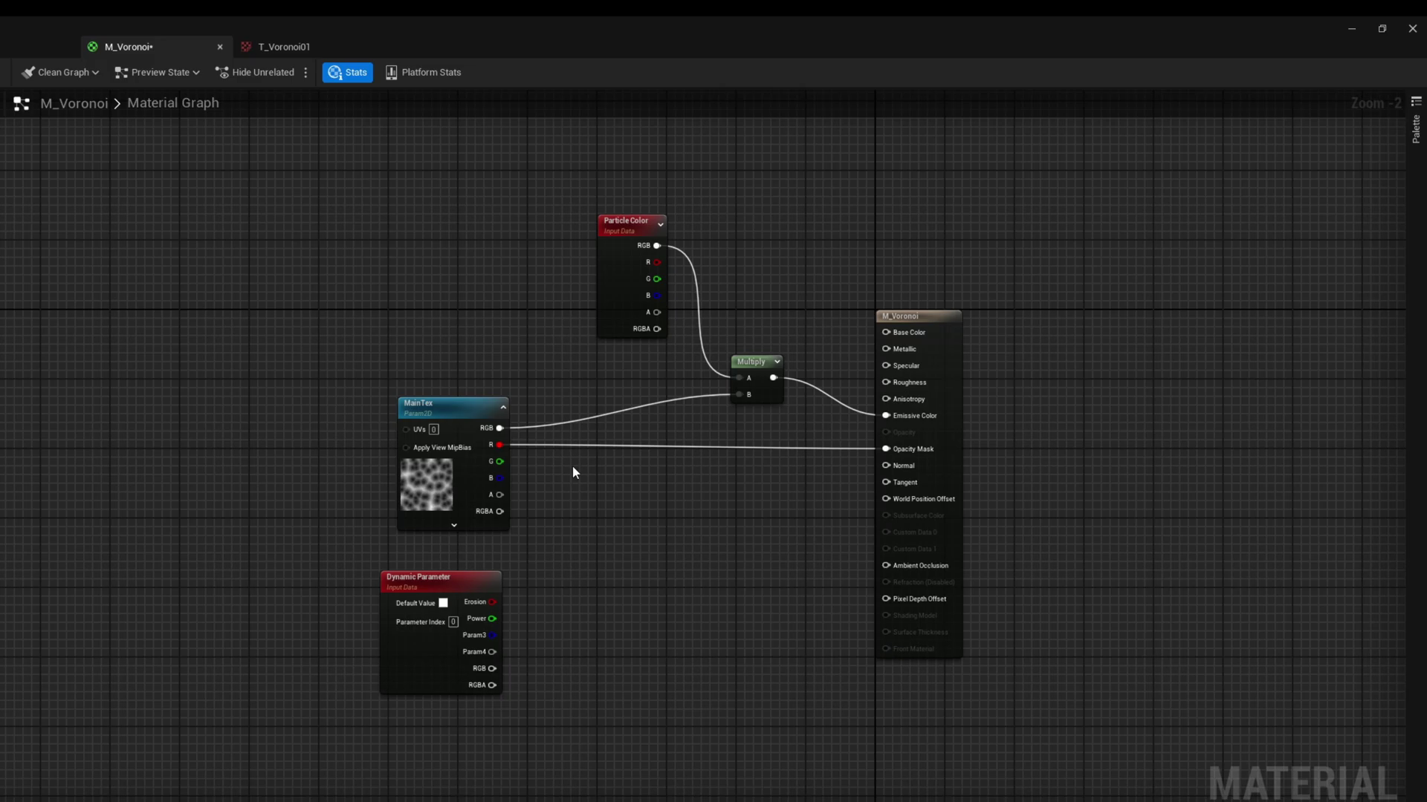
Insert a Power node: MainTex RGB as Base, Dynamic Parameter Power as Exp, output to Multiply B
right_click(572, 465)
type("power")
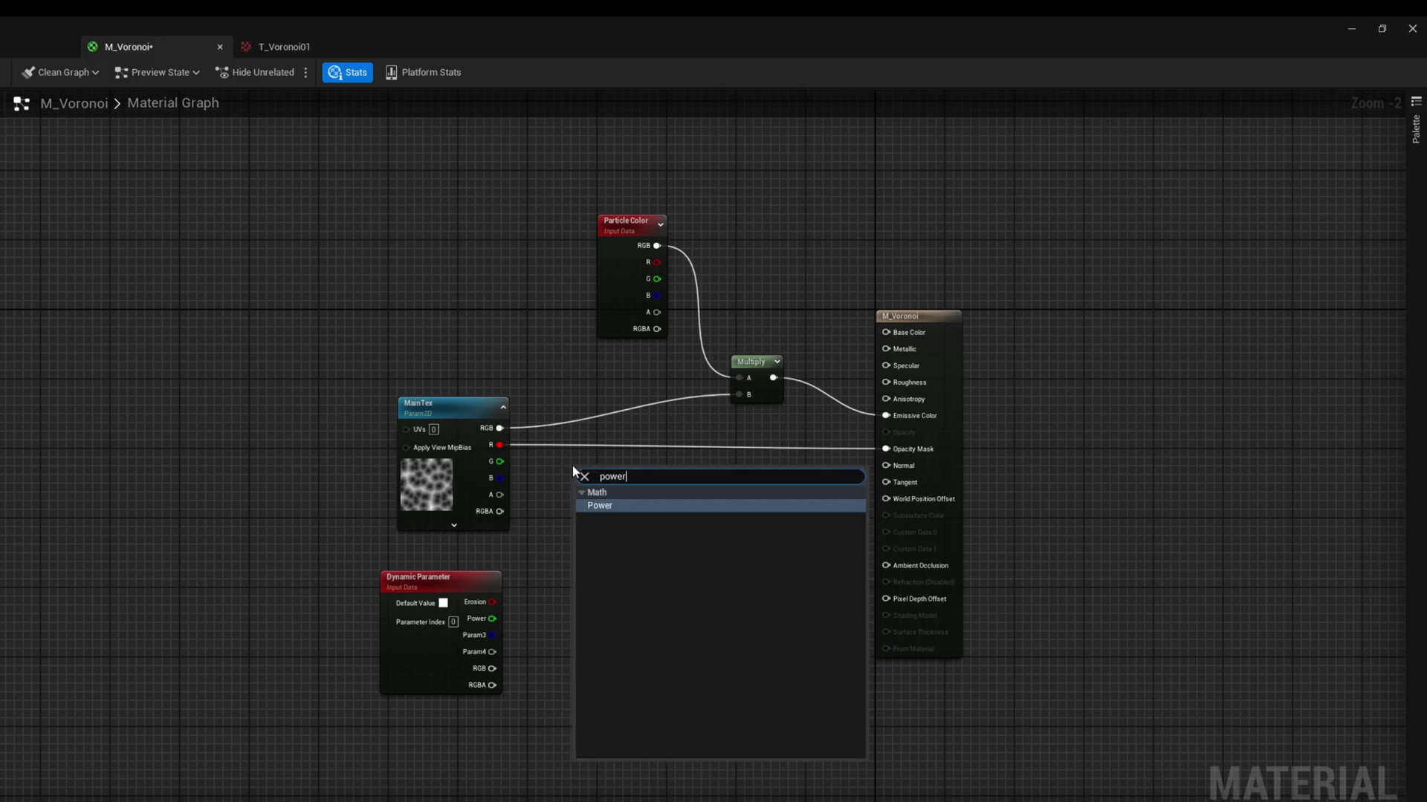
key("Return")
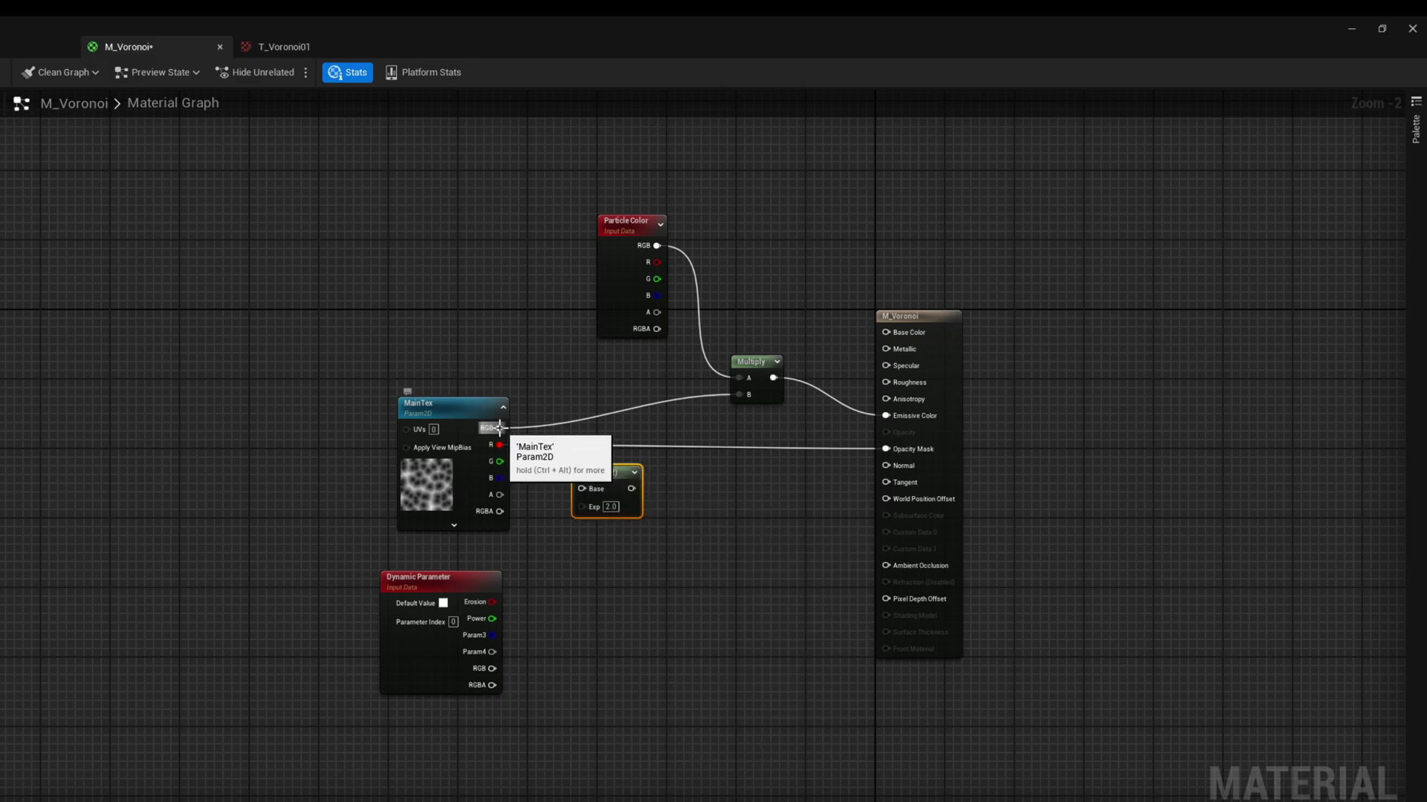
left_click_drag(500, 427, 739, 395)
left_click_drag(605, 479, 613, 396)
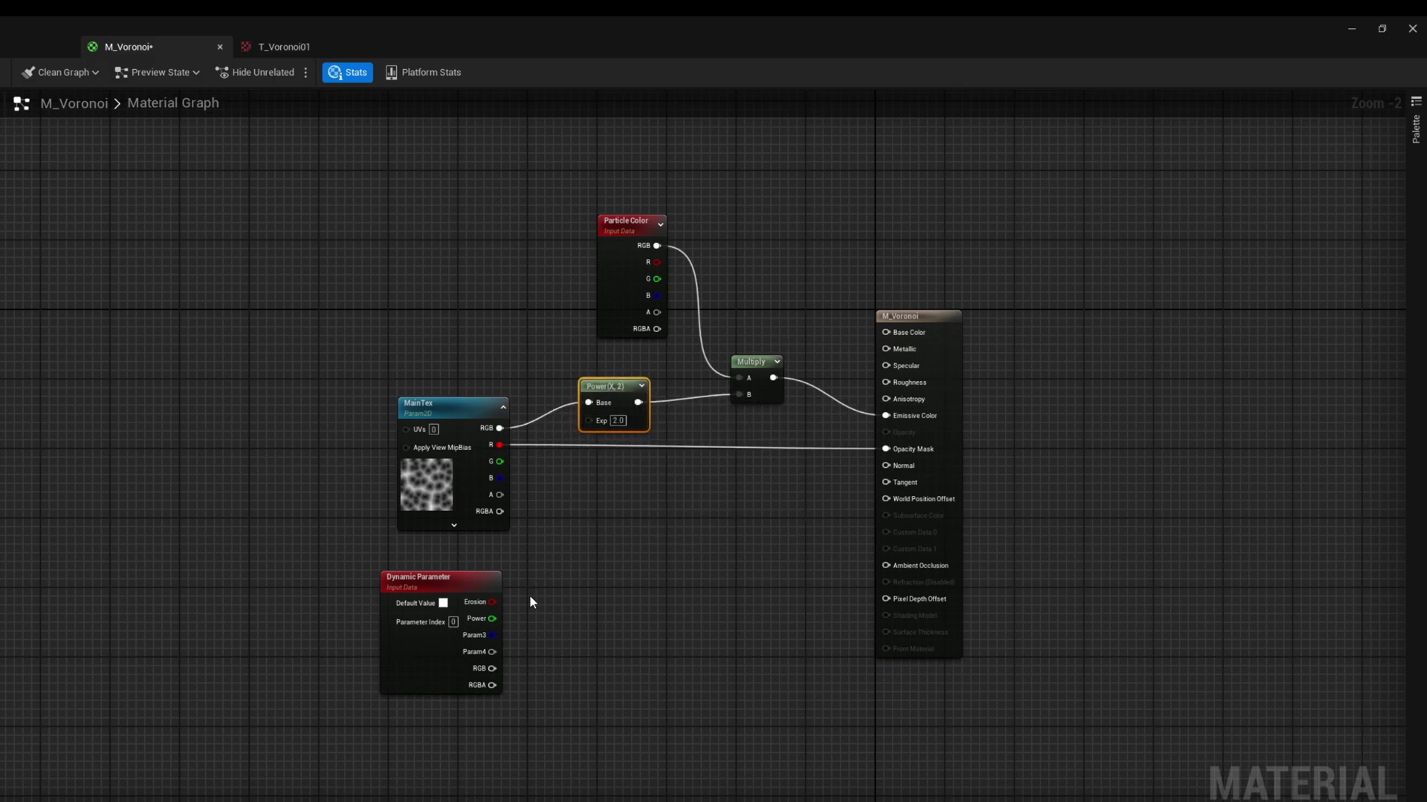
left_click_drag(496, 619, 592, 420)
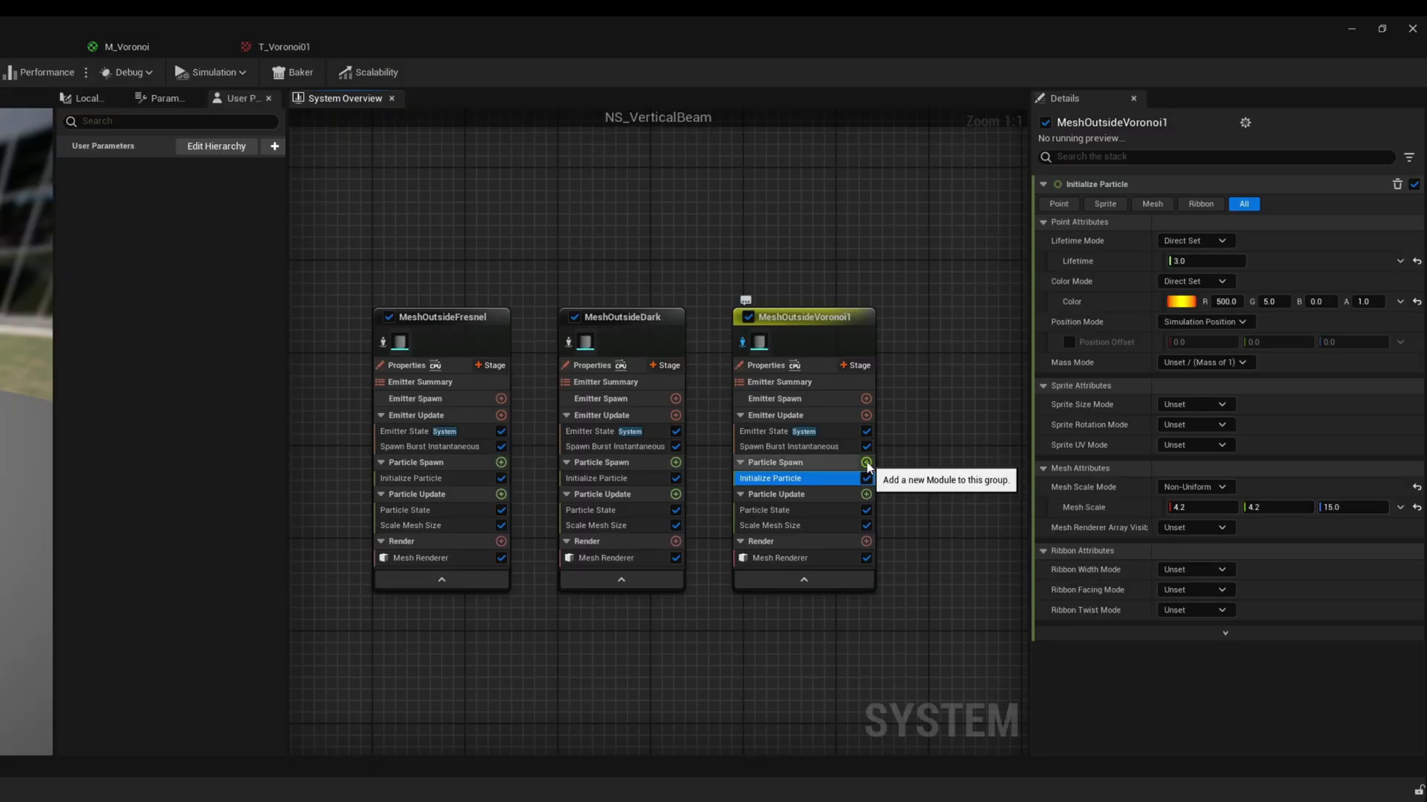
Add a Dynamic Material Parameters module to the Voronoi emitter's Particle Spawn
left_click(866, 463)
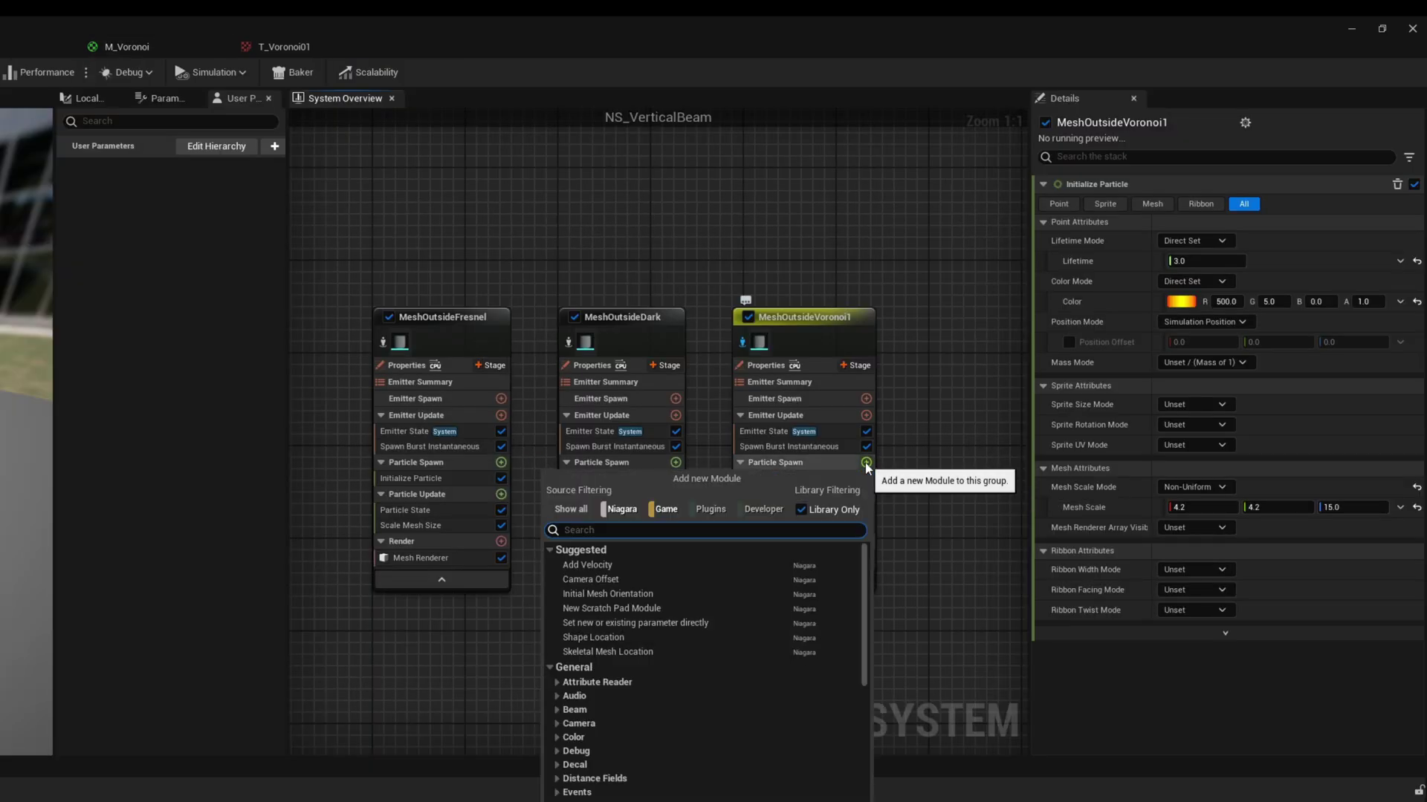
type("dyna")
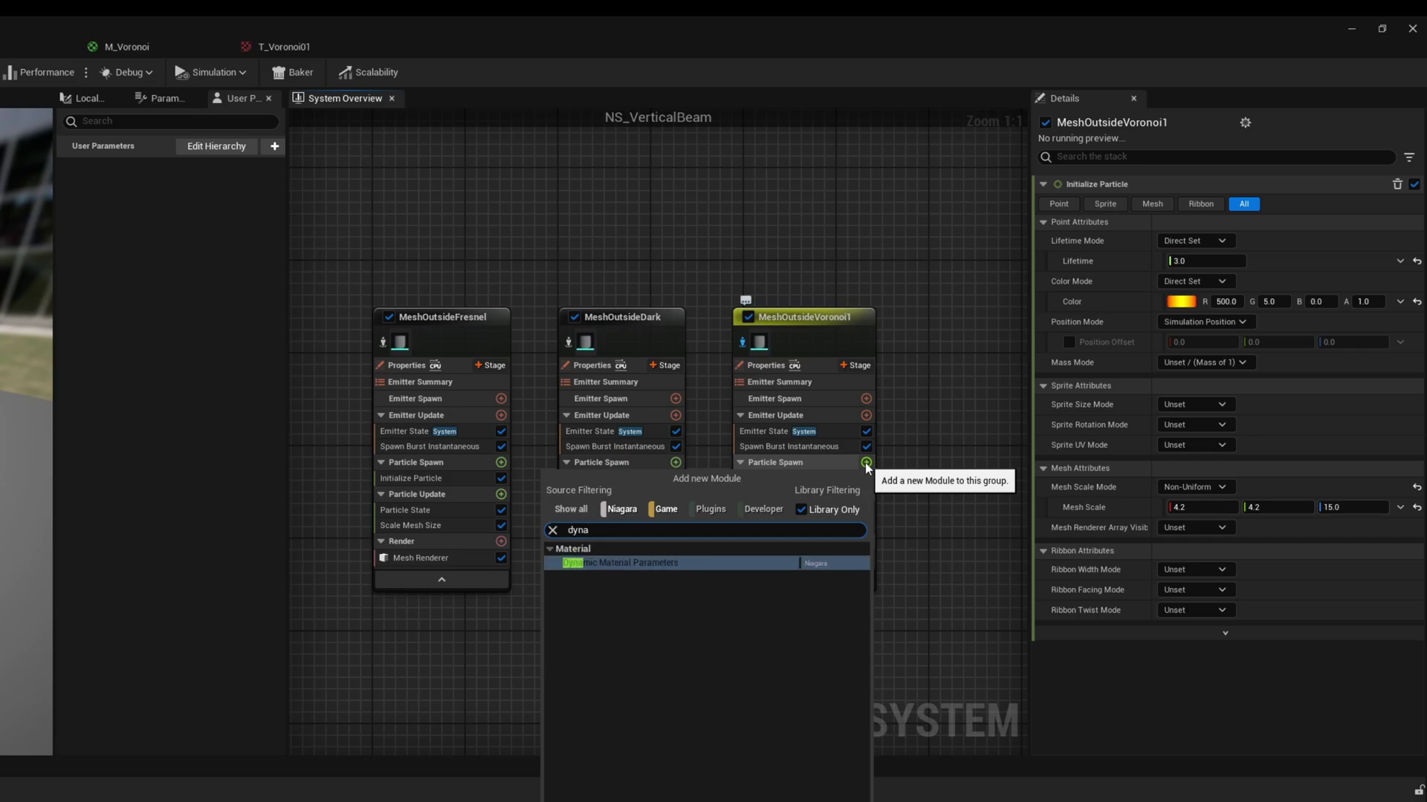
key("Return")
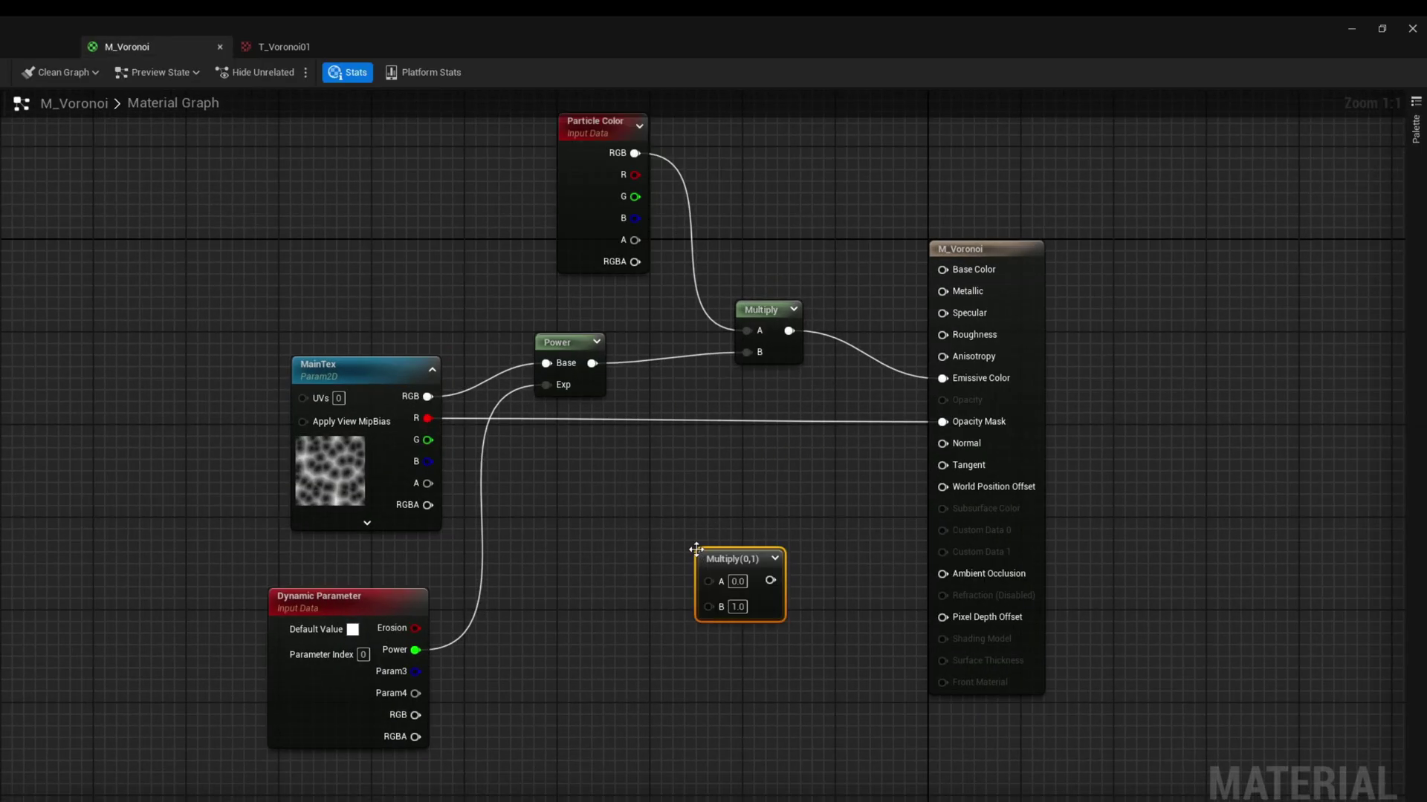
Multiply MainTex R by Erosion in M_Voronoi to drive the opacity mask
left_click_drag(416, 628, 702, 611)
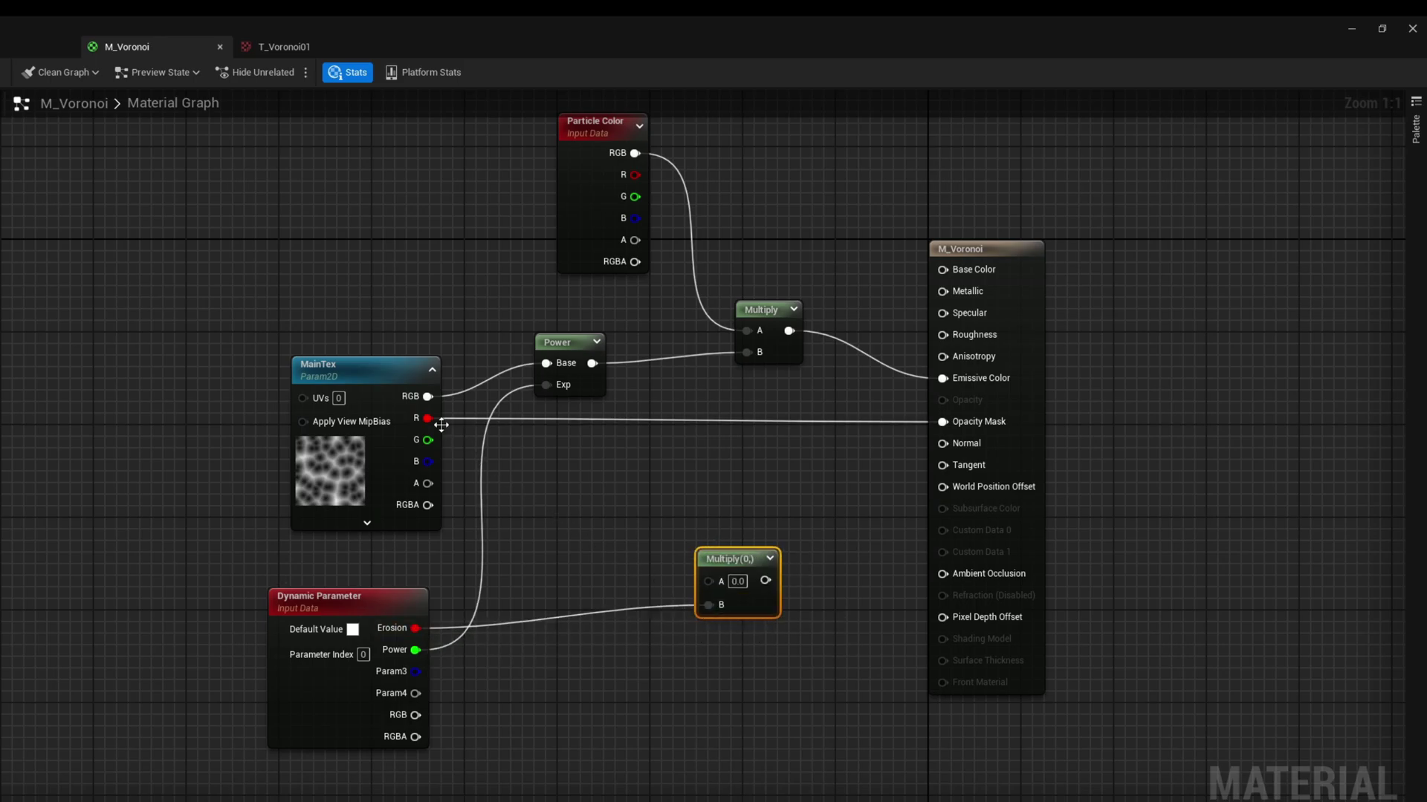
left_click_drag(442, 424, 942, 422)
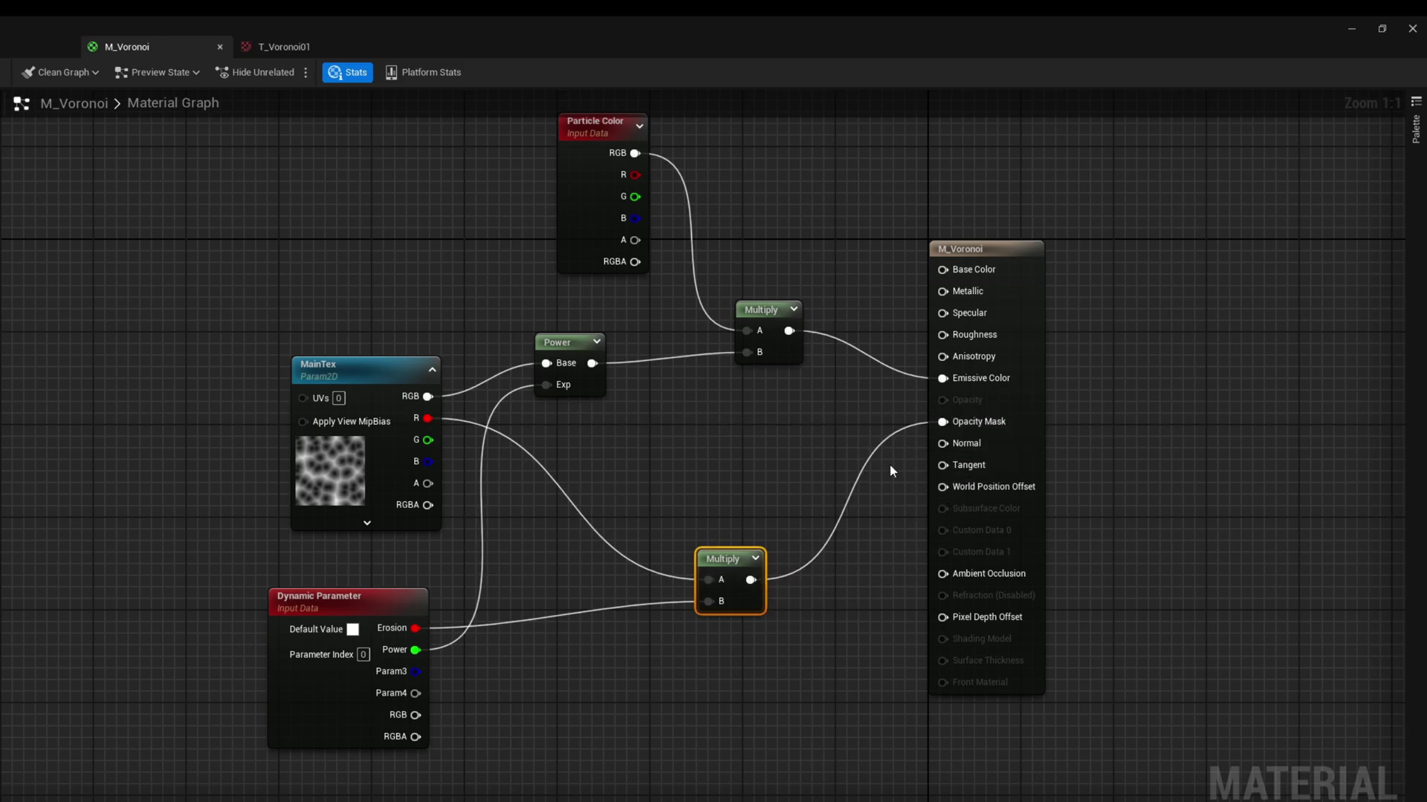
left_click_drag(743, 558, 720, 469)
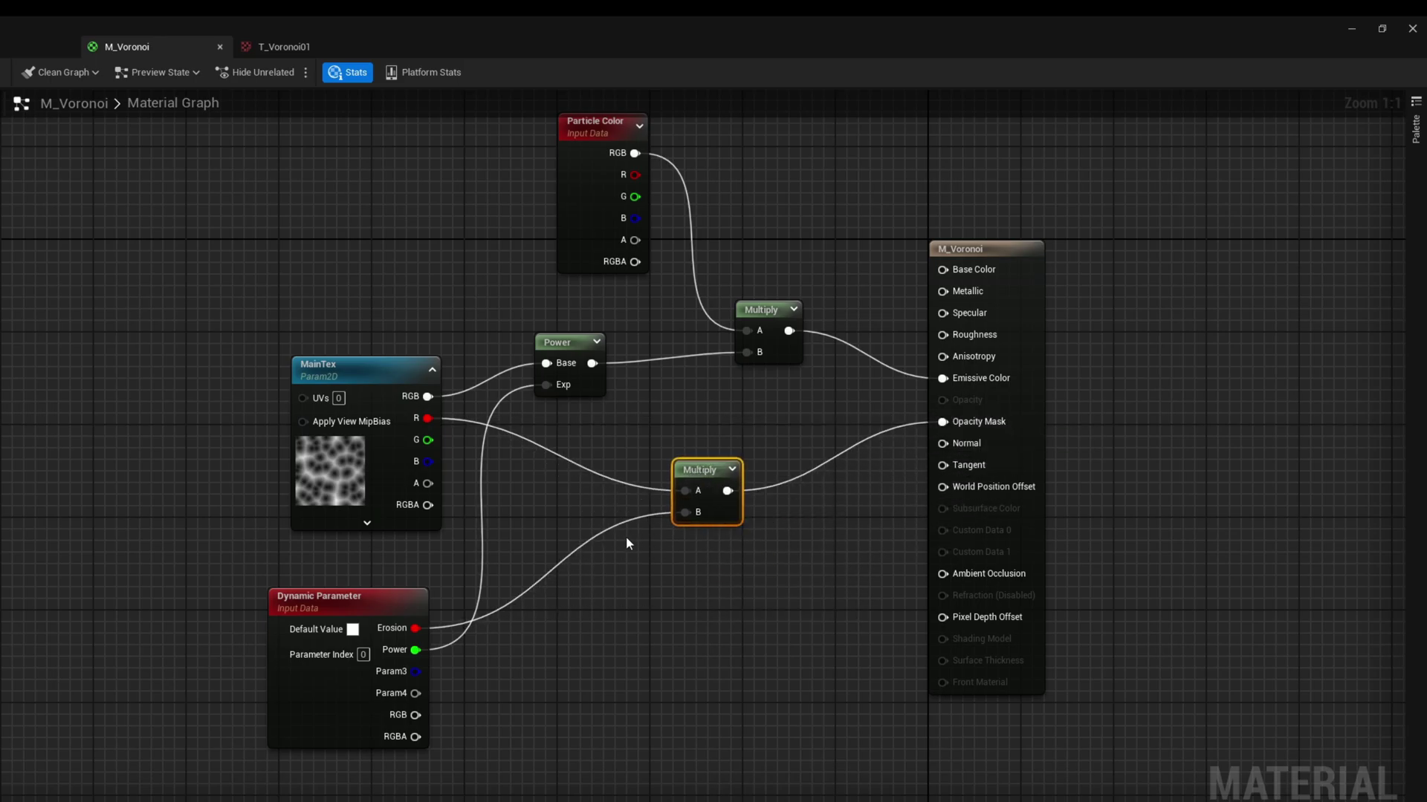
left_click(576, 533)
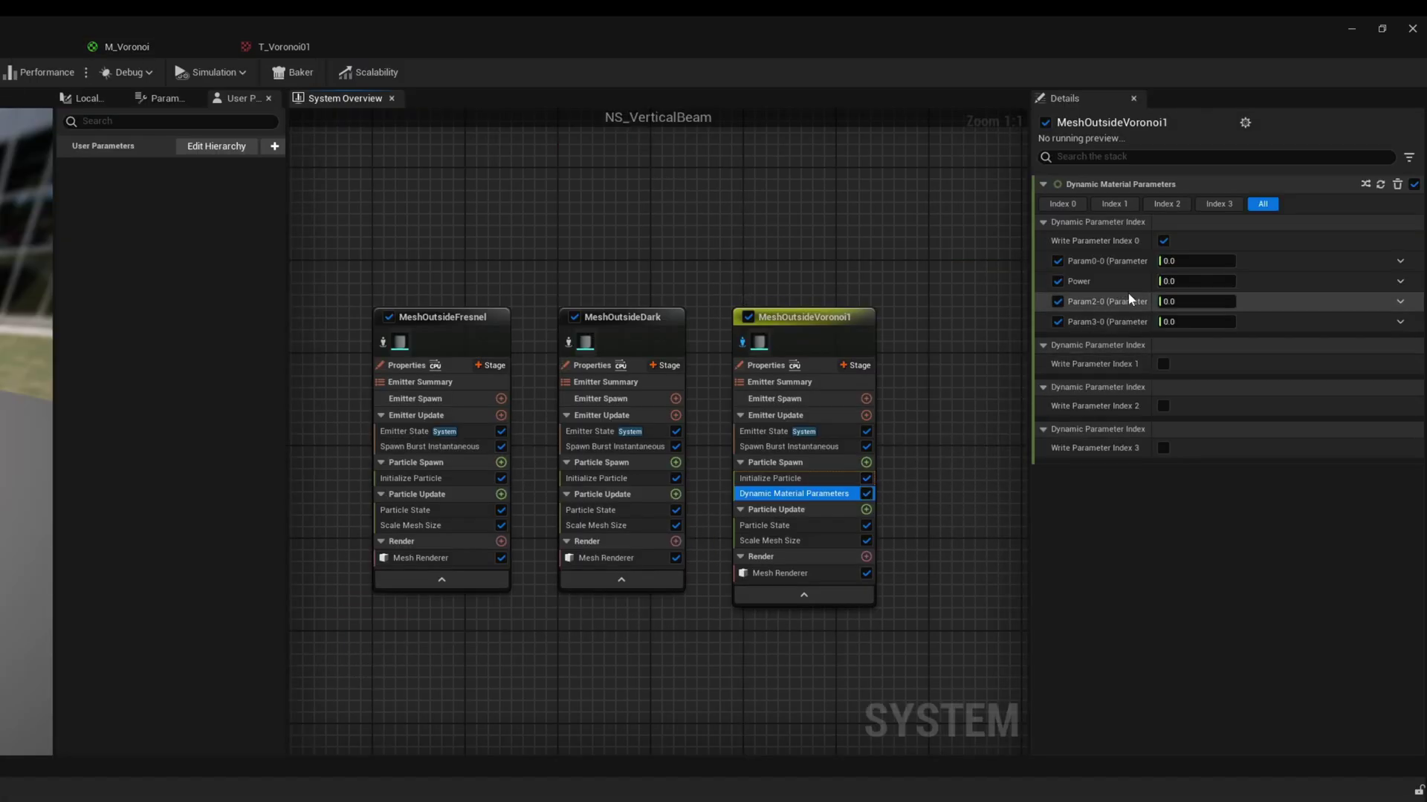
Set Param0 to 1 and raise Power from 2.0 to about 13
left_click(1194, 261)
type("1.5")
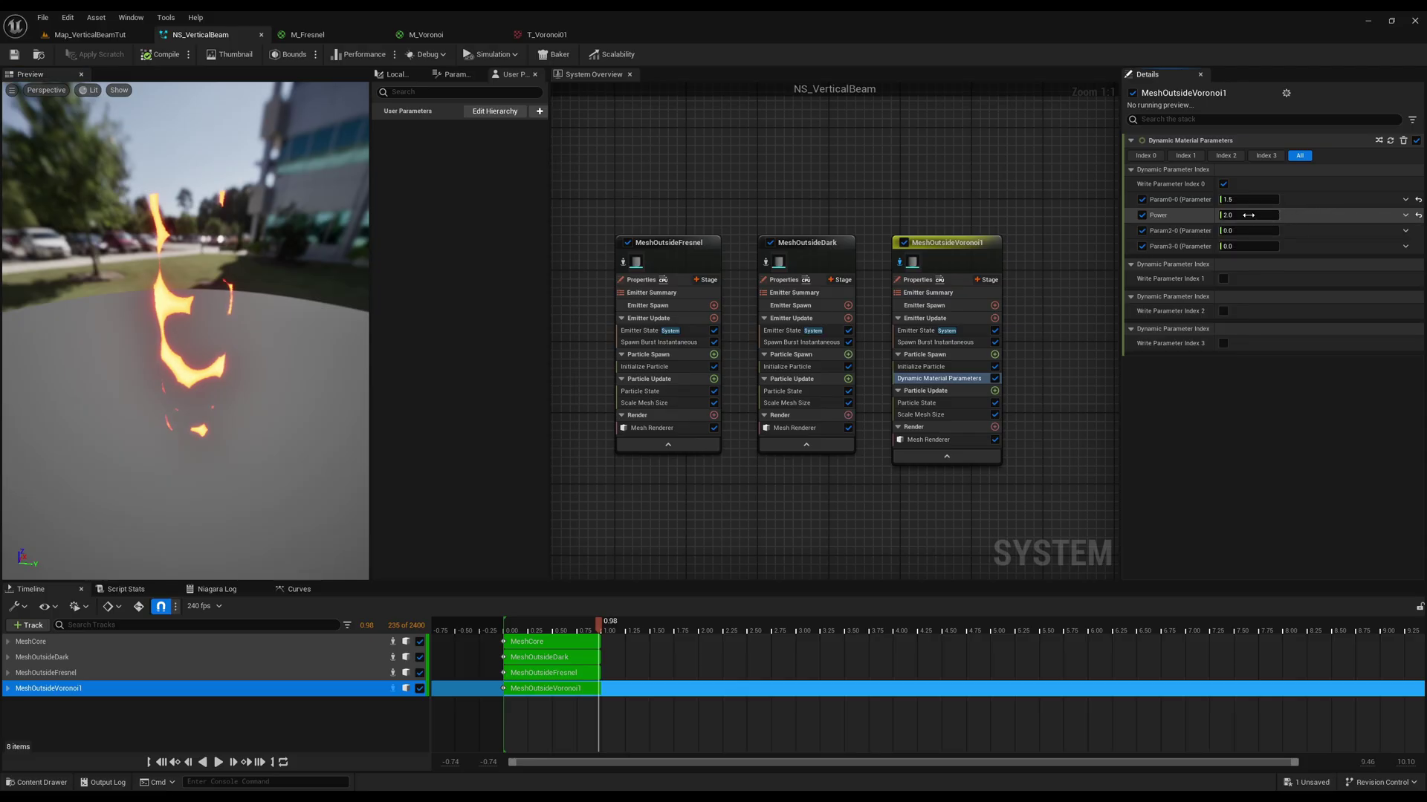
mouse_move(1248, 215)
left_mouse_down()
mouse_move(1330, 215)
mouse_move(1256, 214)
mouse_move(1263, 200)
mouse_move(1330, 199)
mouse_move(1244, 199)
left_mouse_up()
Add a second DynamicParameter node to M_Voronoi with Parameter Index 1
left_click(426, 34)
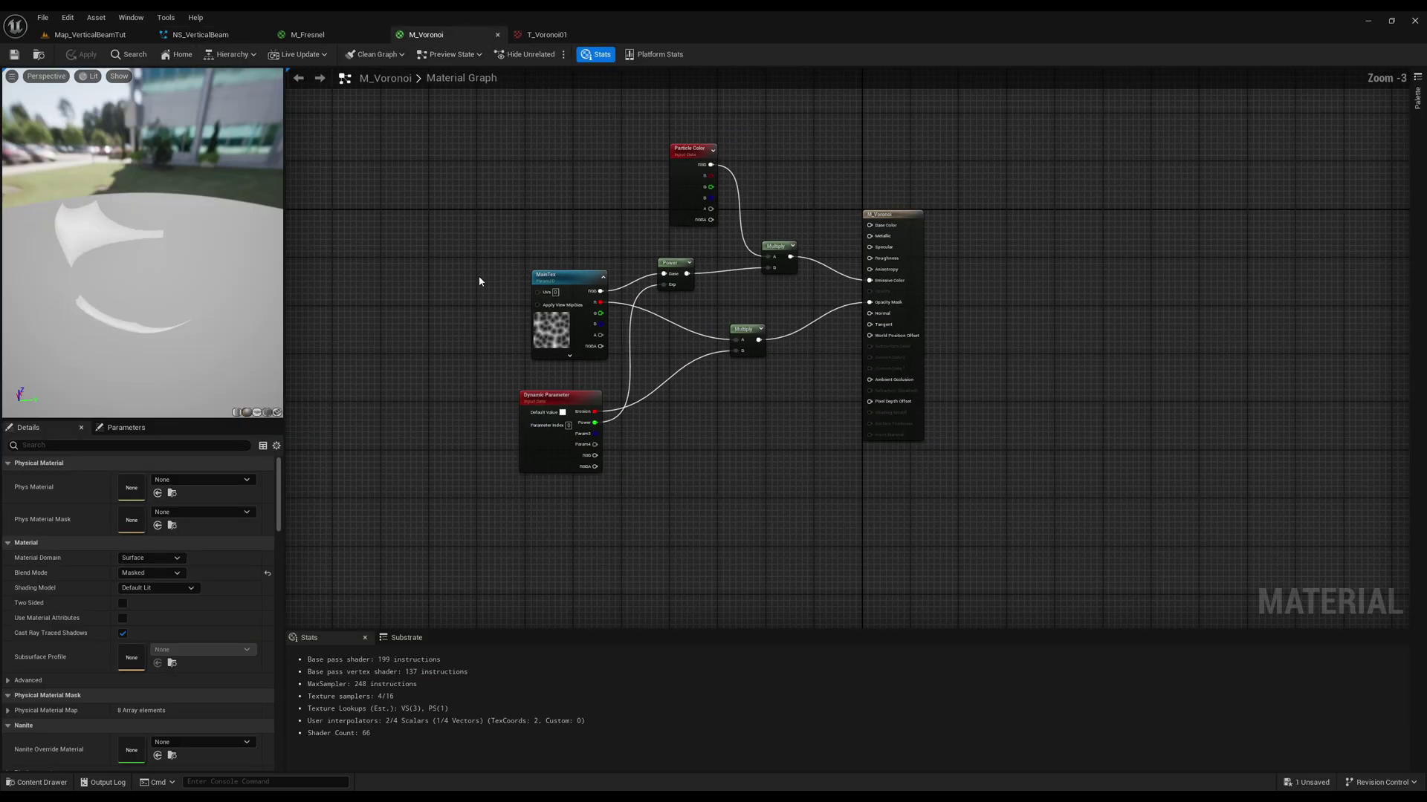
right_click_drag(478, 274, 783, 364)
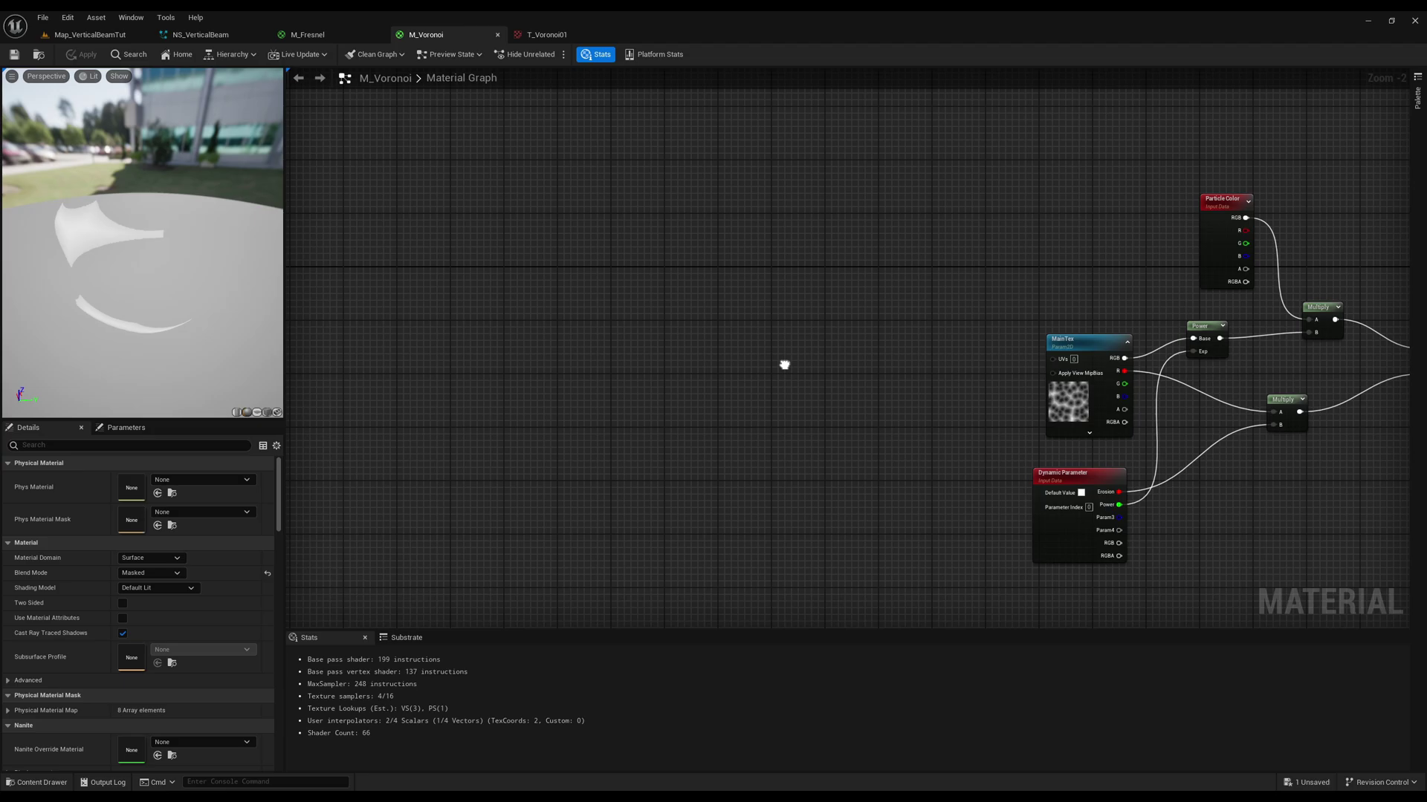
right_click(594, 296)
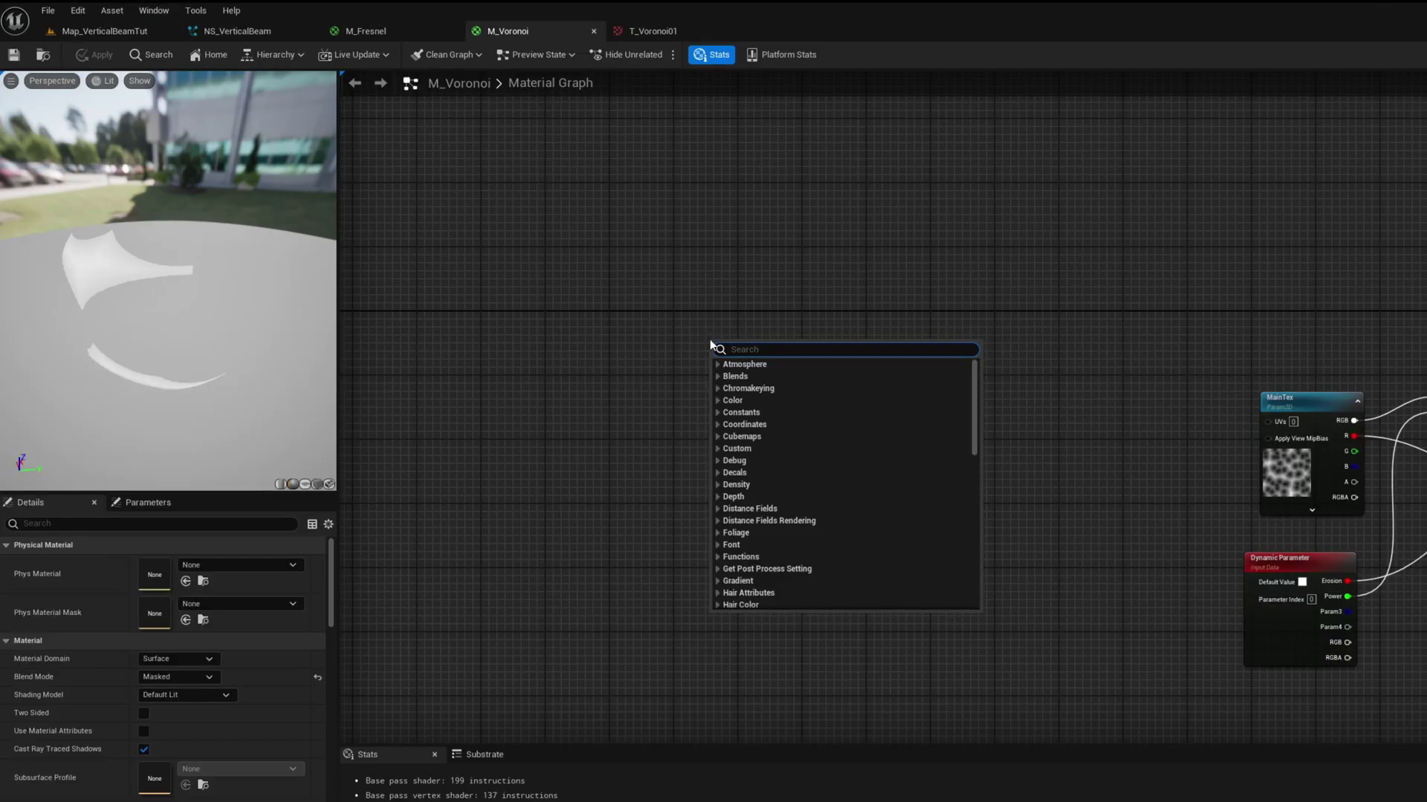
type("dyna")
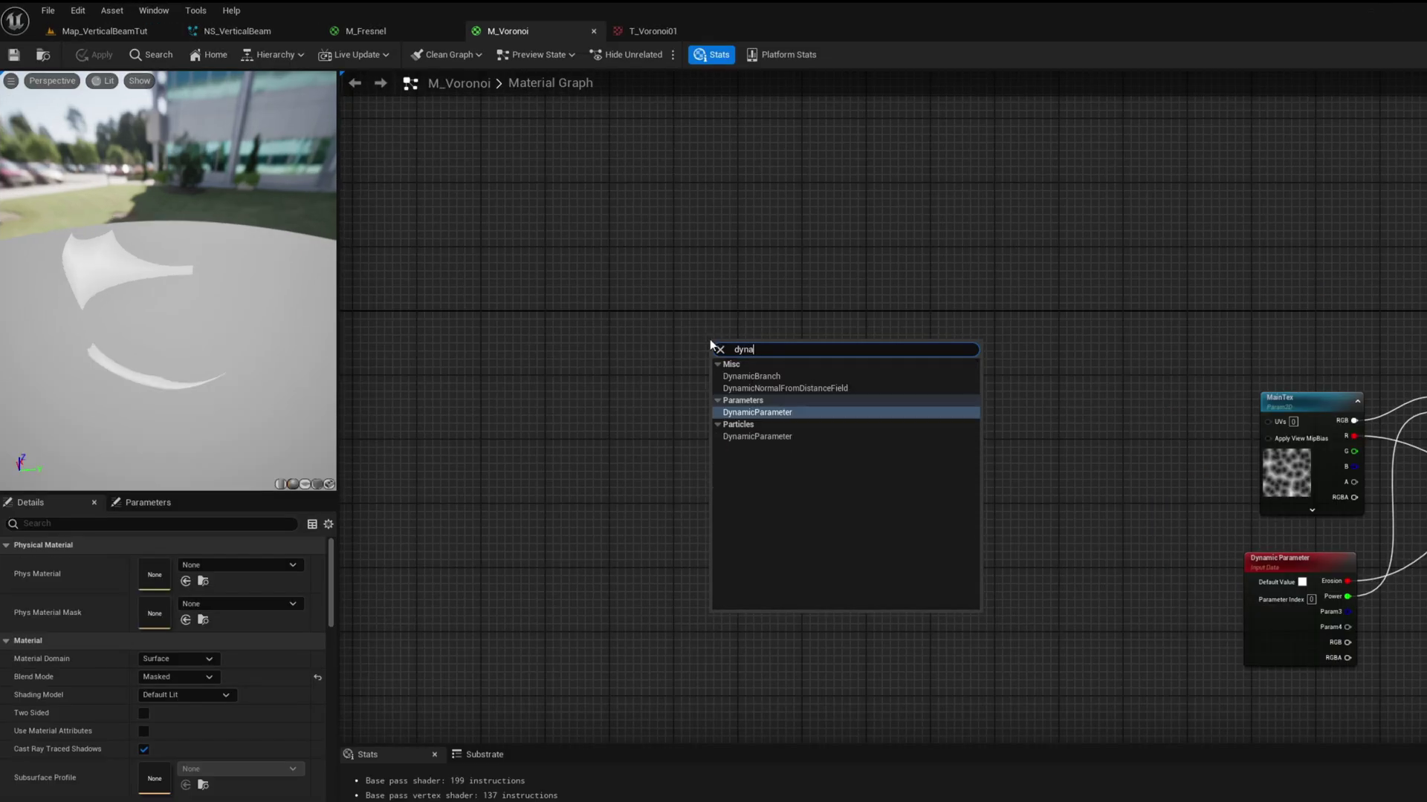
key("Return")
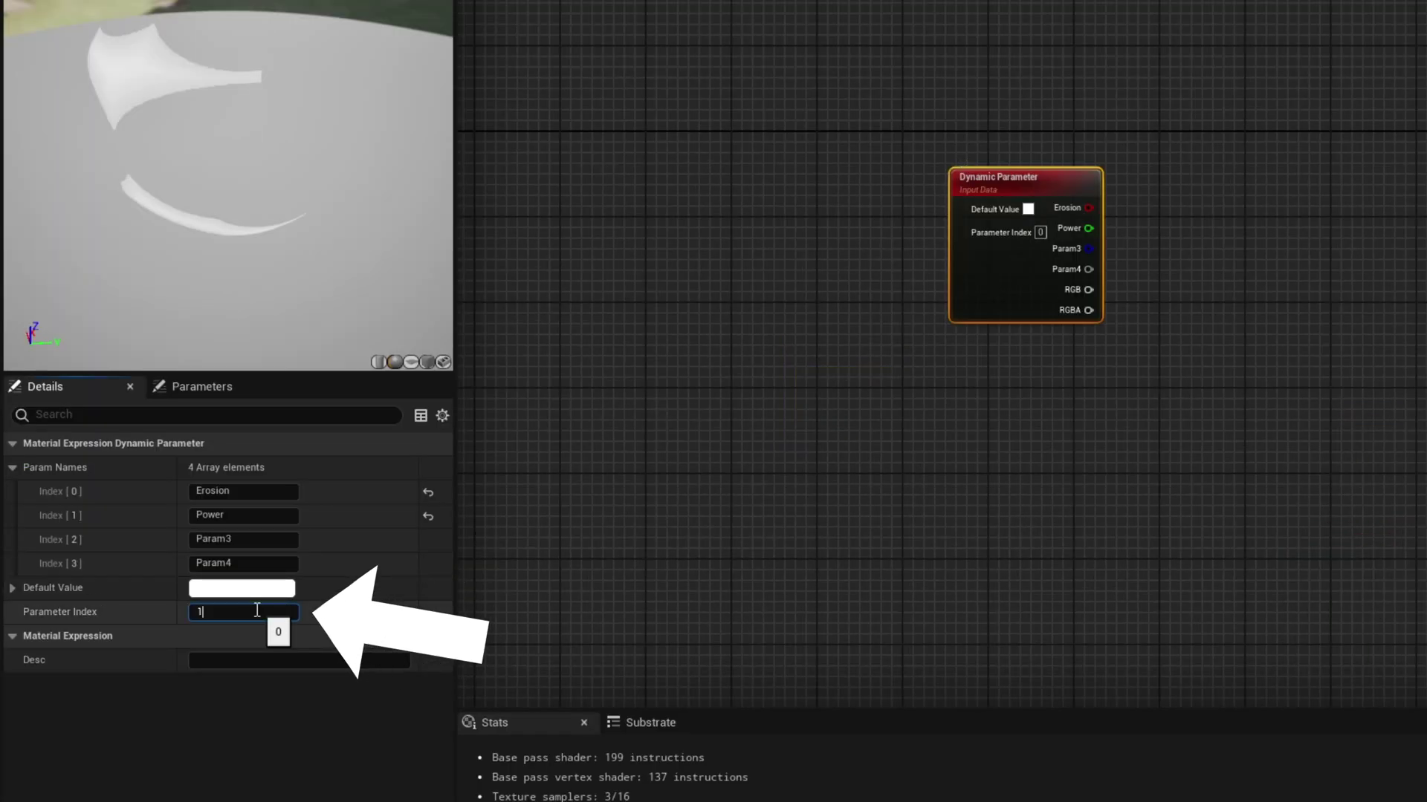
key("Return")
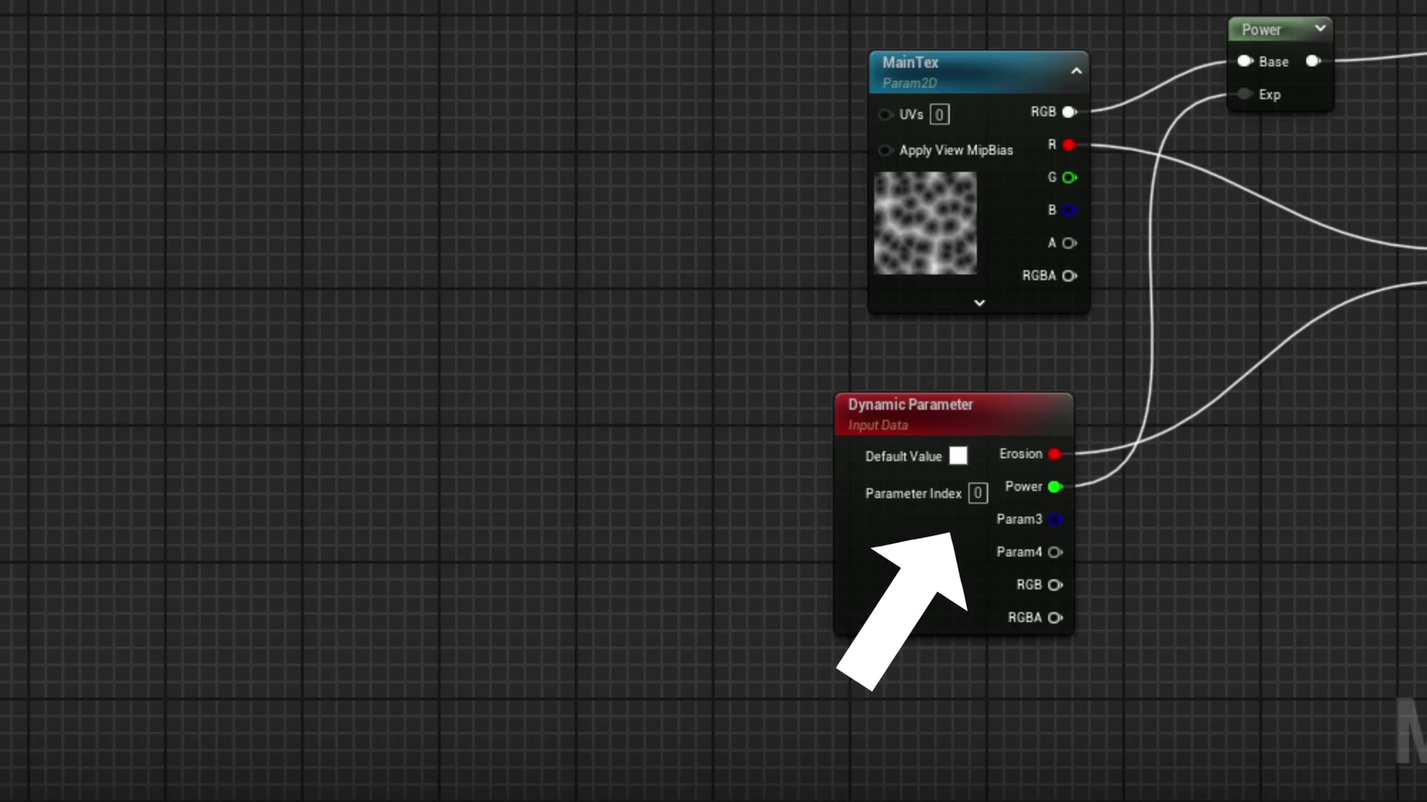
Name its first two outputs Texture Tiling X and Texture Tiling Y
left_click(154, 580)
type("Texture Tiling X")
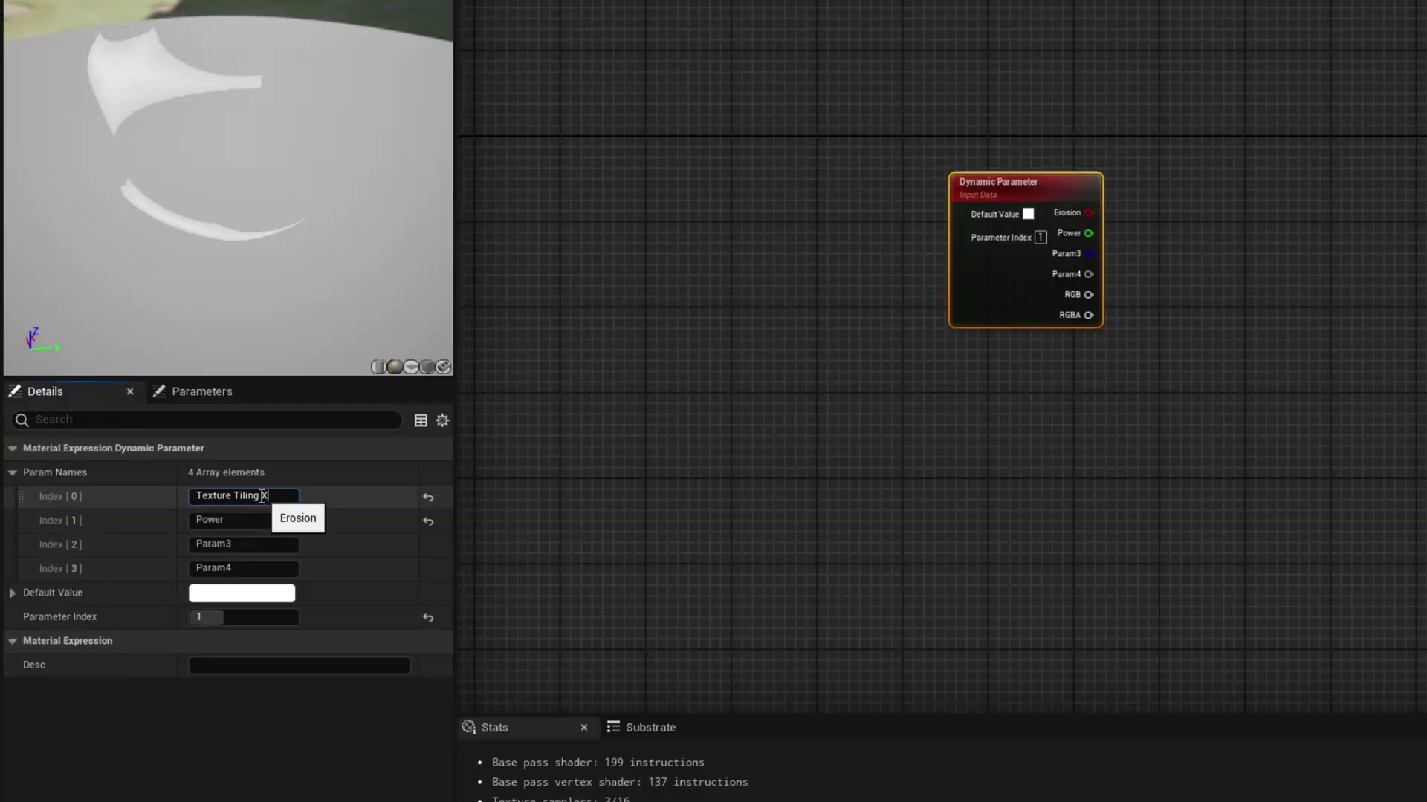
key("Tab")
type("Texture")
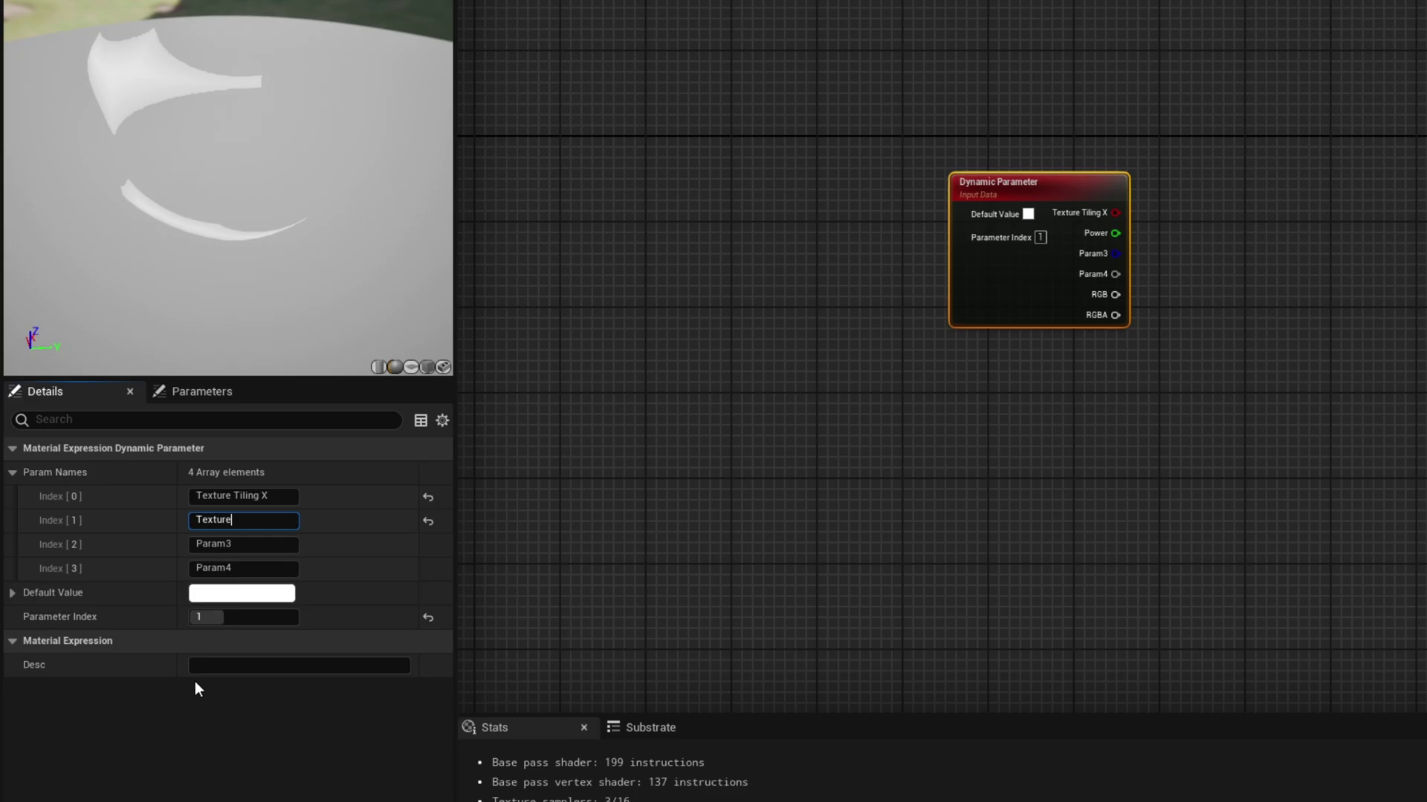
type(" Tiling Y")
key("Return")
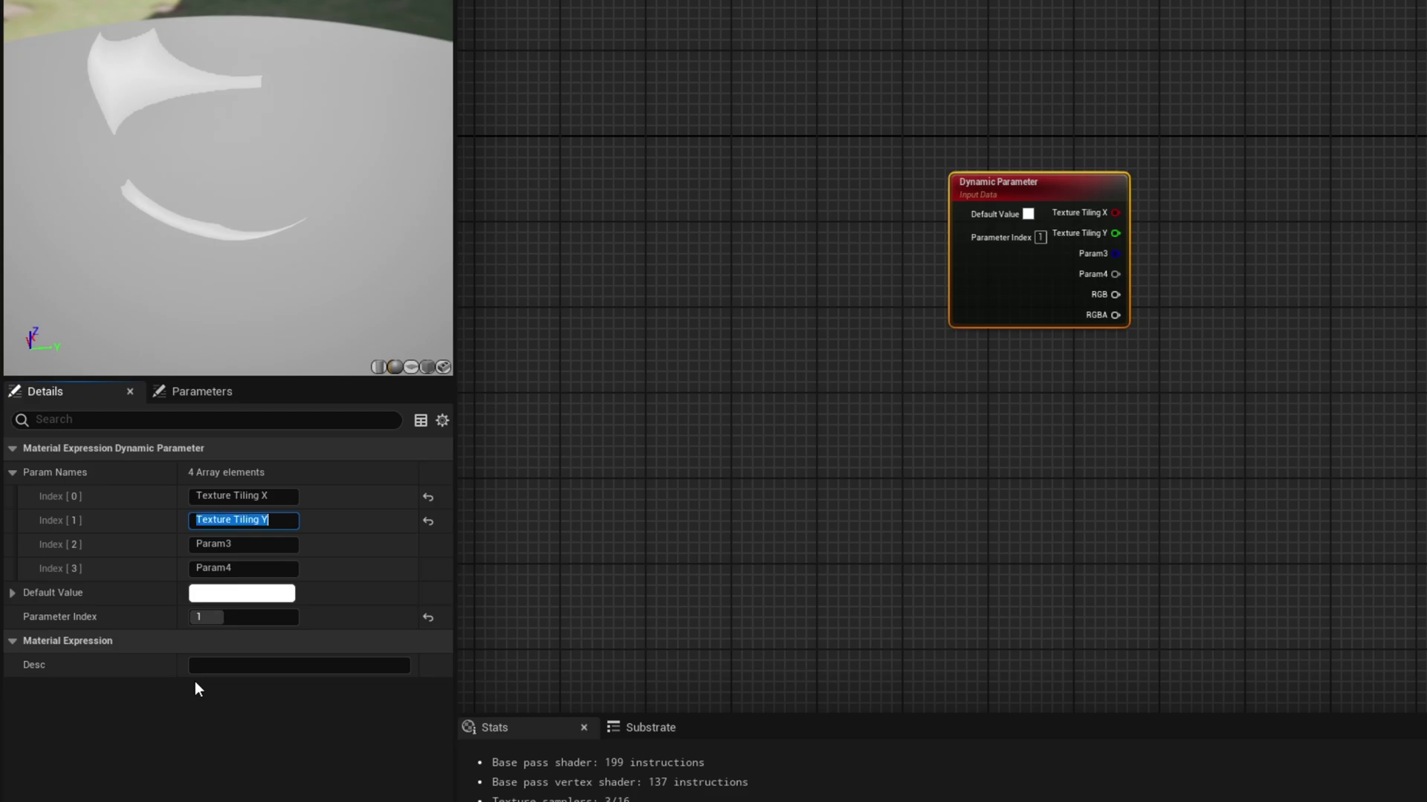
left_click(12, 592)
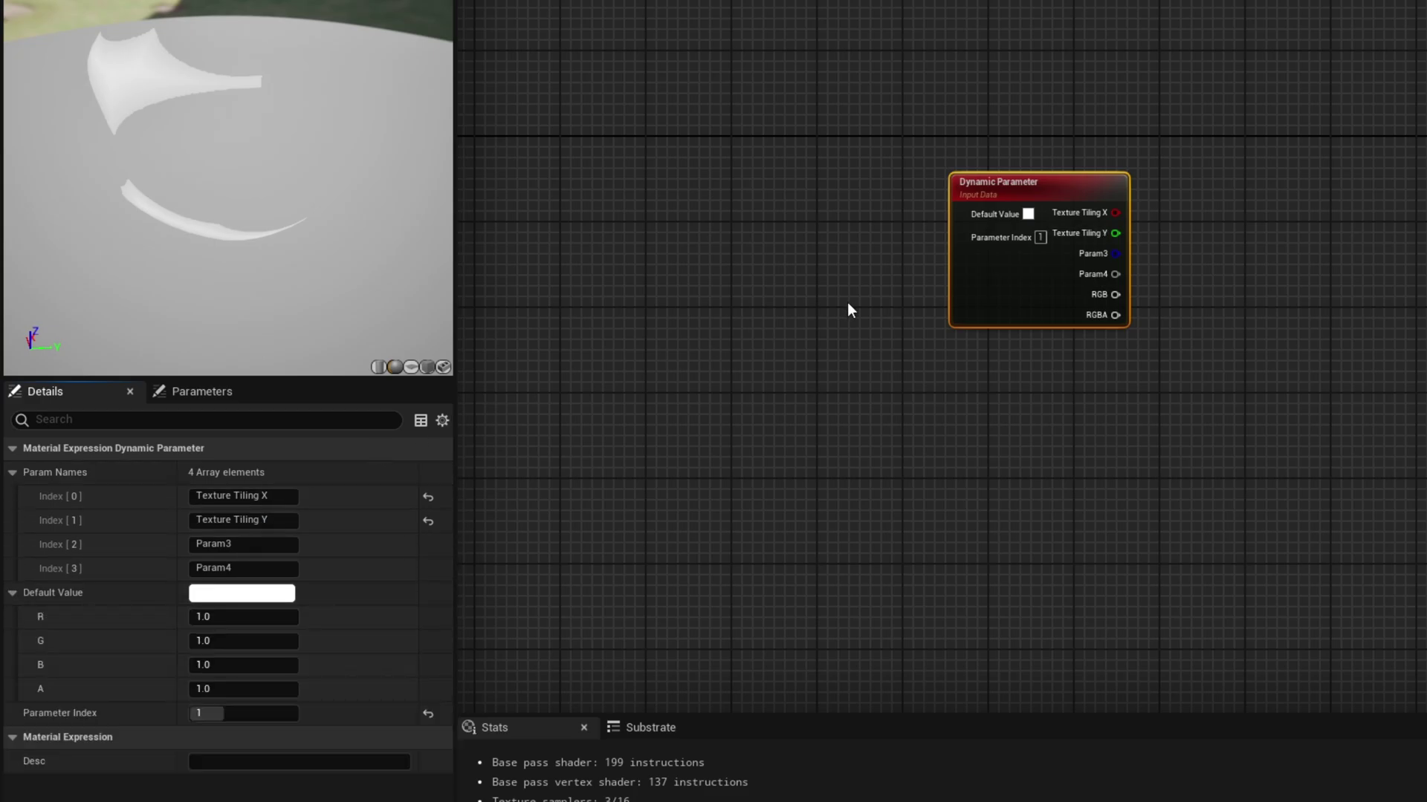
left_click_drag(1115, 213, 1291, 203)
Combine Texture Tiling X and Texture Tiling Y with an AppendVector node
left_click_drag(834, 361, 847, 366)
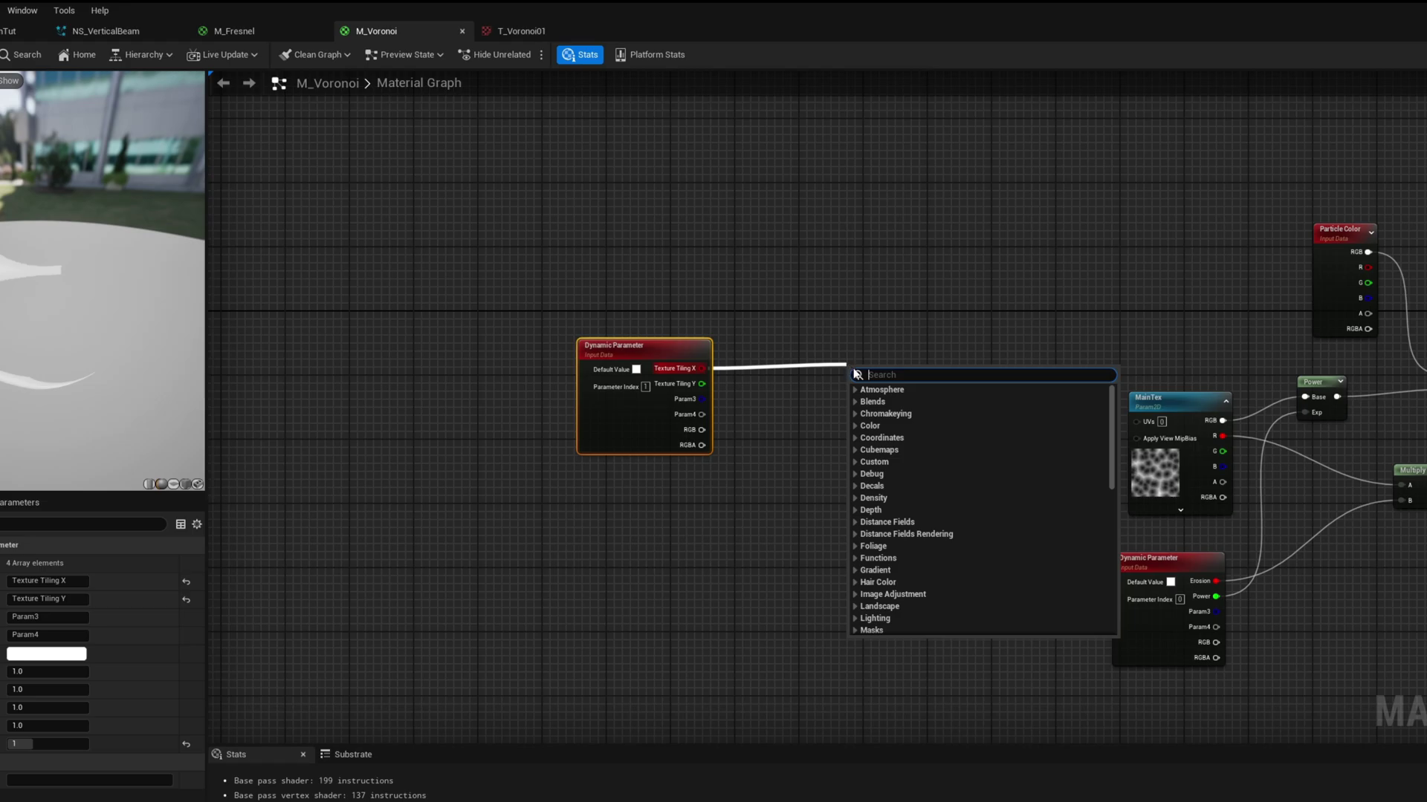
type("append")
key("Up")
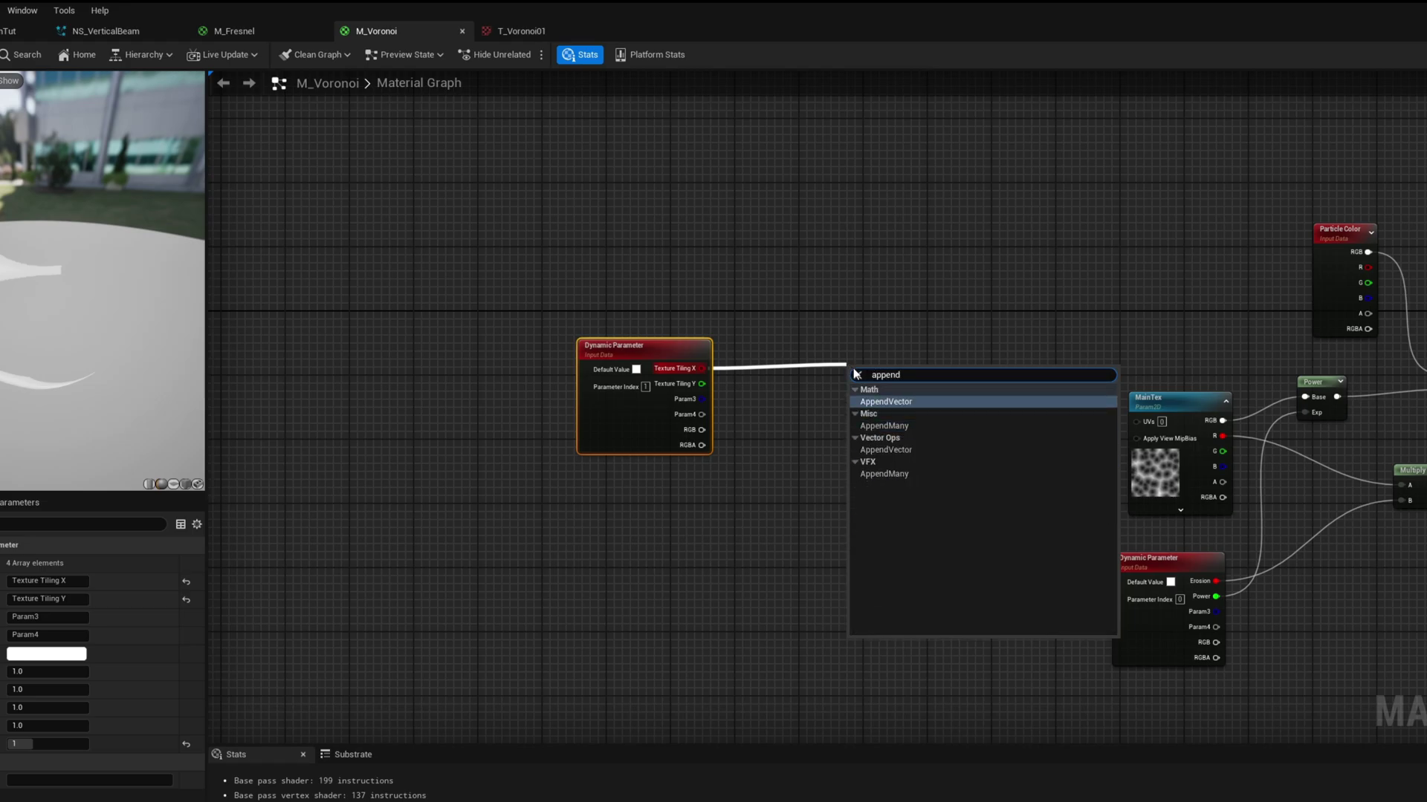
key("Return")
left_click_drag(702, 384, 853, 379)
Multiply TexCoord[0] by the appended tiling values for the MainTex UVs
scroll(840, 257, "up", 2)
right_click(893, 246)
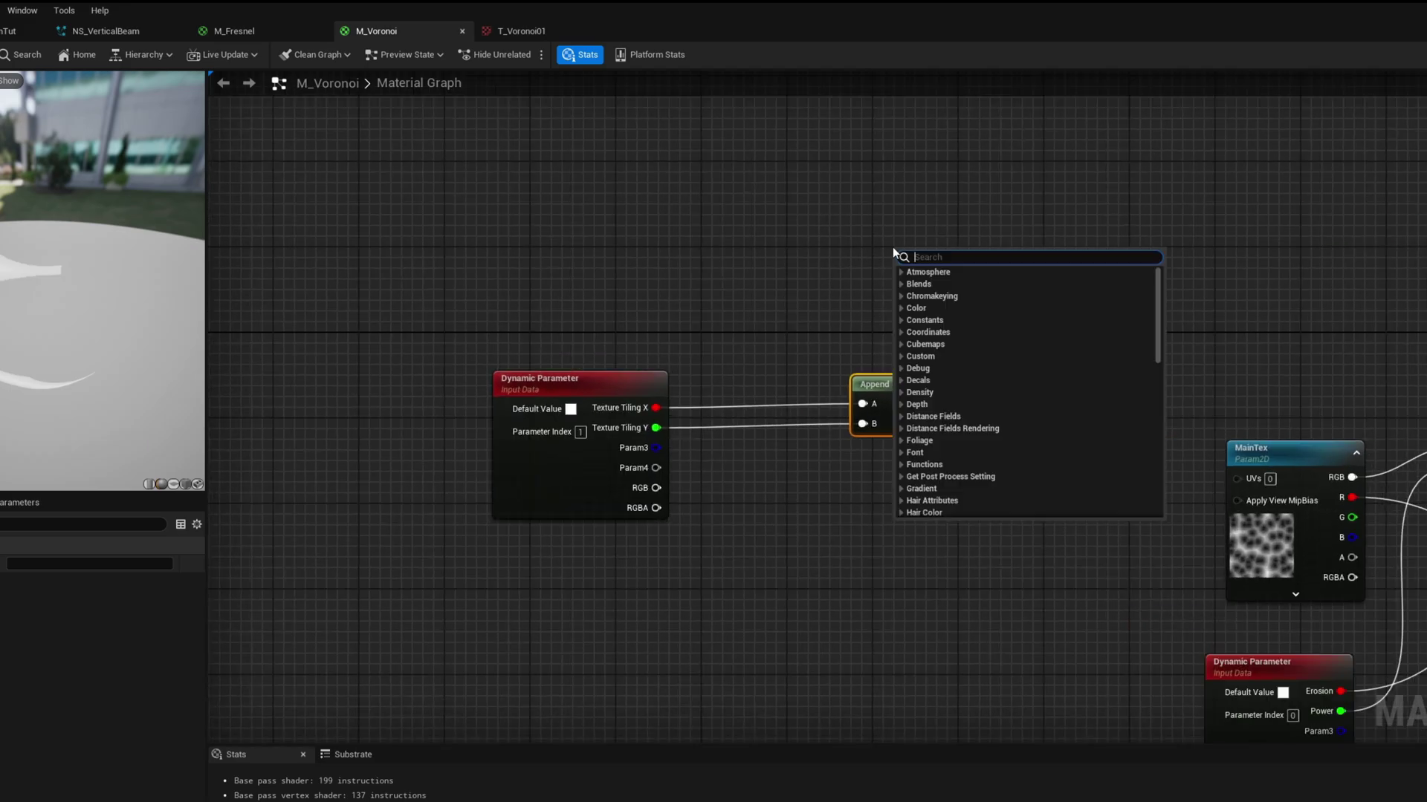
type("tex")
key("Return")
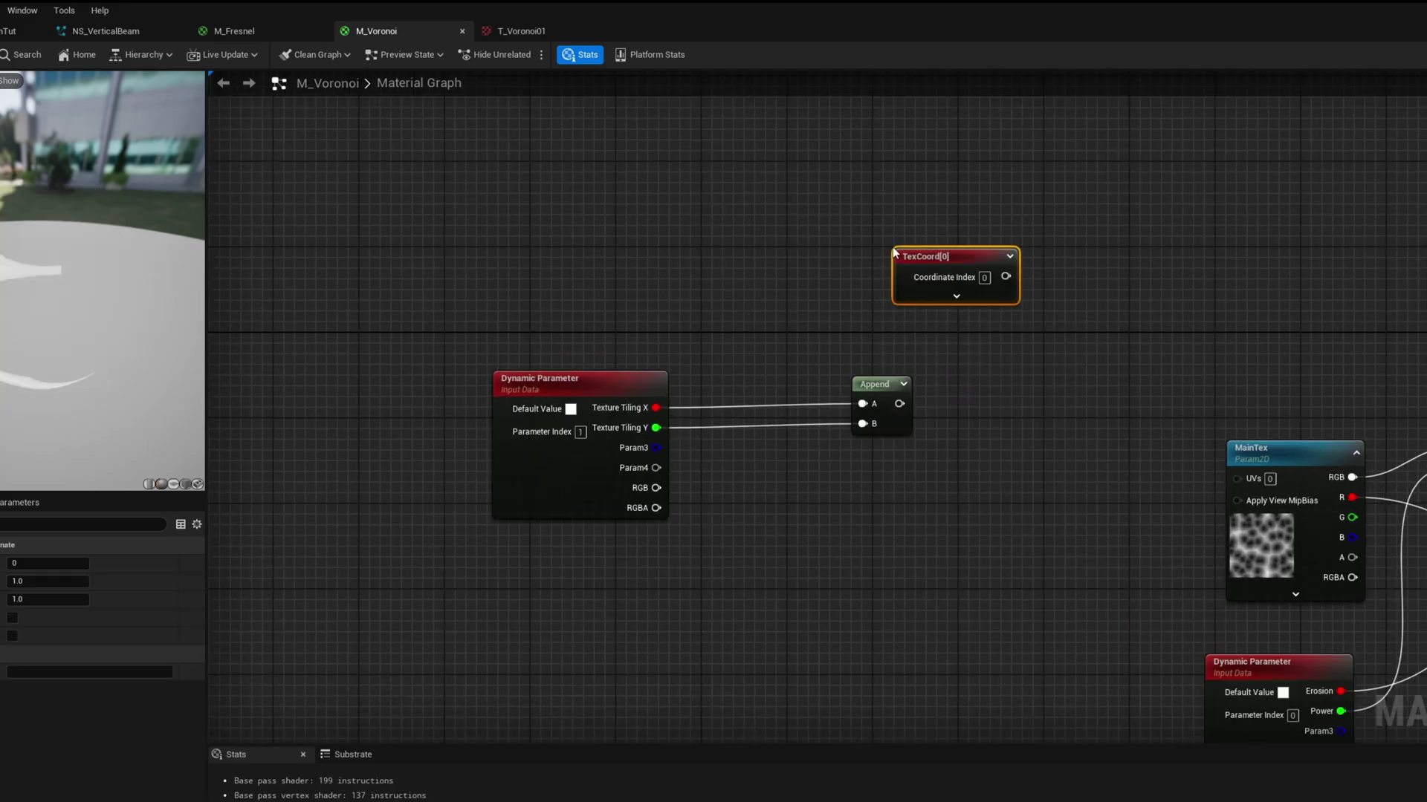
left_click_drag(926, 259, 836, 269)
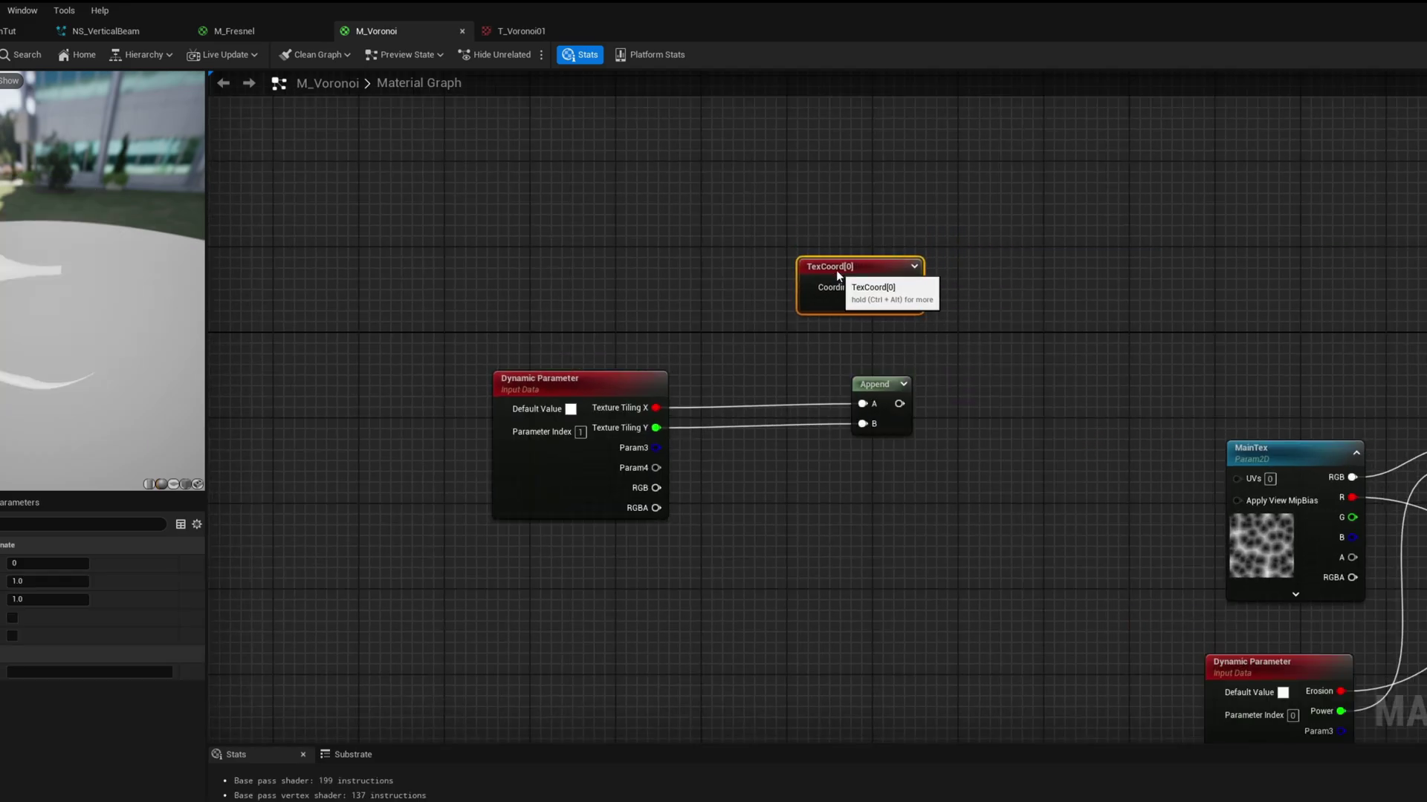
left_click(1055, 394)
left_click_drag(1021, 407, 1029, 358)
left_click_drag(910, 287, 990, 372)
left_click_drag(899, 404, 1241, 478)
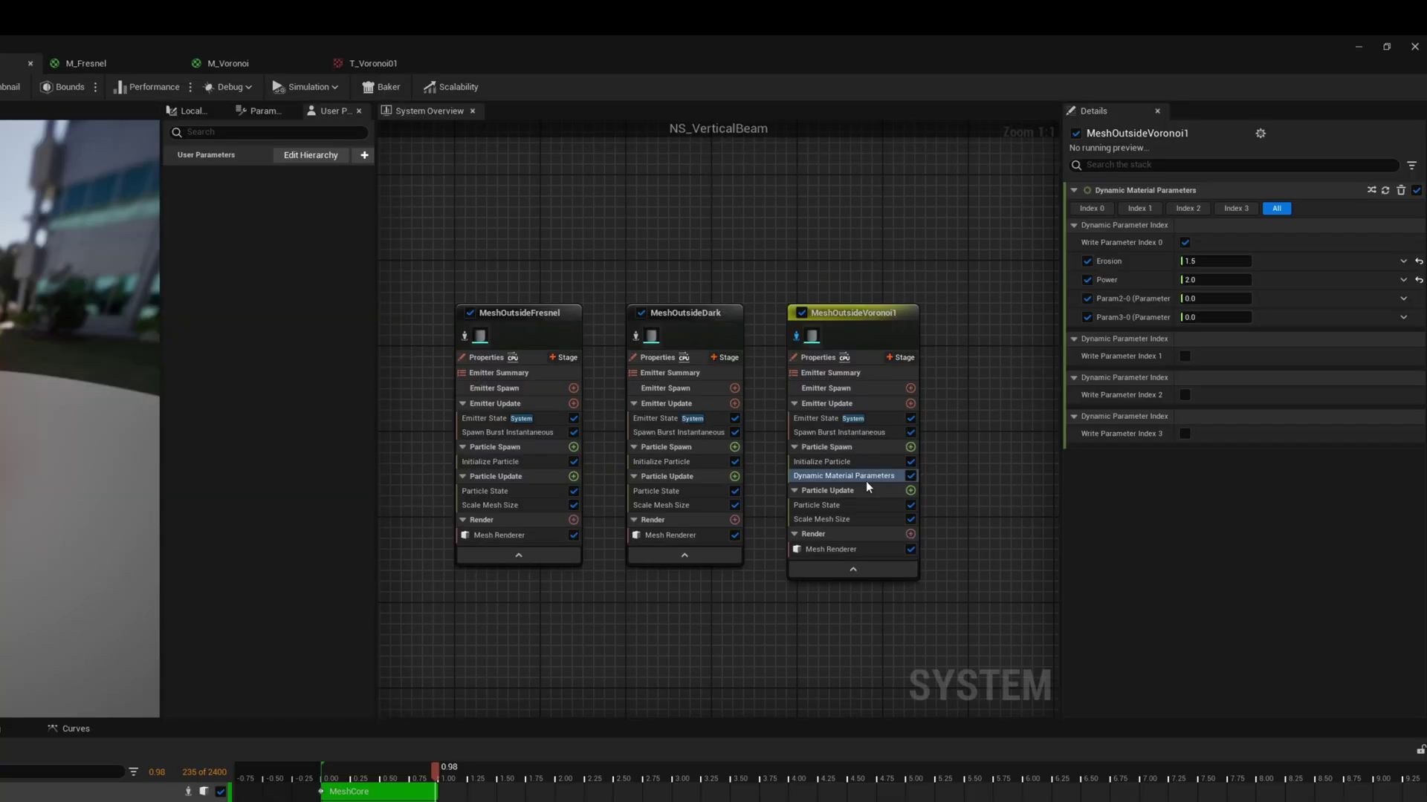
In MeshOutsideVoronoi1's Dynamic Material Parameters, set Texture Tiling X 5.0 and Y 0.3
left_click(866, 477)
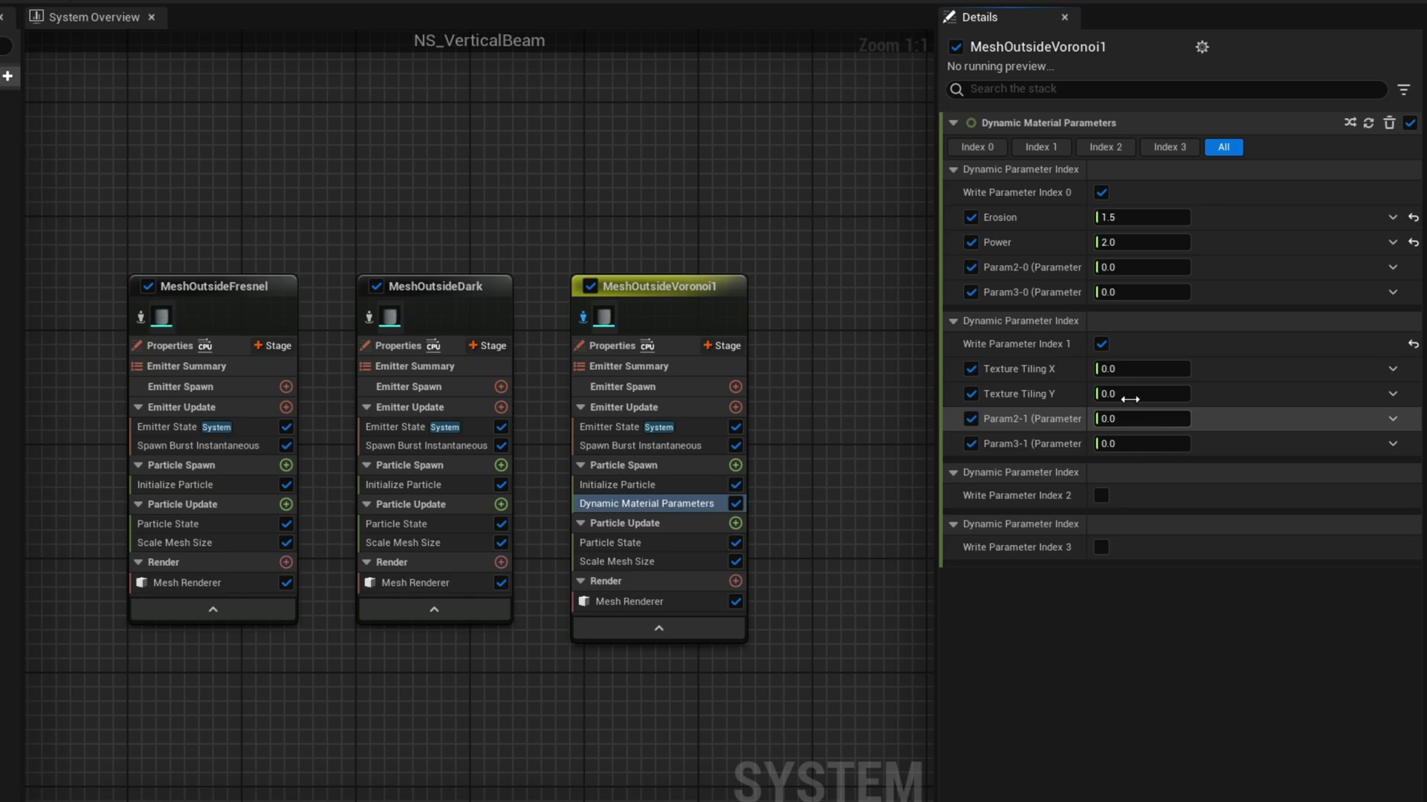
left_click(1131, 371)
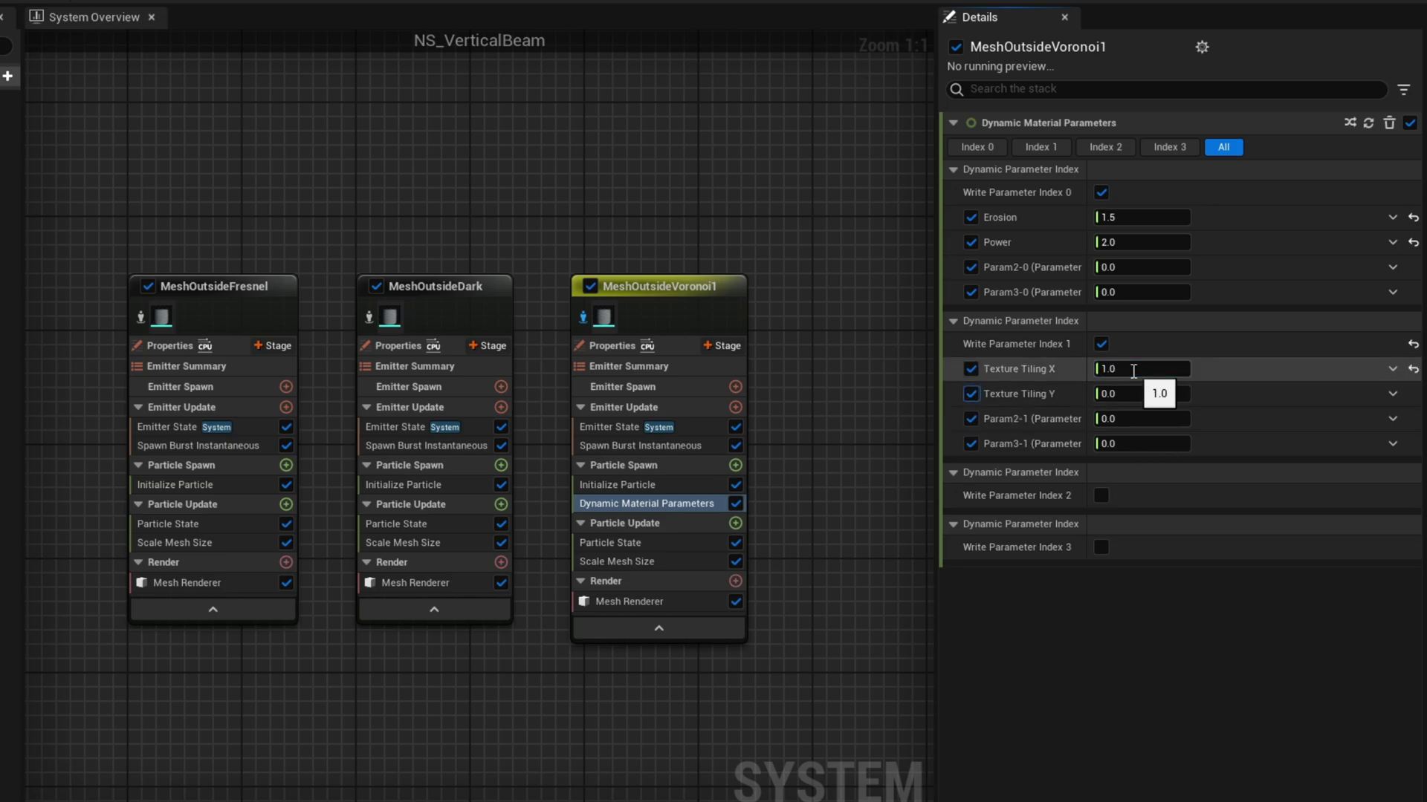
key("Tab")
type("1")
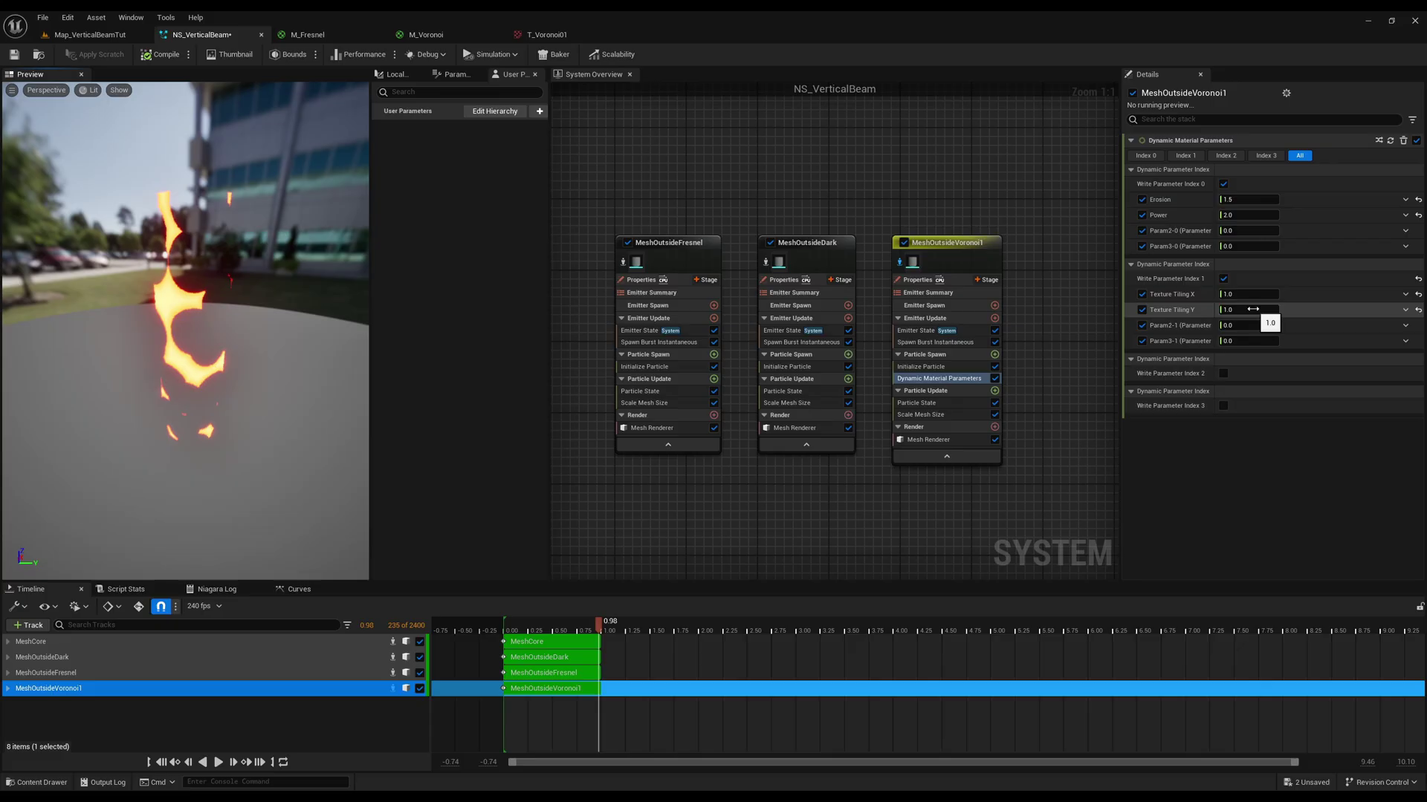
left_click_drag(1117, 401, 1107, 401)
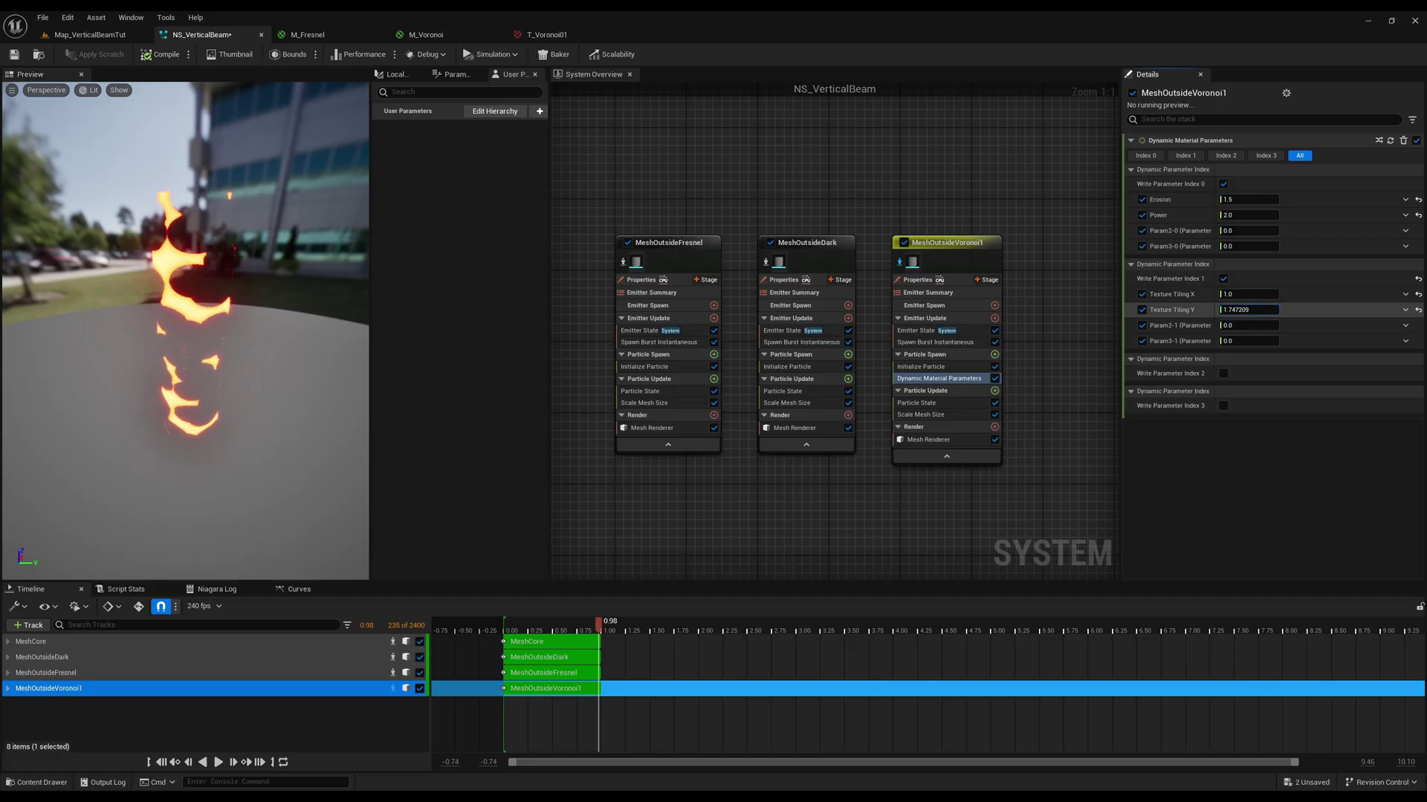
mouse_move(1248, 294)
left_mouse_down()
mouse_move(1237, 294)
mouse_move(1251, 294)
left_mouse_up()
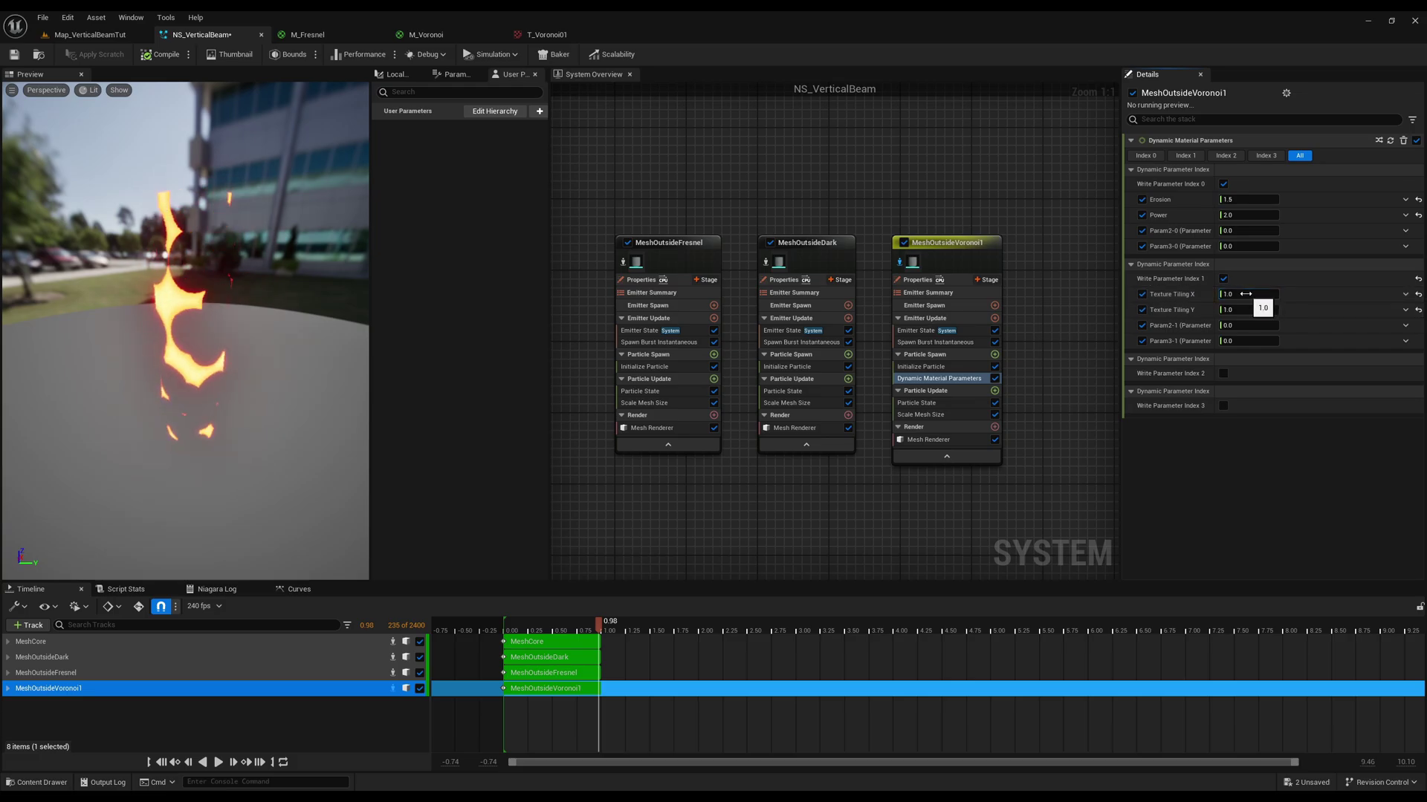
type("5")
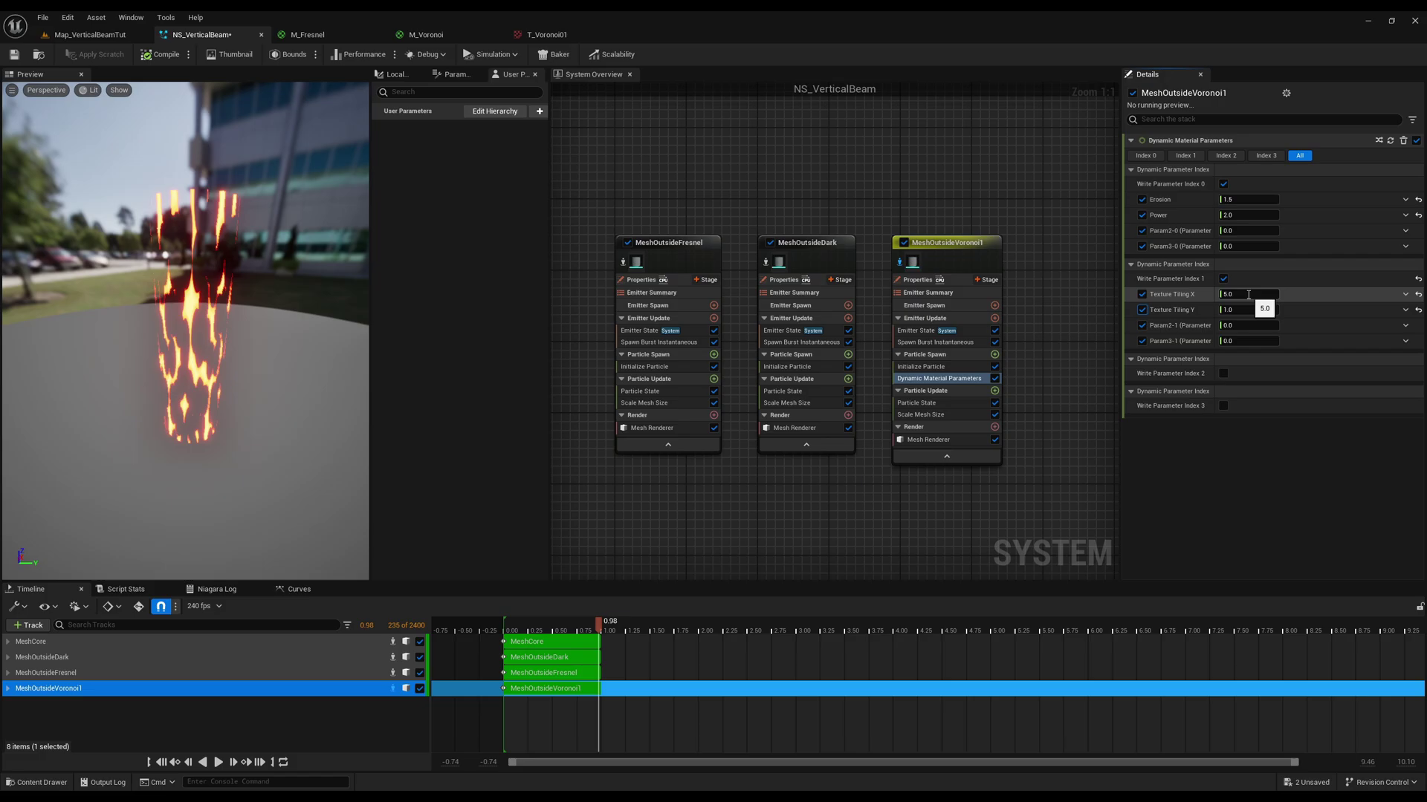
type("3")
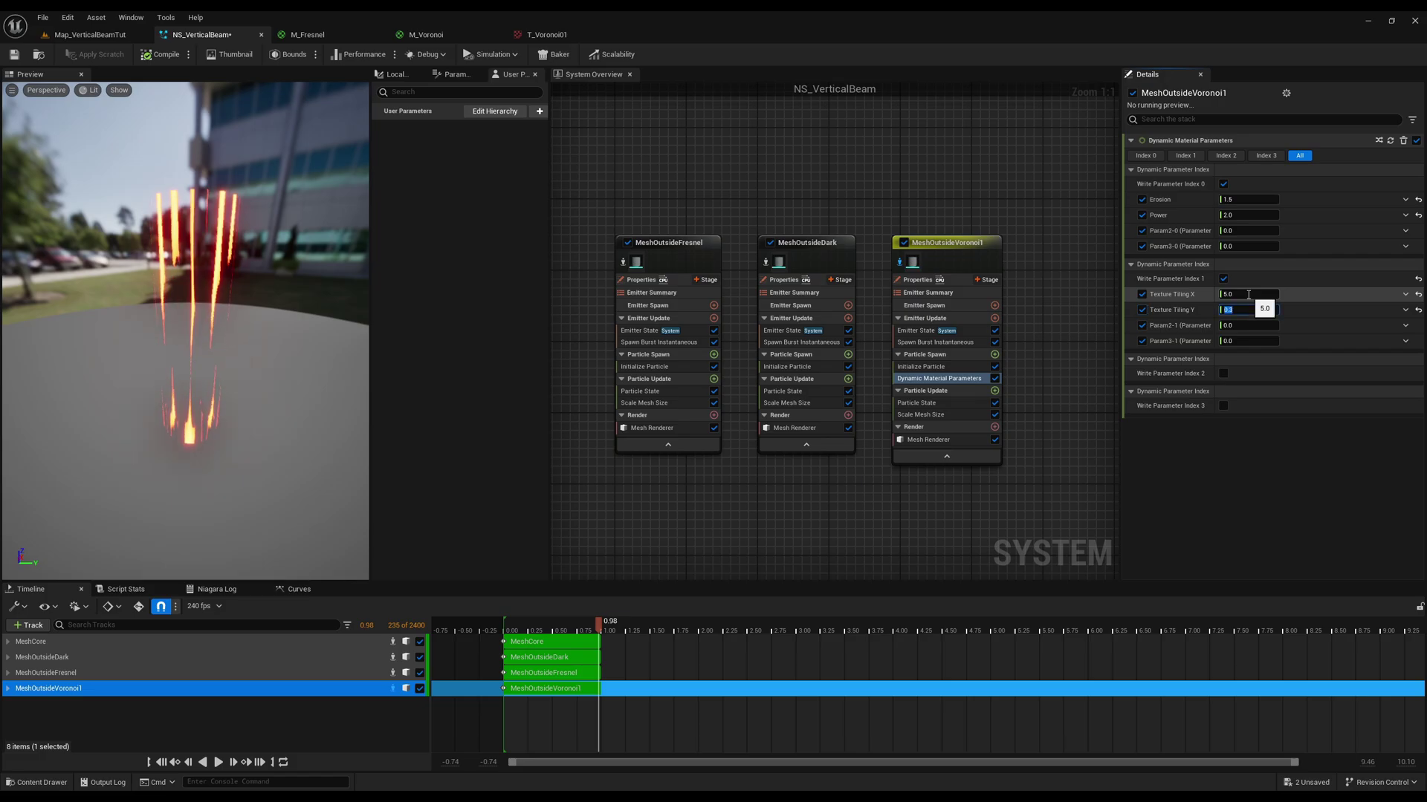
left_click_drag(211, 350, 316, 346)
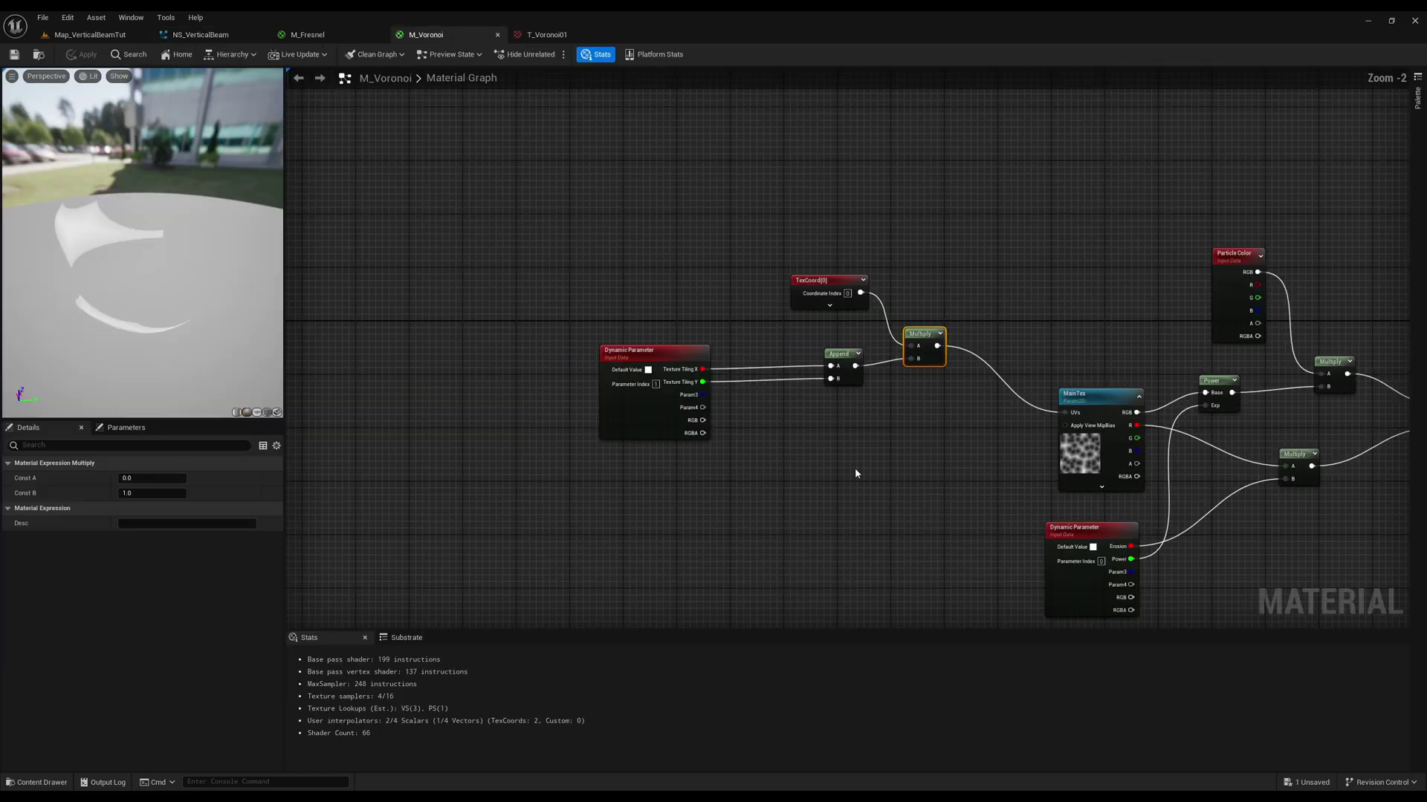
Rename the next tiling parameters Speed X and Speed Y and zero the remaining defaults
right_click_drag(854, 471, 840, 379)
left_click_drag(674, 279, 674, 271)
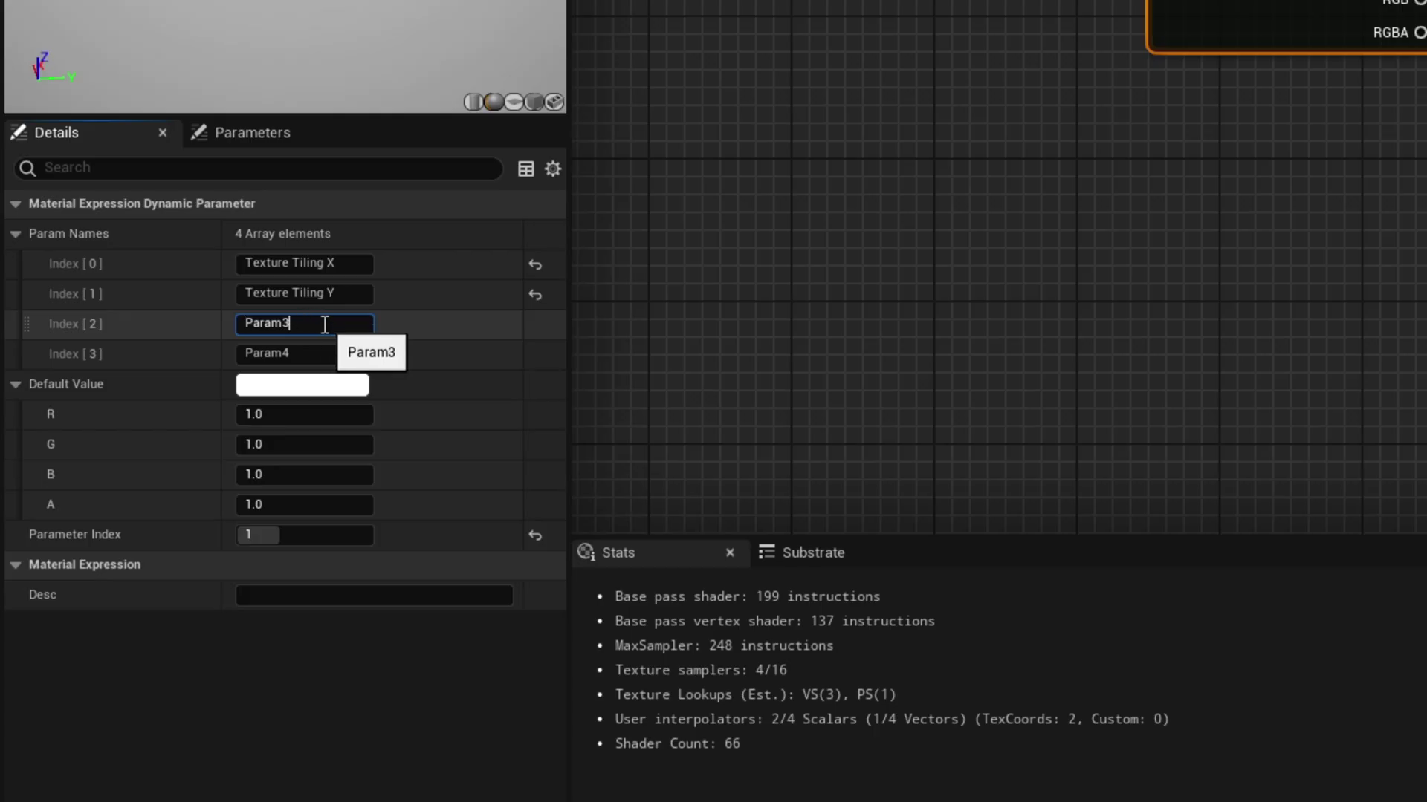
type("Speed X")
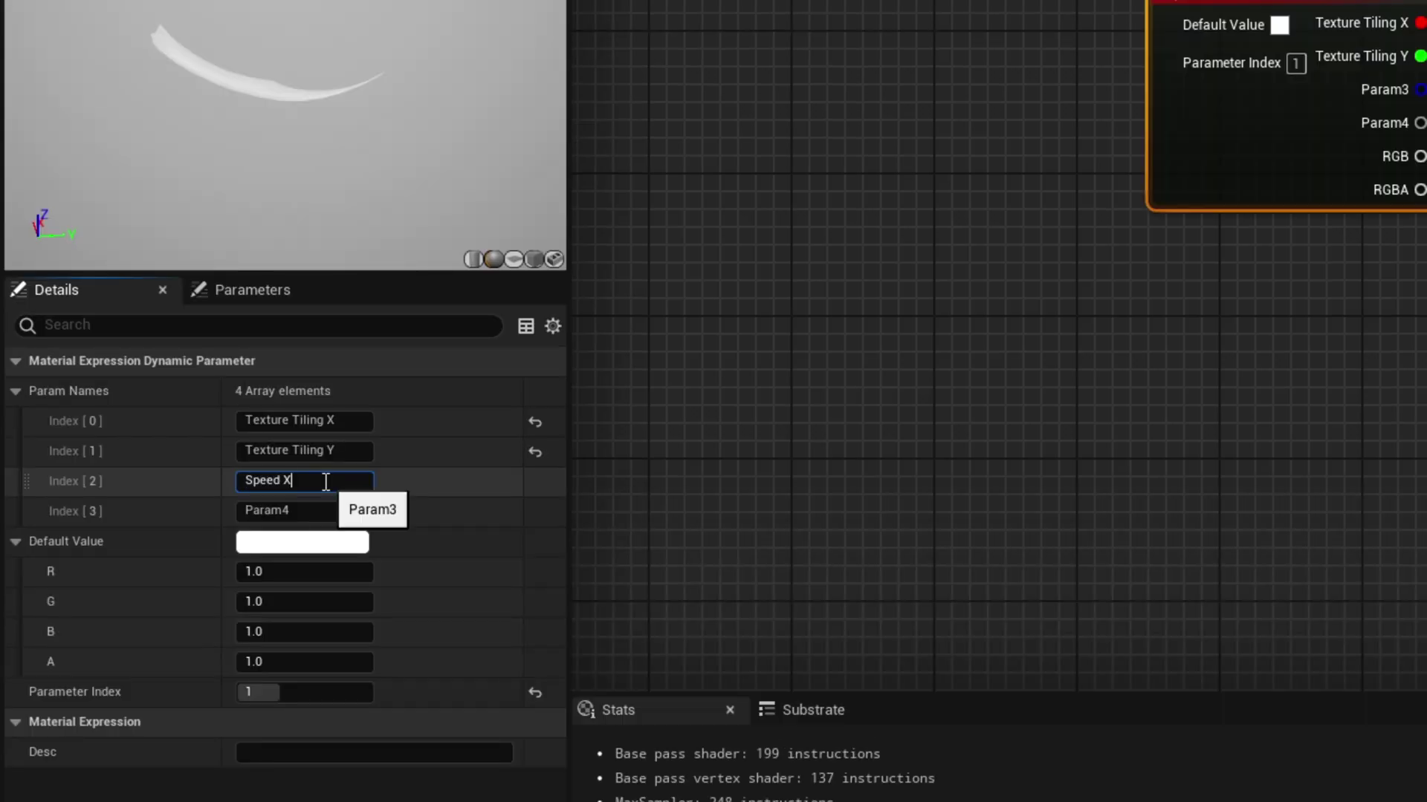
key("Tab")
type("S")
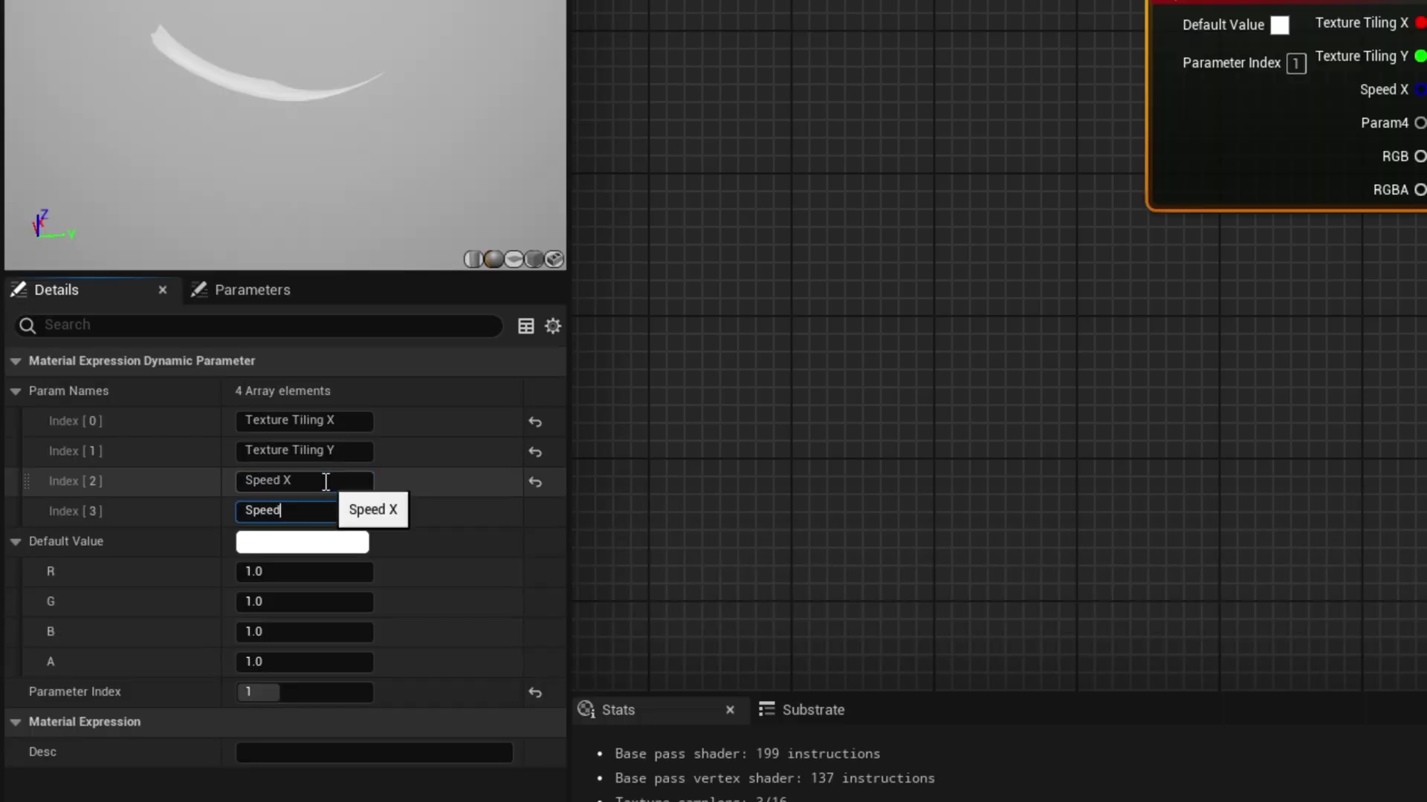
left_click(319, 632)
type("0")
key("Tab")
type("0")
key("Return")
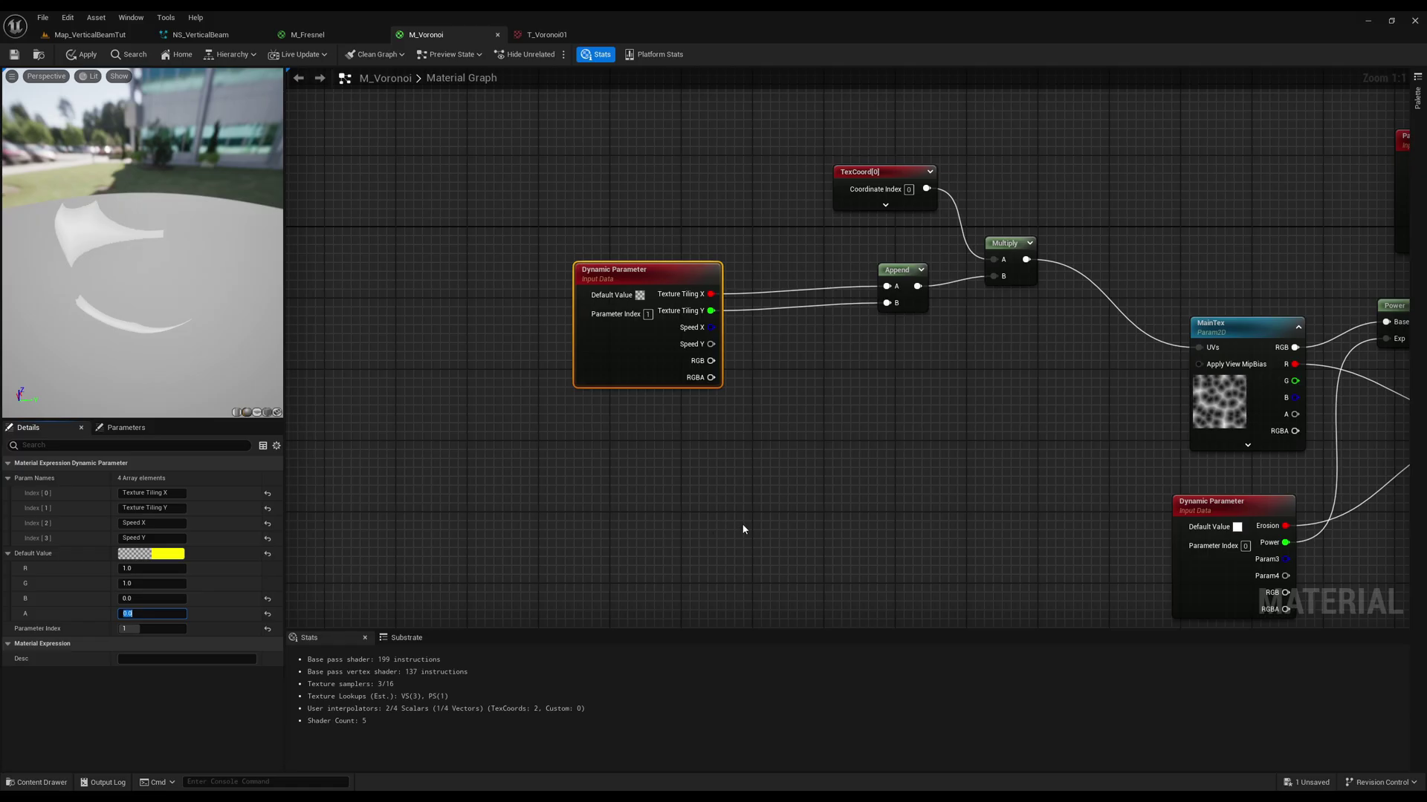
Multiply a Time node by Speed X and Speed Y in two Multiply nodes
right_click_drag(743, 529, 643, 471)
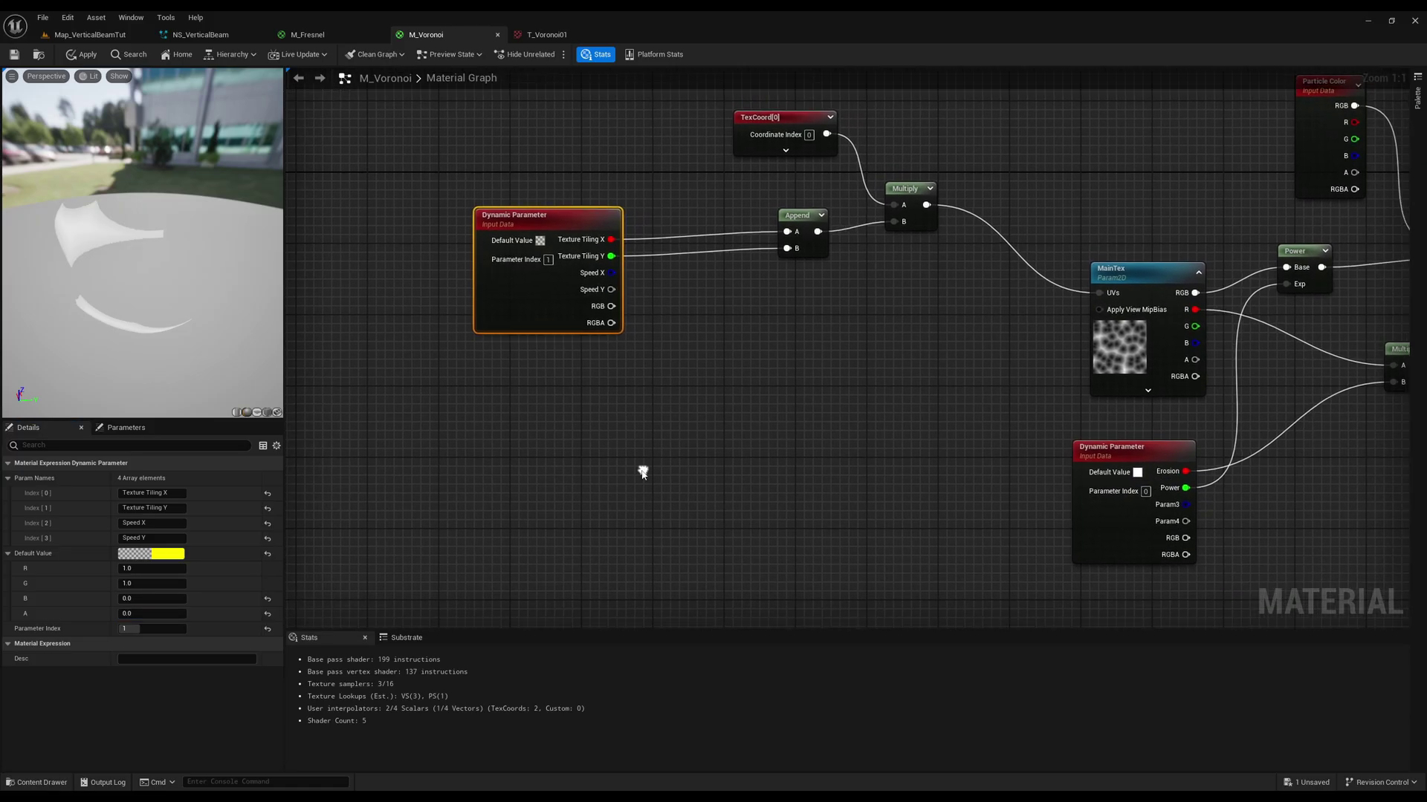
right_click(754, 443)
type("time")
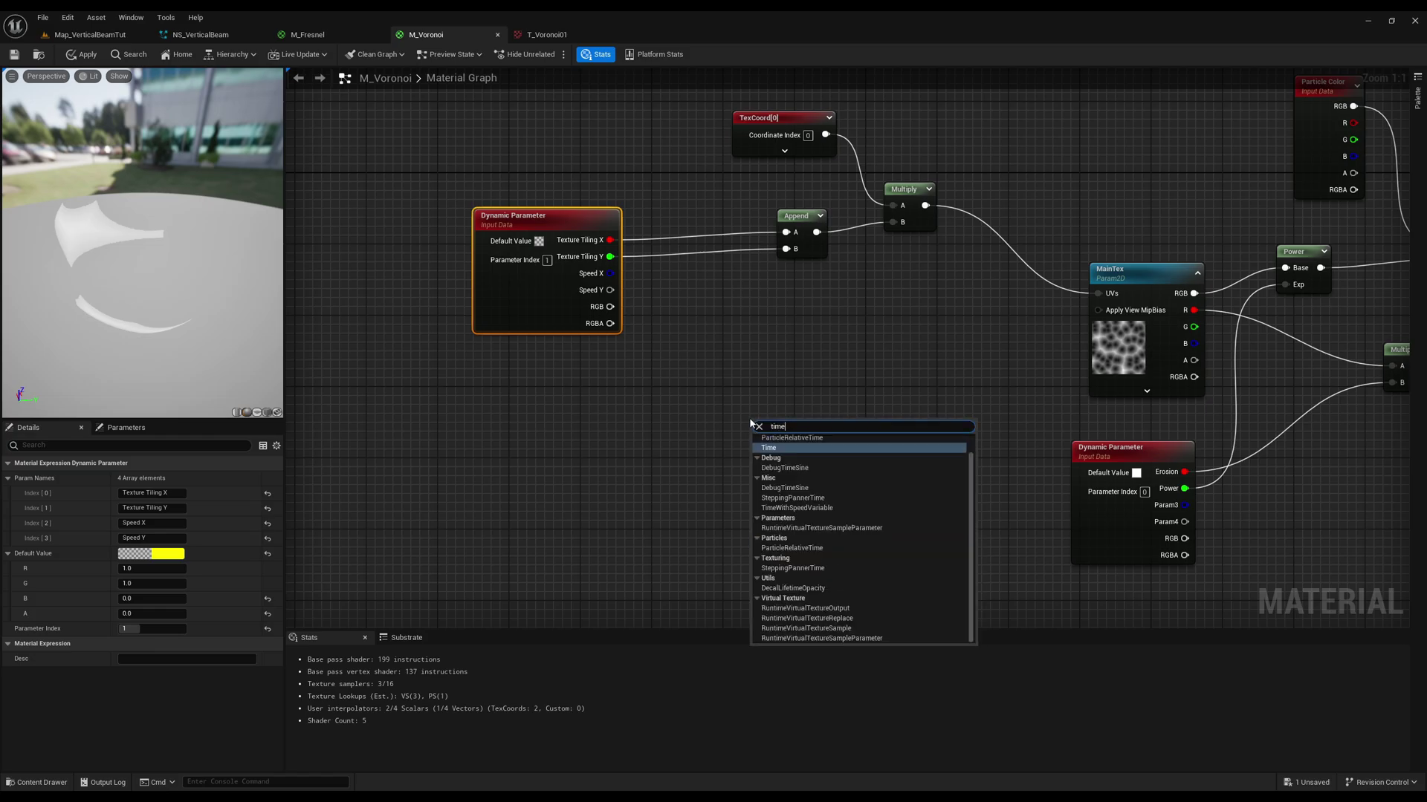
key("Return")
left_click_drag(788, 432, 752, 422)
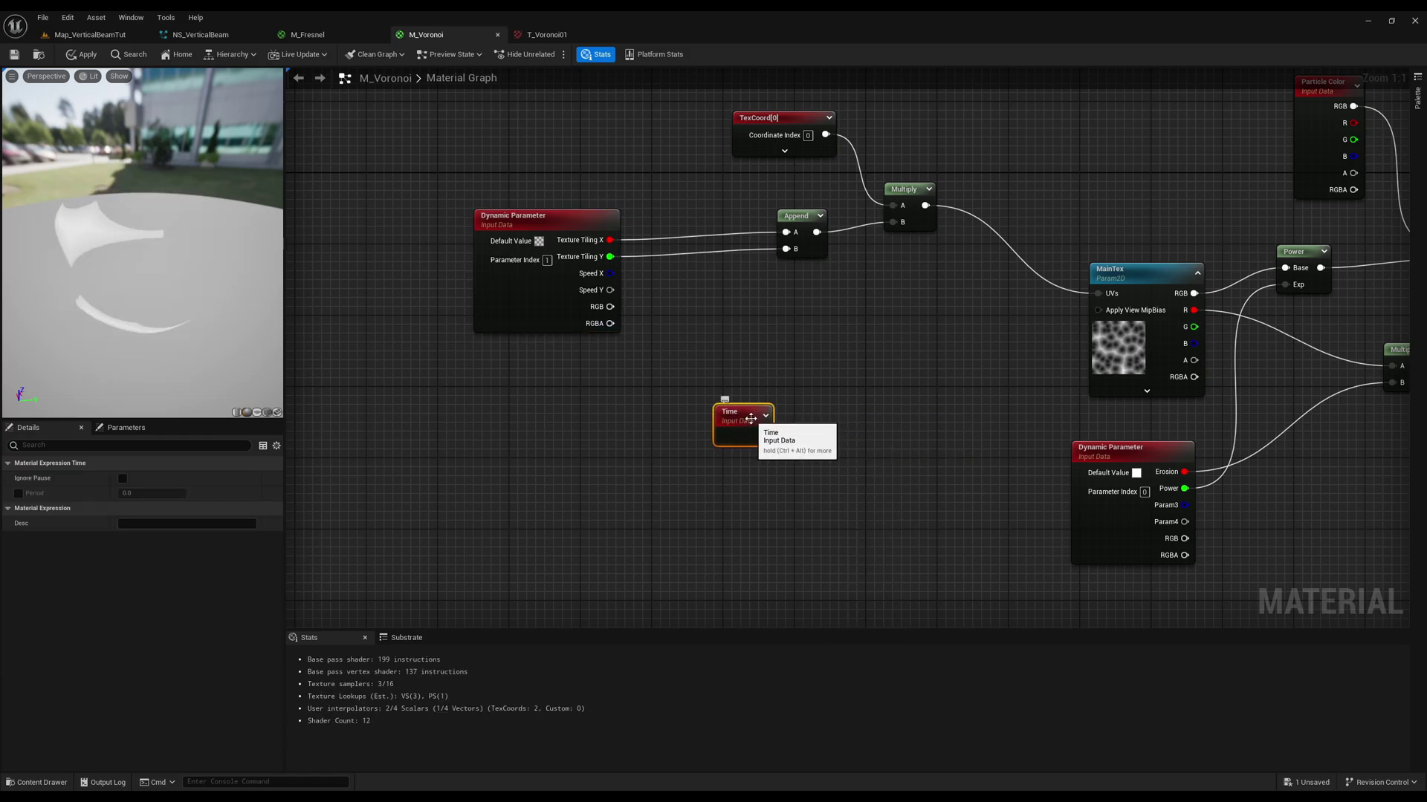
left_click(813, 496)
left_click(807, 484)
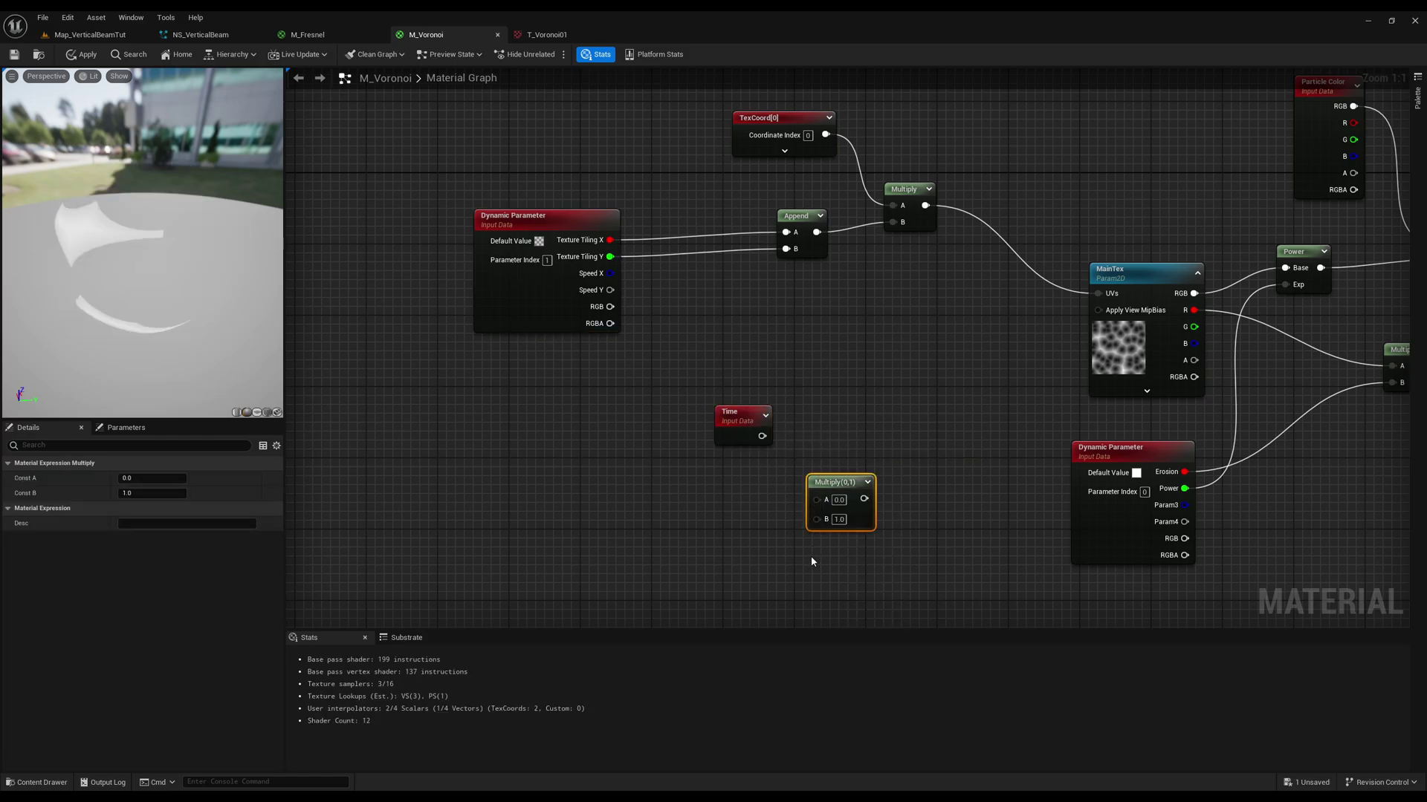
left_click(808, 555)
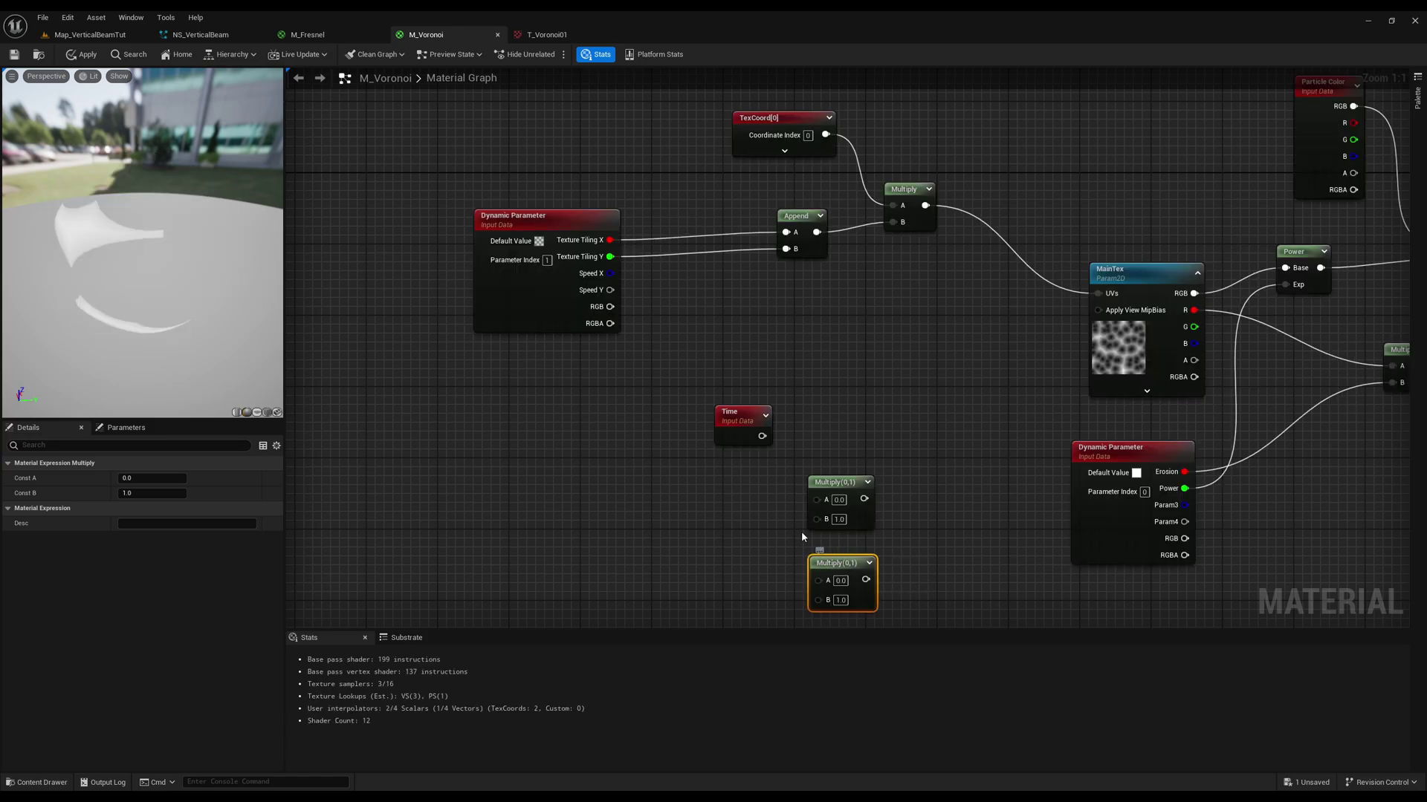
right_click_drag(758, 516, 764, 468)
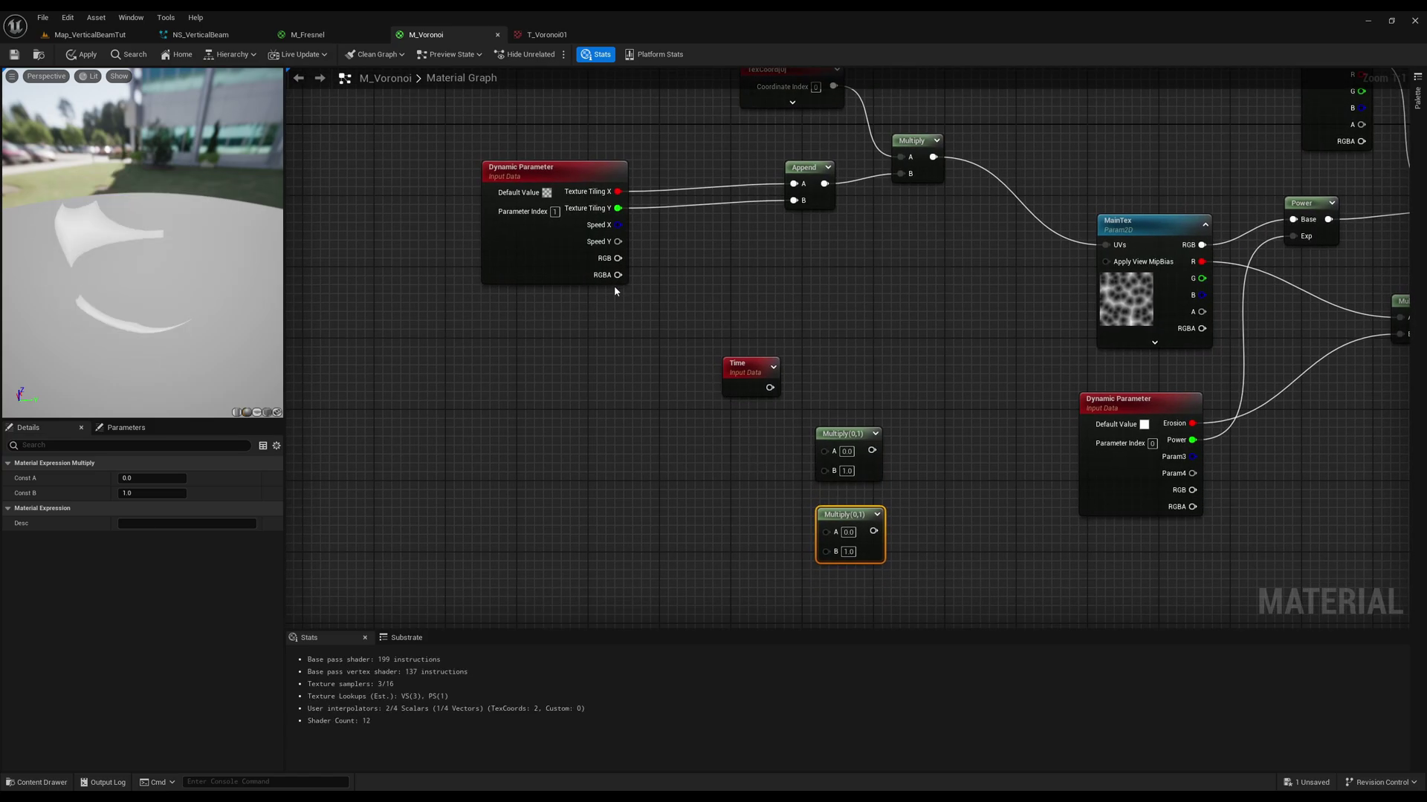
left_click_drag(618, 241, 826, 551)
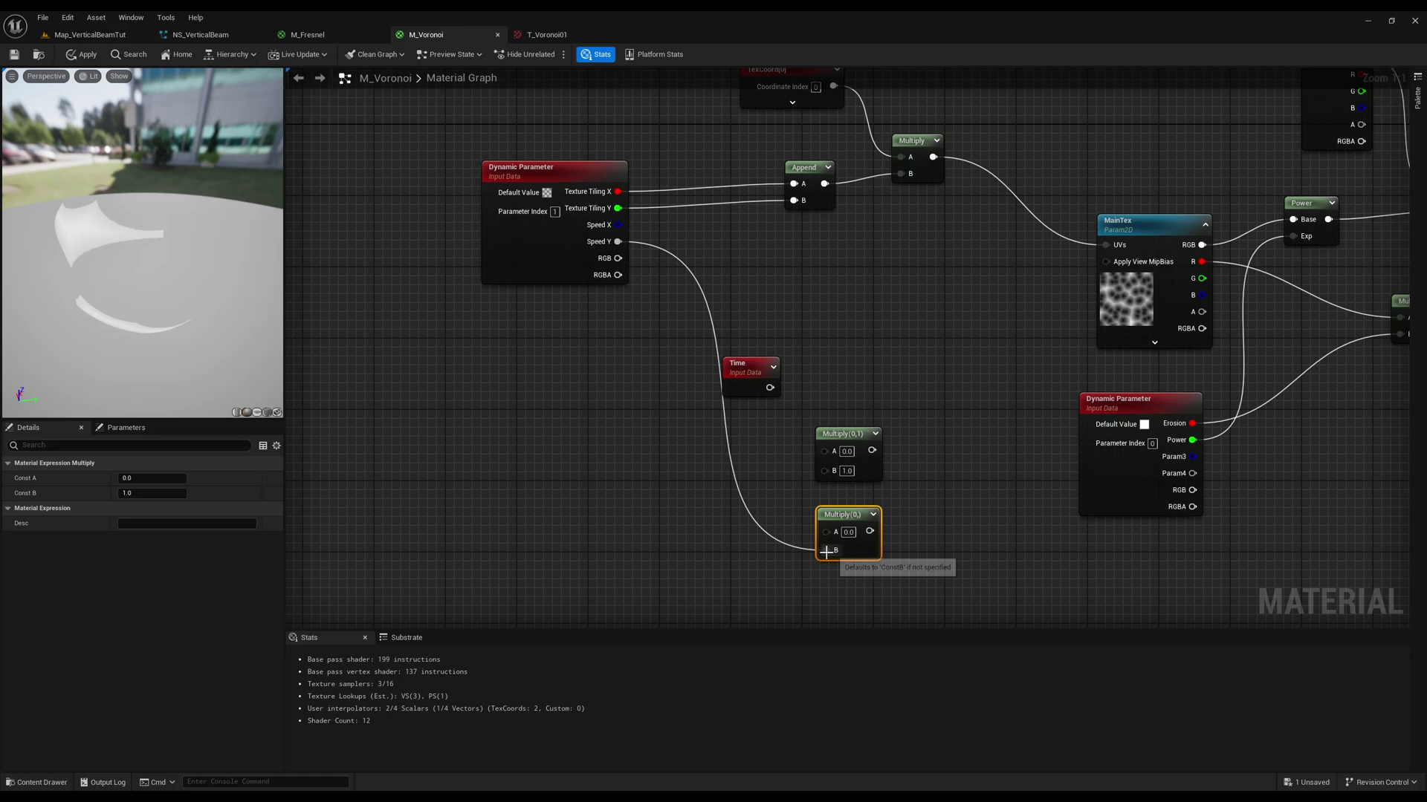
left_click_drag(617, 224, 824, 469)
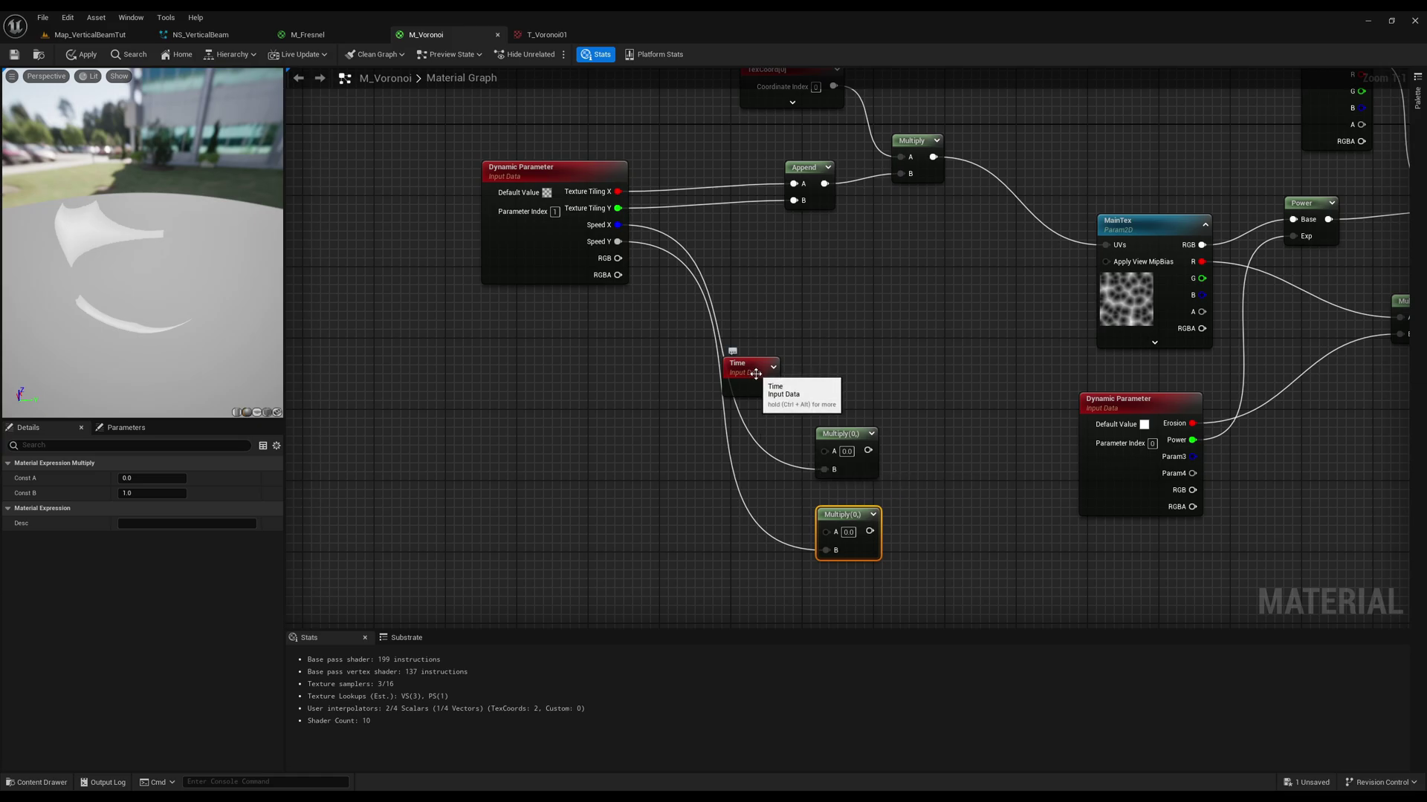
left_click_drag(770, 387, 825, 532)
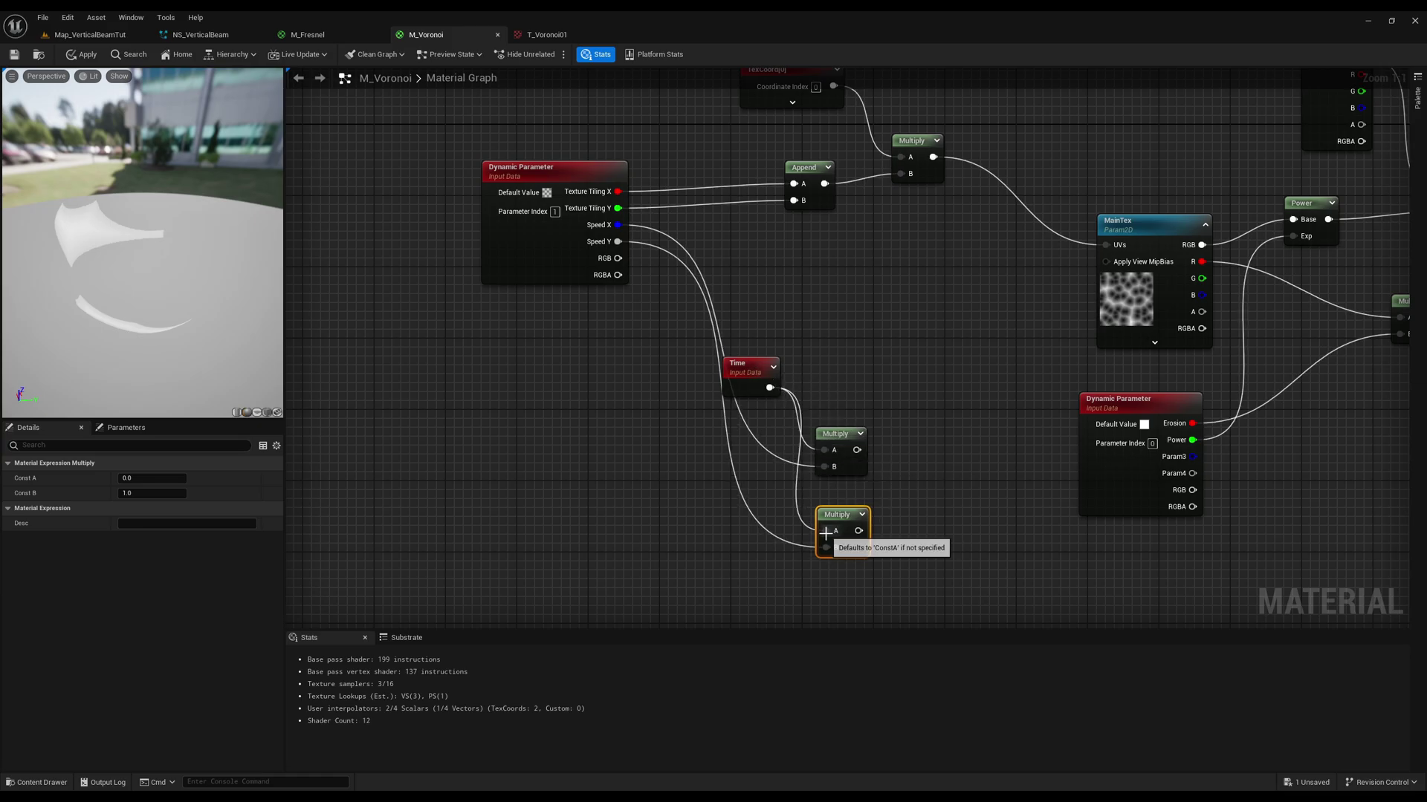
Combine both speed Multiplies into an AppendMany node's R and G
right_click(933, 457)
type("appe")
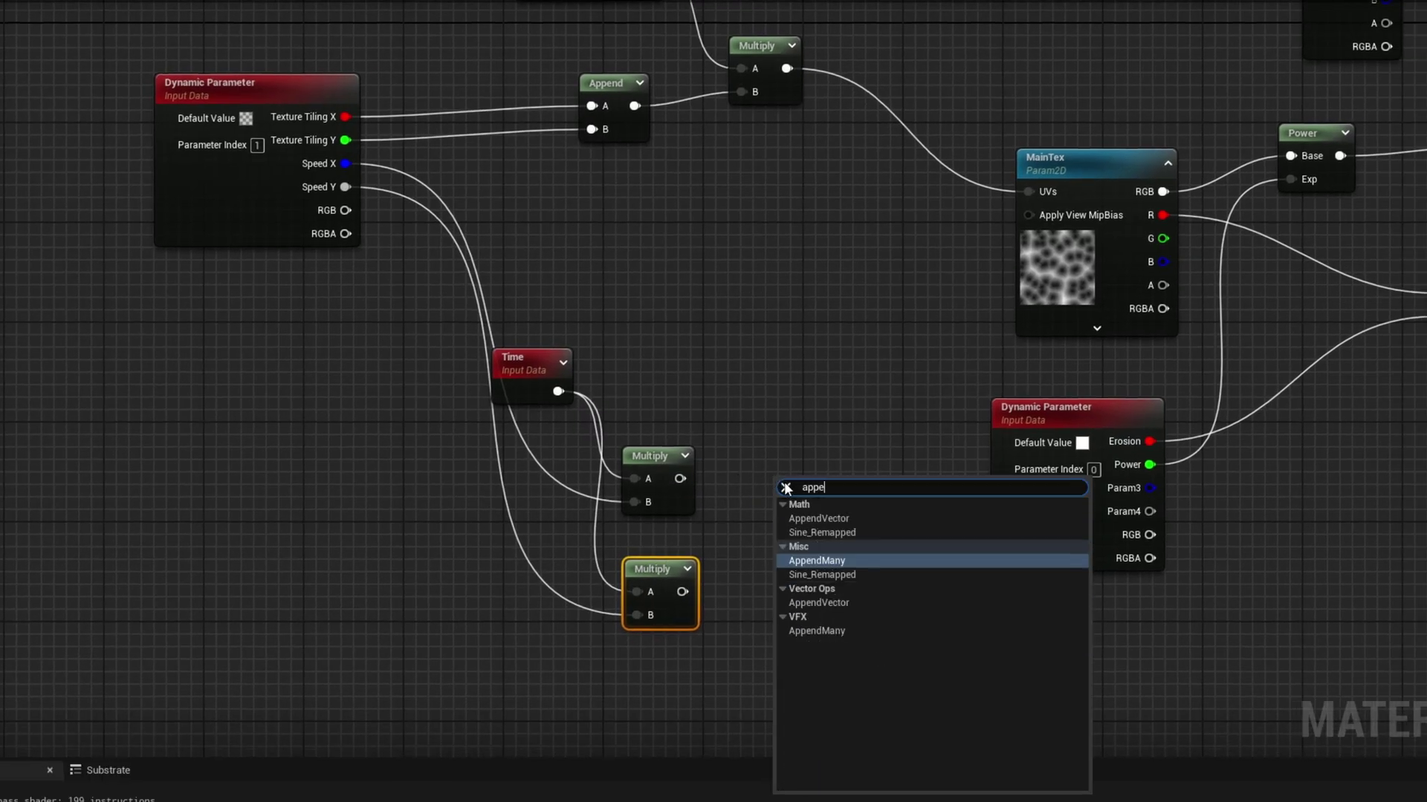
key("Return")
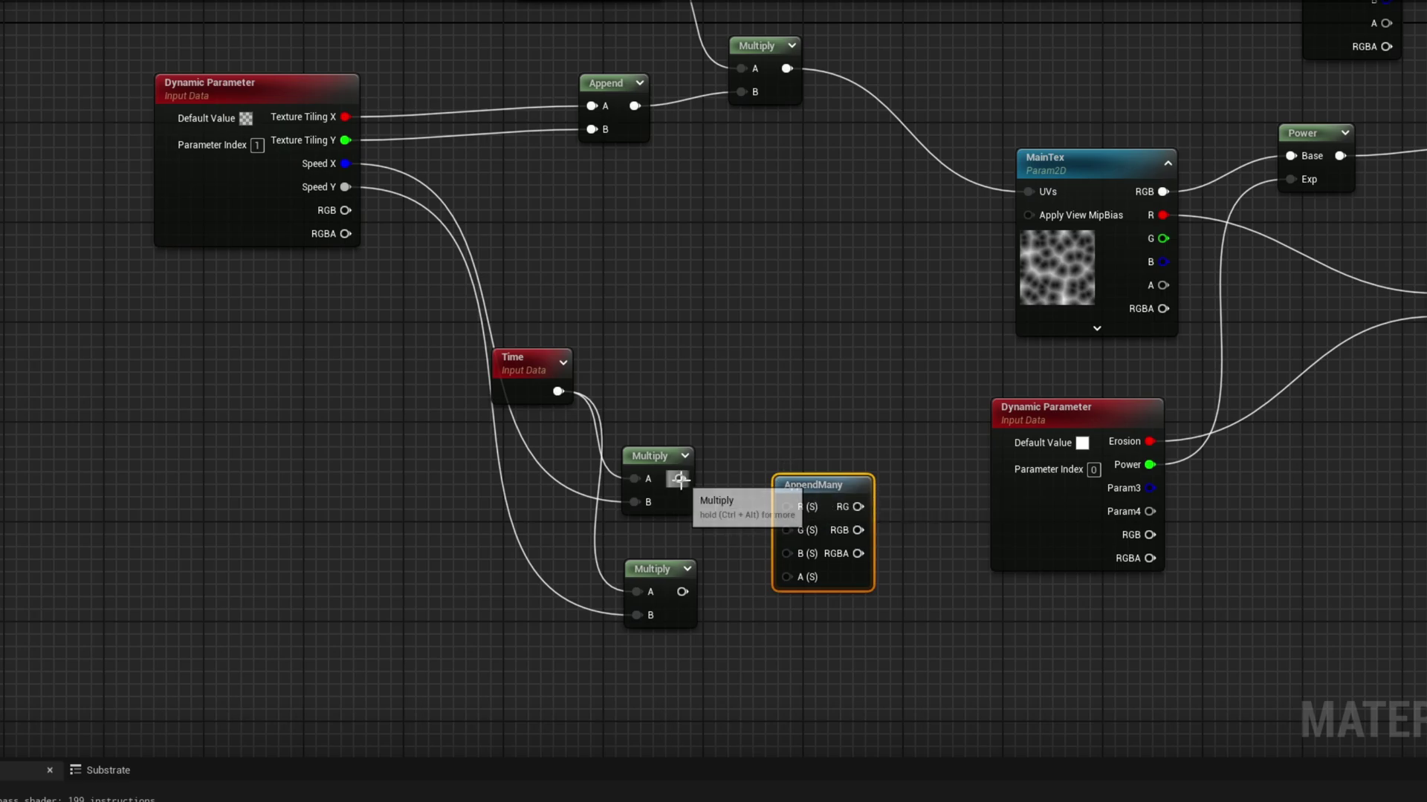
left_click_drag(679, 479, 786, 507)
left_click_drag(682, 592, 786, 531)
Add the tiled coordinates to the AppendMany offset and feed the sum into MainTex UVs
right_click_drag(923, 293, 890, 376)
right_click(875, 290)
type("add")
key("Return")
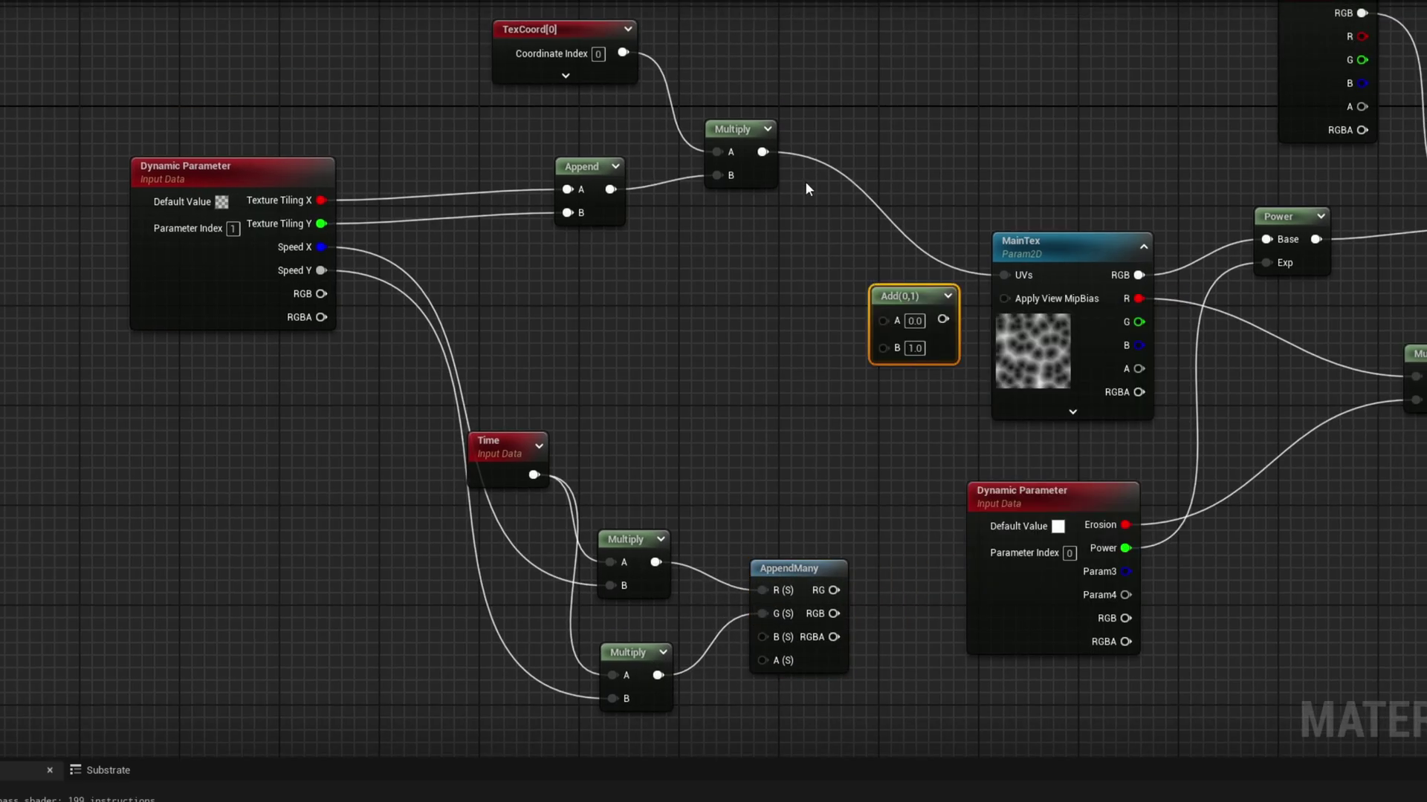
left_click_drag(762, 151, 883, 321)
left_click_drag(834, 590, 881, 348)
left_click_drag(921, 305, 1005, 275)
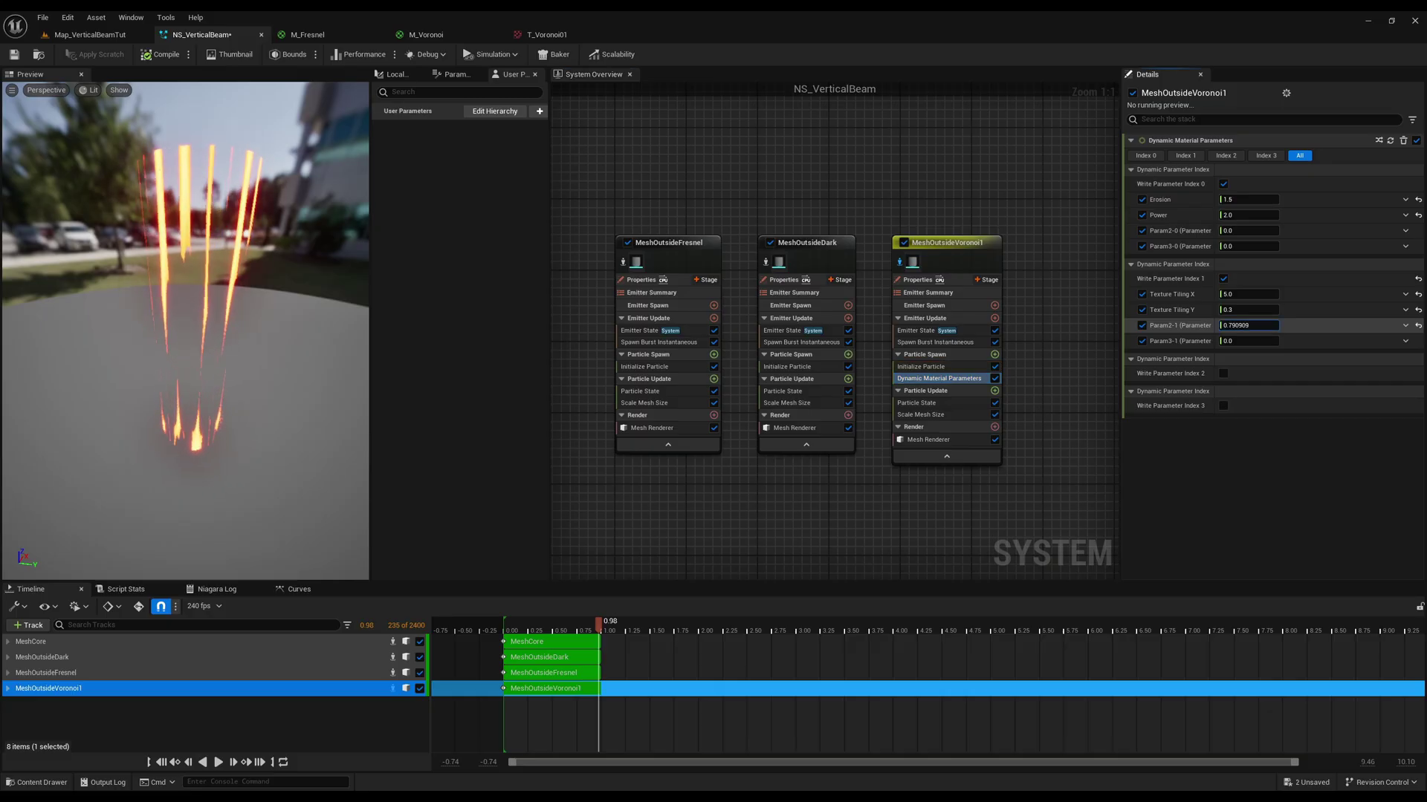
Set the Voronoi emitter's Param2-1 speed to 0.7 and Param3-1 to 1.0
left_click_drag(1226, 342, 1232, 341)
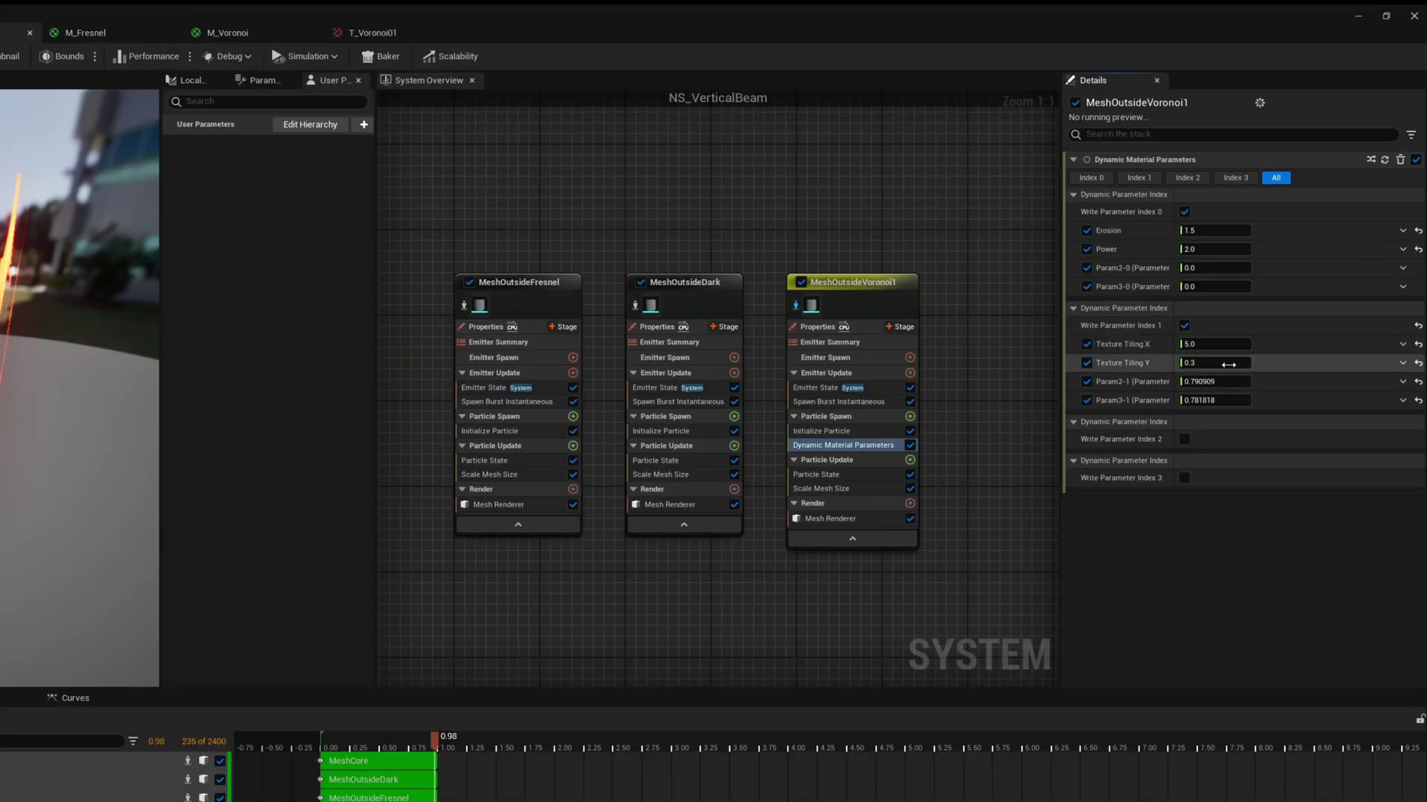
left_click(1224, 381)
type("0.7")
key("Tab")
type("1")
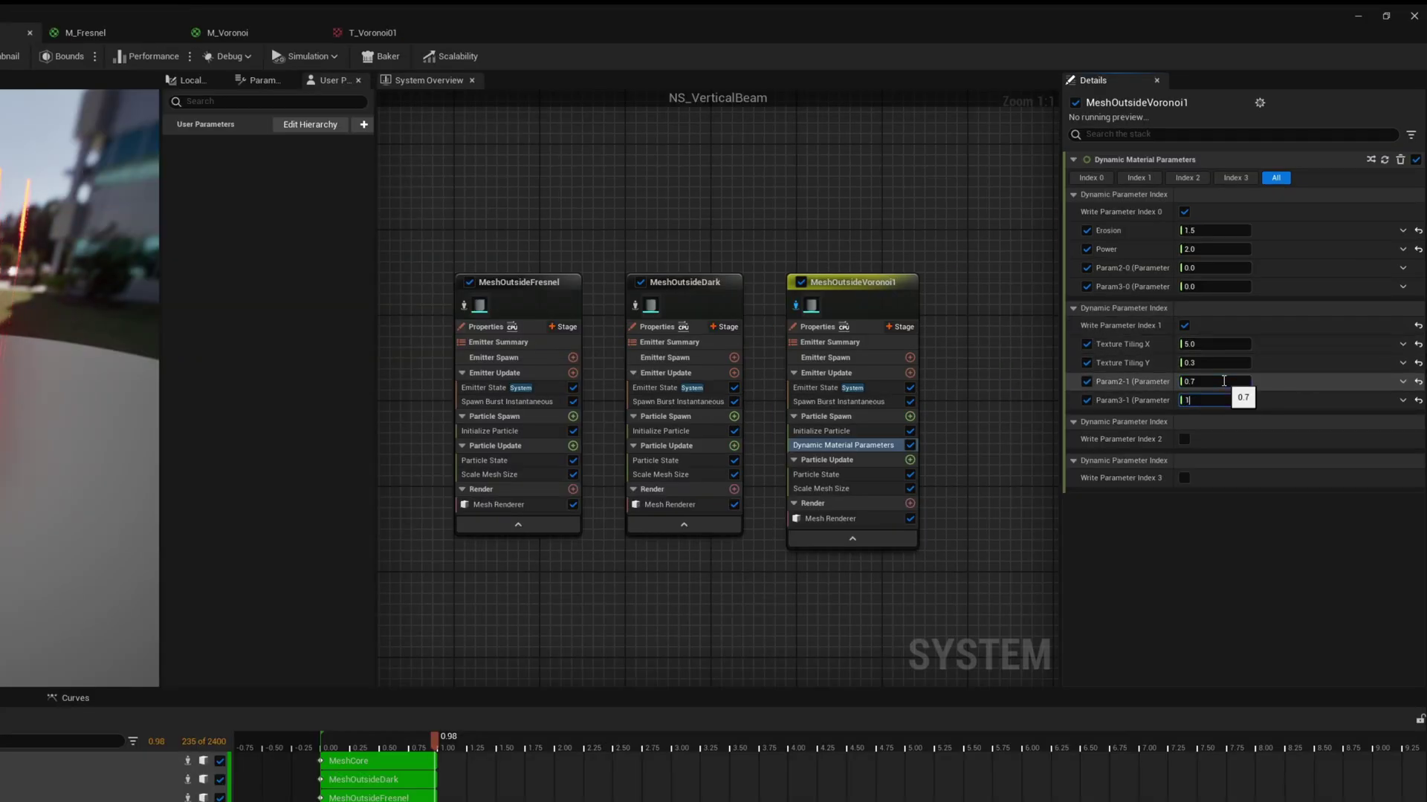
key("Return")
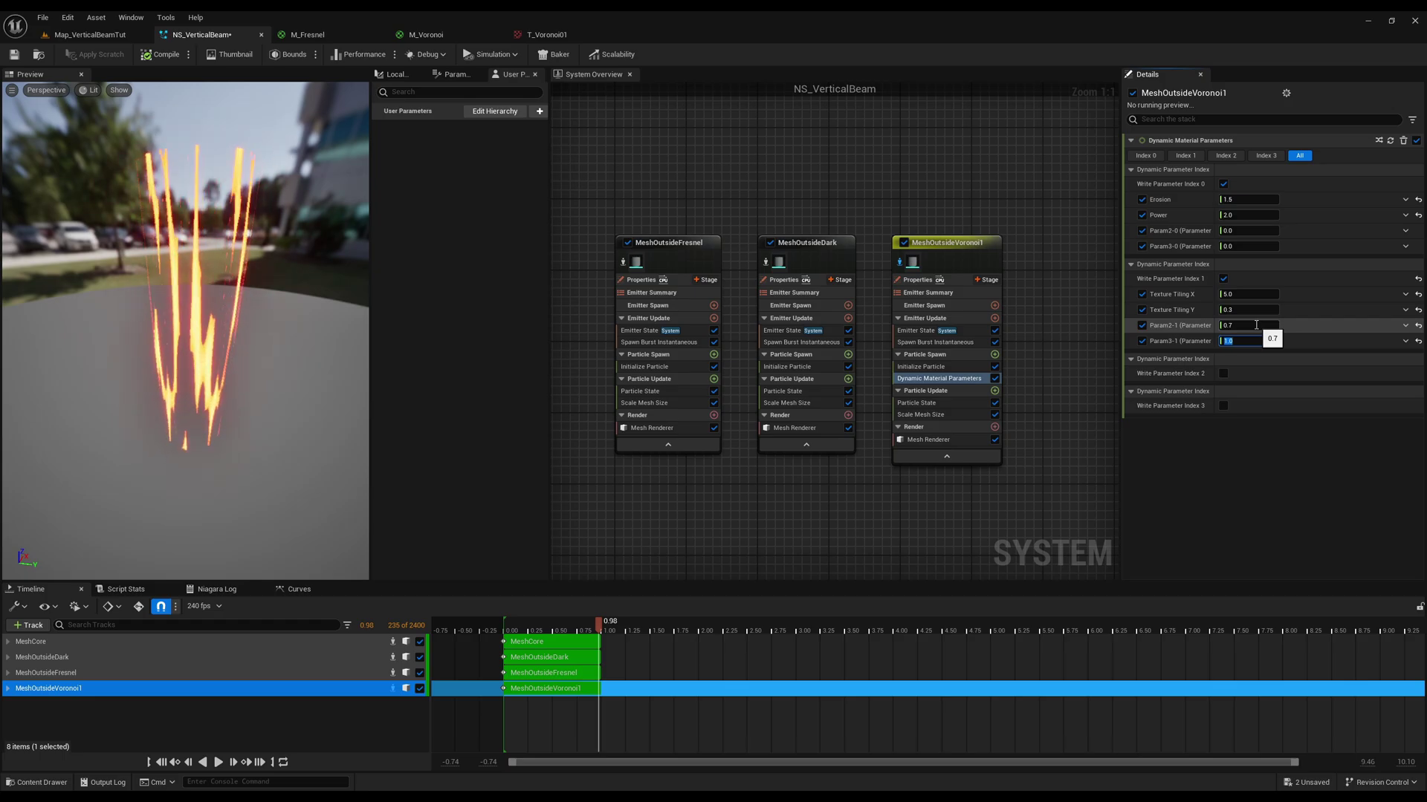
left_click_drag(341, 392, 253, 386)
Duplicate the Voronoi emitter and rename the copy MeshOutsideVoronoi02
key("ctrl+d")
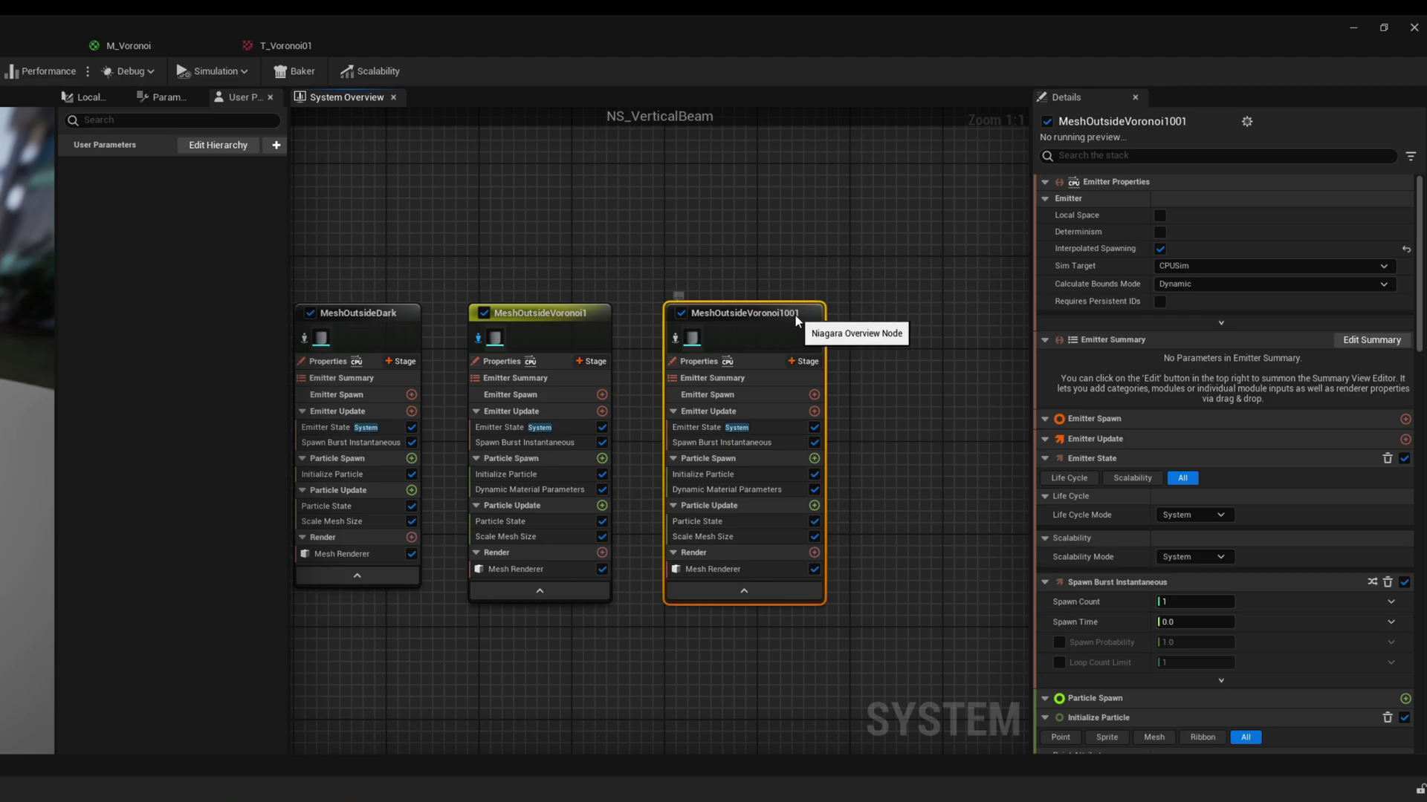
double_click(794, 314)
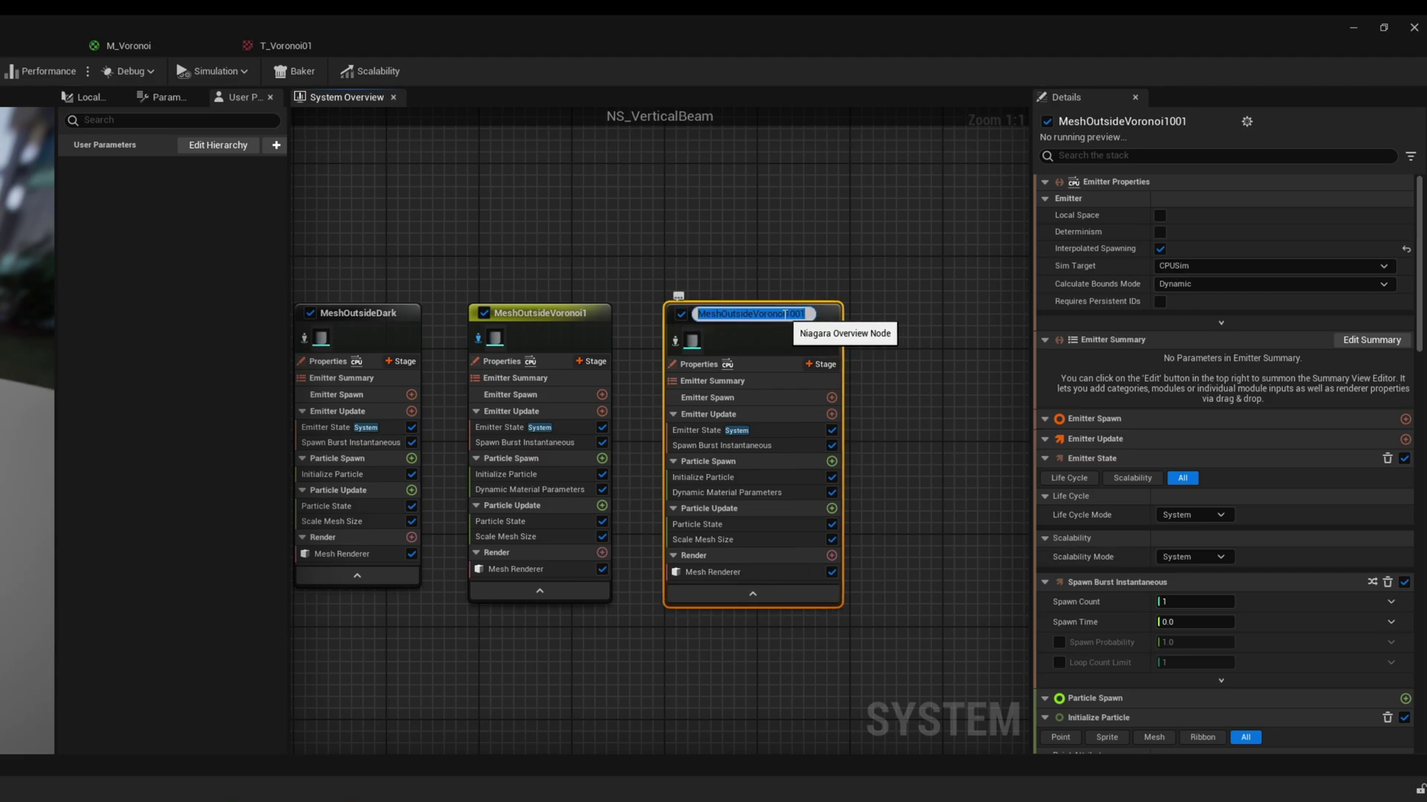
type("MeshOutsideVoronoi02")
key("Return")
Adjust the copy's Initialize Particle mesh scale and set its Erosion to 0.7
left_click(726, 489)
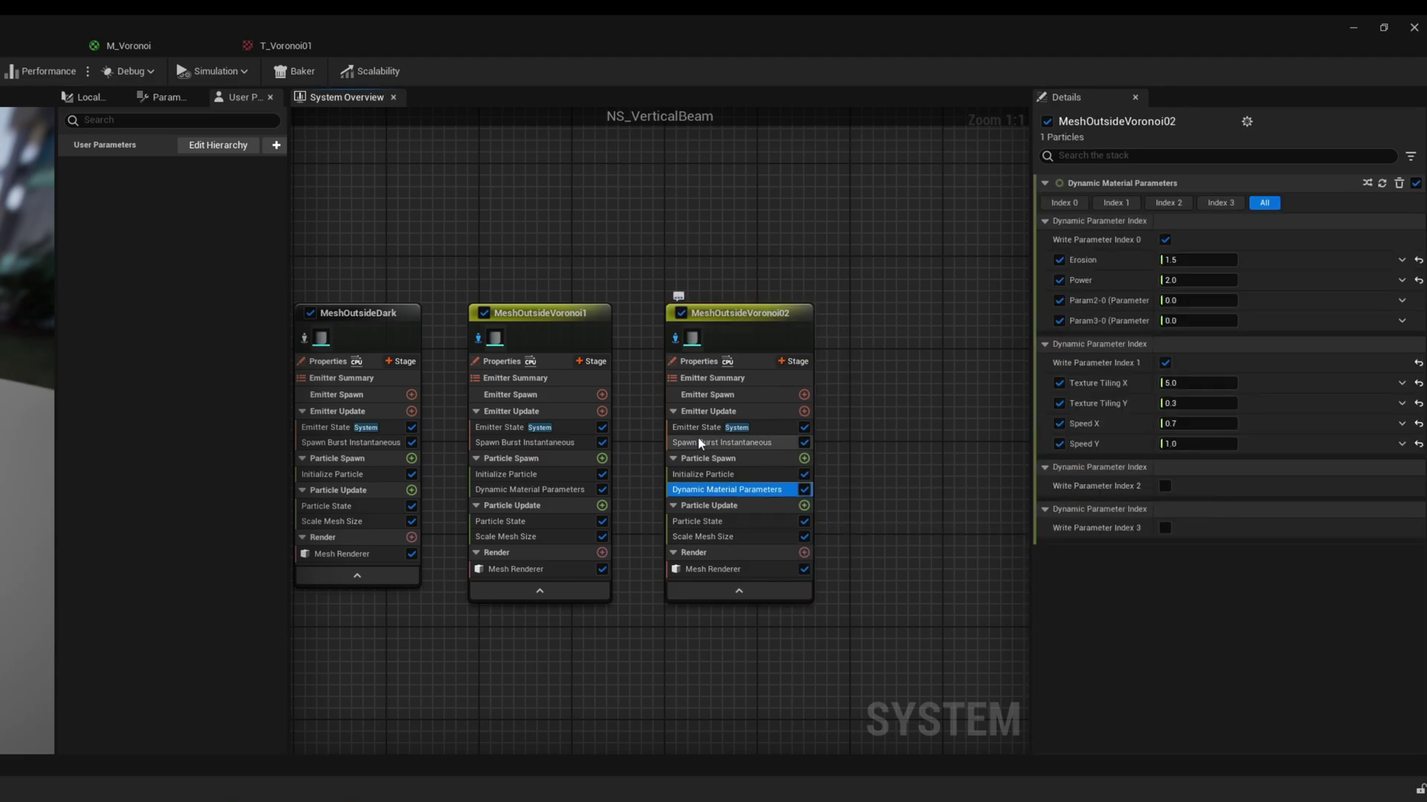
left_click(706, 474)
left_click(1223, 300)
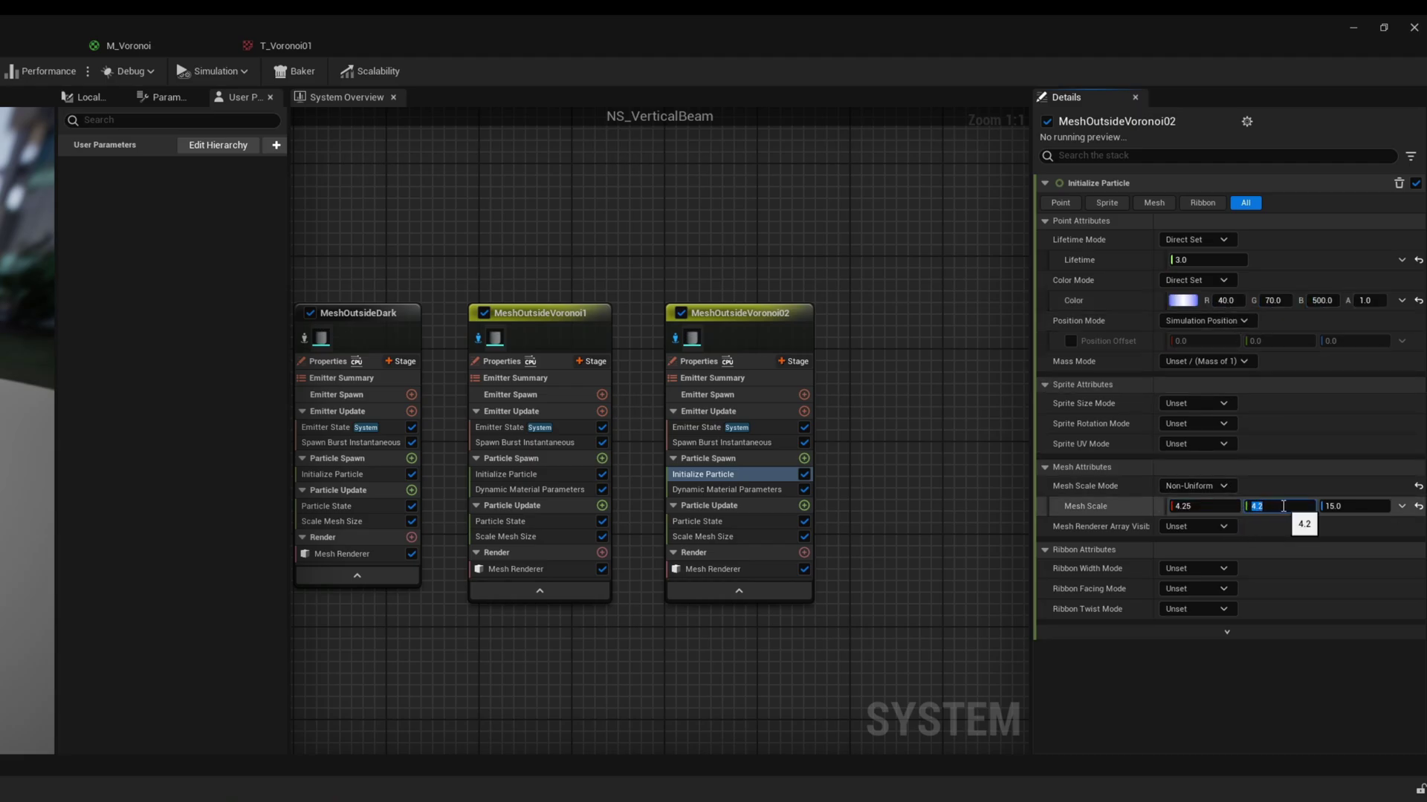
left_click(758, 489)
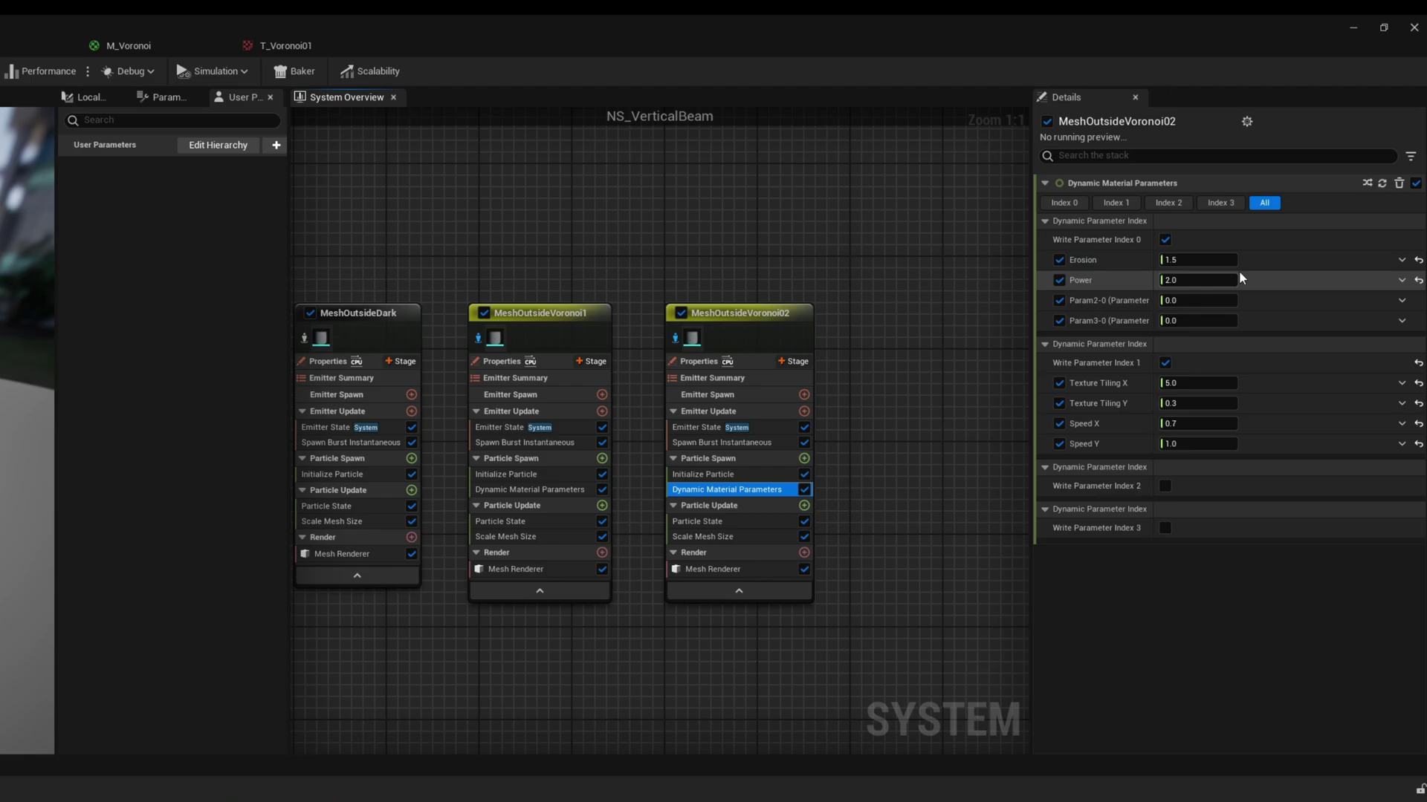
left_click(1231, 262)
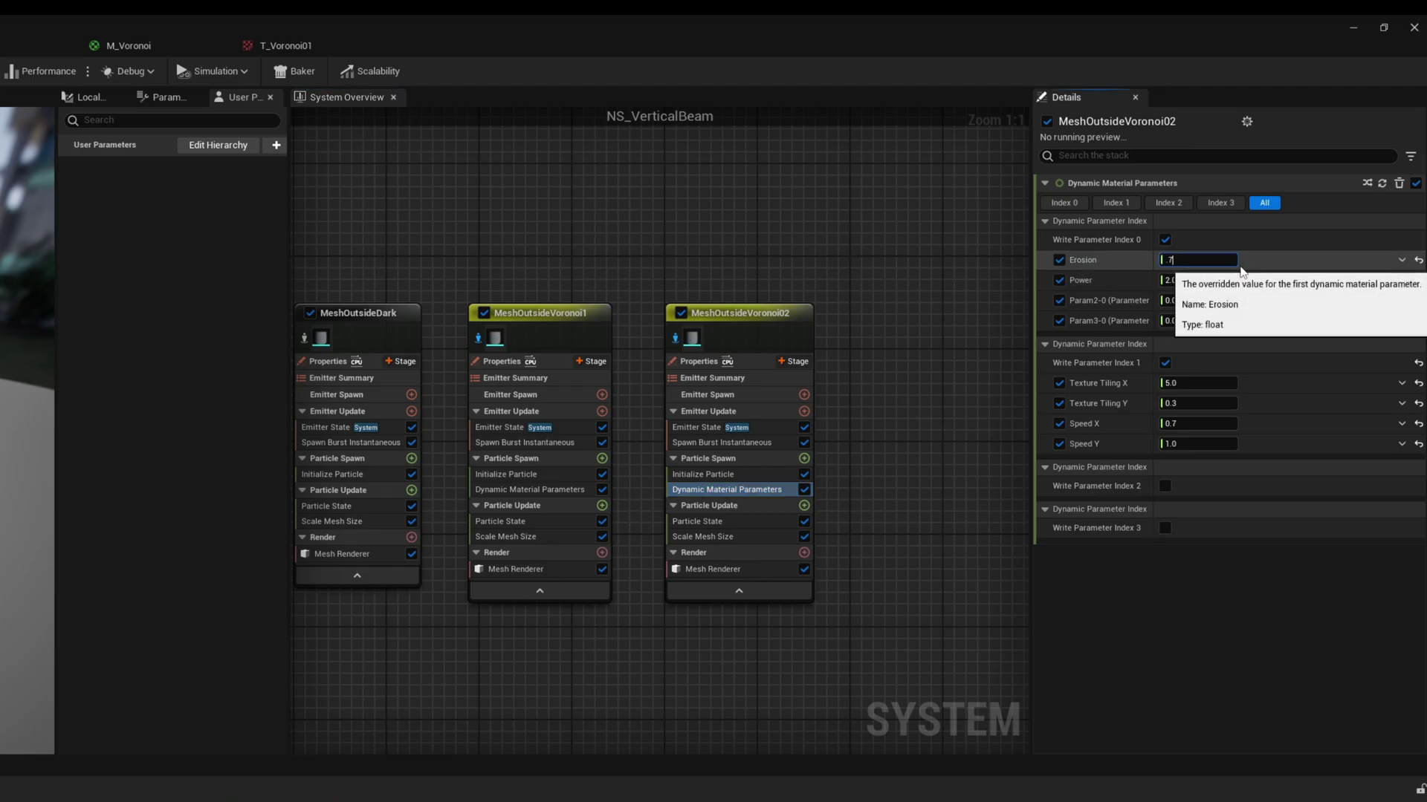
type(".7")
left_click(1203, 383)
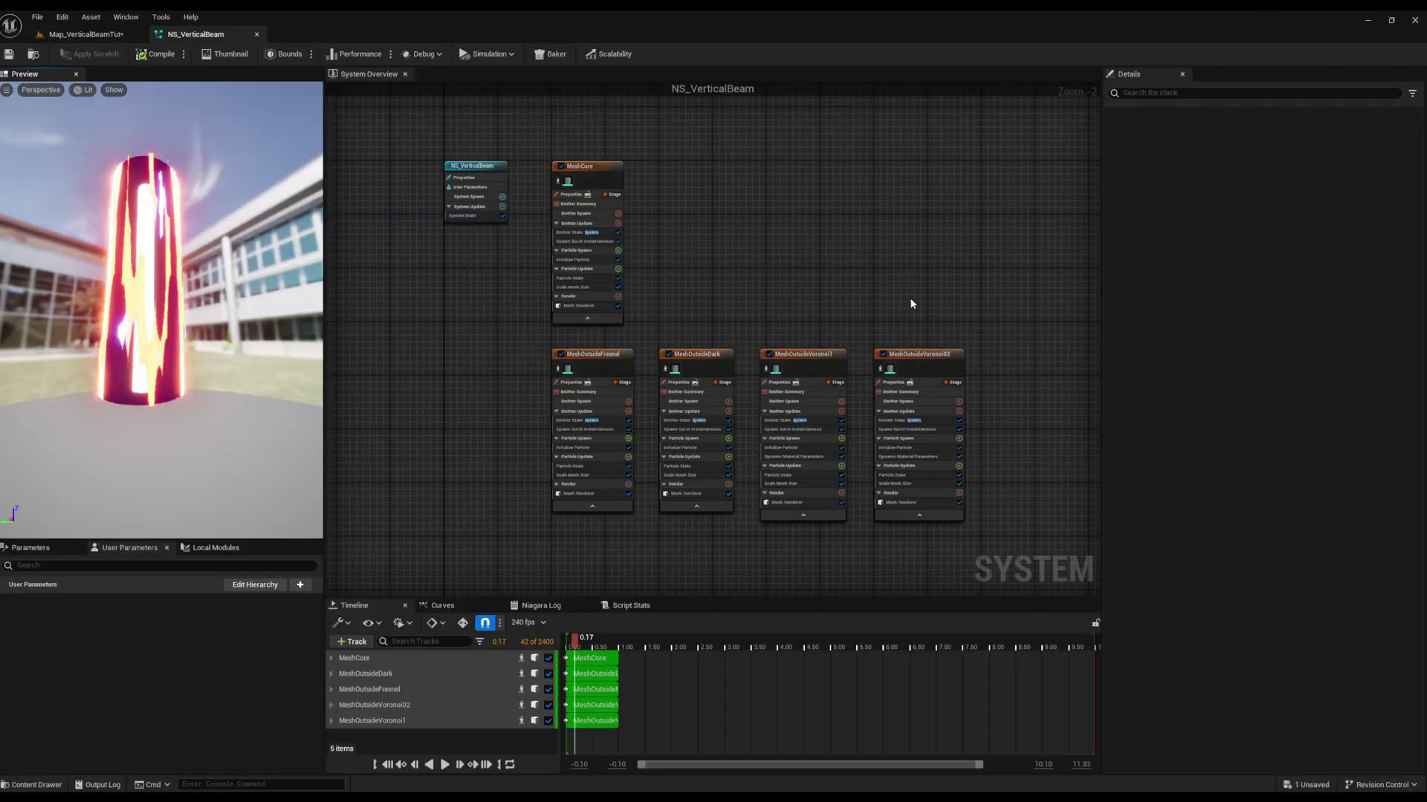
Create an emitter from the Empty template and name it StretchedParticles
right_click_drag(911, 304, 914, 140)
right_click(603, 405)
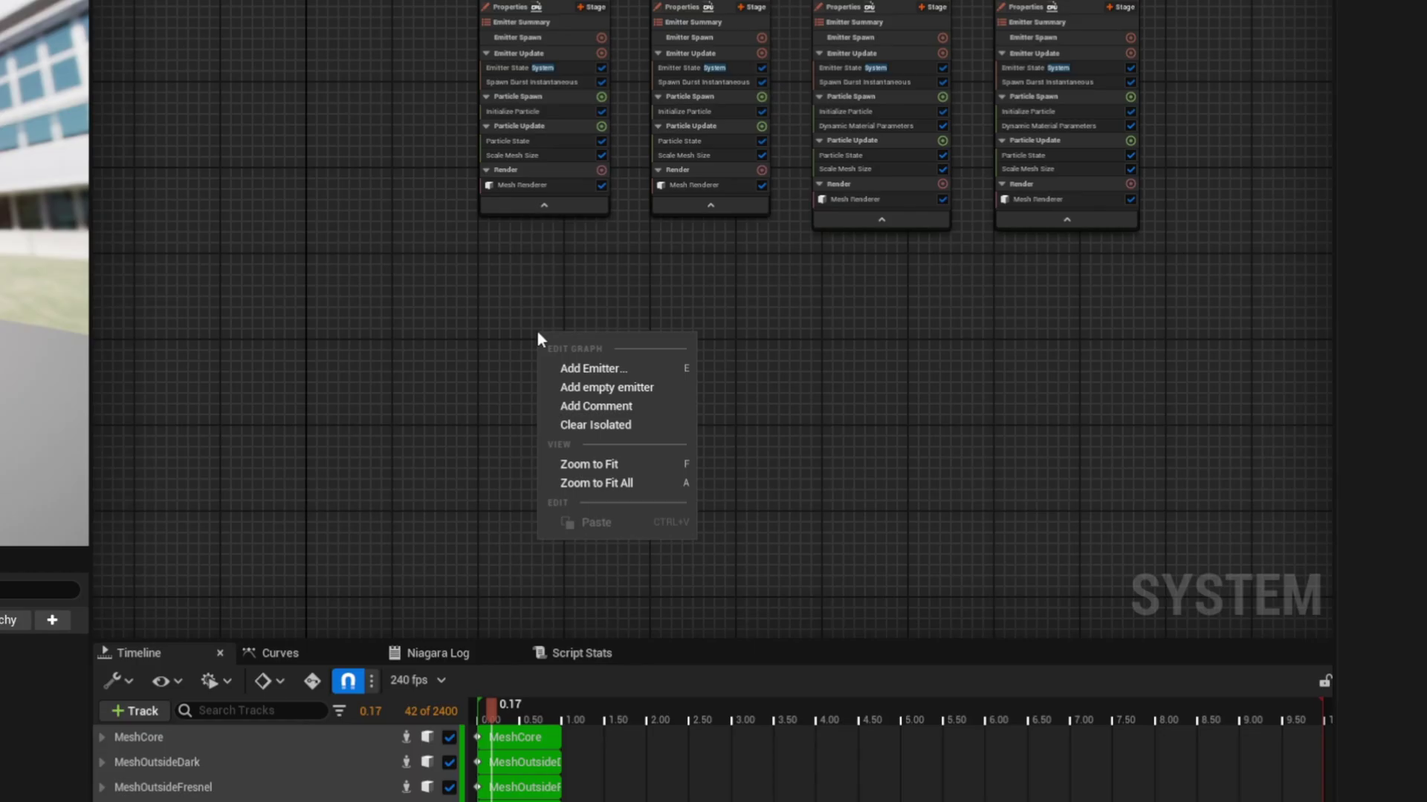
left_click(584, 369)
left_click(683, 676)
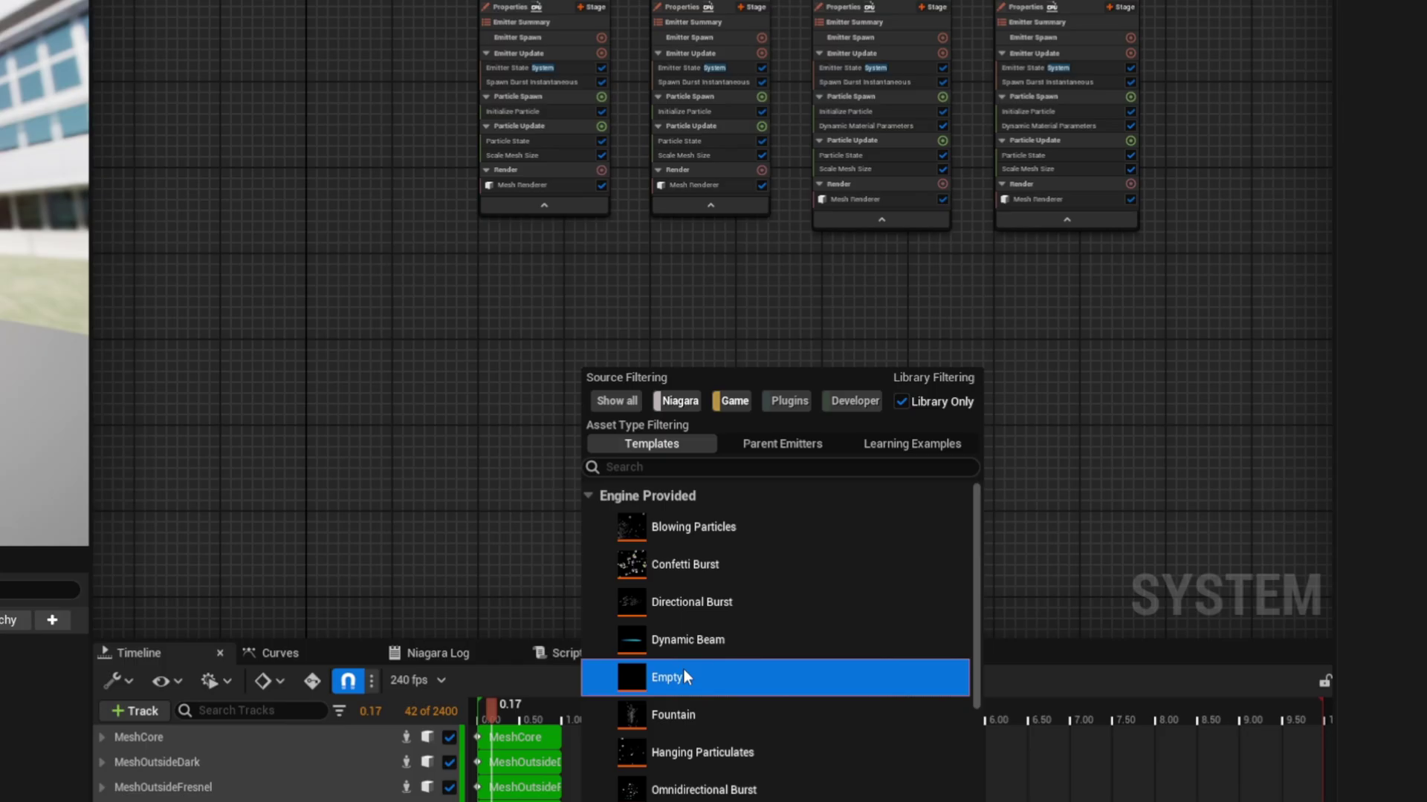
key("Return")
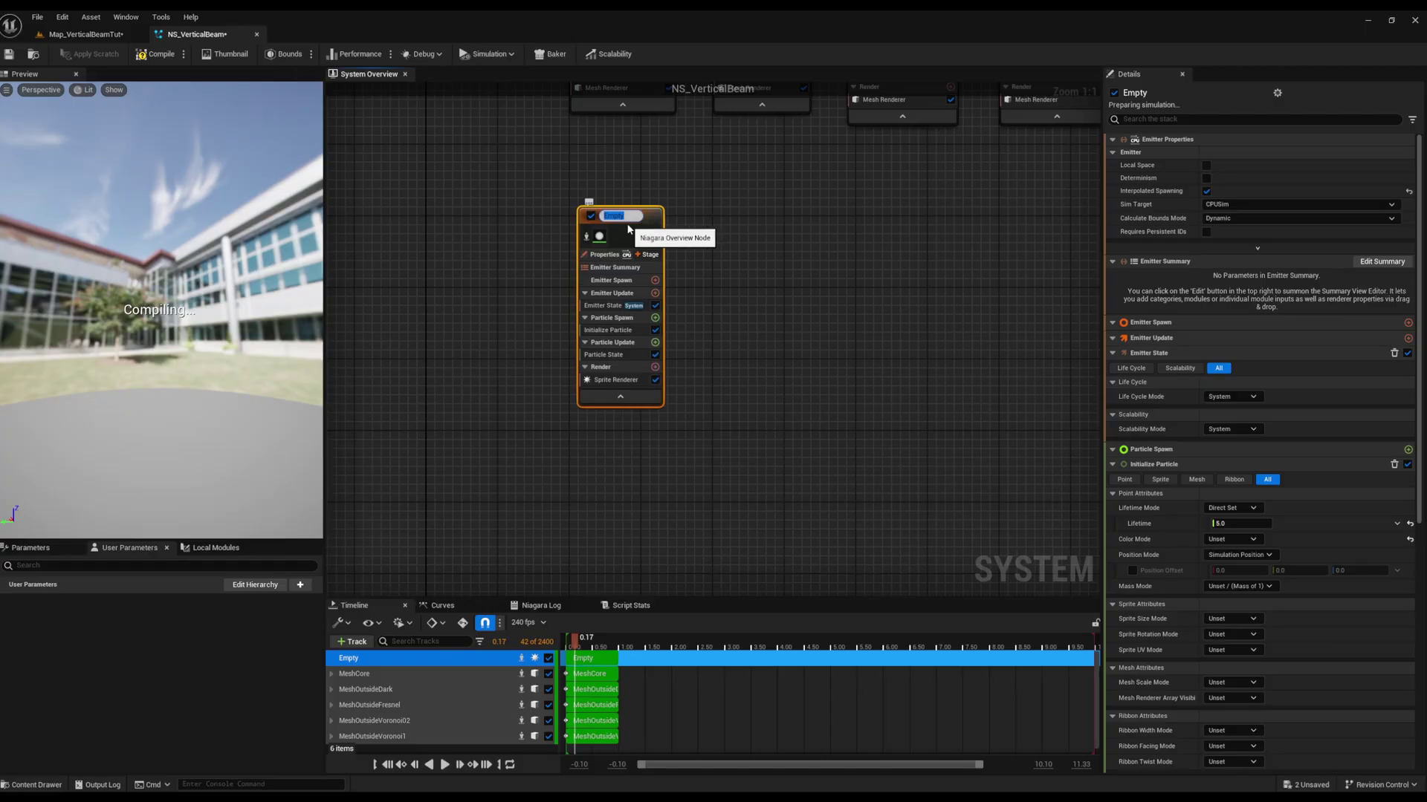
type("StretchedPartic")
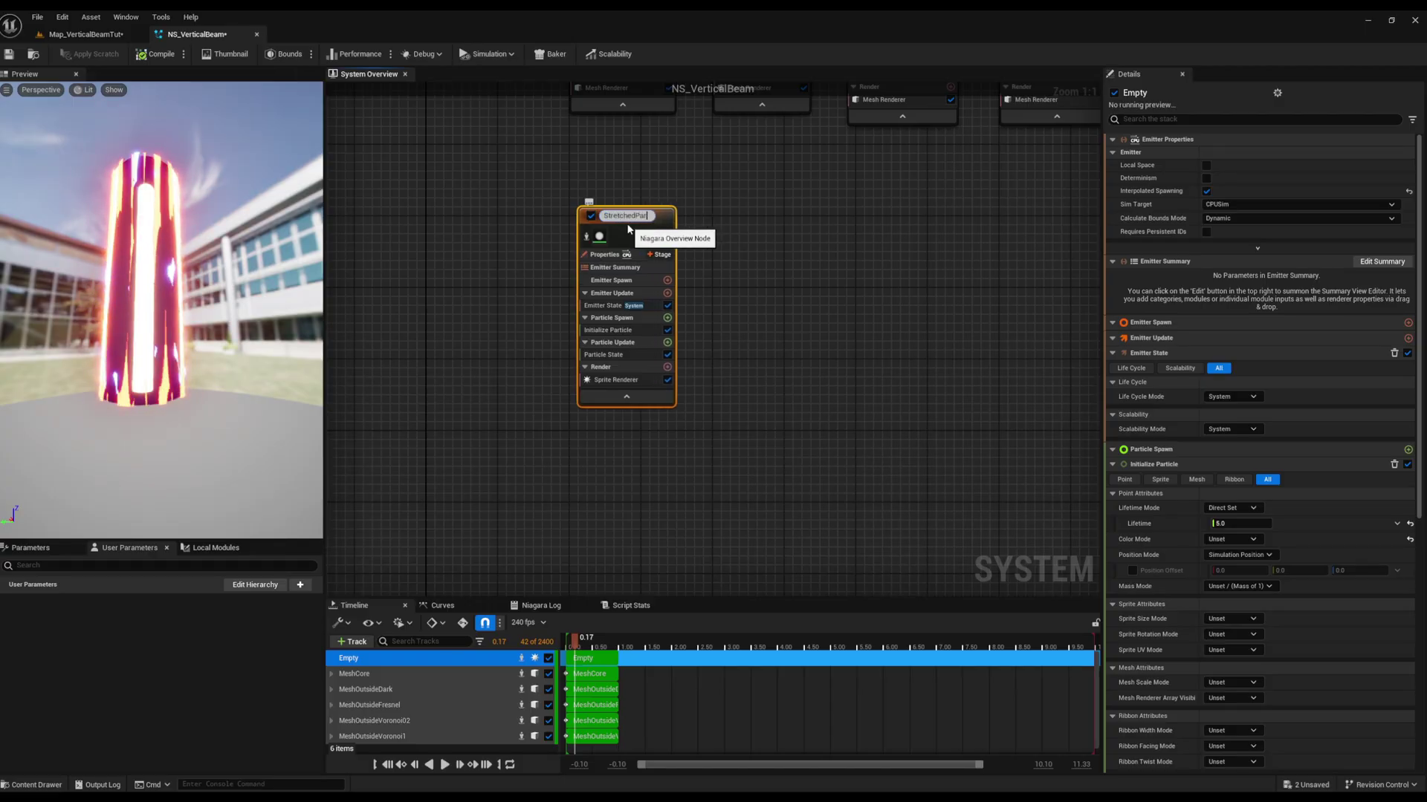
type("les")
key("Return")
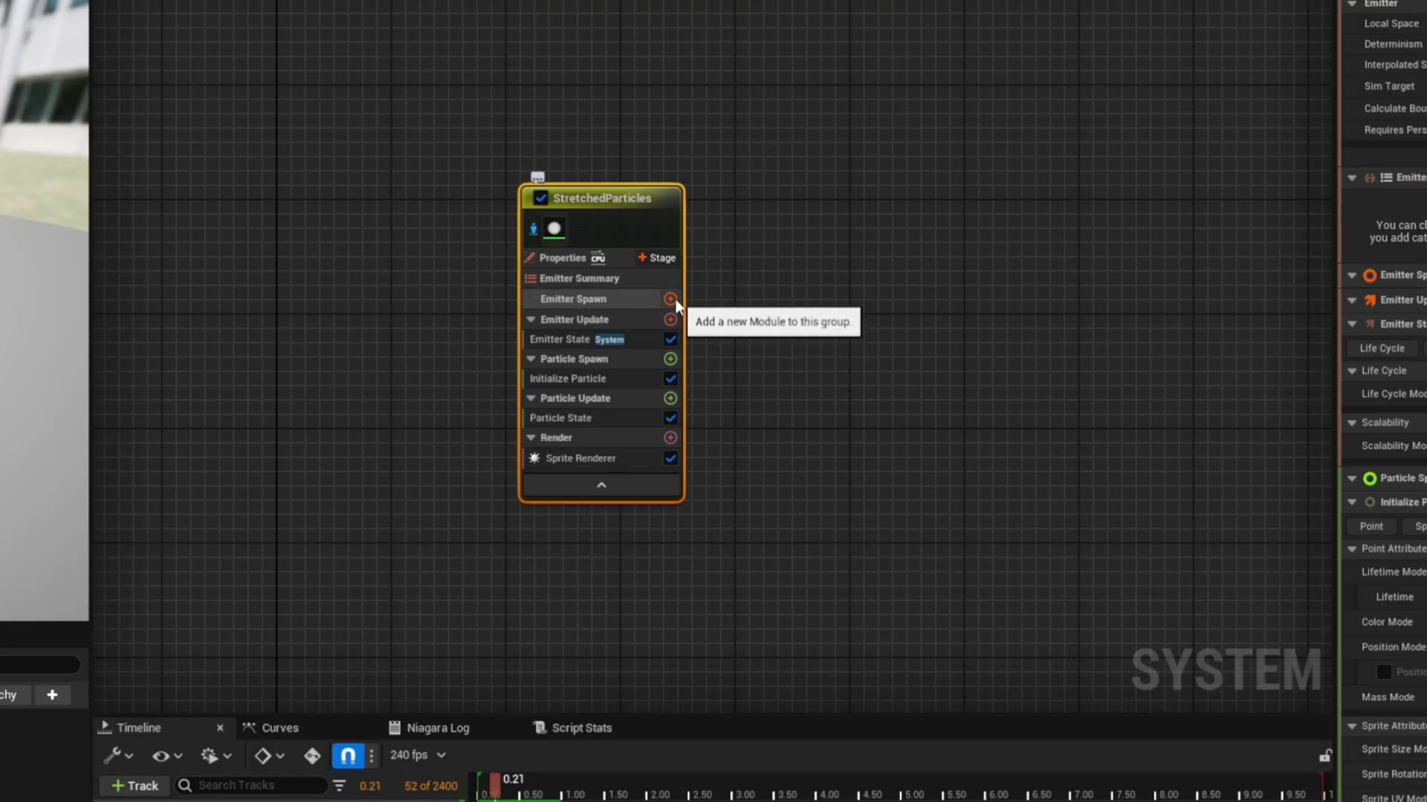
Add a Spawn Rate module to Emitter Spawn, fix its warning, and set 30
left_click(672, 300)
type("sp")
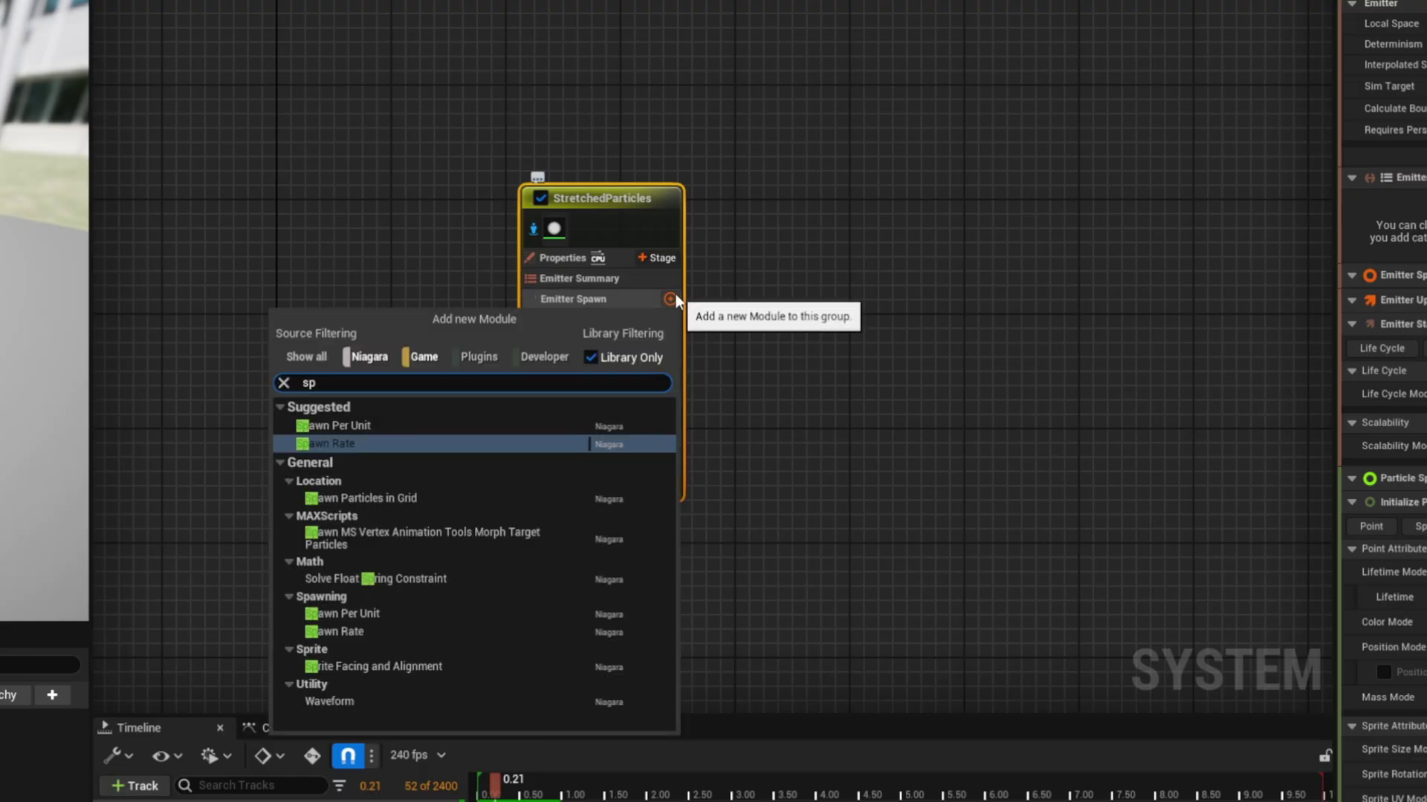
key("Return")
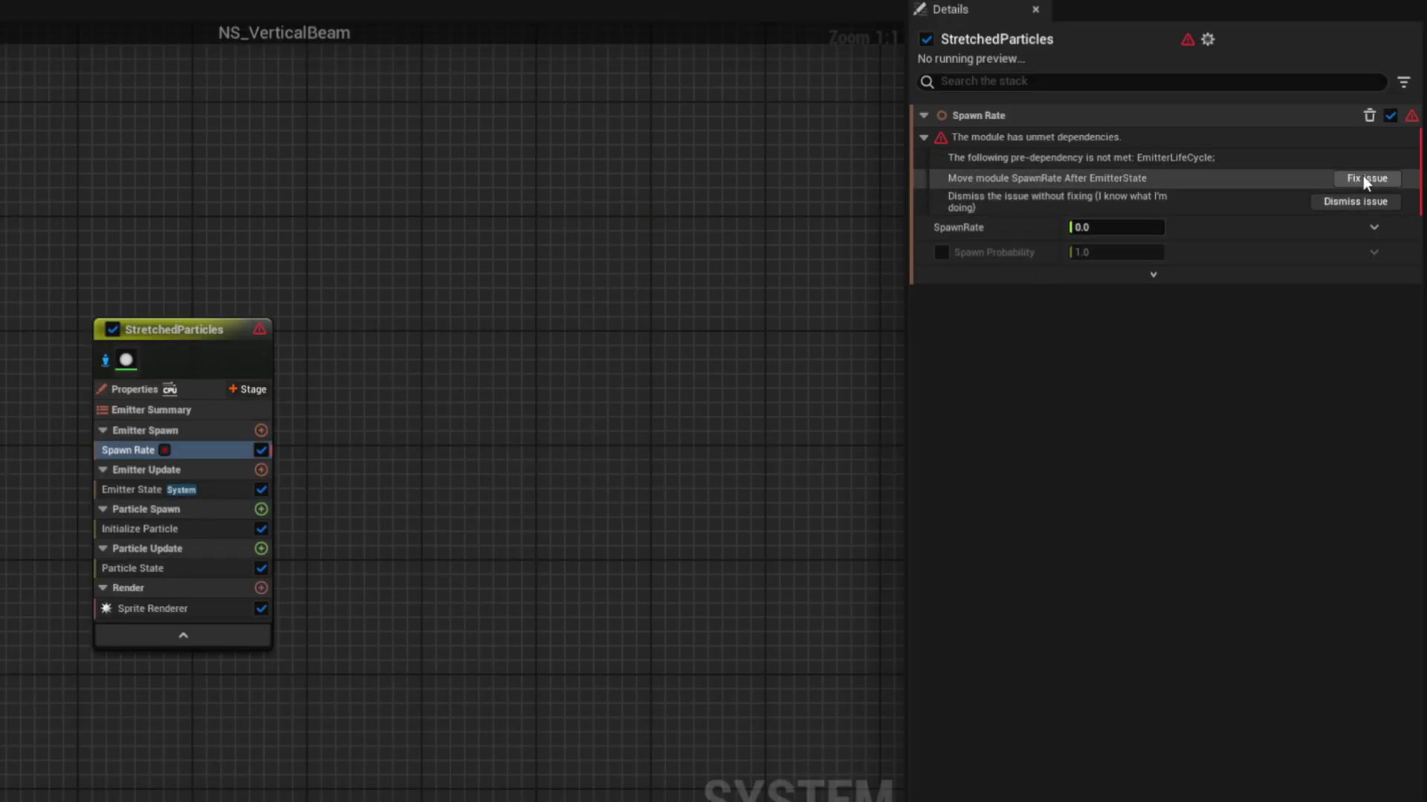
left_click(1362, 178)
left_click(1138, 139)
type("3")
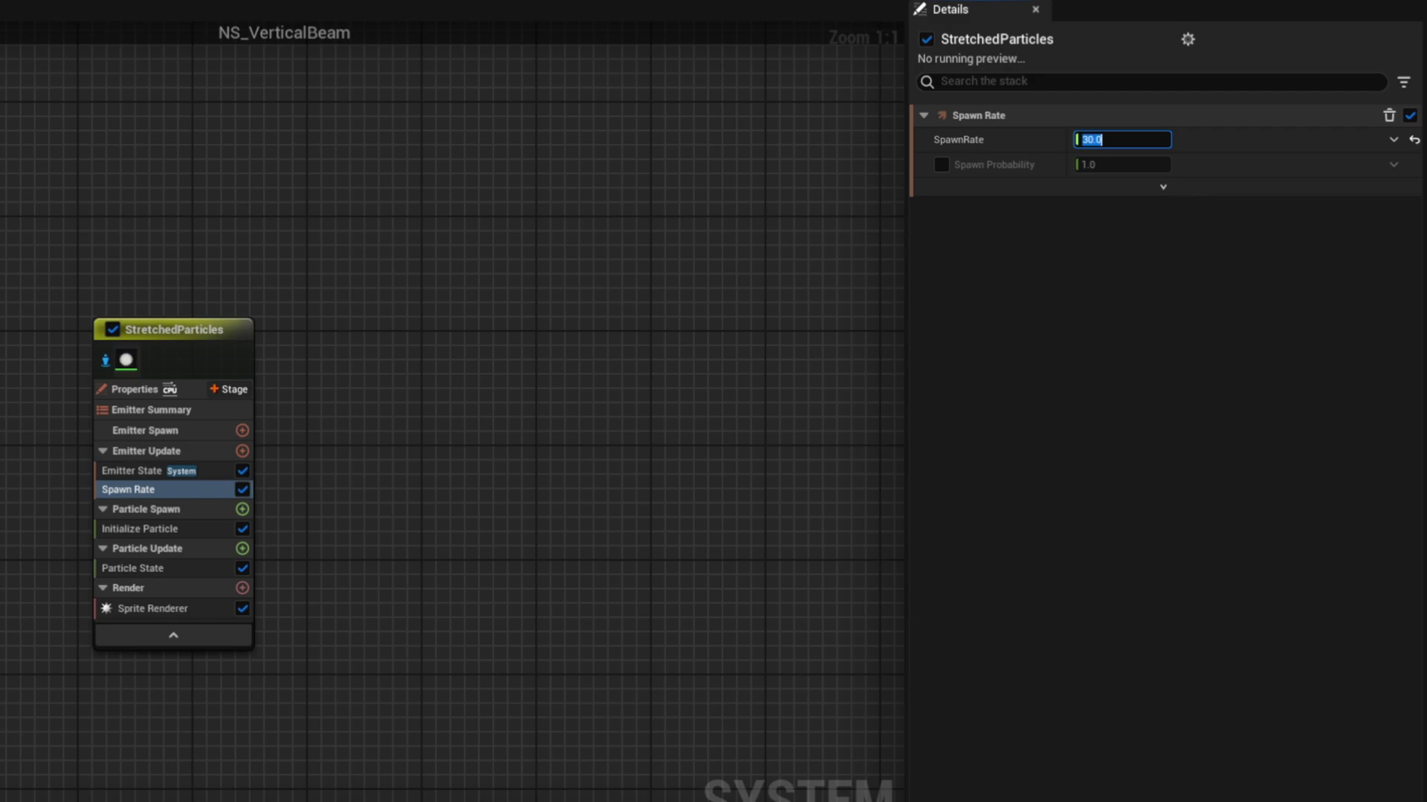
Make Initialize Particle lifetime Random between 0.2 and 0.6
left_click(169, 529)
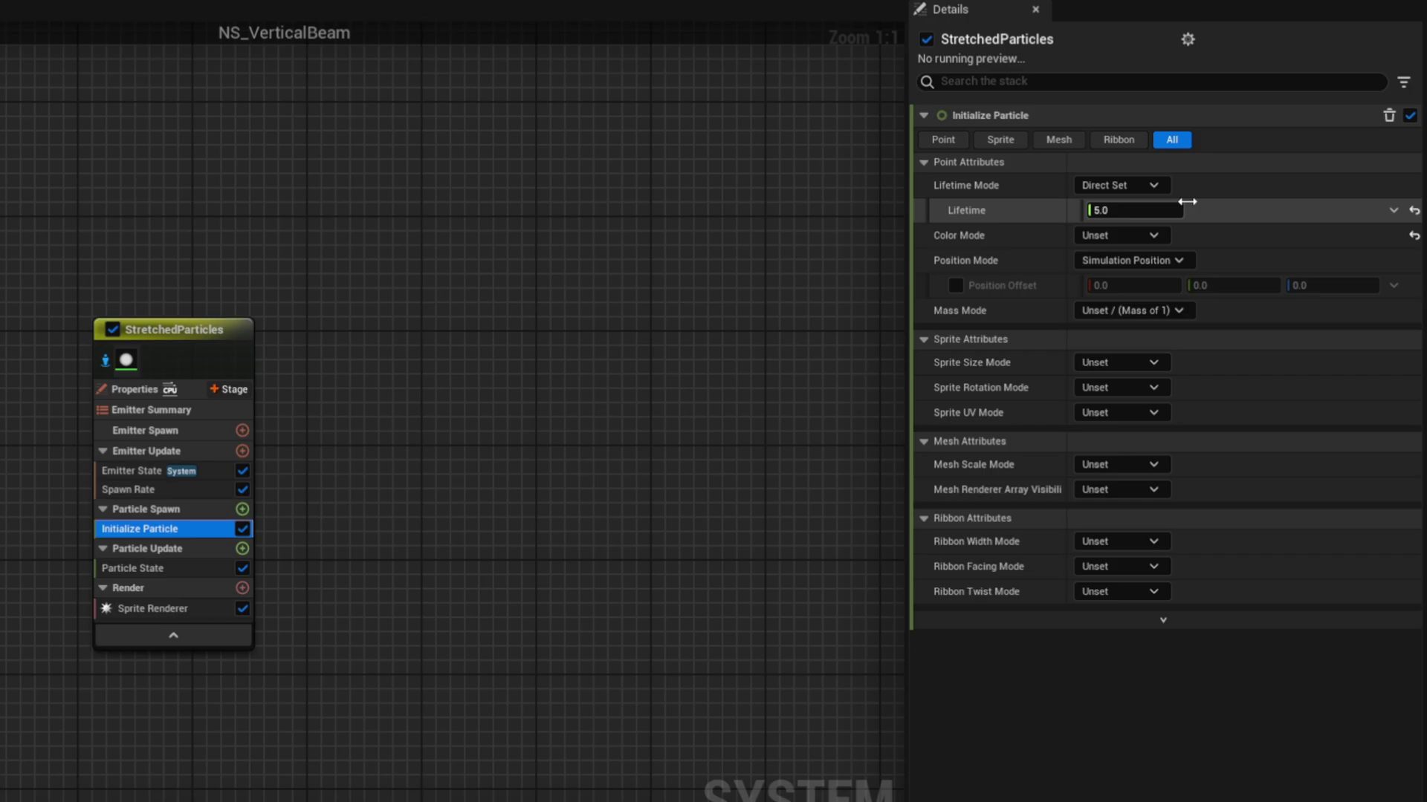
left_click(1146, 185)
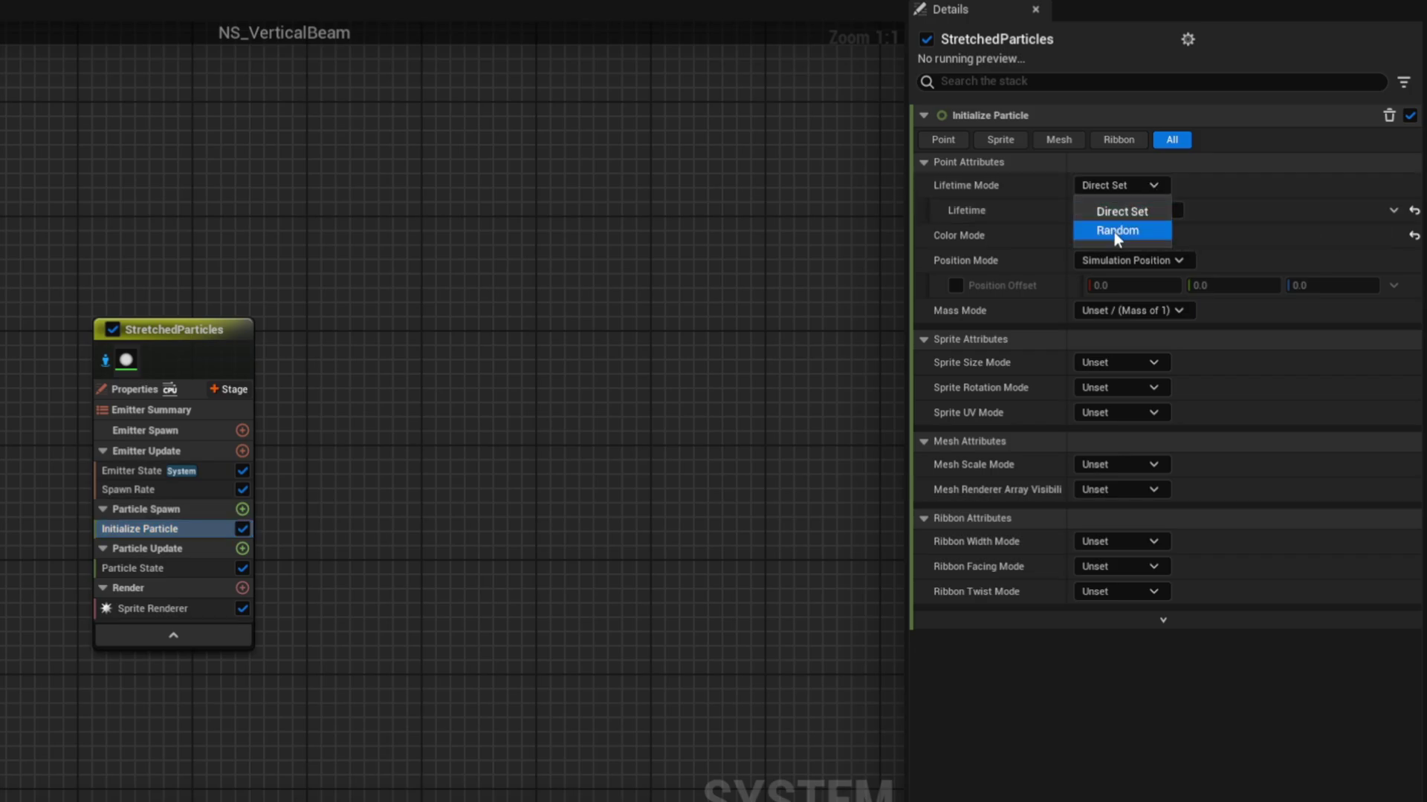
left_click(1116, 216)
left_click(1122, 211)
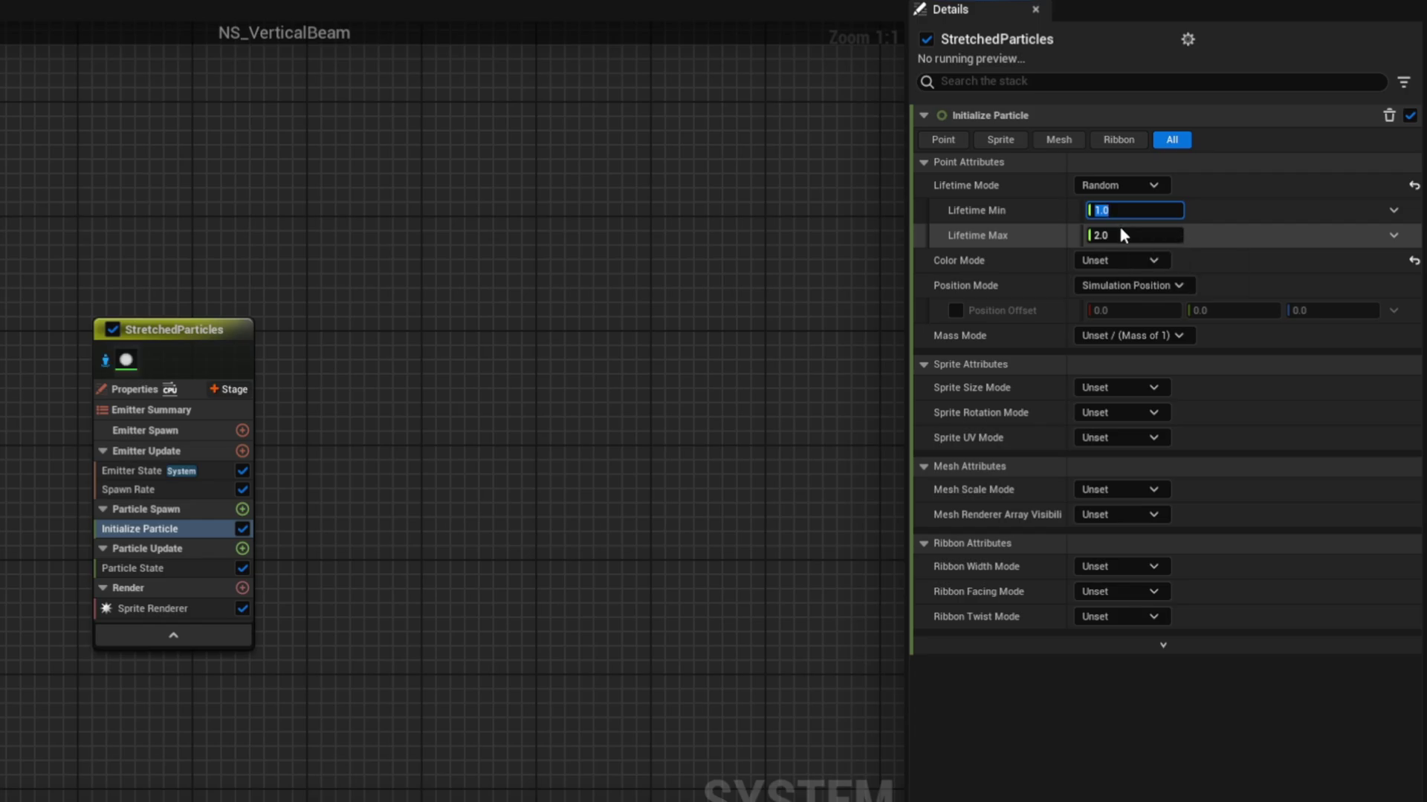
key("BackSpace")
type("0.6")
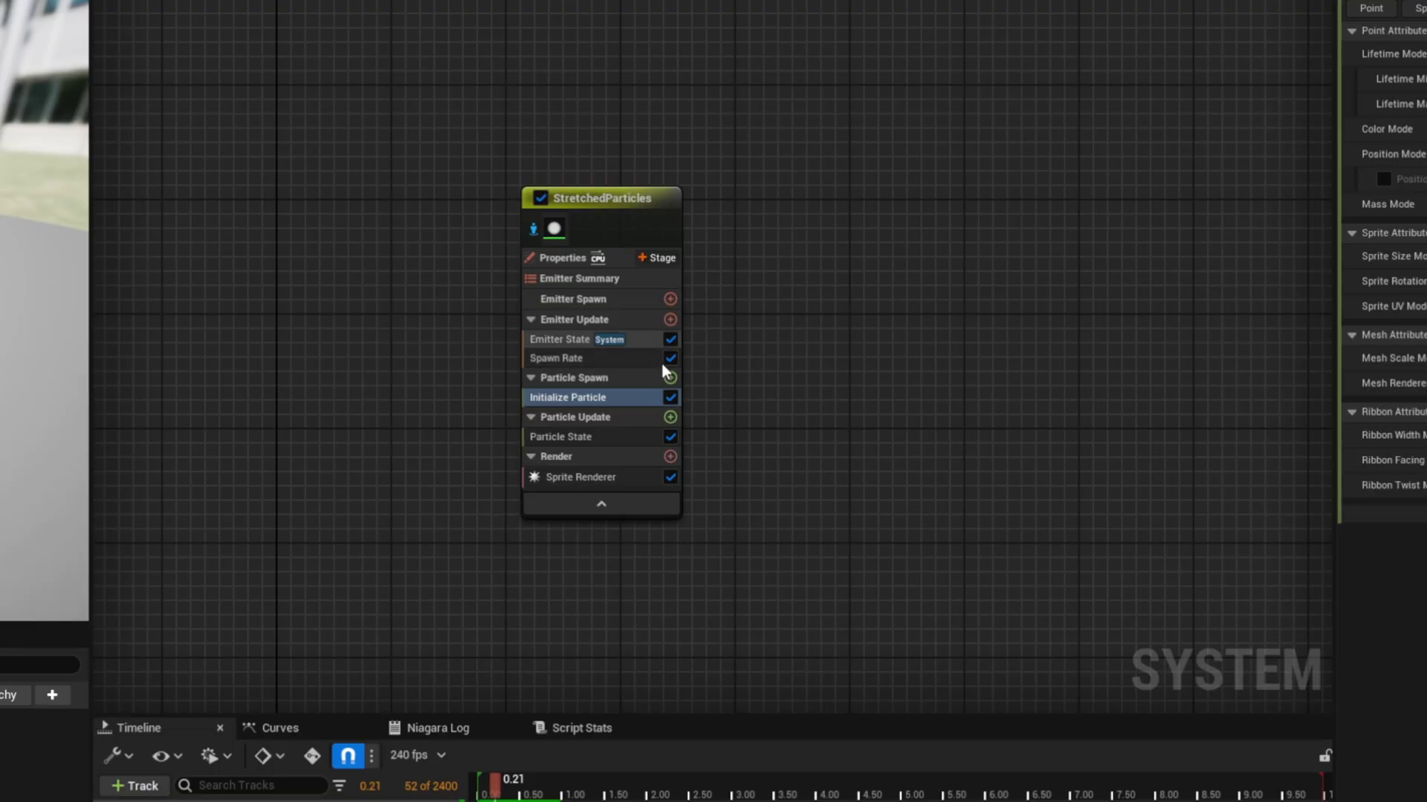
Add a Shape Location module using a Torus with a 650 large radius
left_click(686, 386)
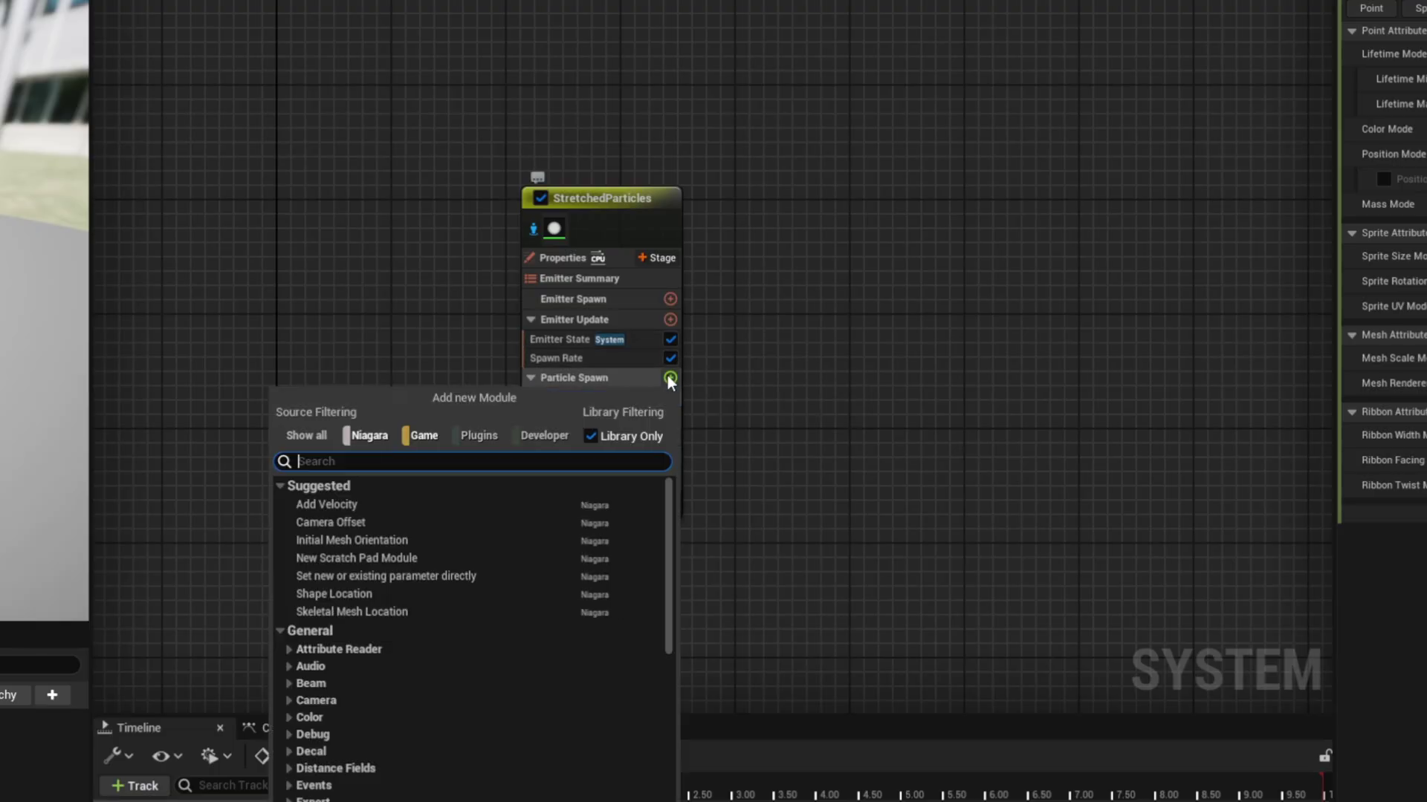
type("shape")
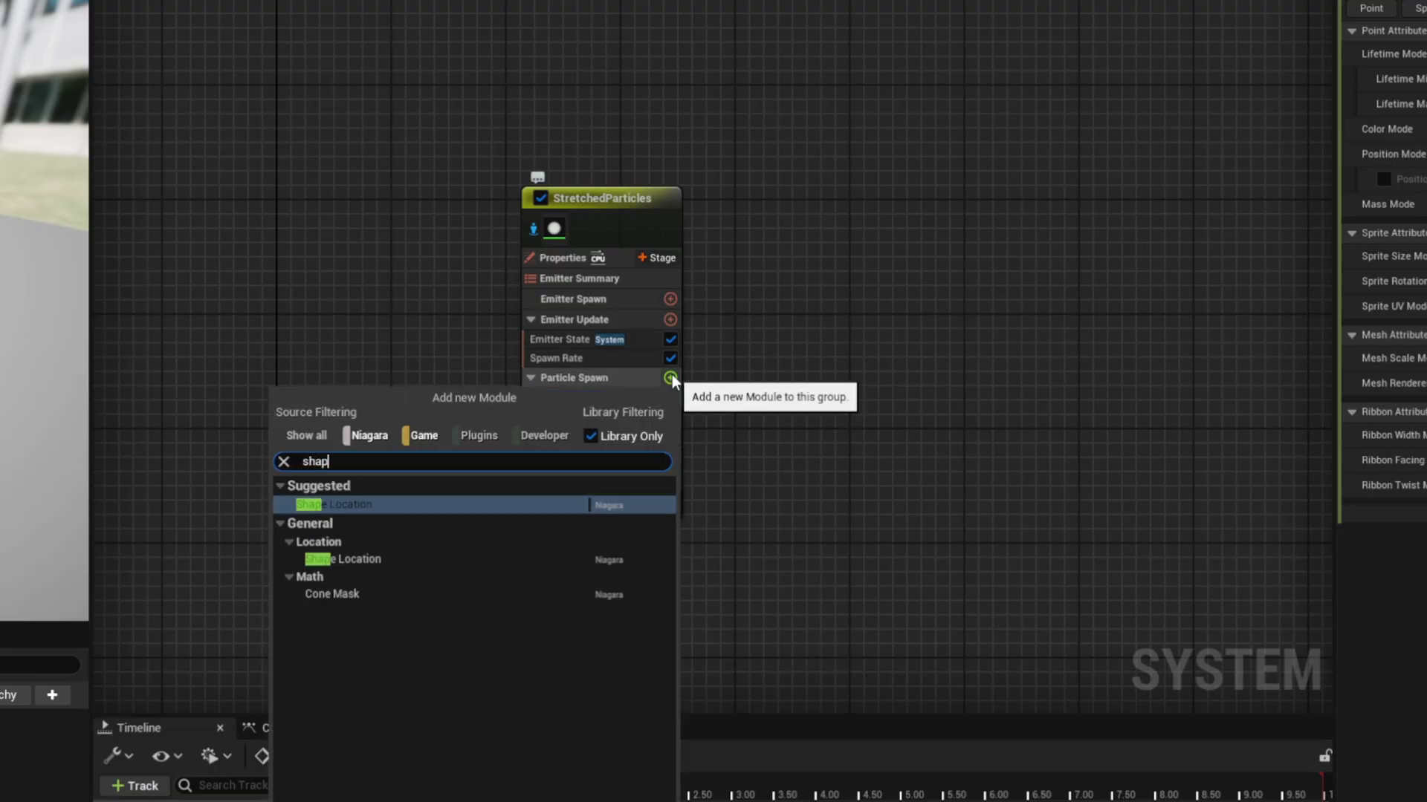
key("Return")
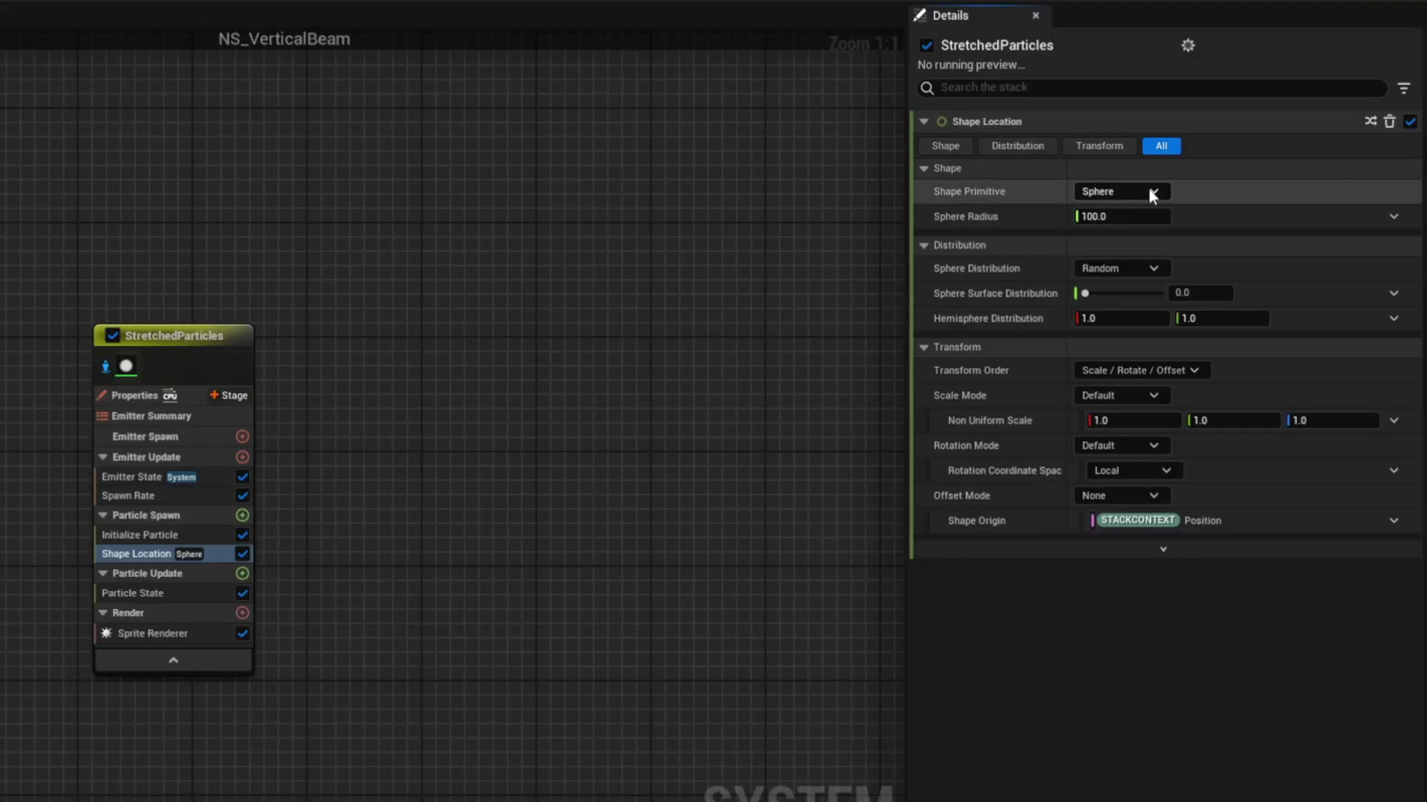
left_click(1135, 189)
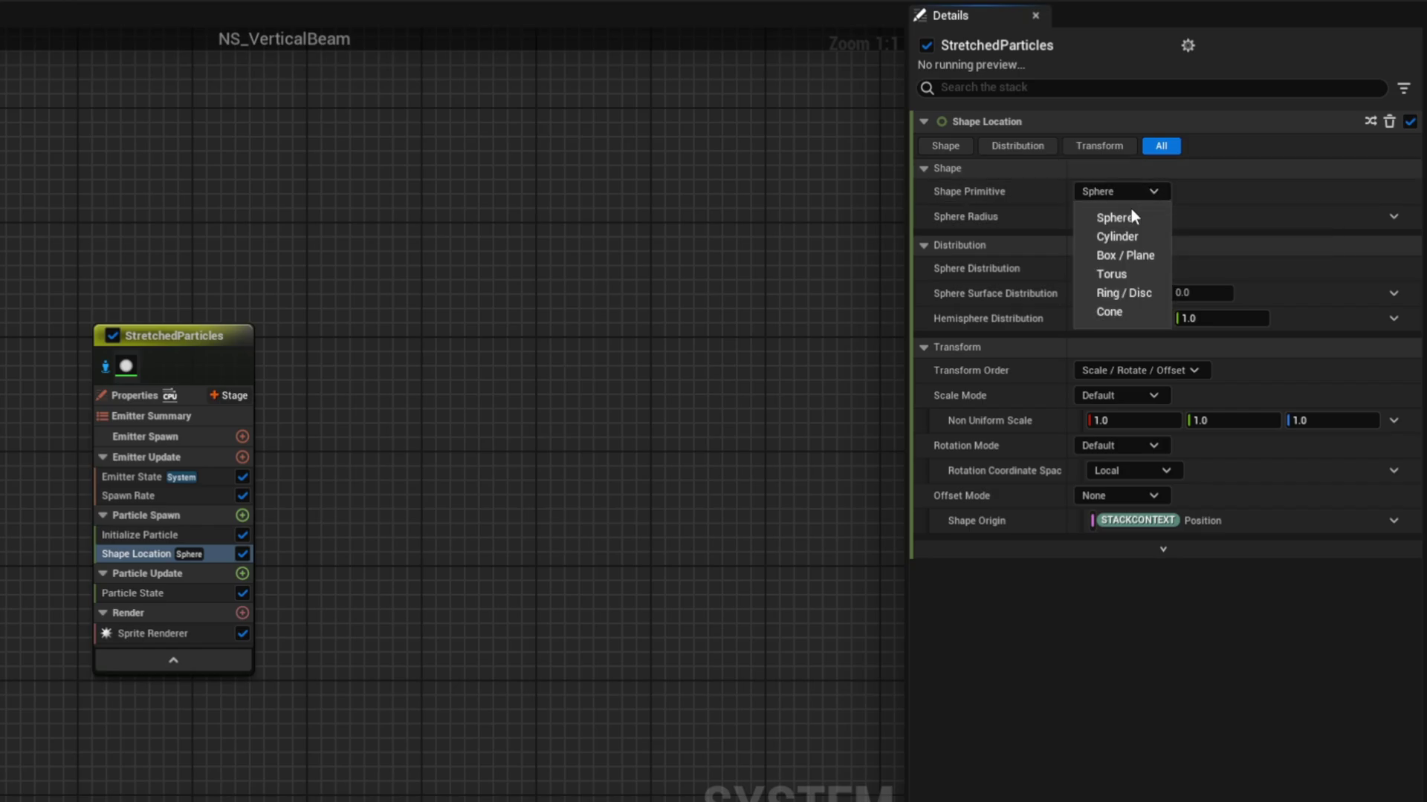
left_click(1119, 273)
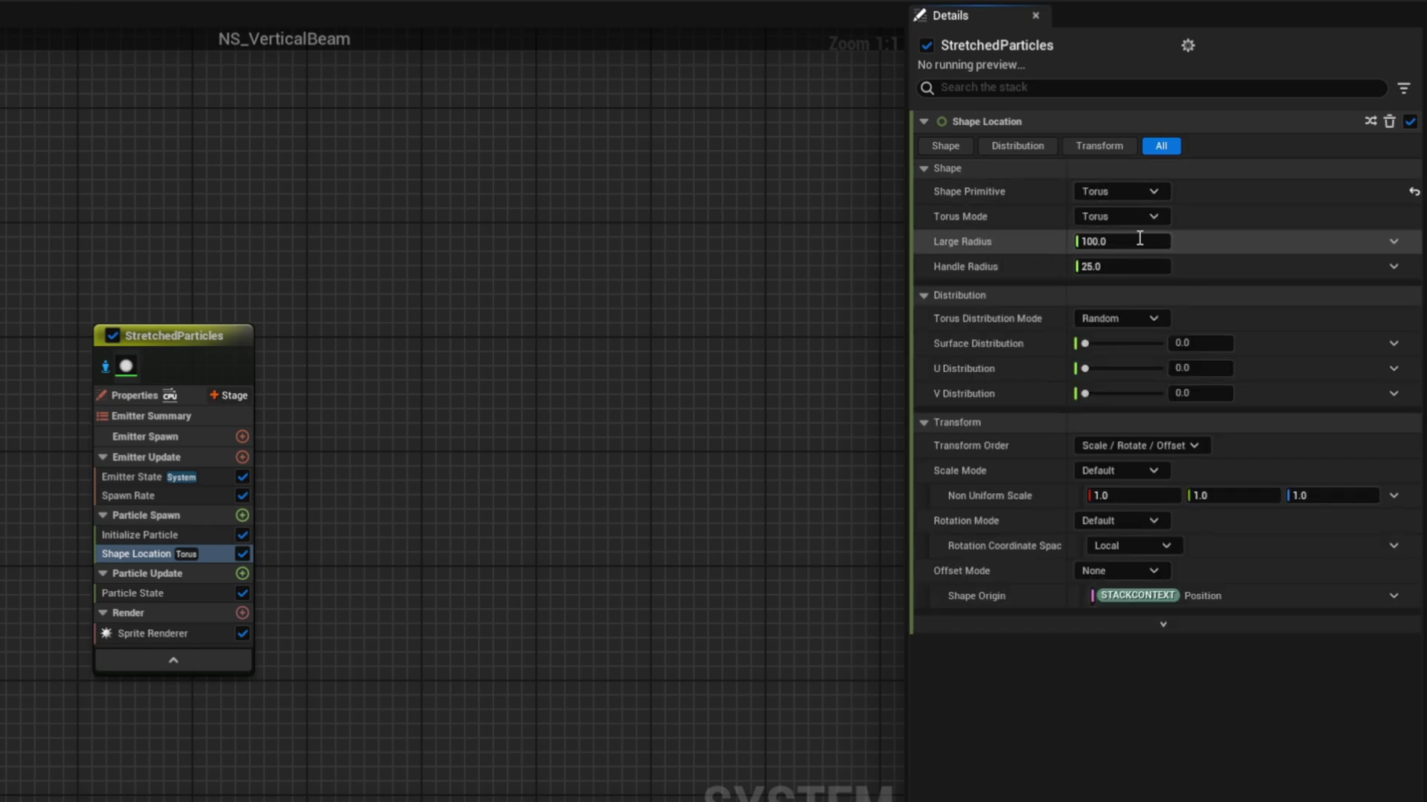
left_click(1139, 239)
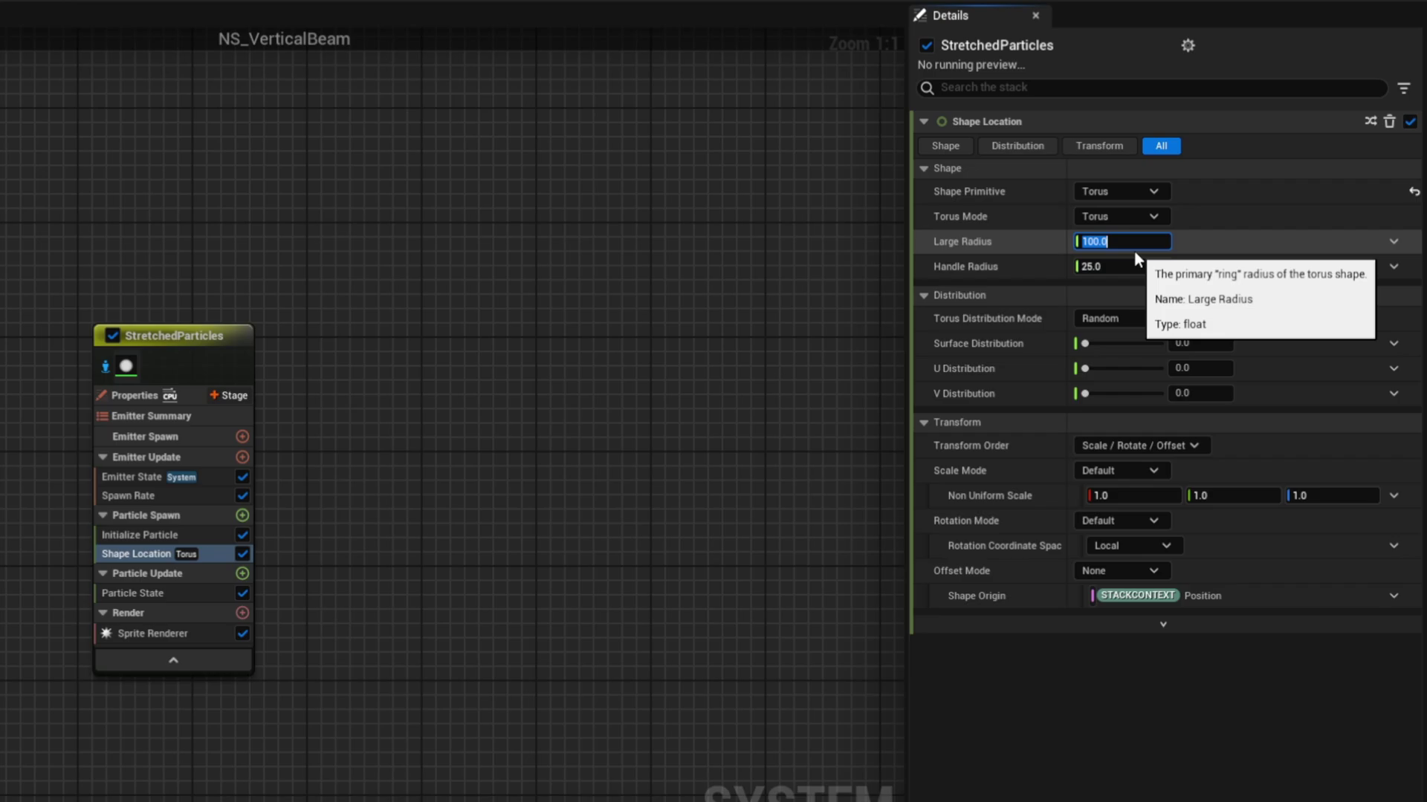
type("650")
key("Return")
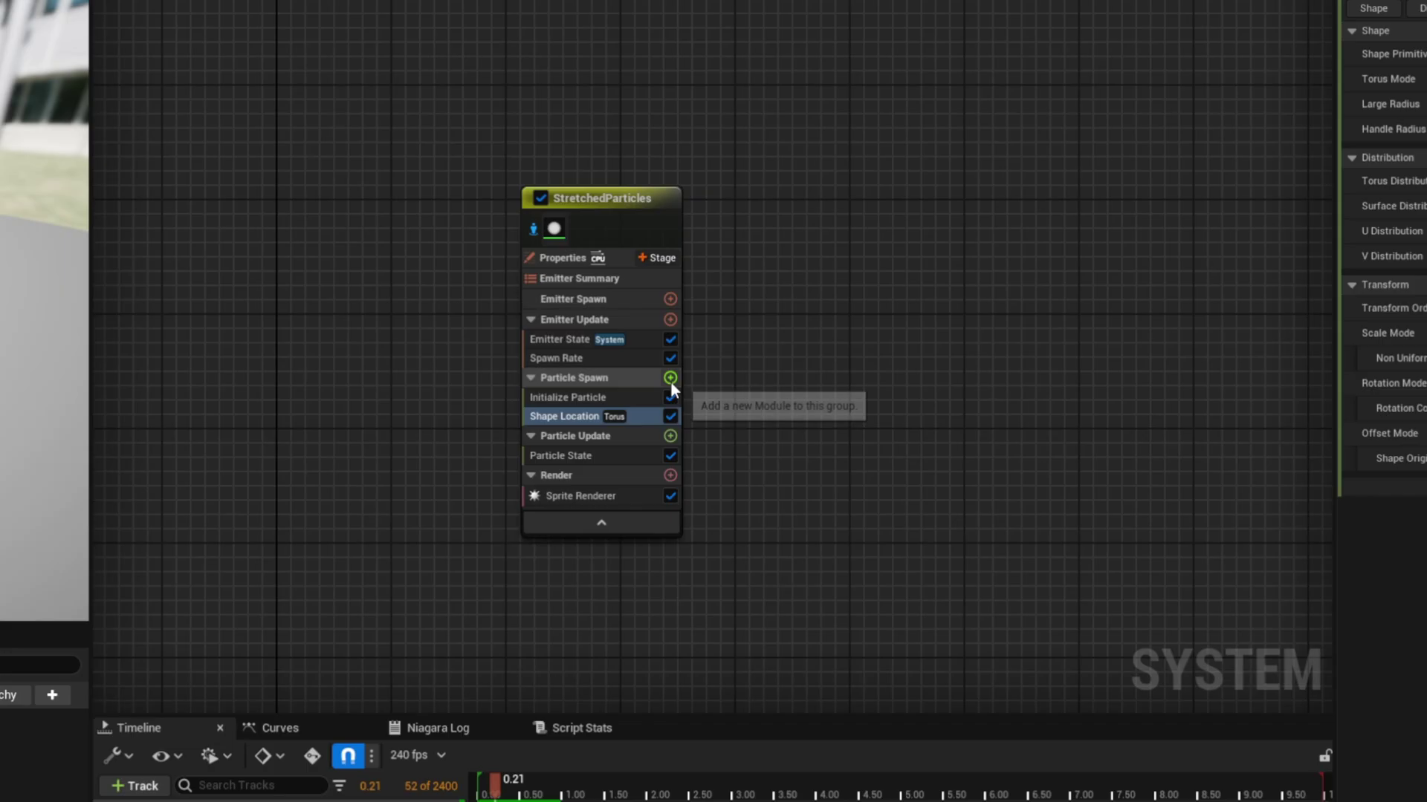
Add an Add Velocity module to Particle Spawn, fix its issue, set Velocity Z to 5000, and preview
left_click(686, 387)
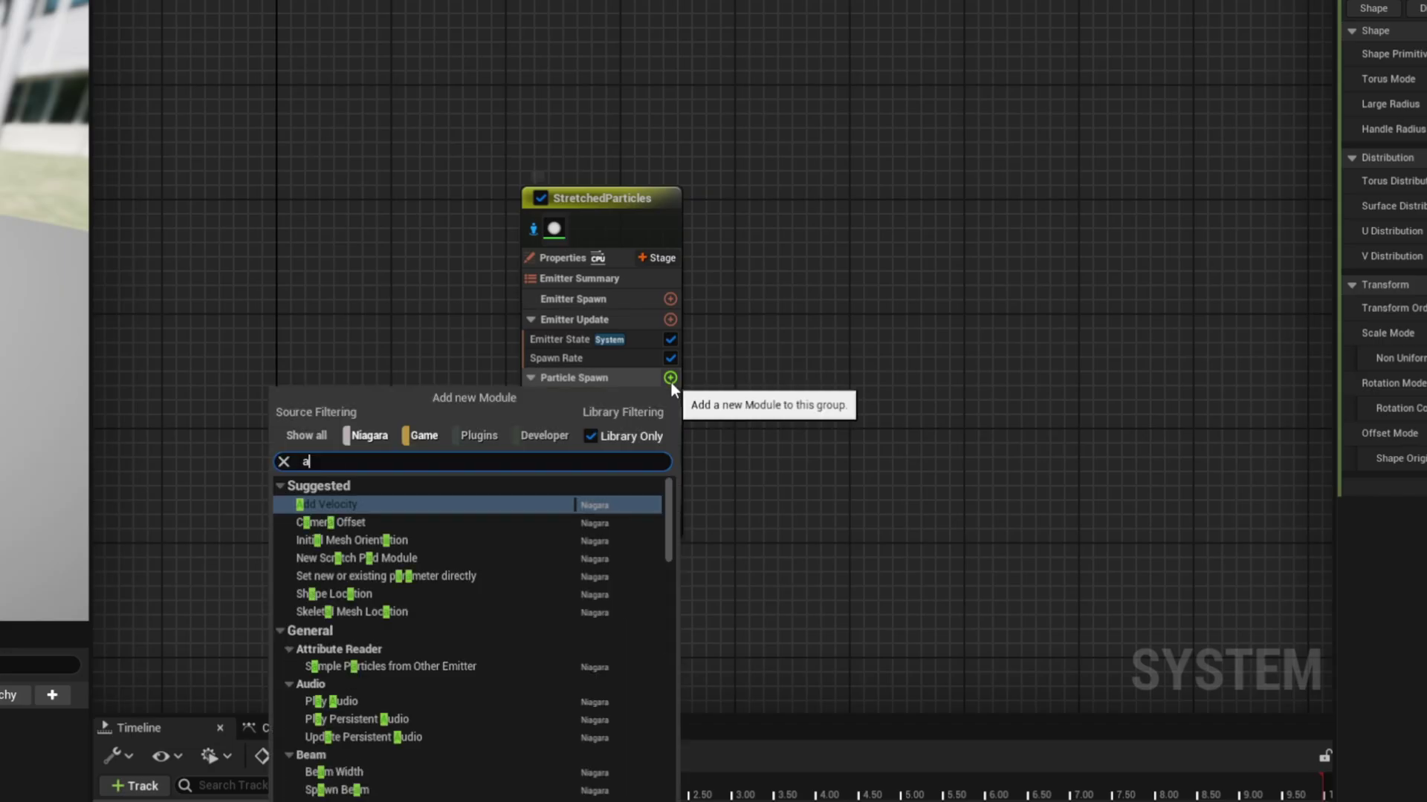
type("add")
key("Escape")
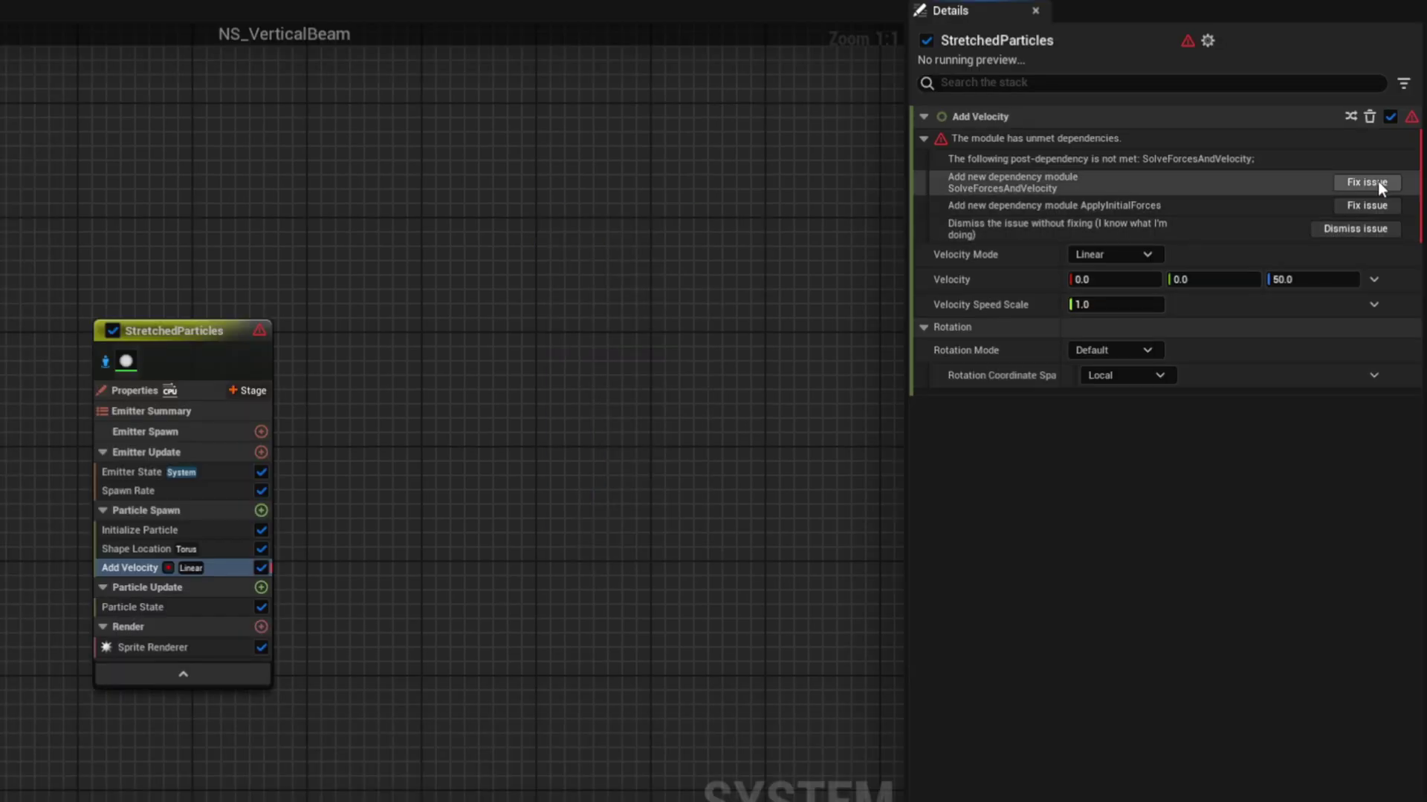
left_click(1378, 182)
left_click(1307, 166)
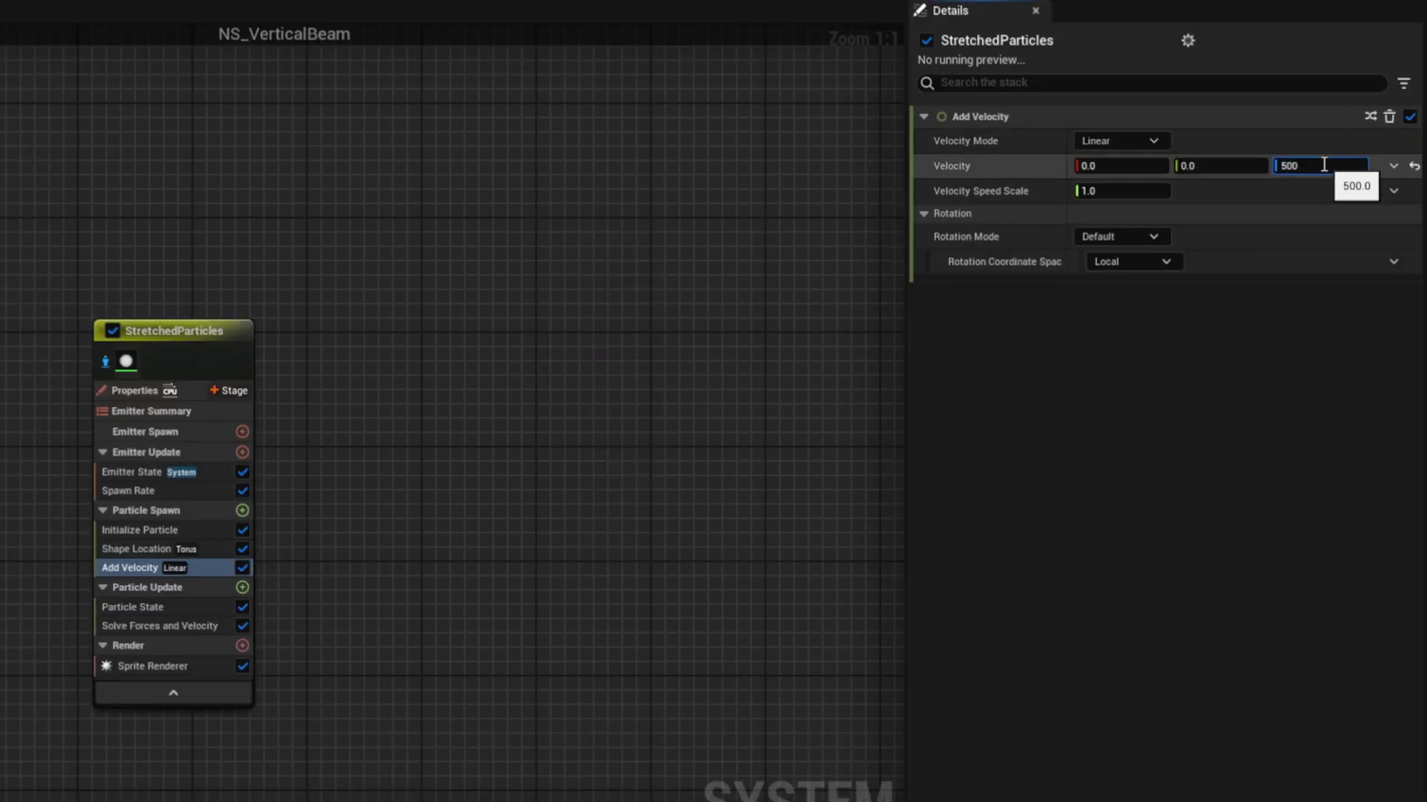
type("5000")
key("Return")
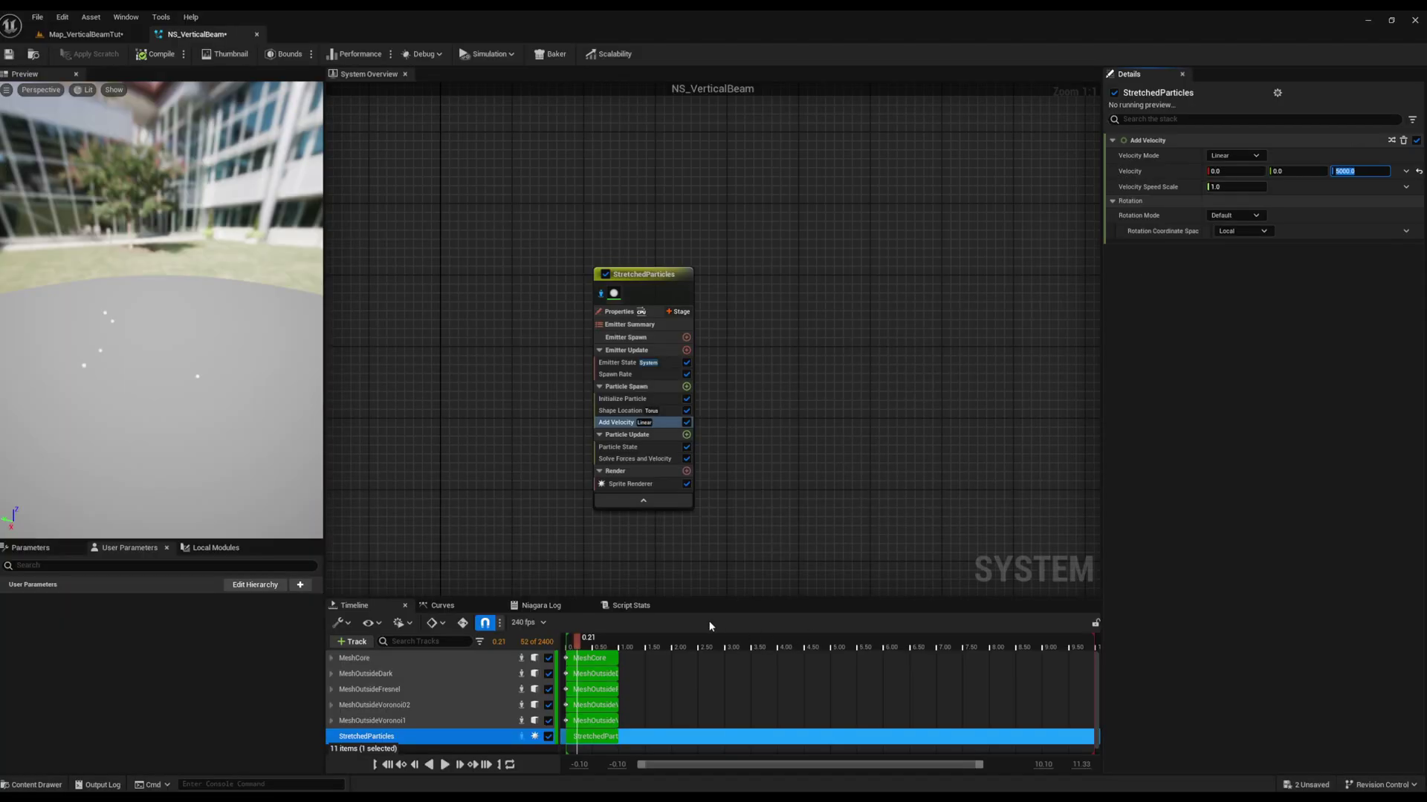
left_click_drag(581, 647, 573, 636)
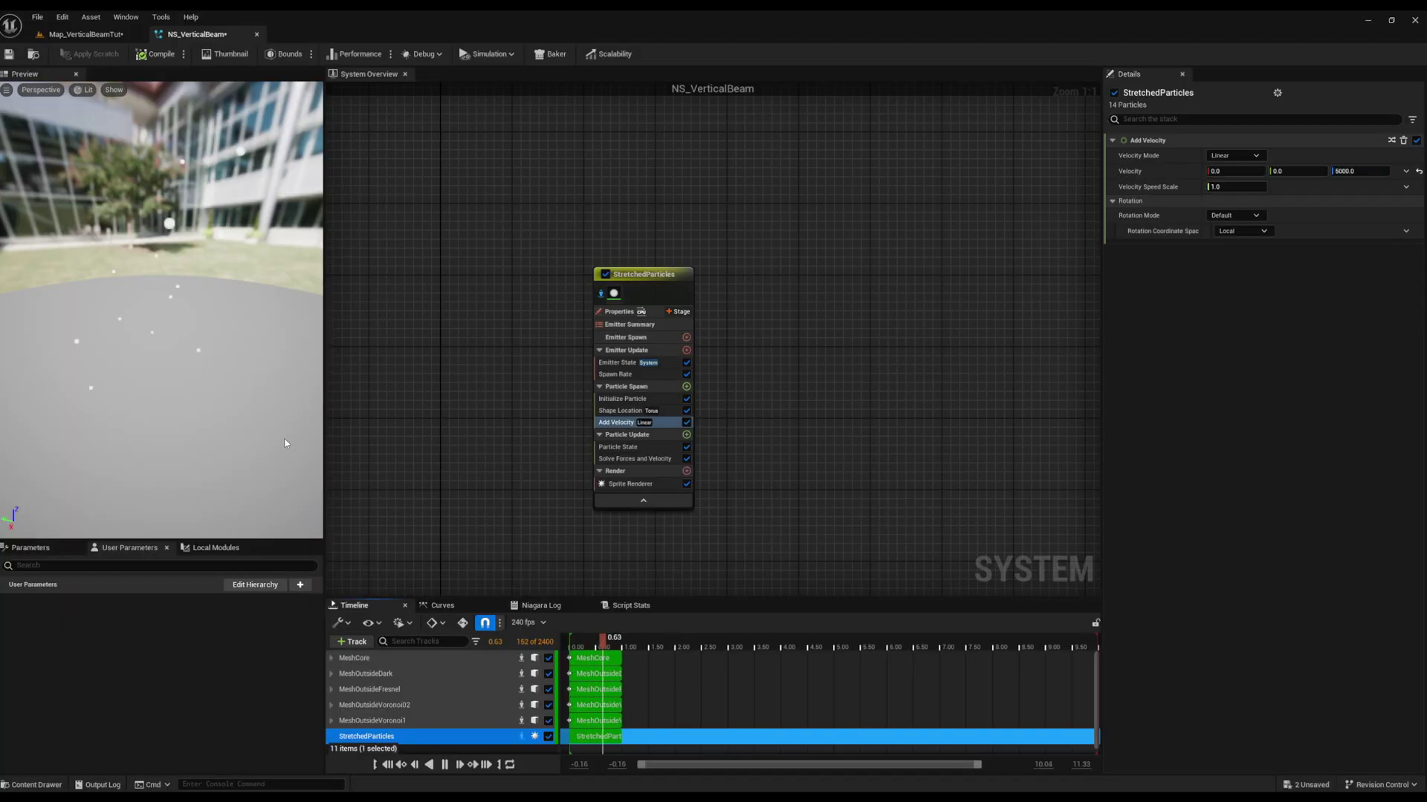
left_click_drag(189, 343, 260, 375)
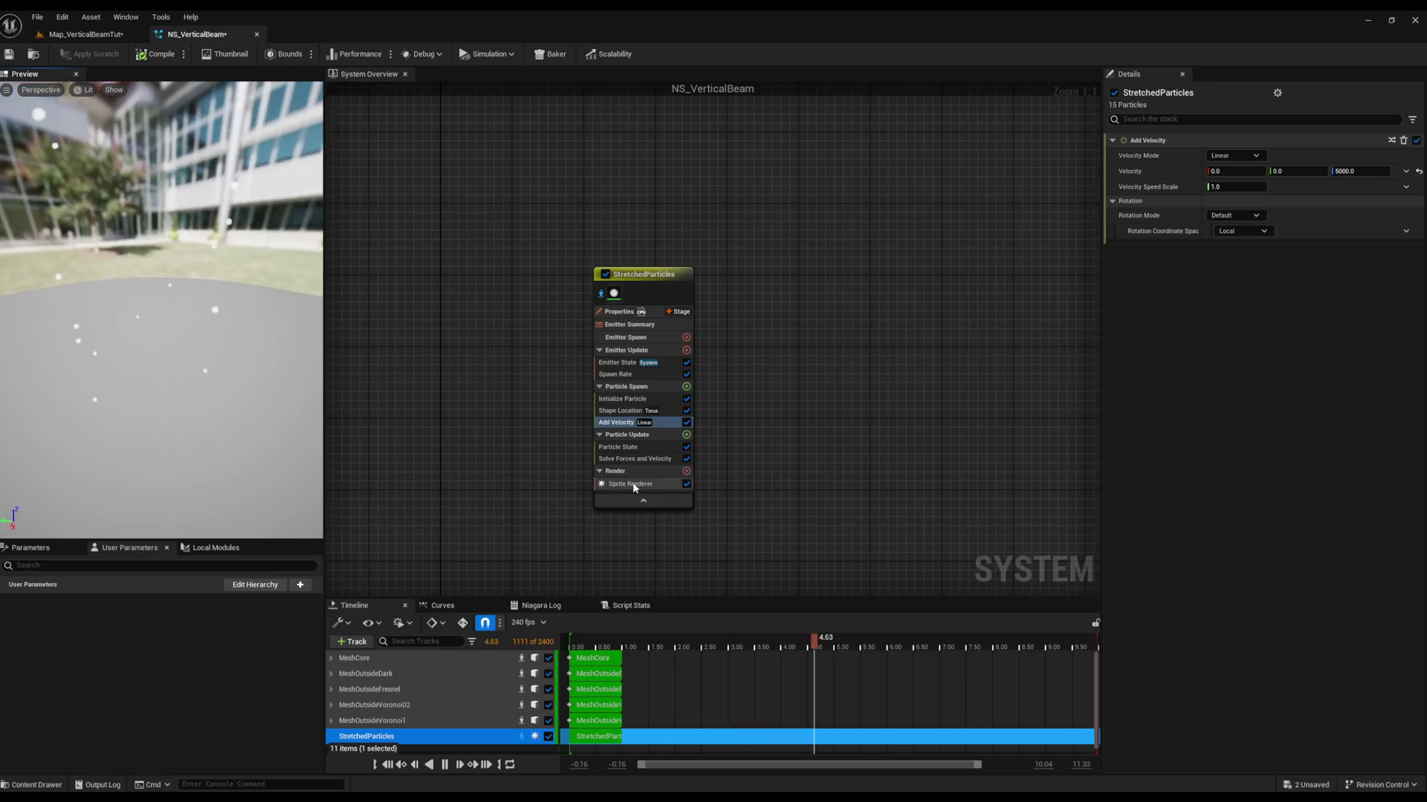
Set the Initialize Particle sprite size mode to Random Non-Uniform
left_click(623, 399)
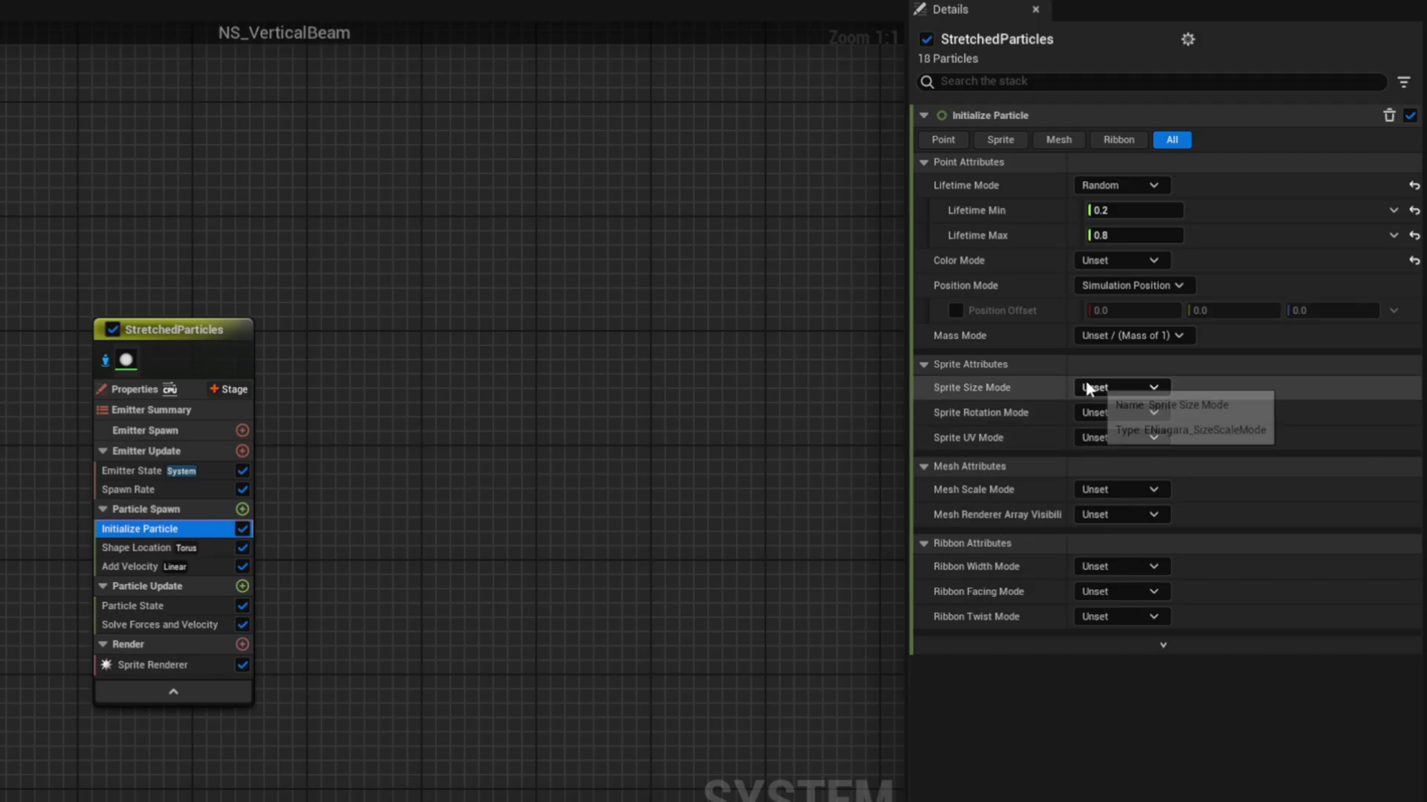
left_click(1108, 390)
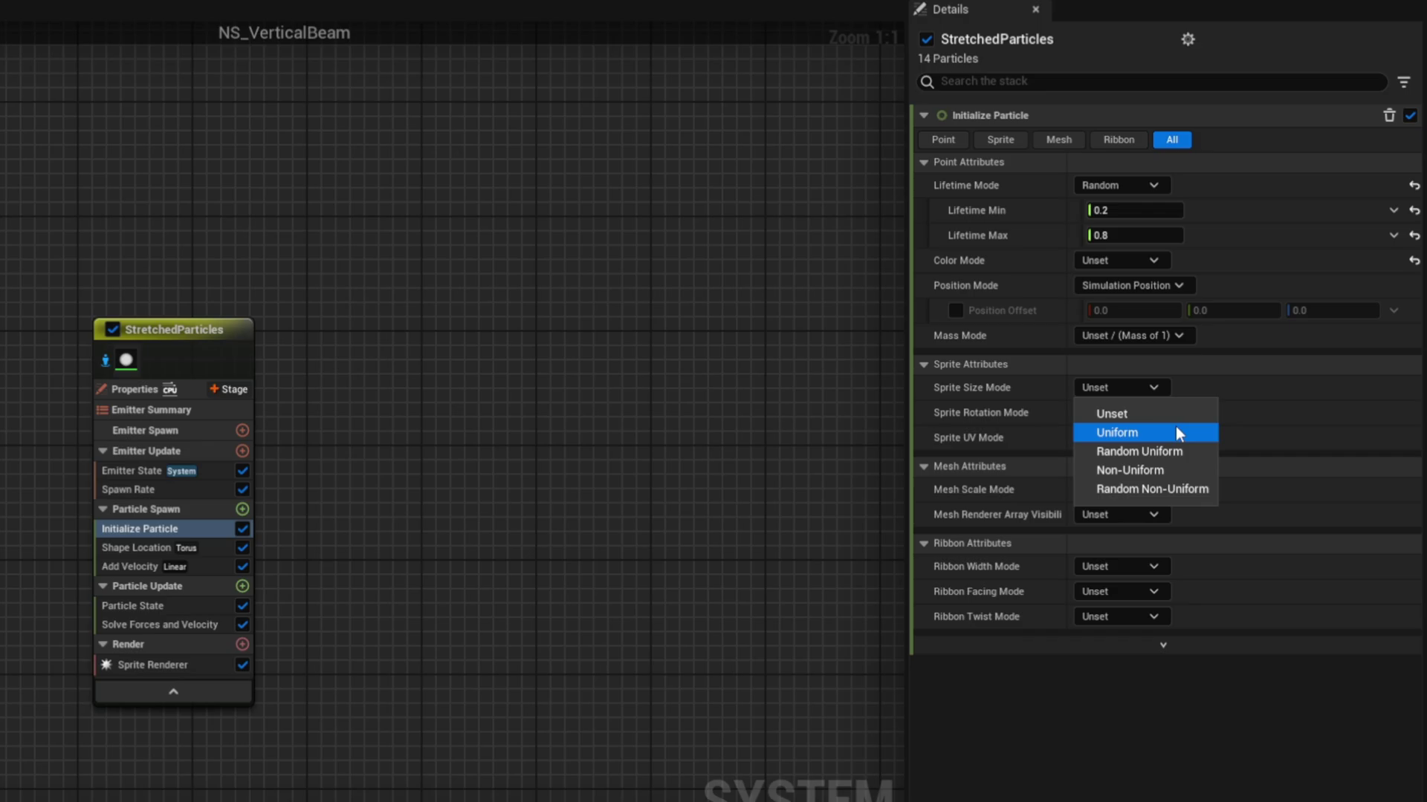
left_click(1157, 488)
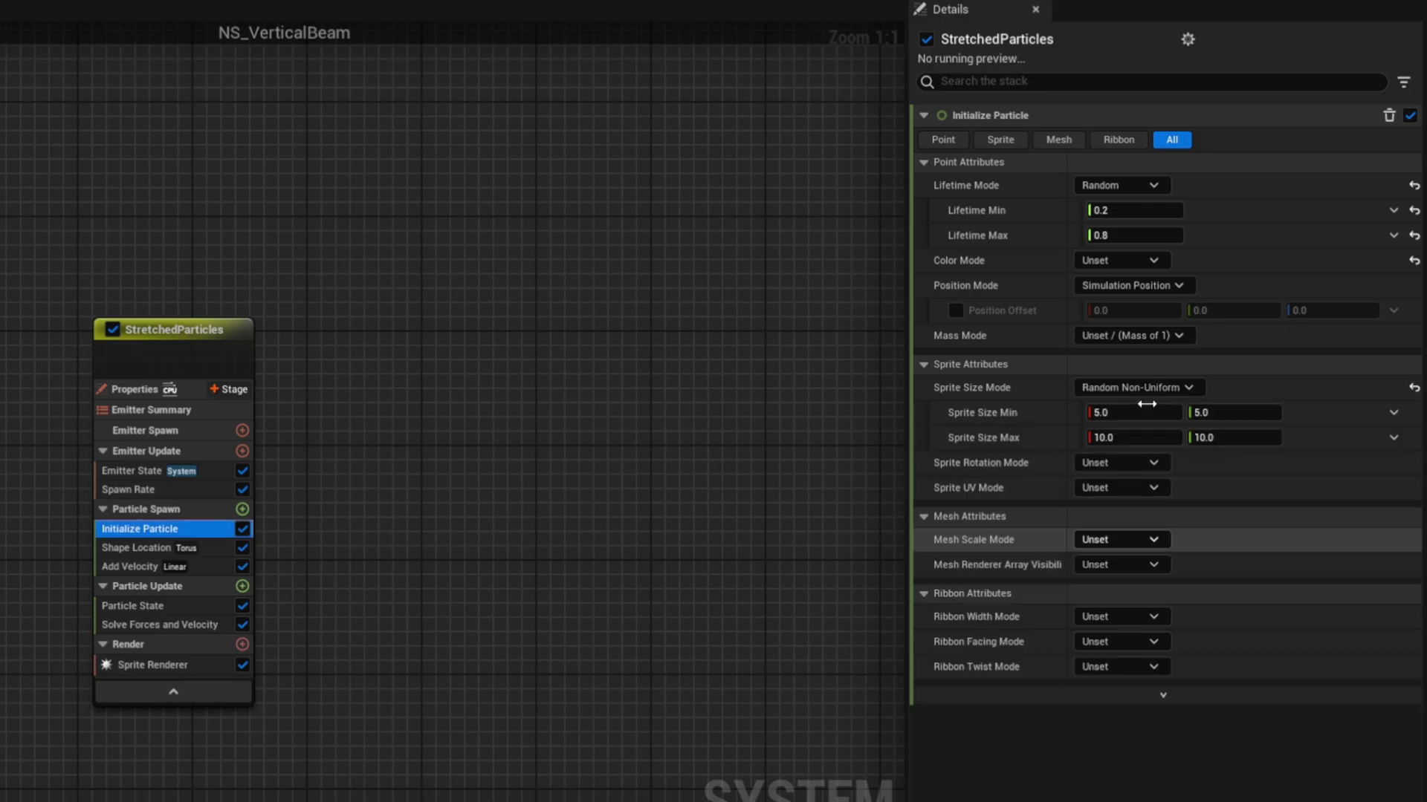
Enter sprite size ranges of Min 10 × 150 and Max 20 × 200
left_click(1126, 410)
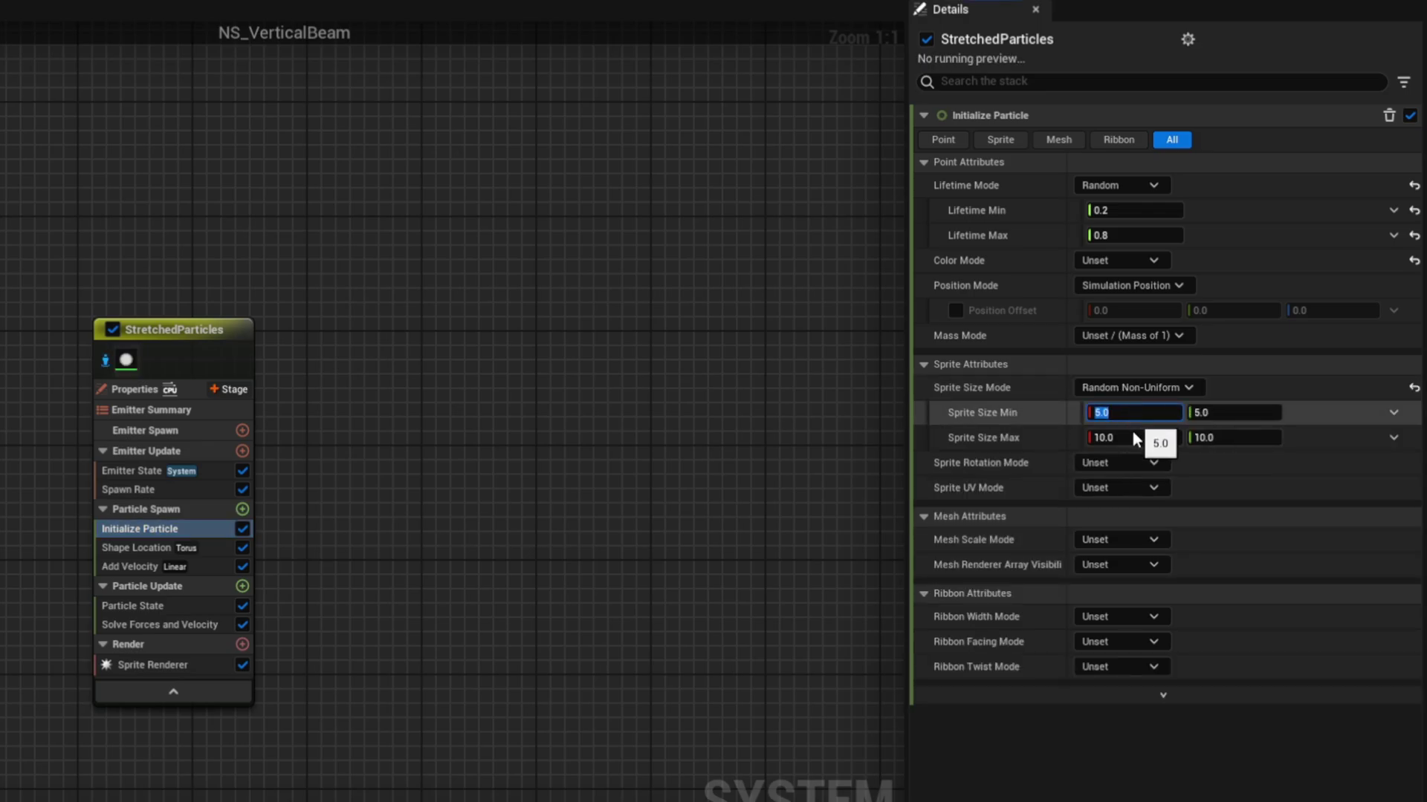
type("10")
left_click(1128, 437)
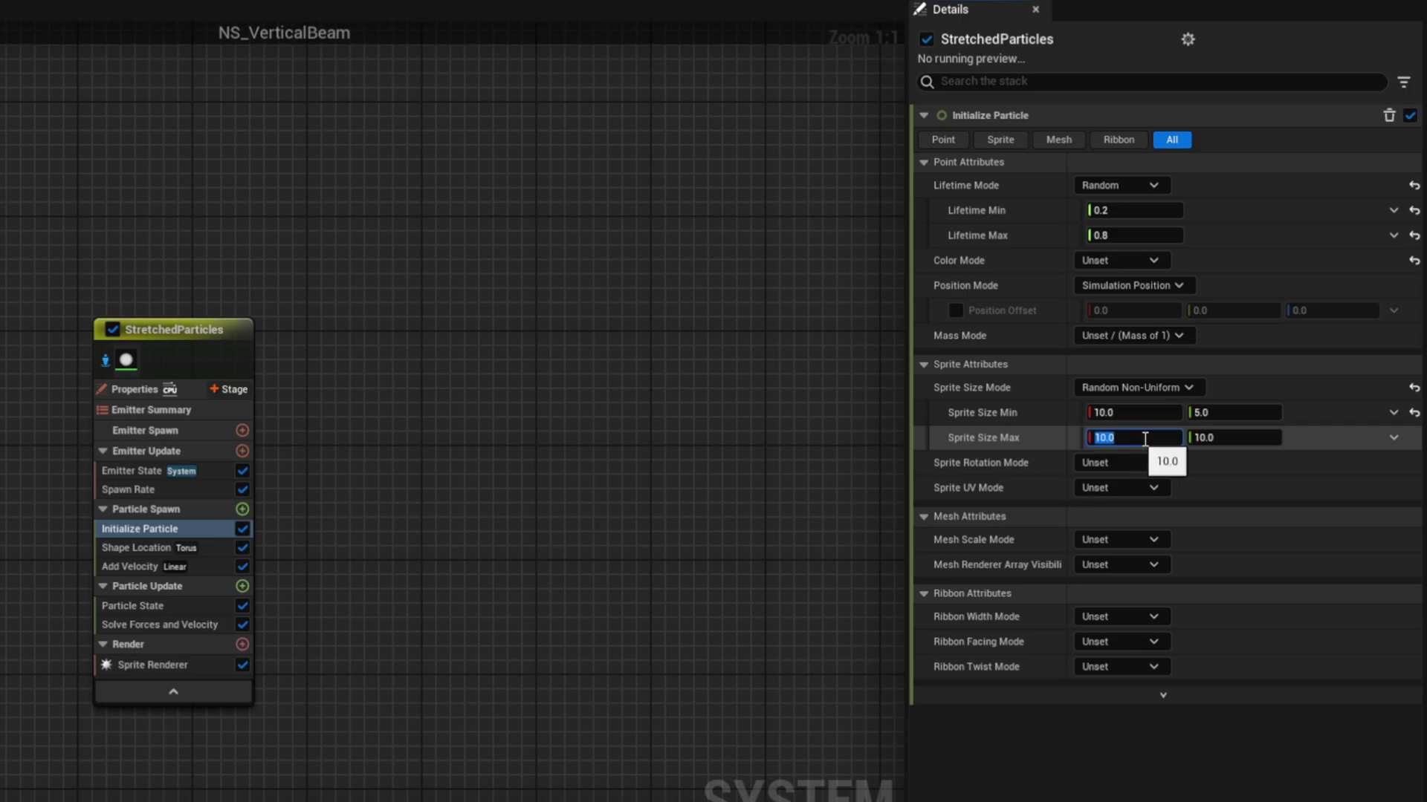
type("20")
key("Return")
type("150")
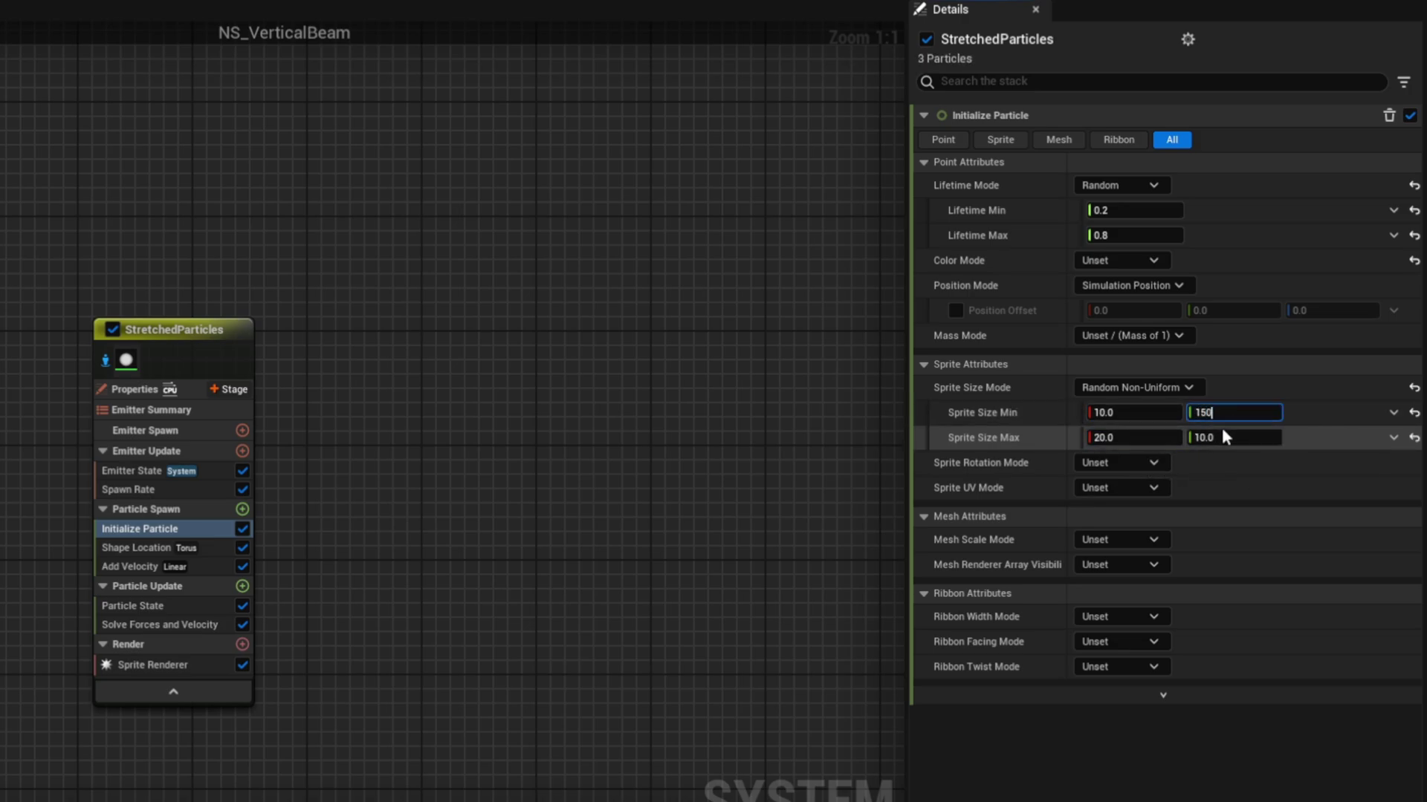
left_click(1223, 432)
type("200")
key("Return")
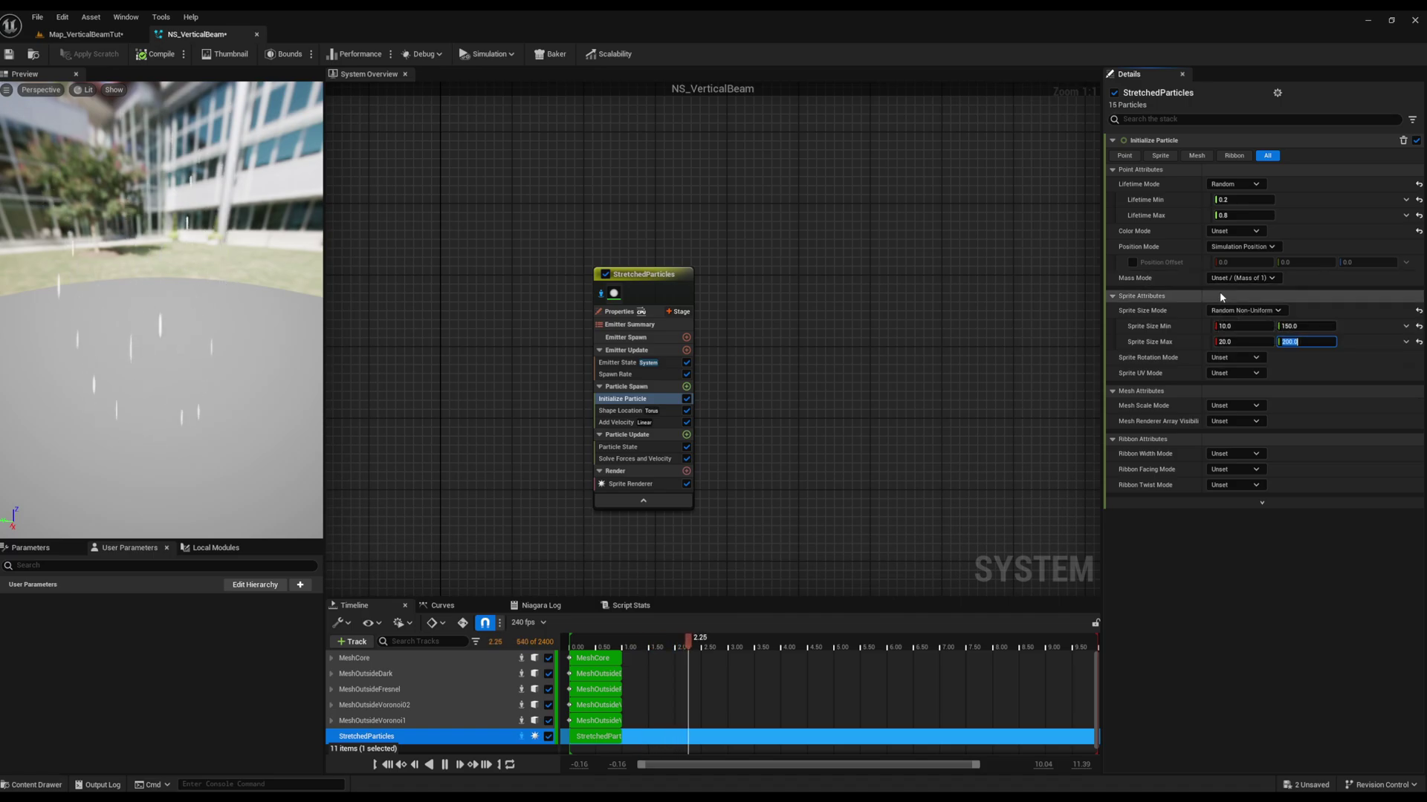
left_click(630, 484)
left_click(622, 399)
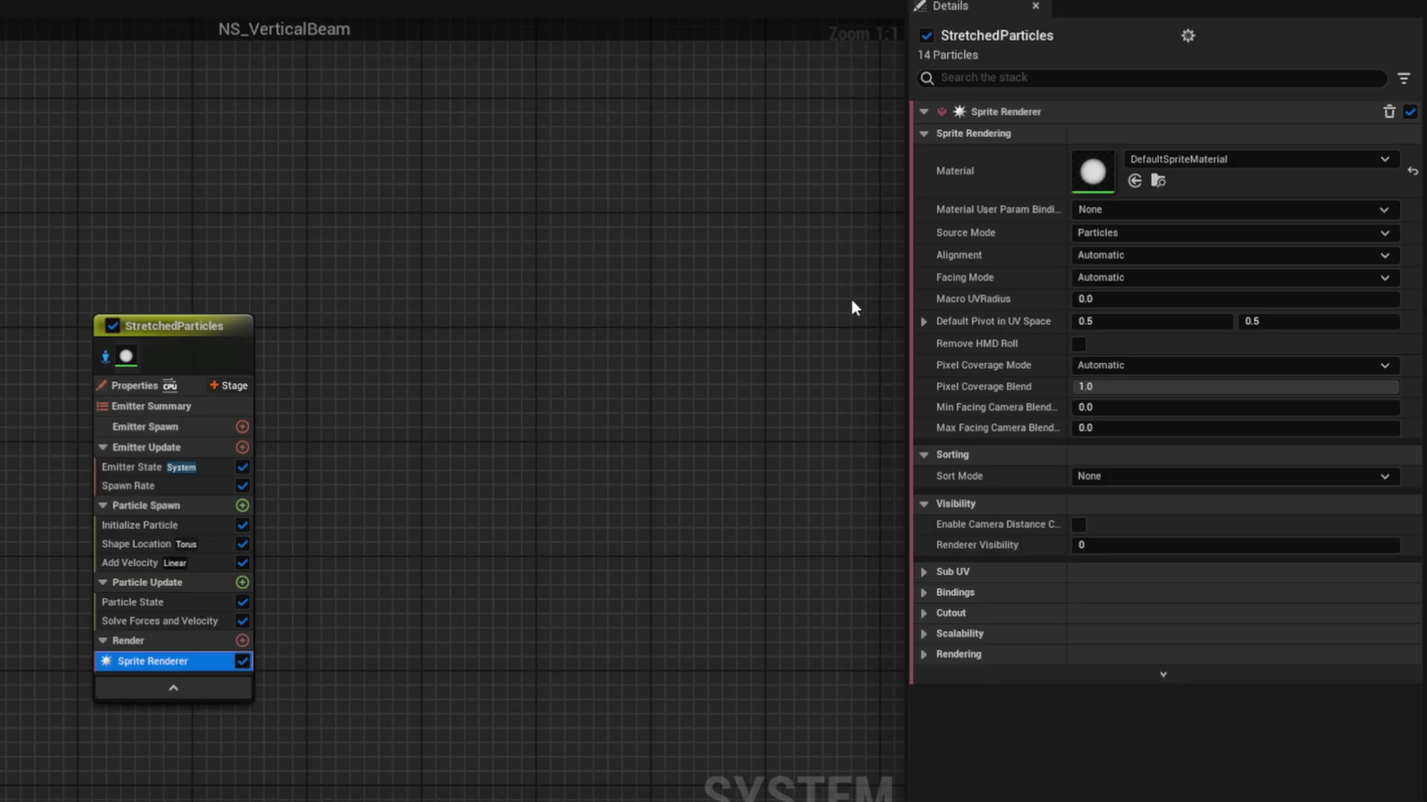
Set the Sprite Renderer alignment to Velocity Aligned and check the streaks in the preview
left_click(1093, 260)
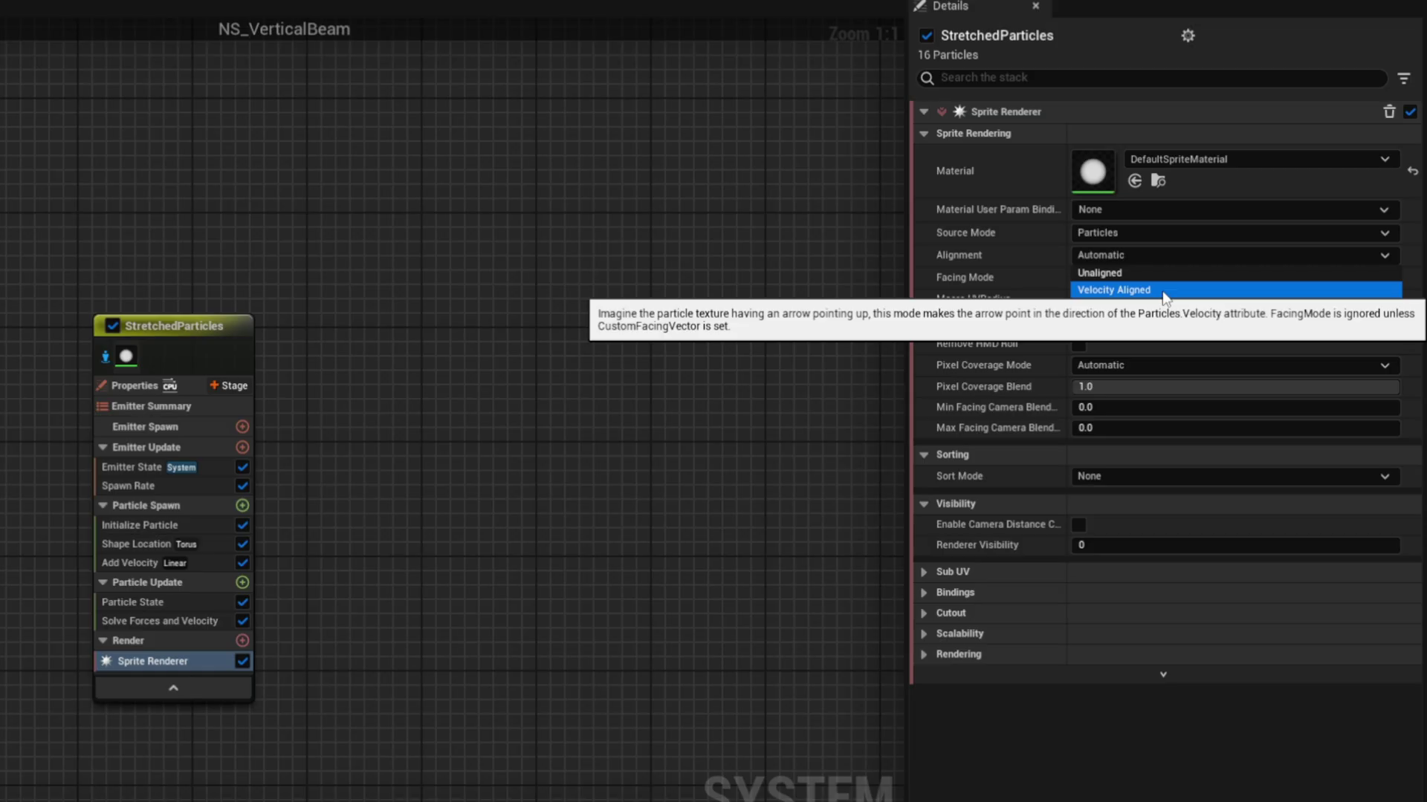
left_click(1100, 291)
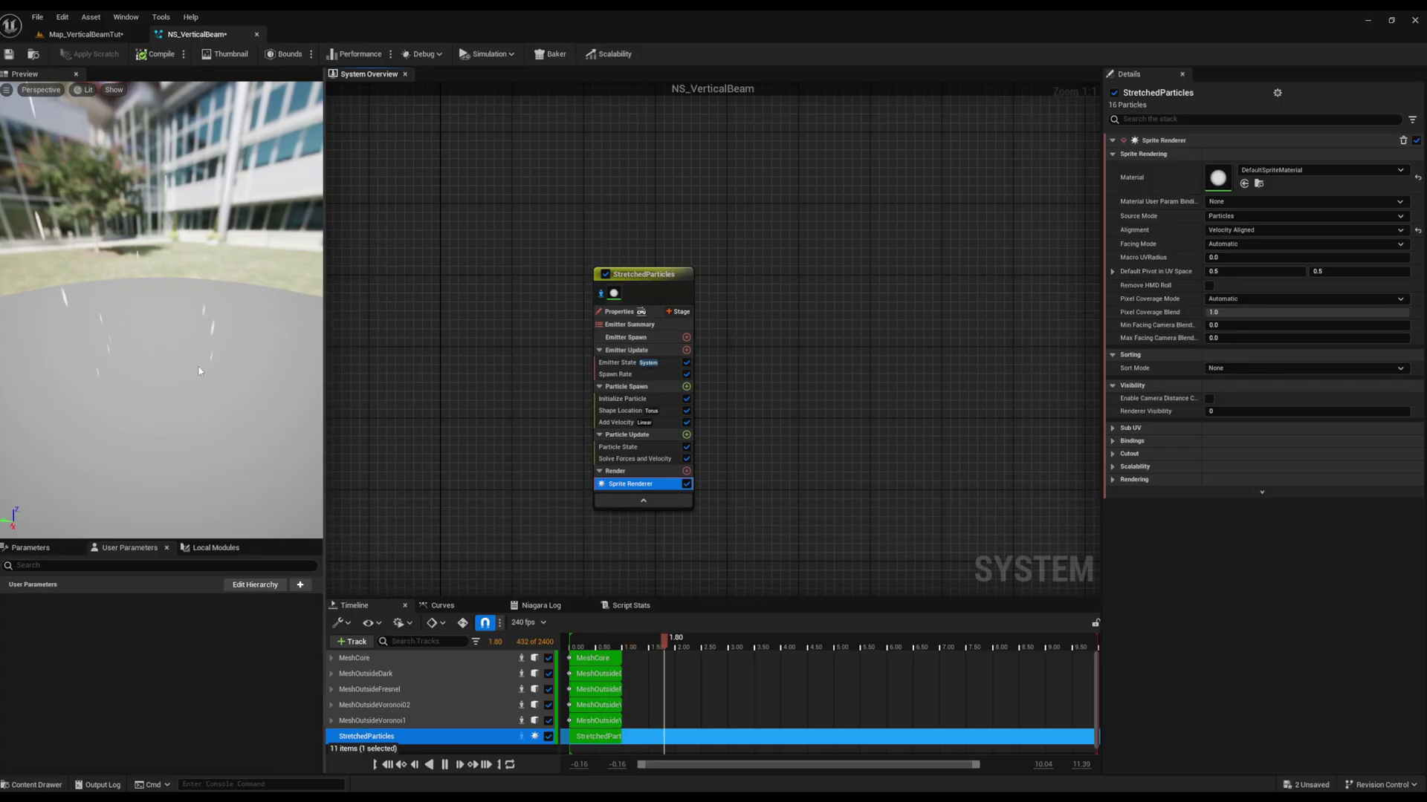
left_click_drag(192, 387, 268, 387)
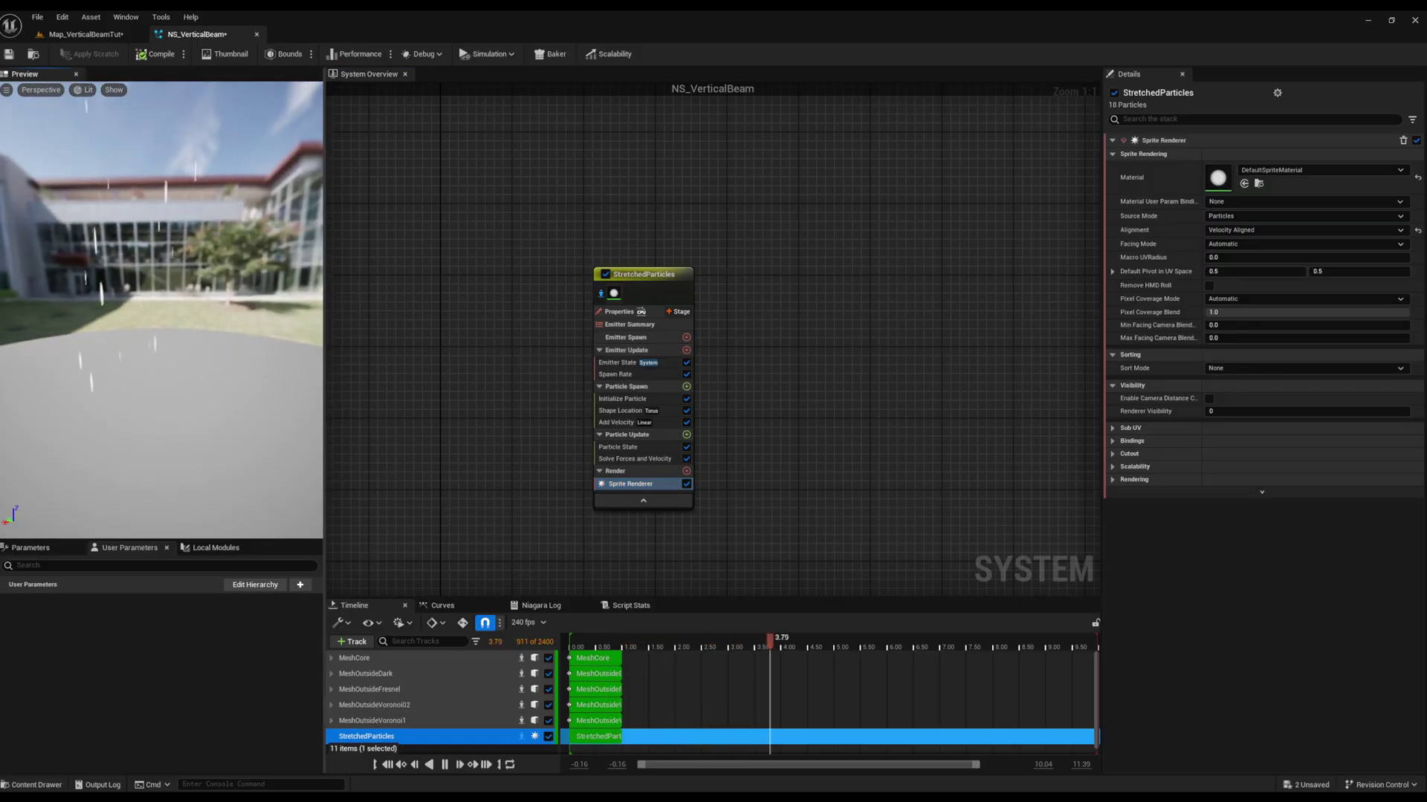
Set Initialize Particle's colour to Direct Set with R 50, G 0.5, B 0, then replay
left_click(661, 399)
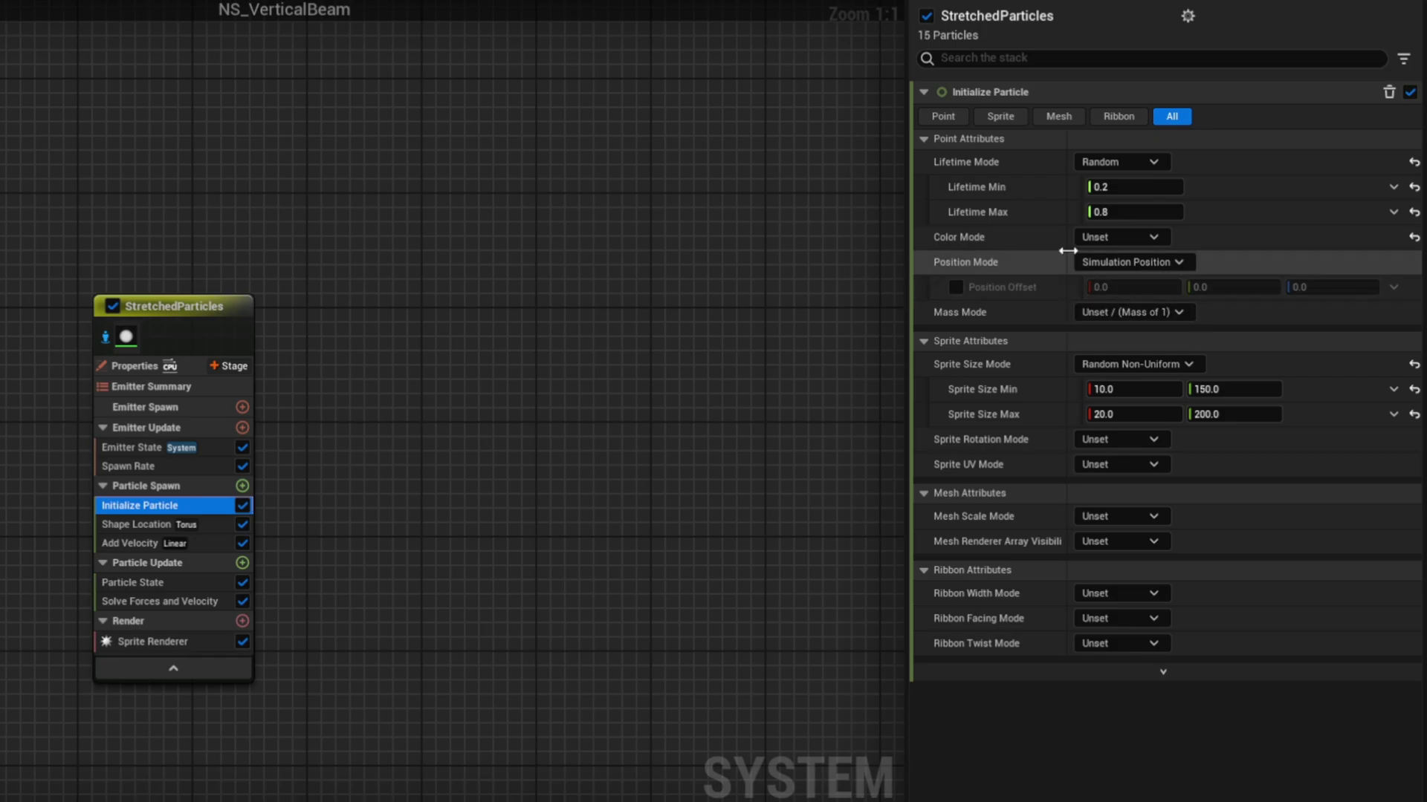
left_click(1130, 283)
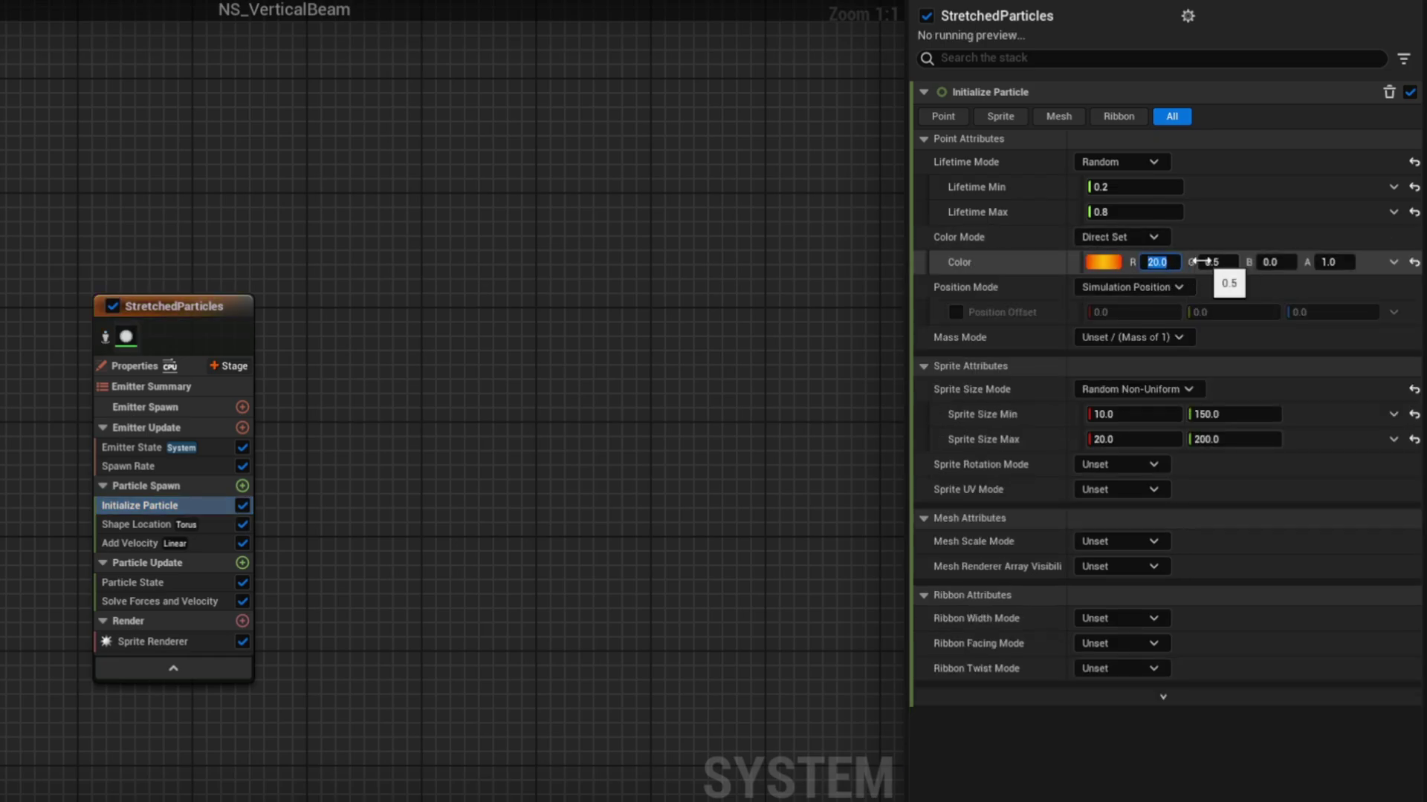
key("Return")
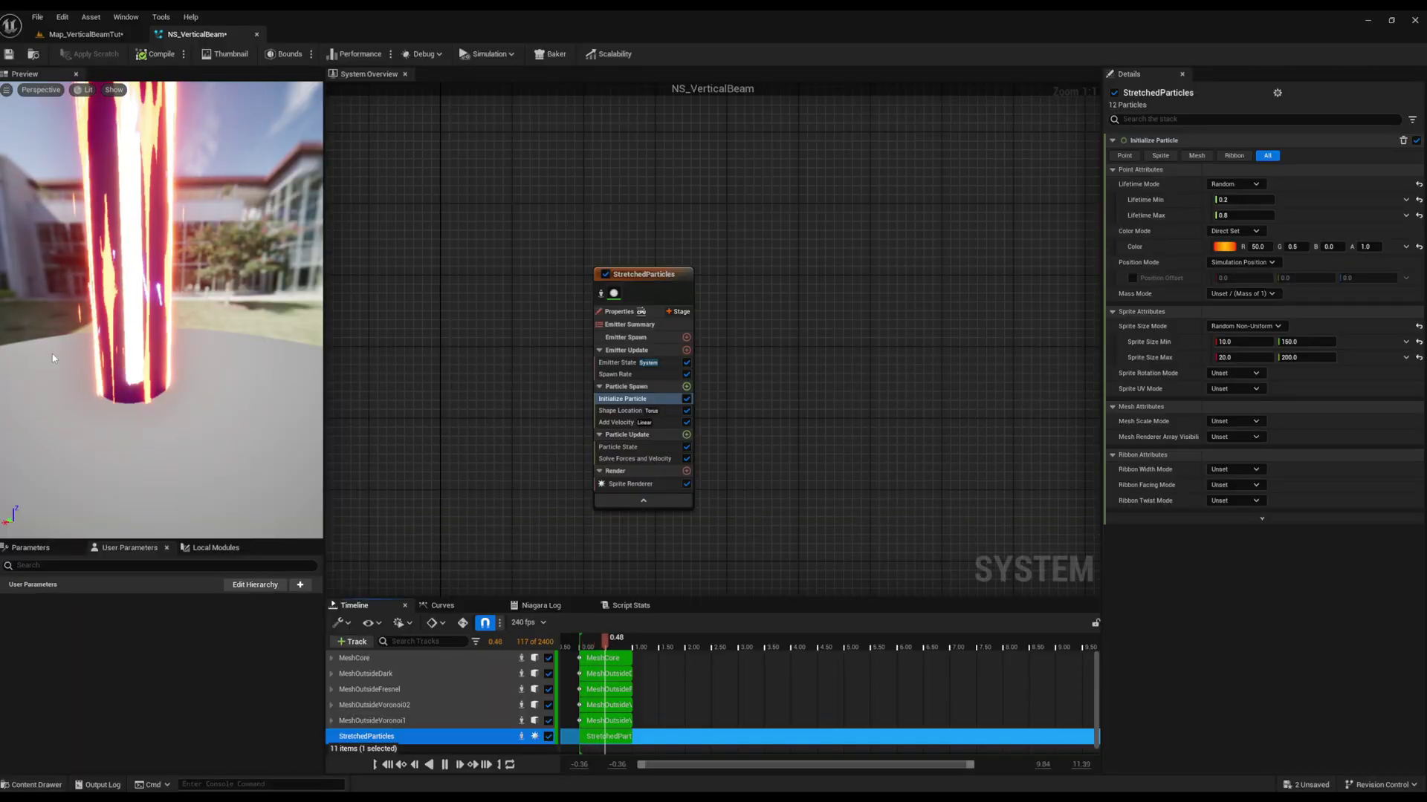
left_click(574, 641)
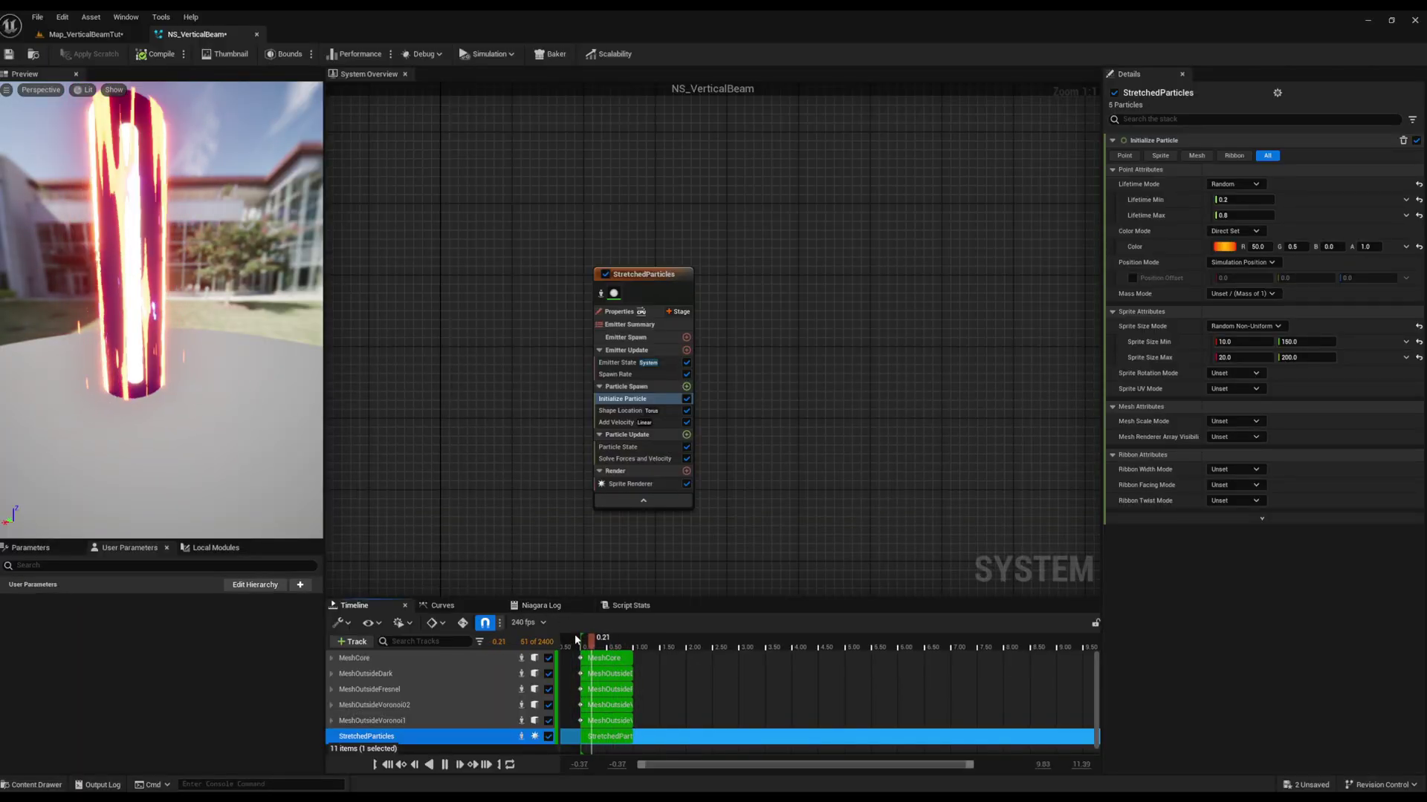
Open NS_VerticalBeam01_OrangeBlue and scrub its preview timeline back to an earlier moment
left_click(607, 375)
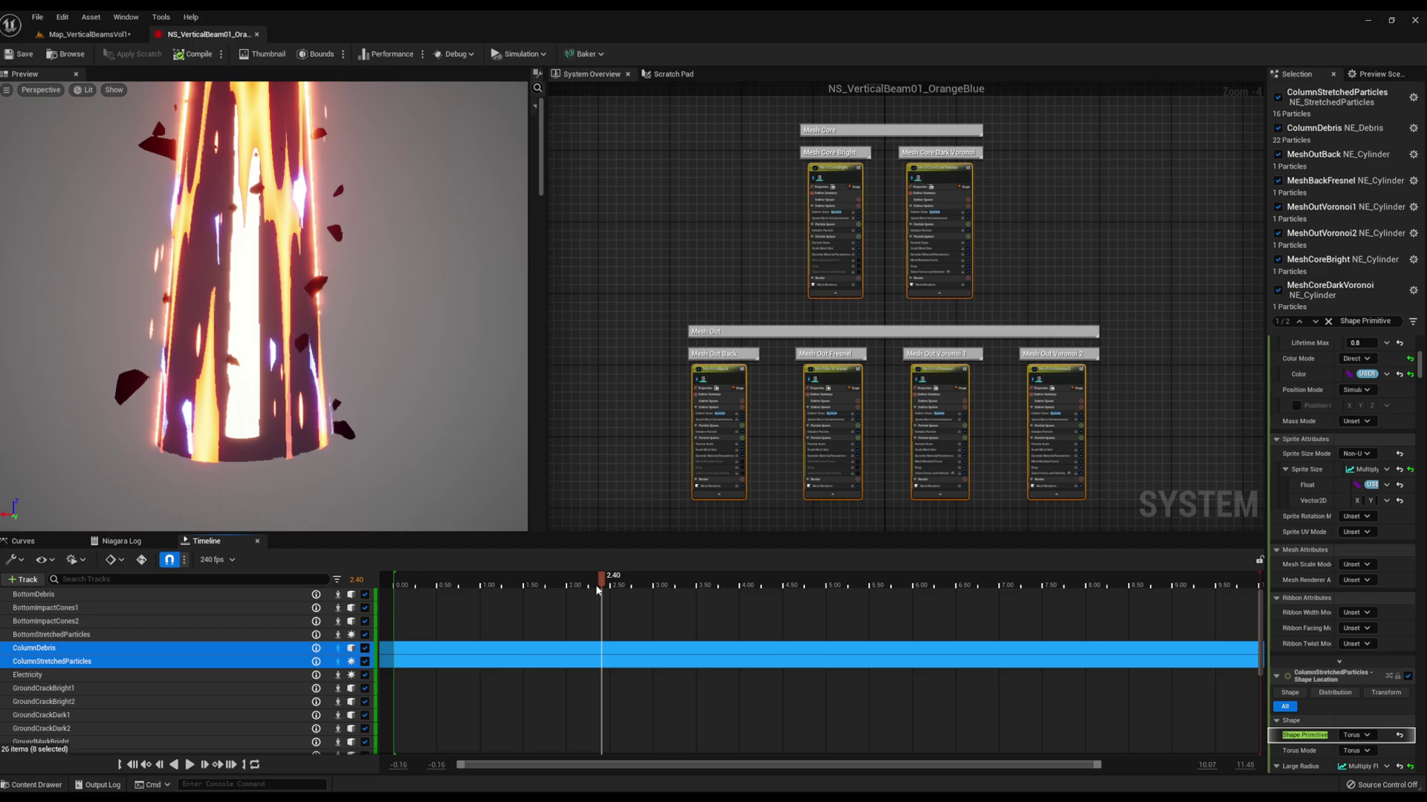
left_click_drag(599, 585, 517, 587)
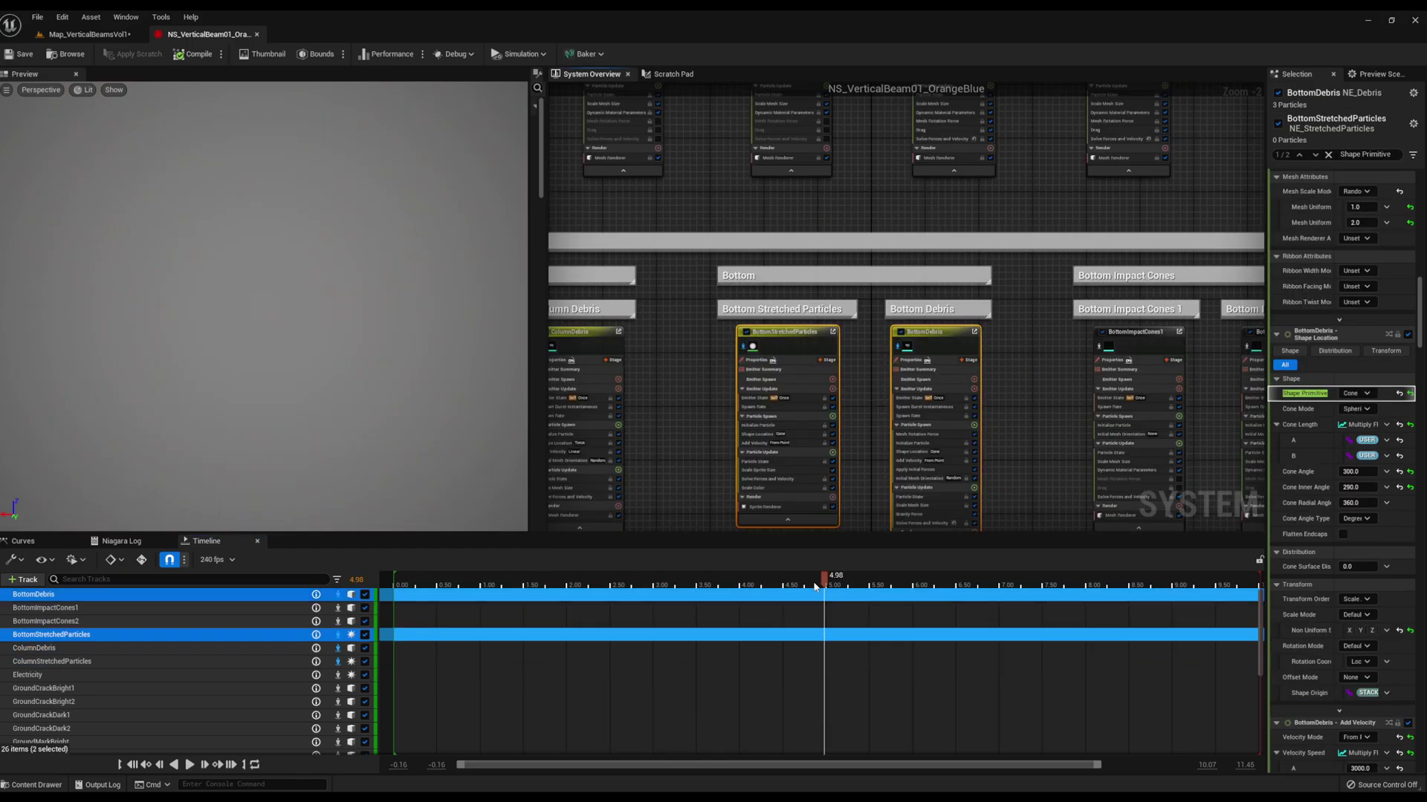
left_click_drag(821, 577, 520, 574)
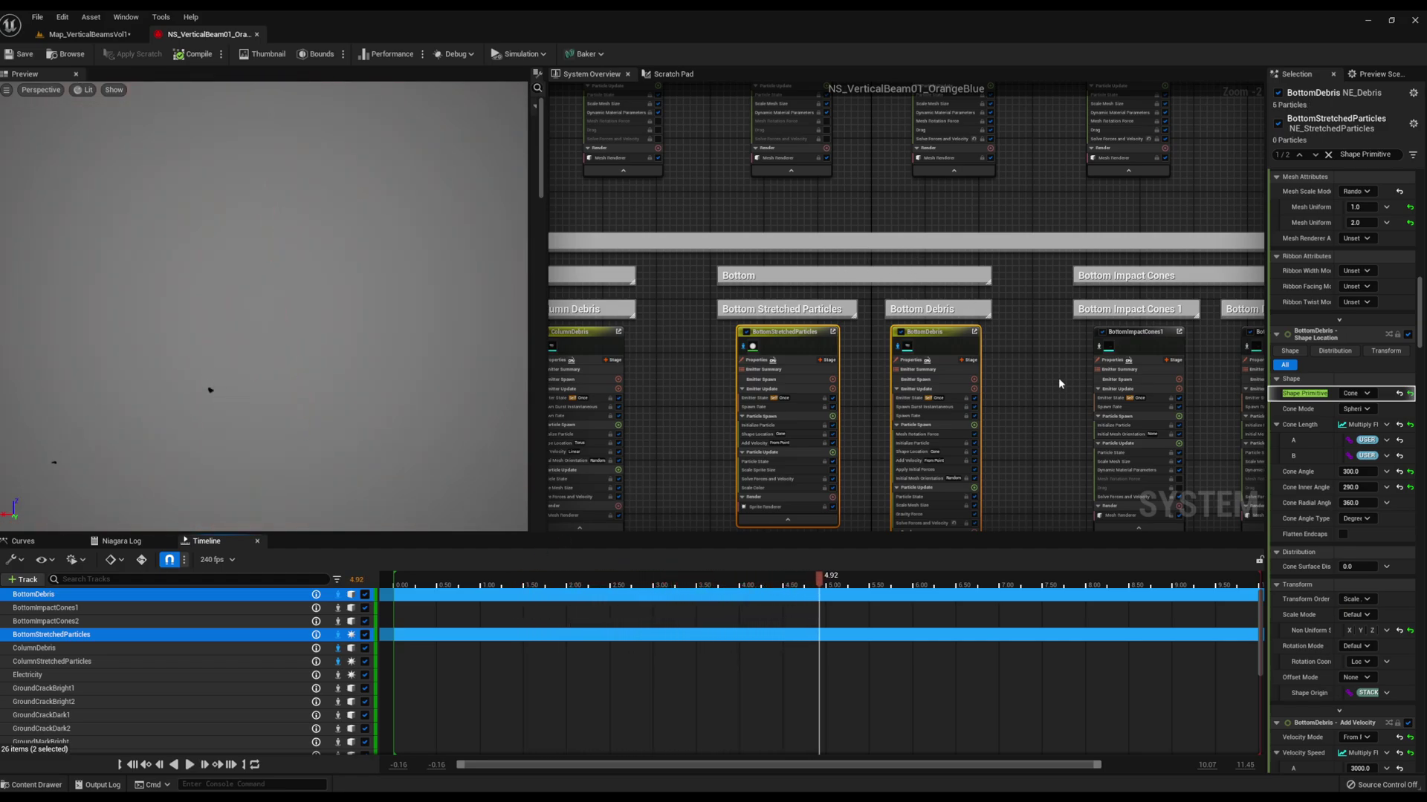
Pan to the Bottom section and select the BottomImpactCones1 and BottomImpactCones2 emitters
right_click_drag(1061, 383, 810, 365)
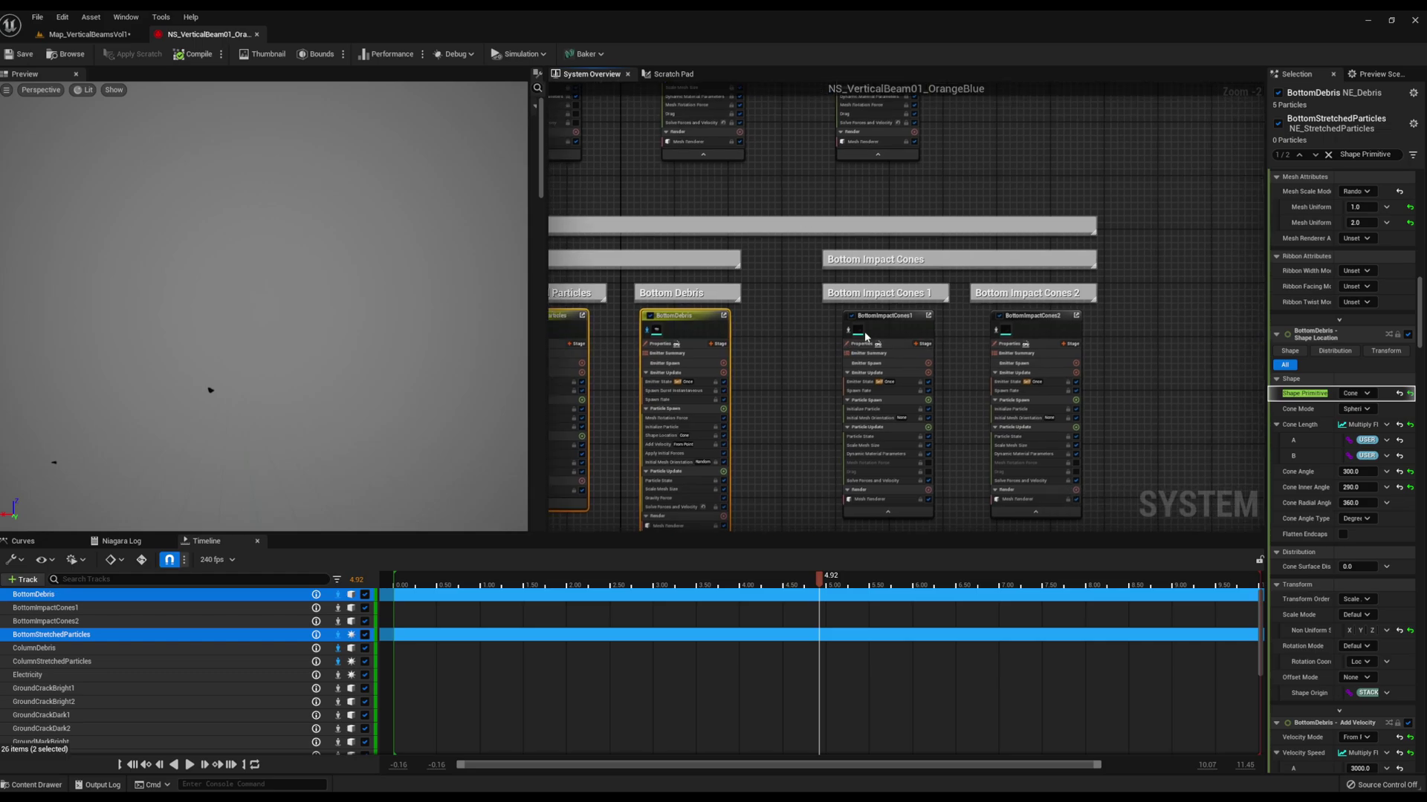
left_click(893, 321)
left_click(1049, 332, "ctrl")
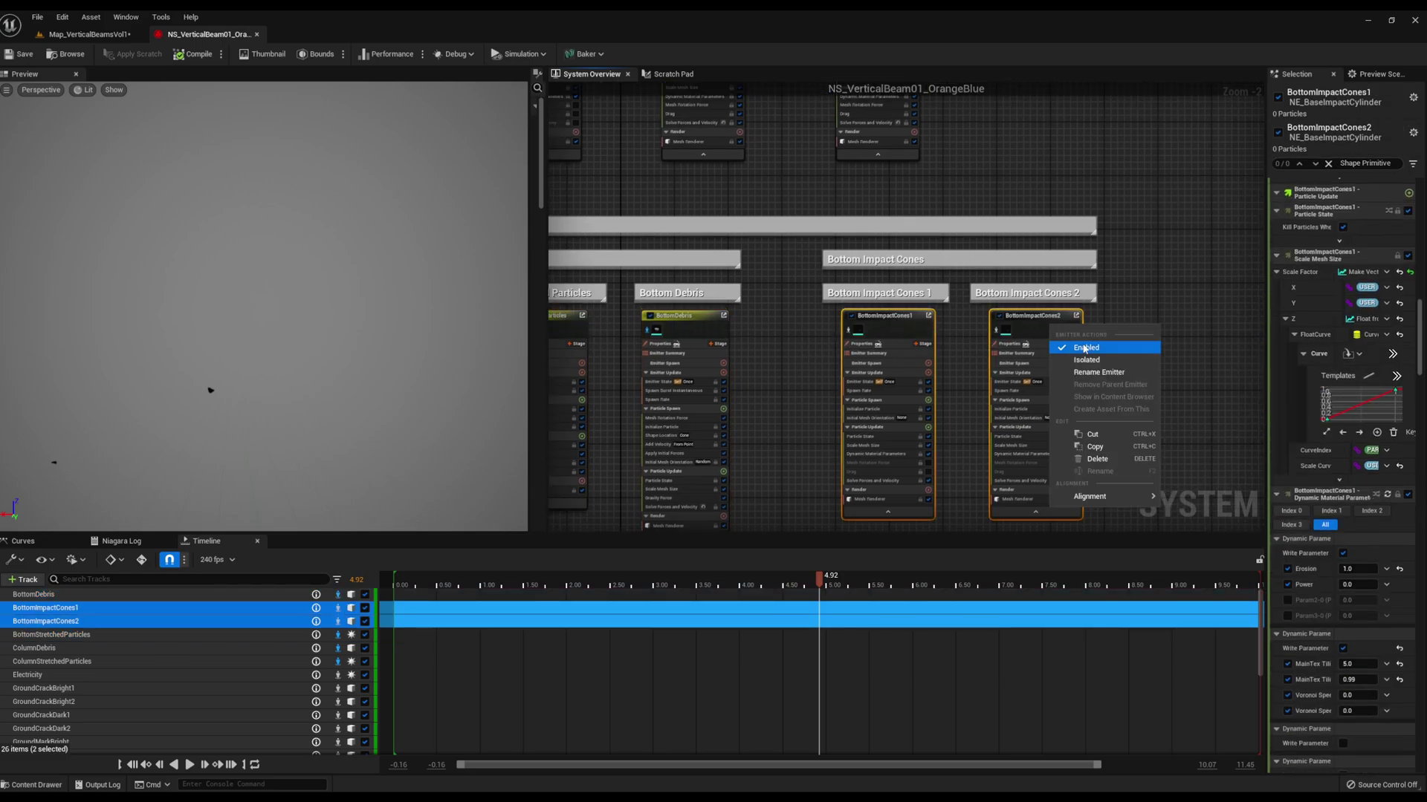
left_click(1085, 348)
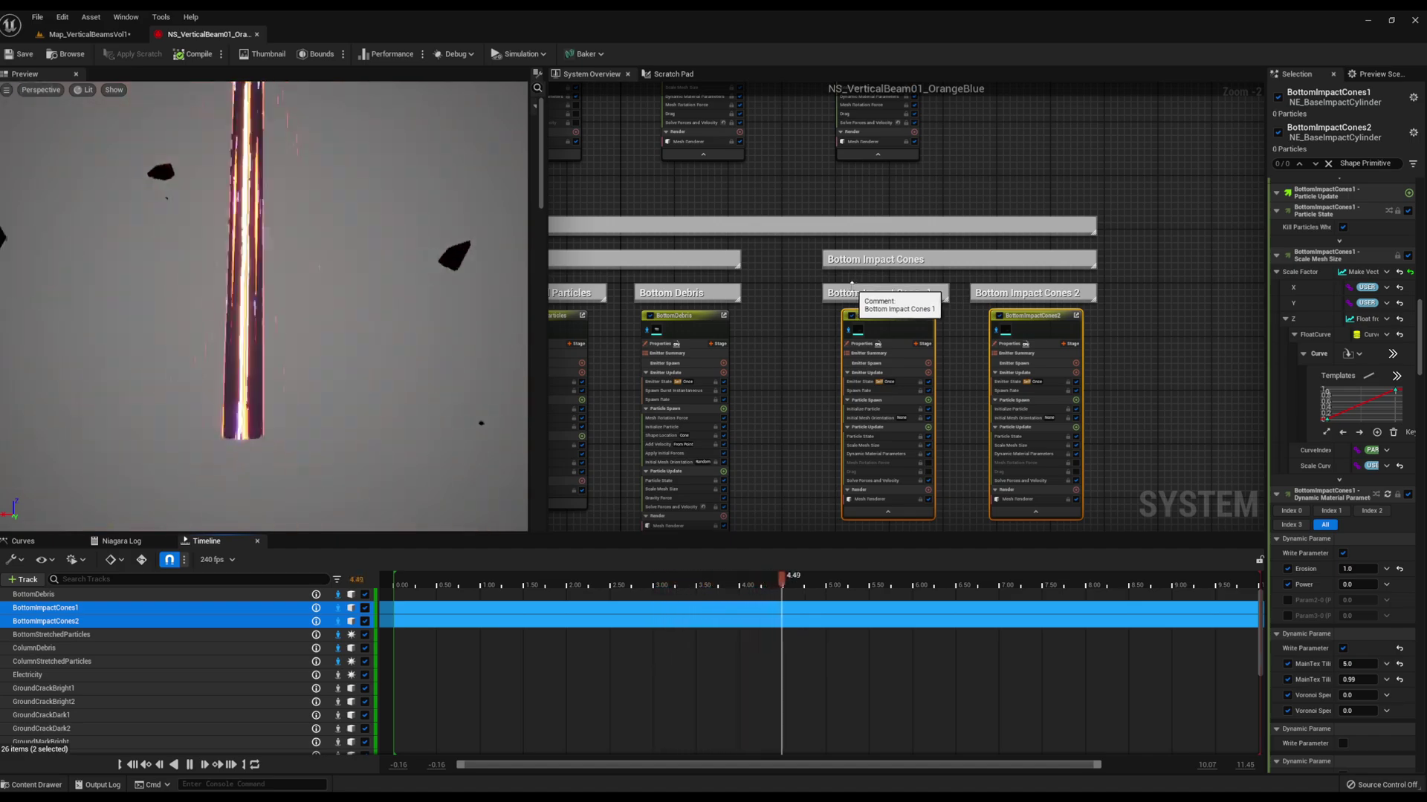
left_click(851, 285)
scroll(851, 285, "down", 1)
left_click(634, 579)
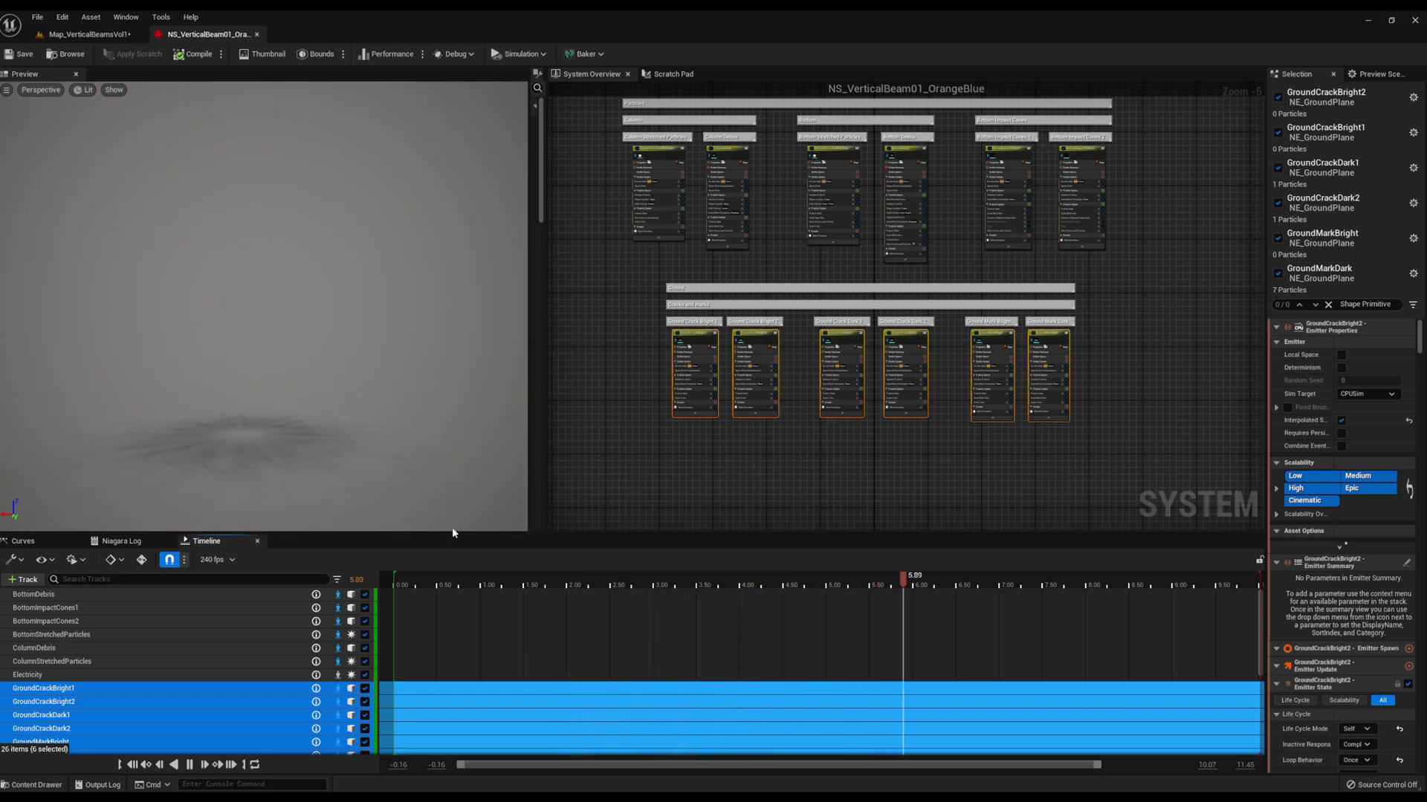
Replay the beam from near the start to show the glowing ground cracks
left_click(523, 573)
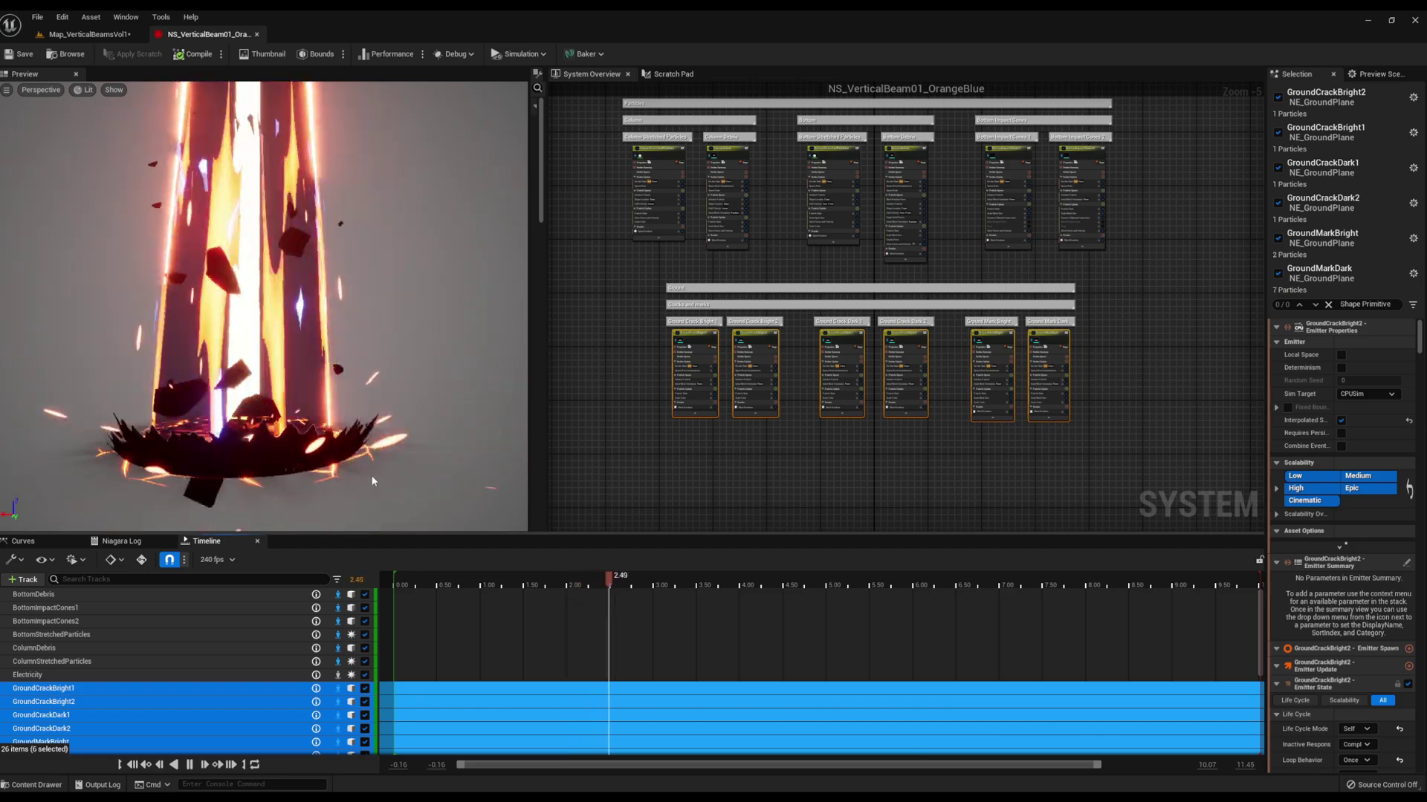